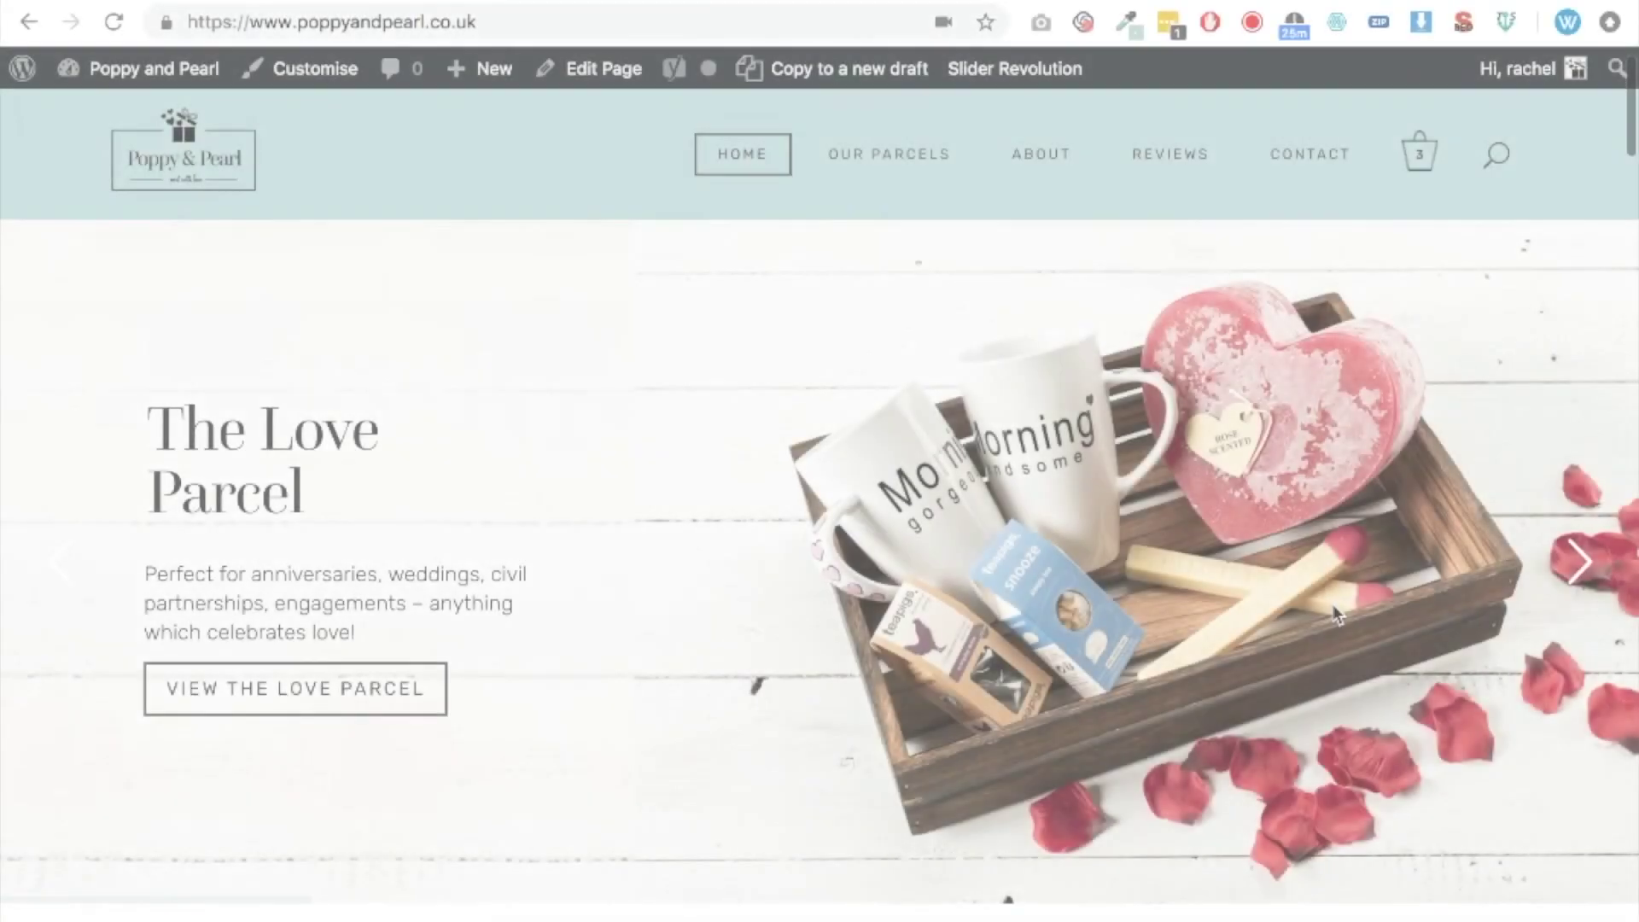
- Scroll the homepage parcel grid down to The Love Parcel and back to the first row
scroll(1335, 613, "down", 15)
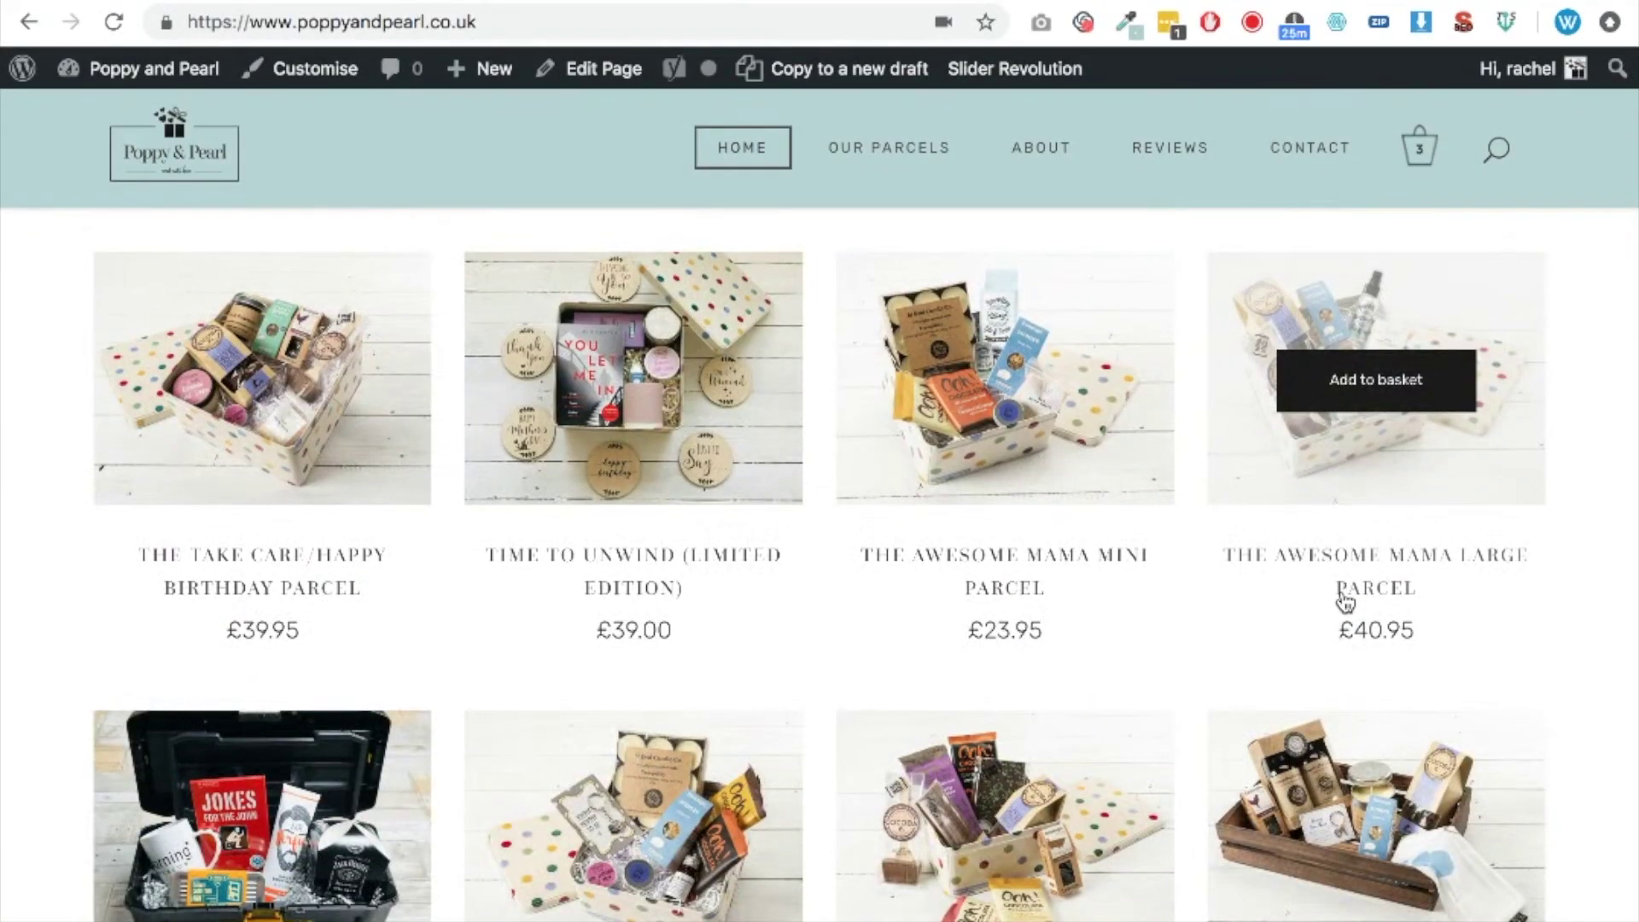
scroll(1346, 602, "down", 5)
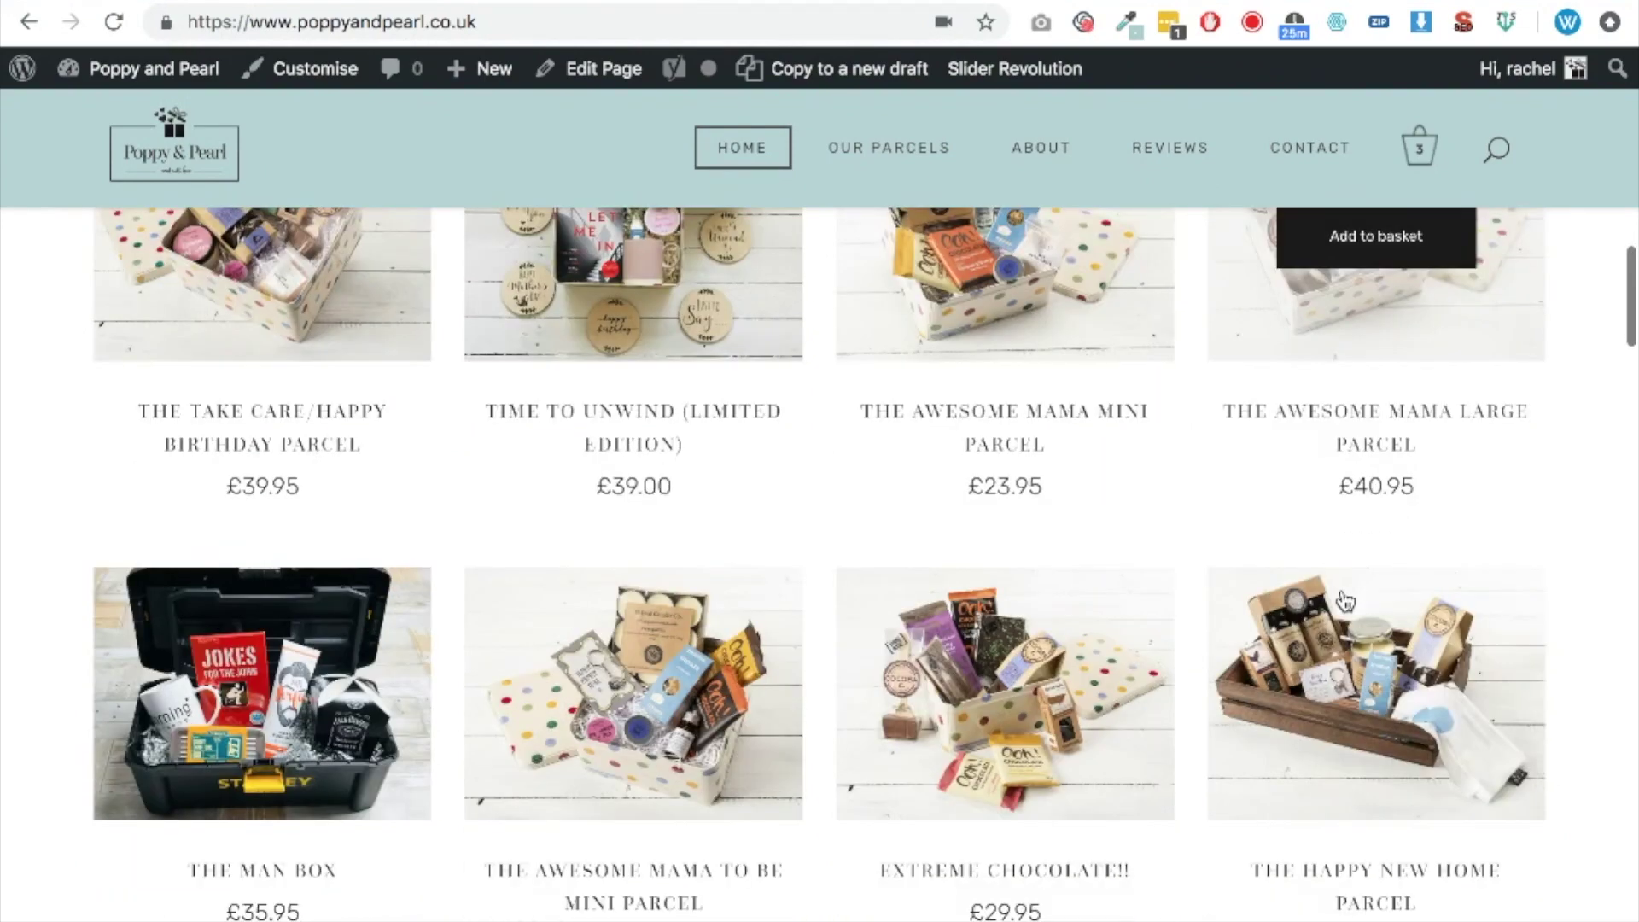
scroll(1344, 601, "down", 4)
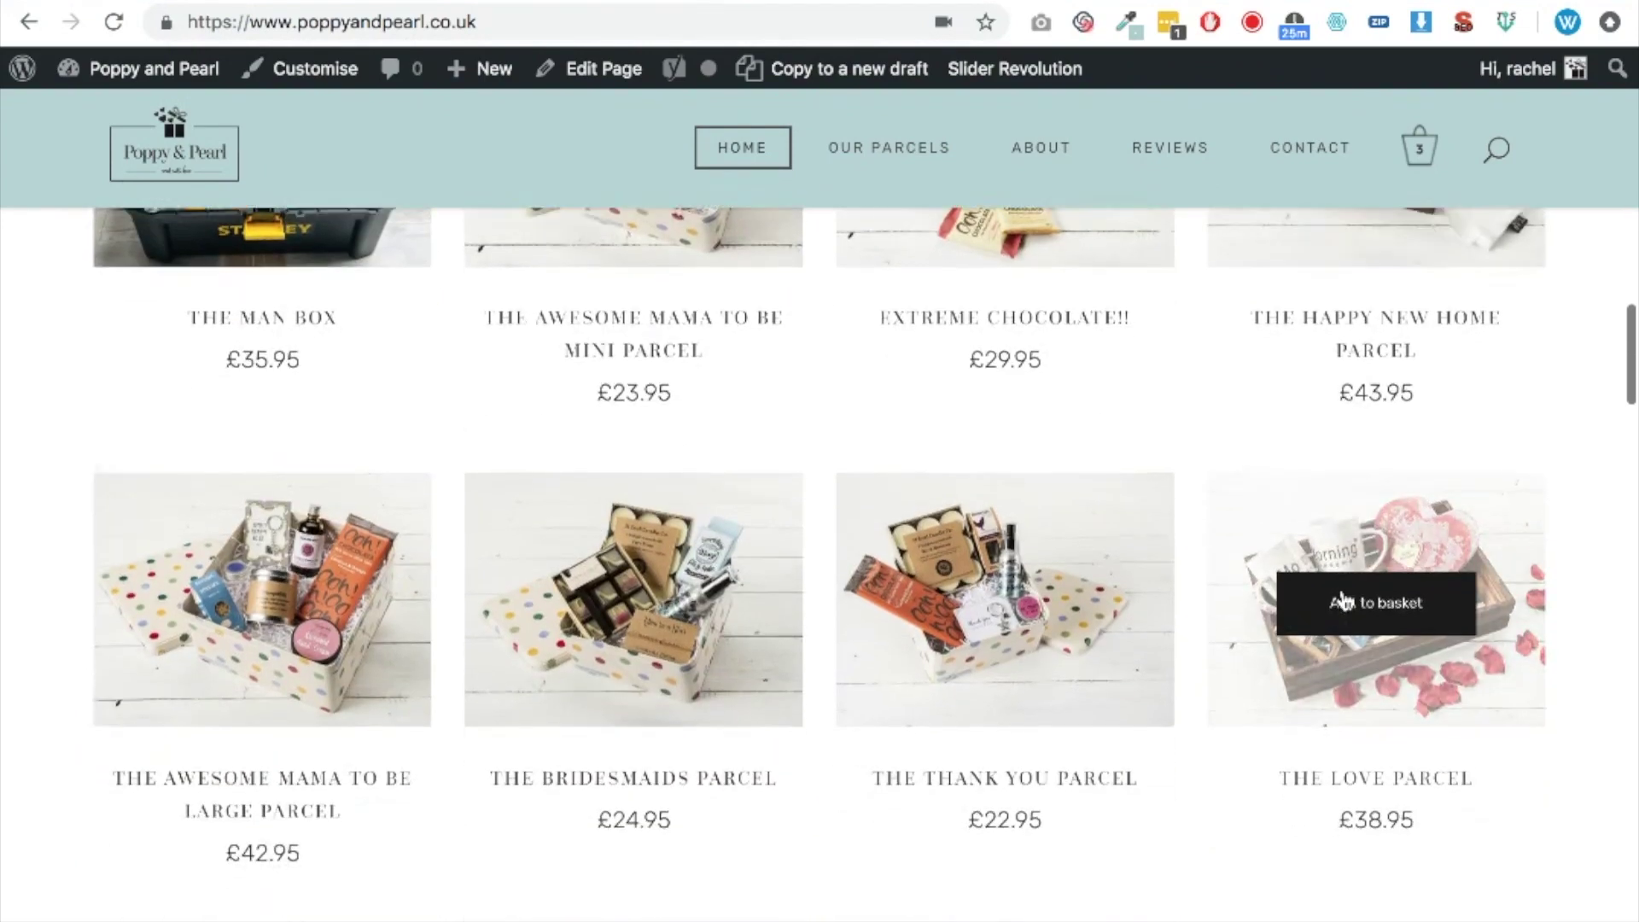
scroll(1346, 602, "down", 1)
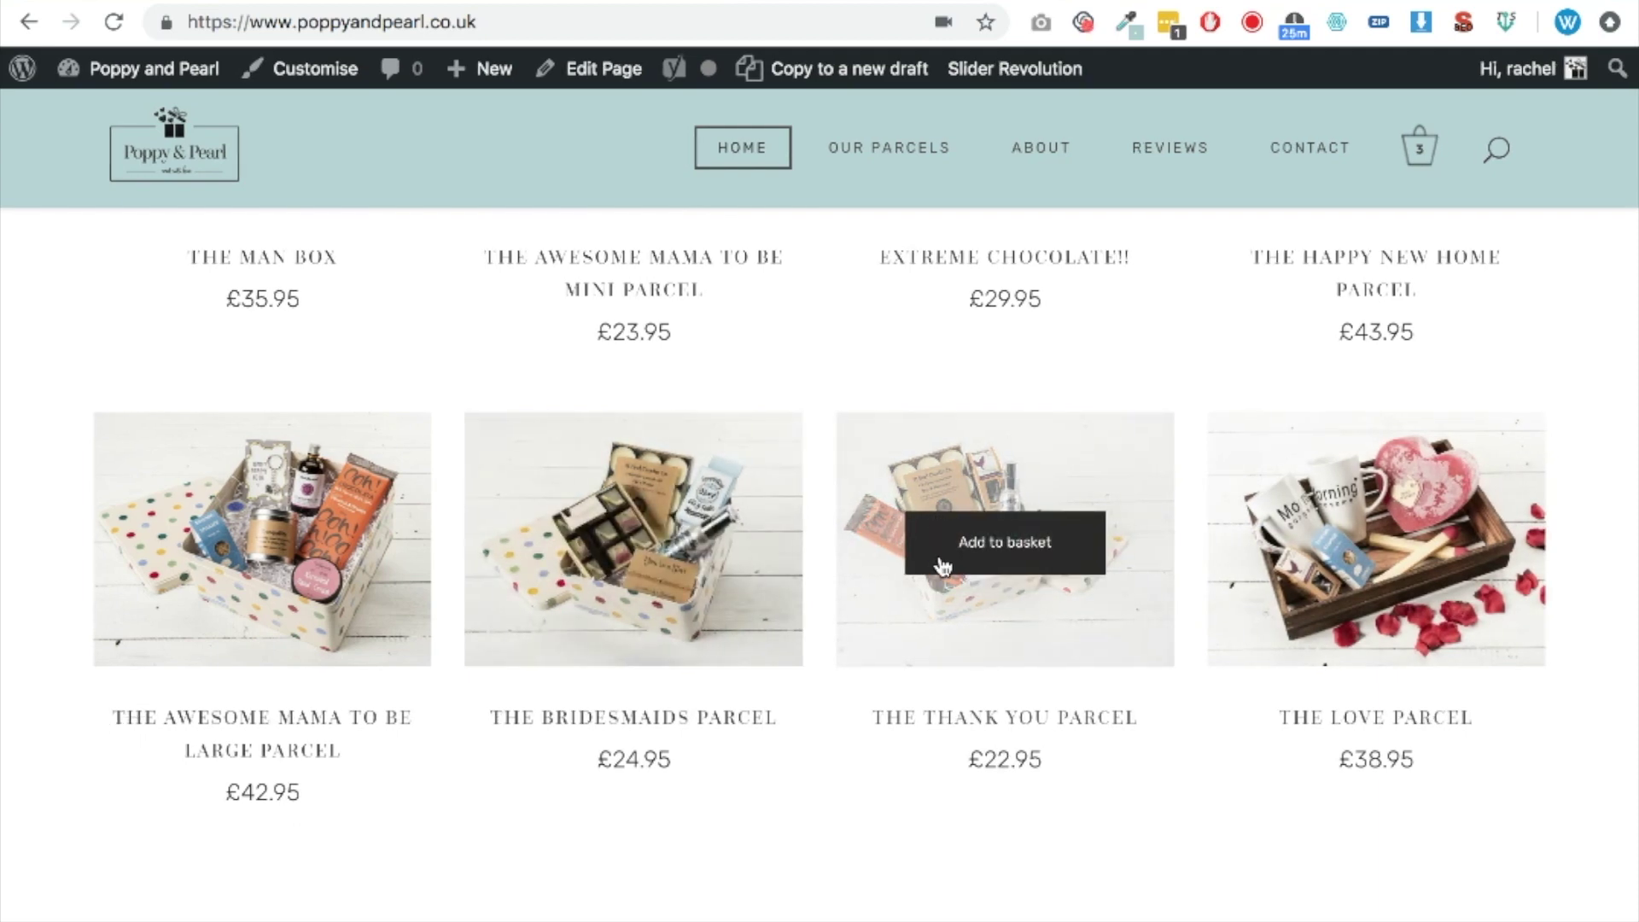
scroll(942, 566, "up", 8)
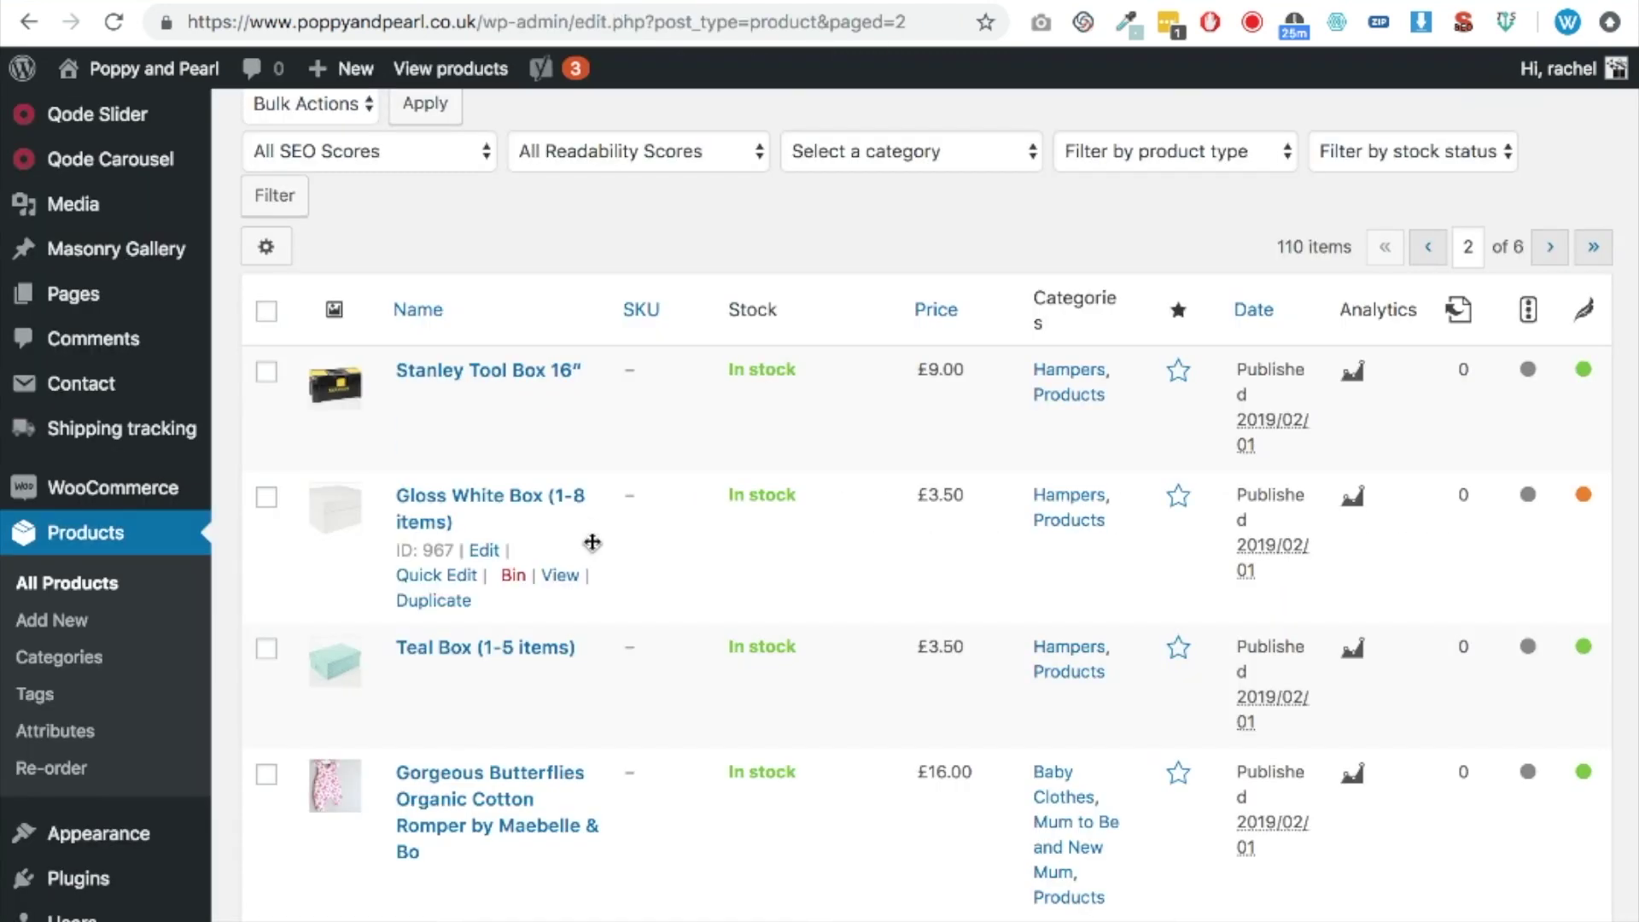
scroll(591, 537, "down", 5)
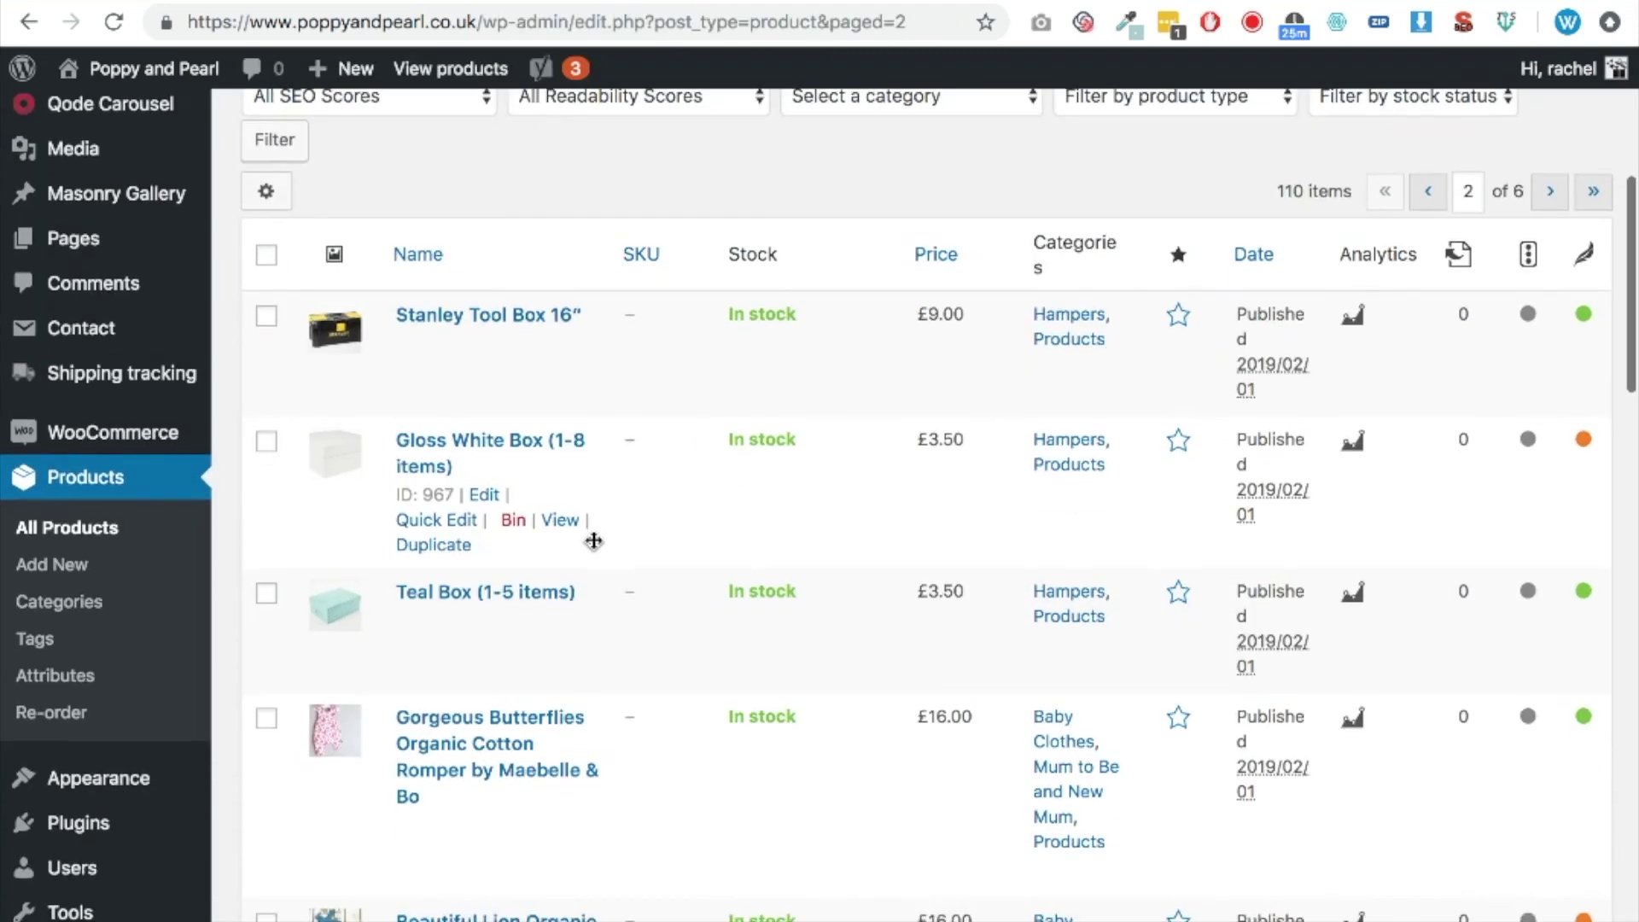
scroll(622, 503, "down", 7)
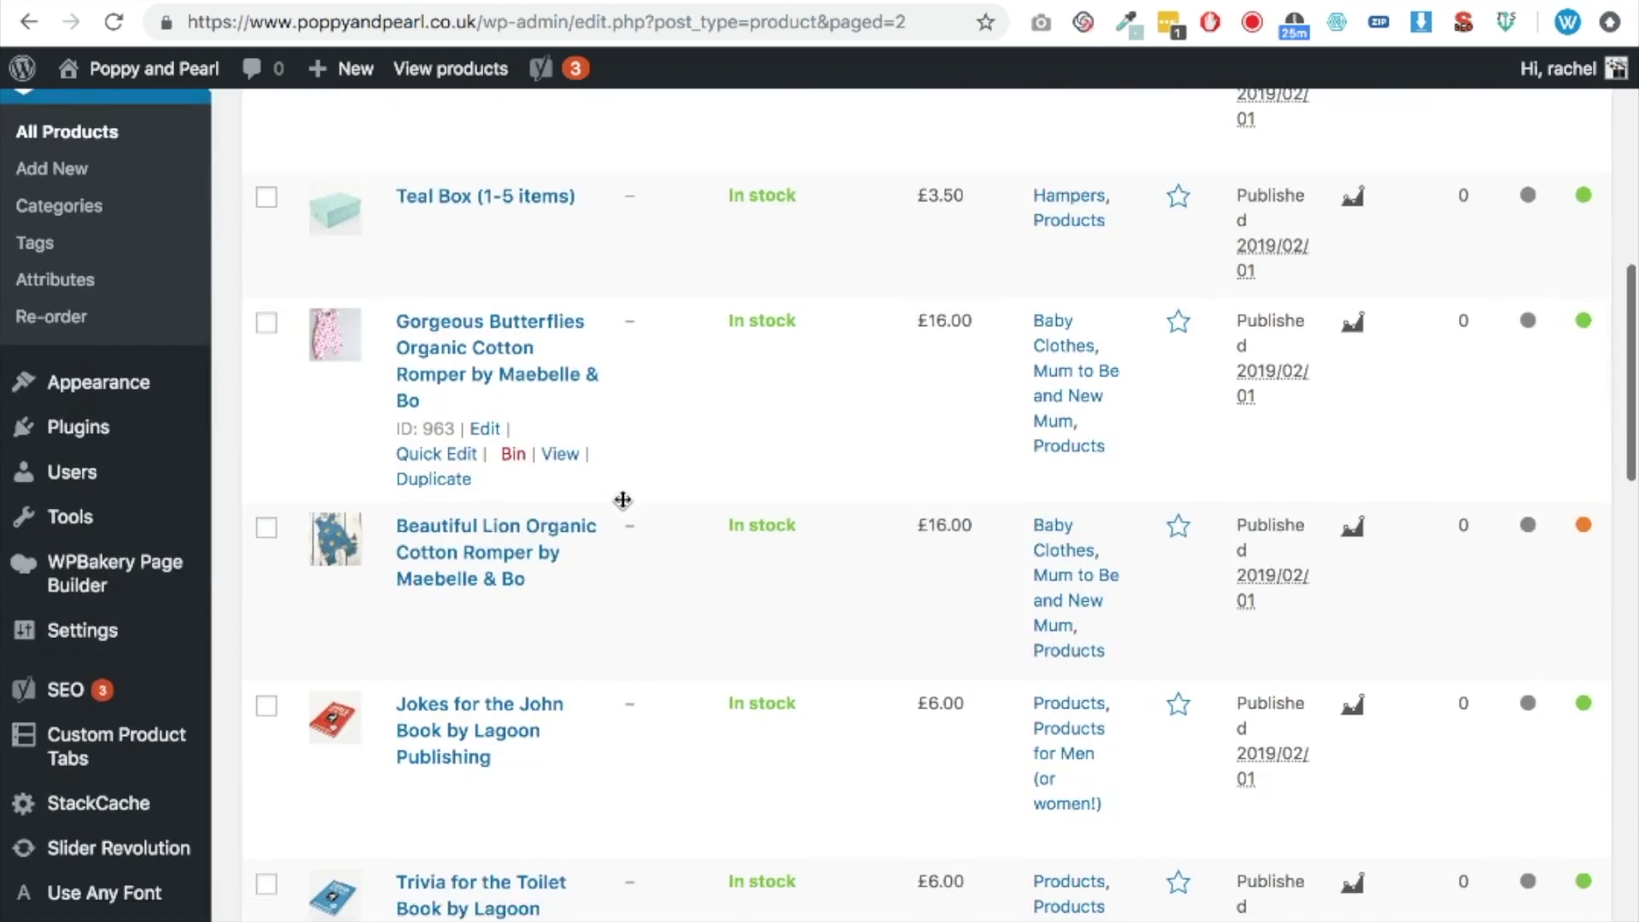
scroll(879, 547, "down", 13)
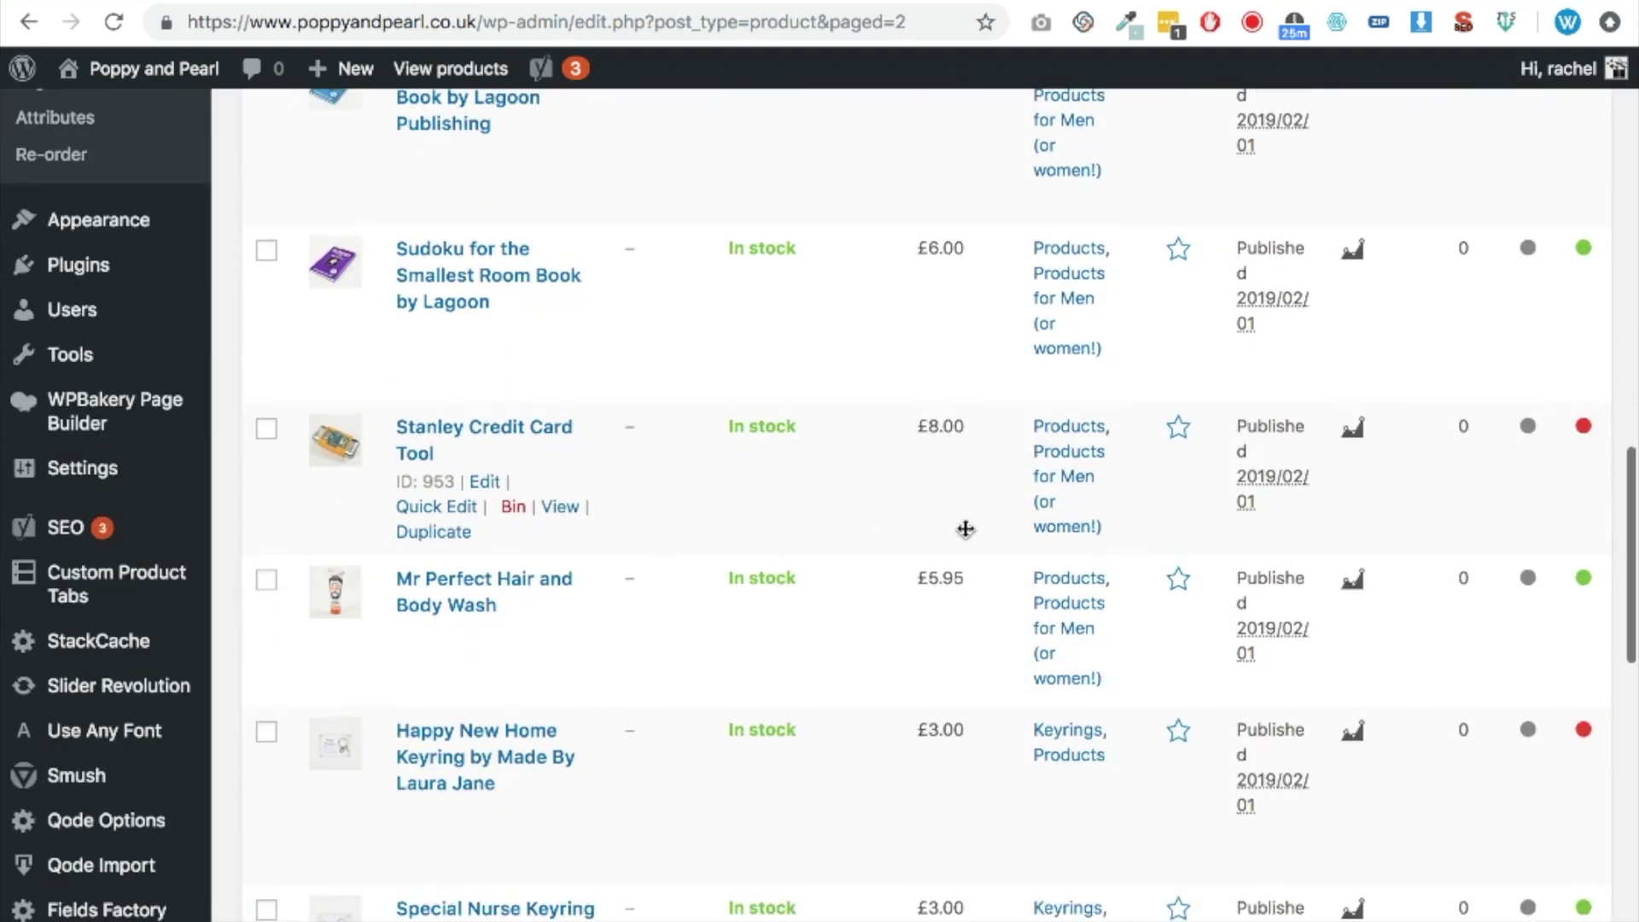
scroll(1067, 648, "down", 9)
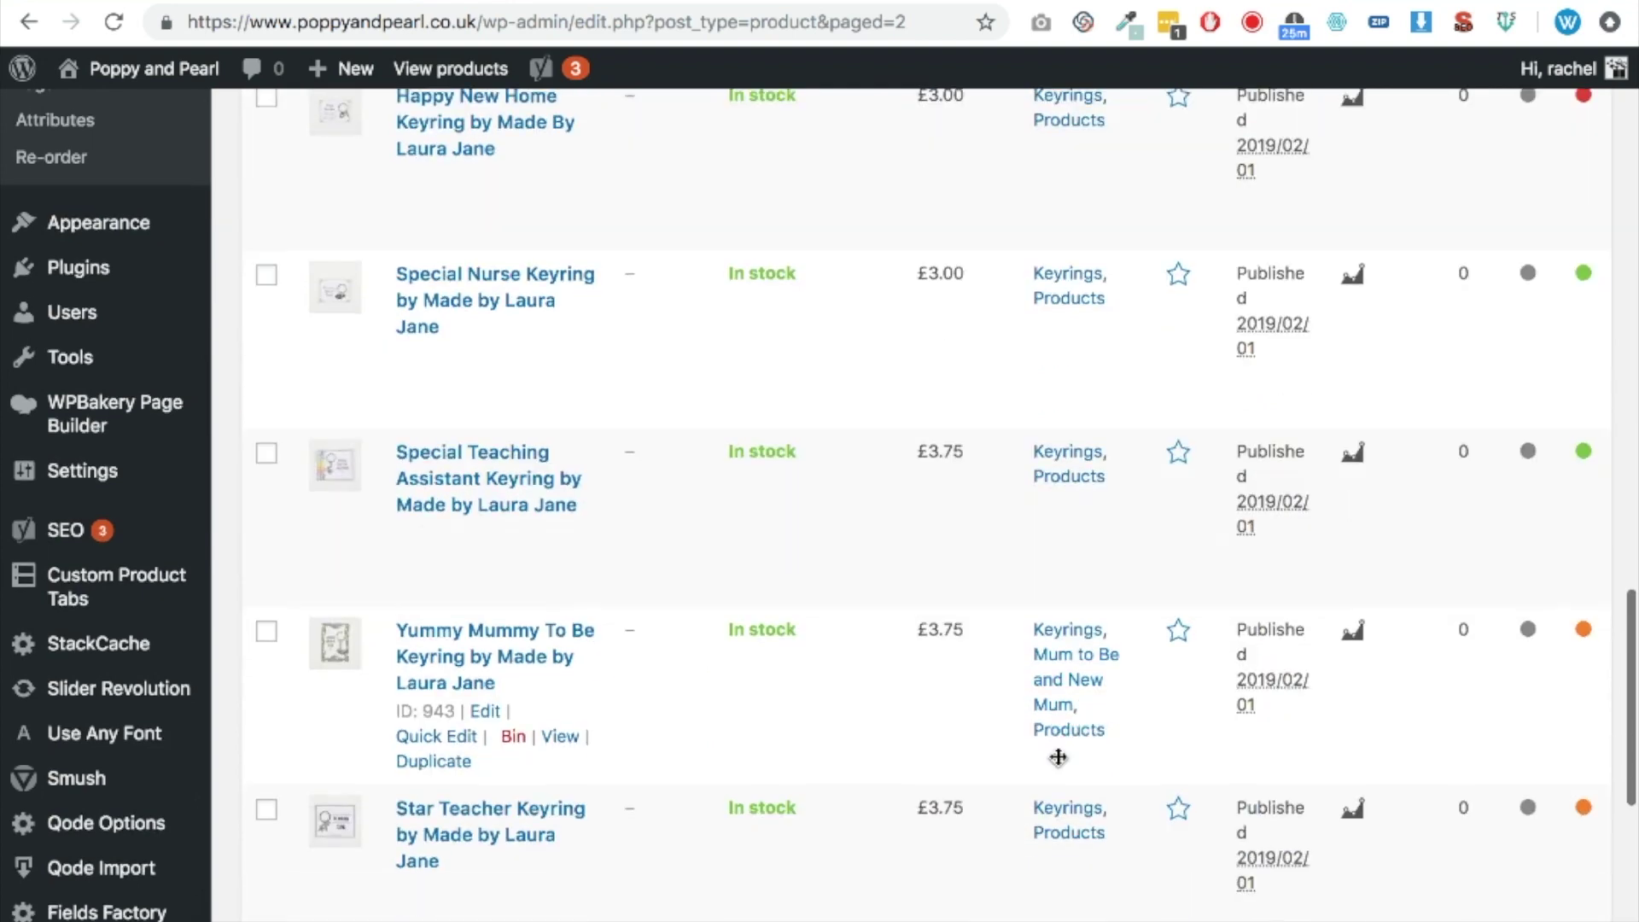
scroll(1050, 732, "down", 10)
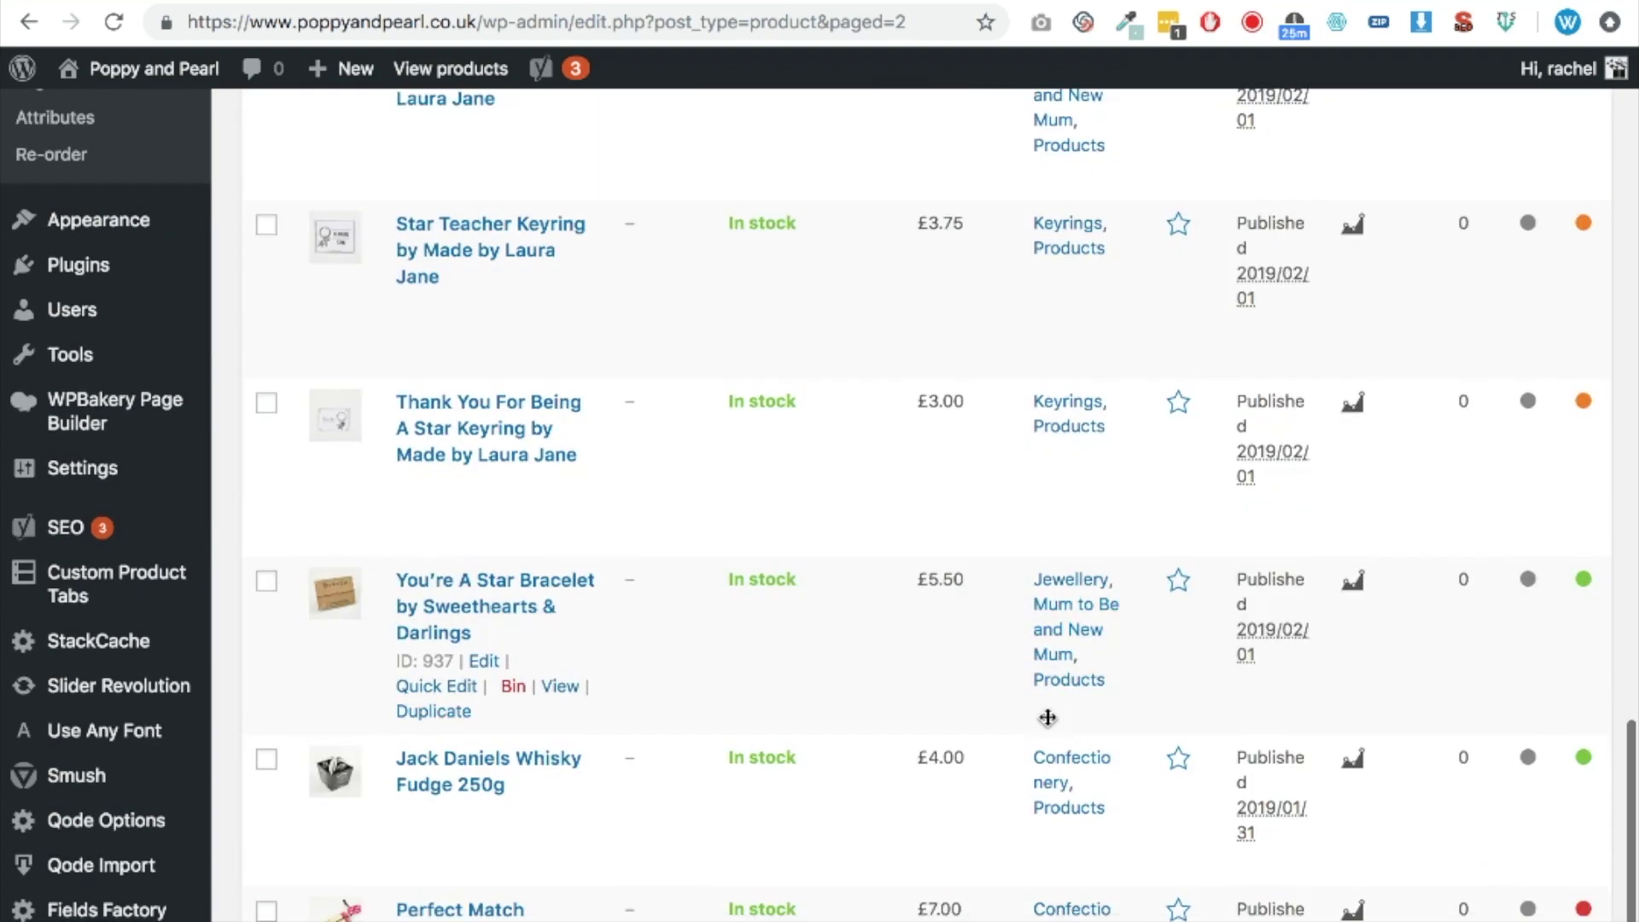
scroll(1047, 717, "down", 3)
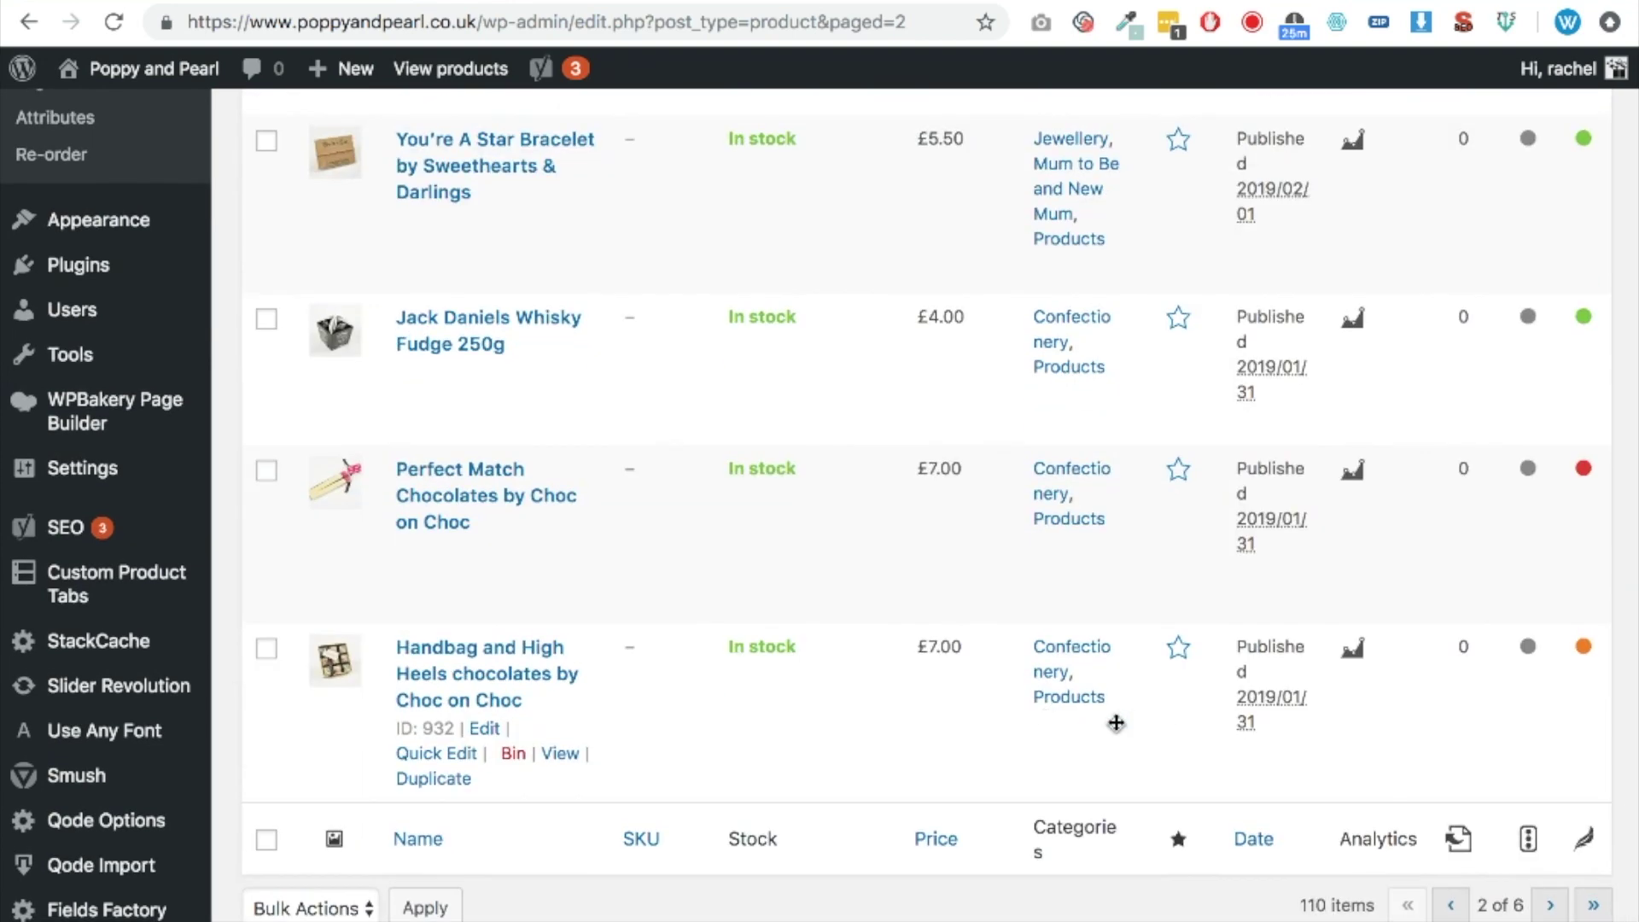
scroll(1146, 728, "up", 3)
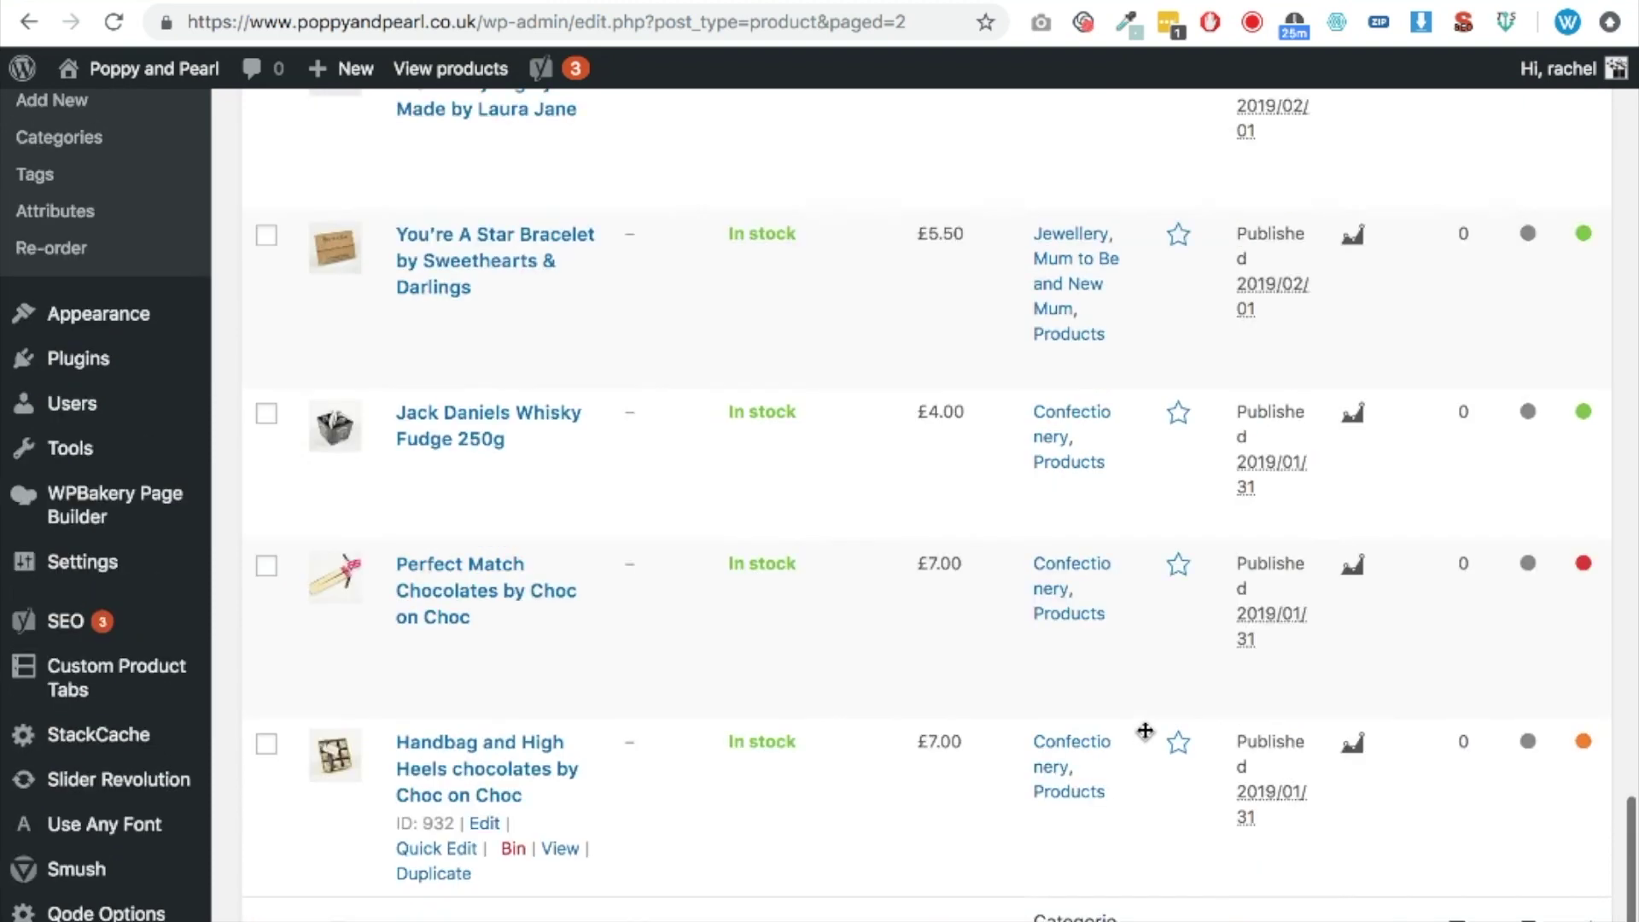
scroll(1146, 727, "up", 6)
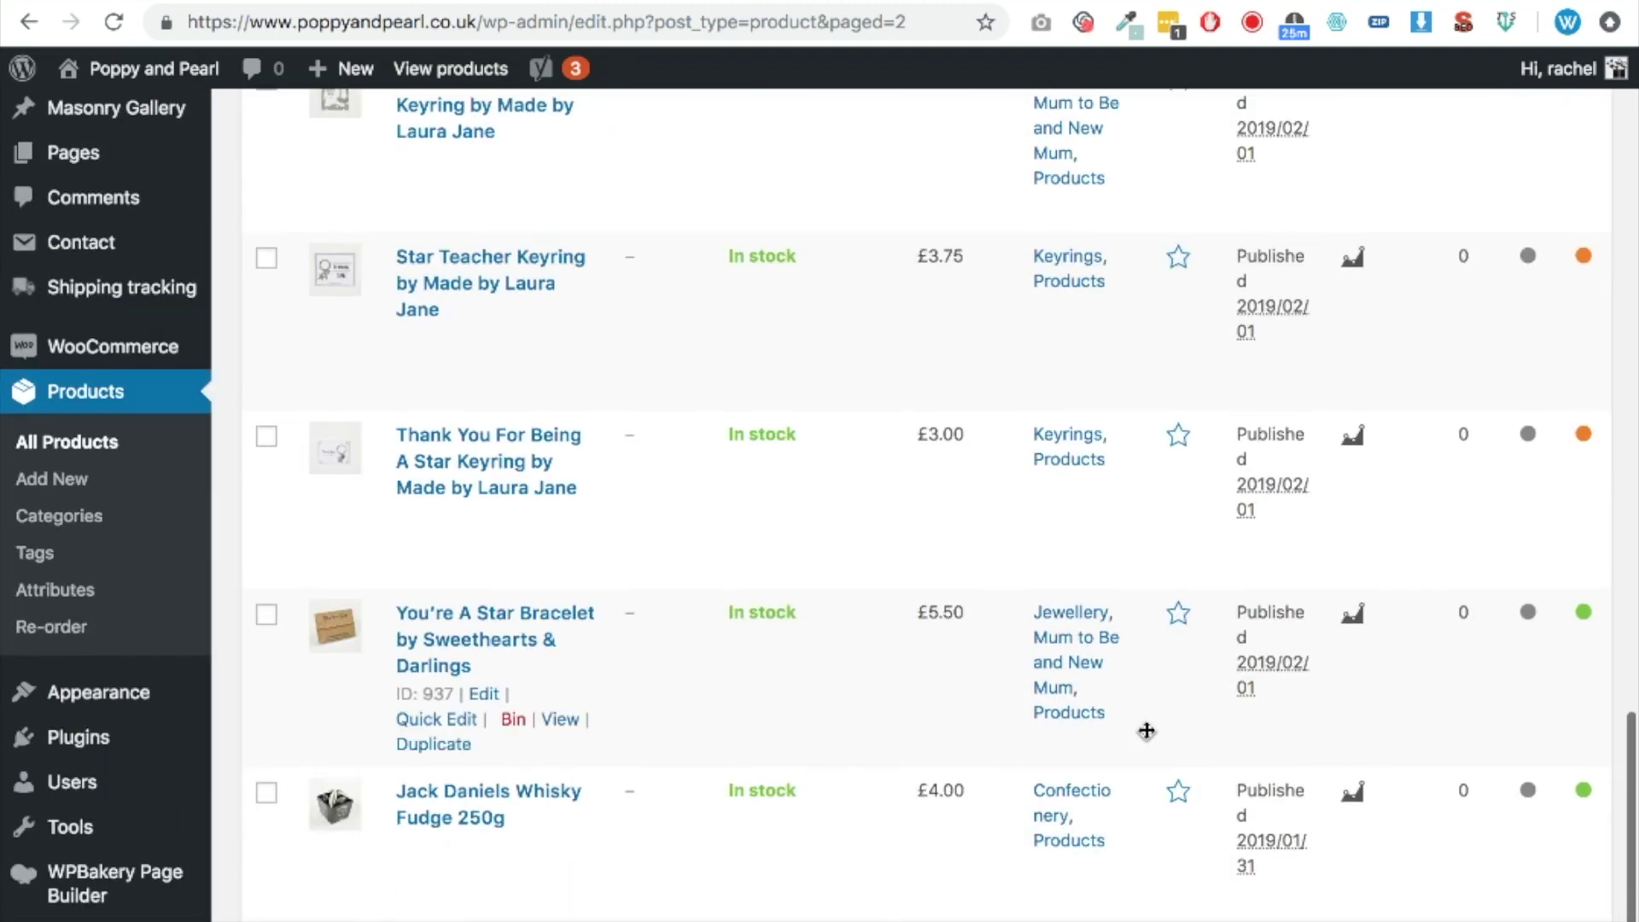
scroll(1130, 574, "up", 3)
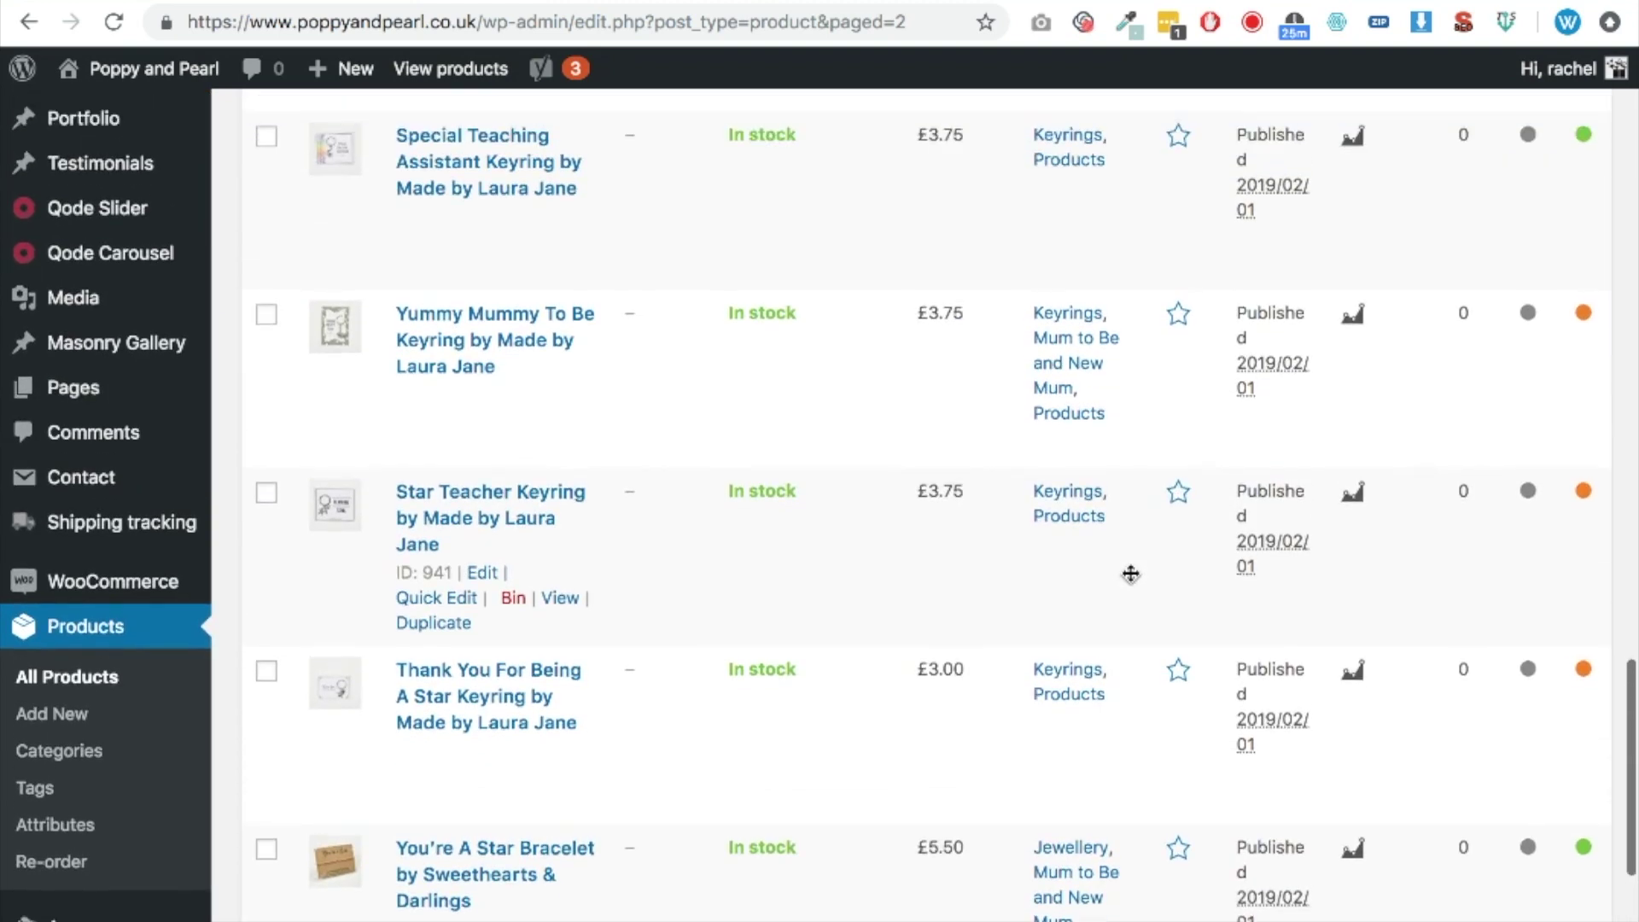
scroll(1130, 574, "up", 10)
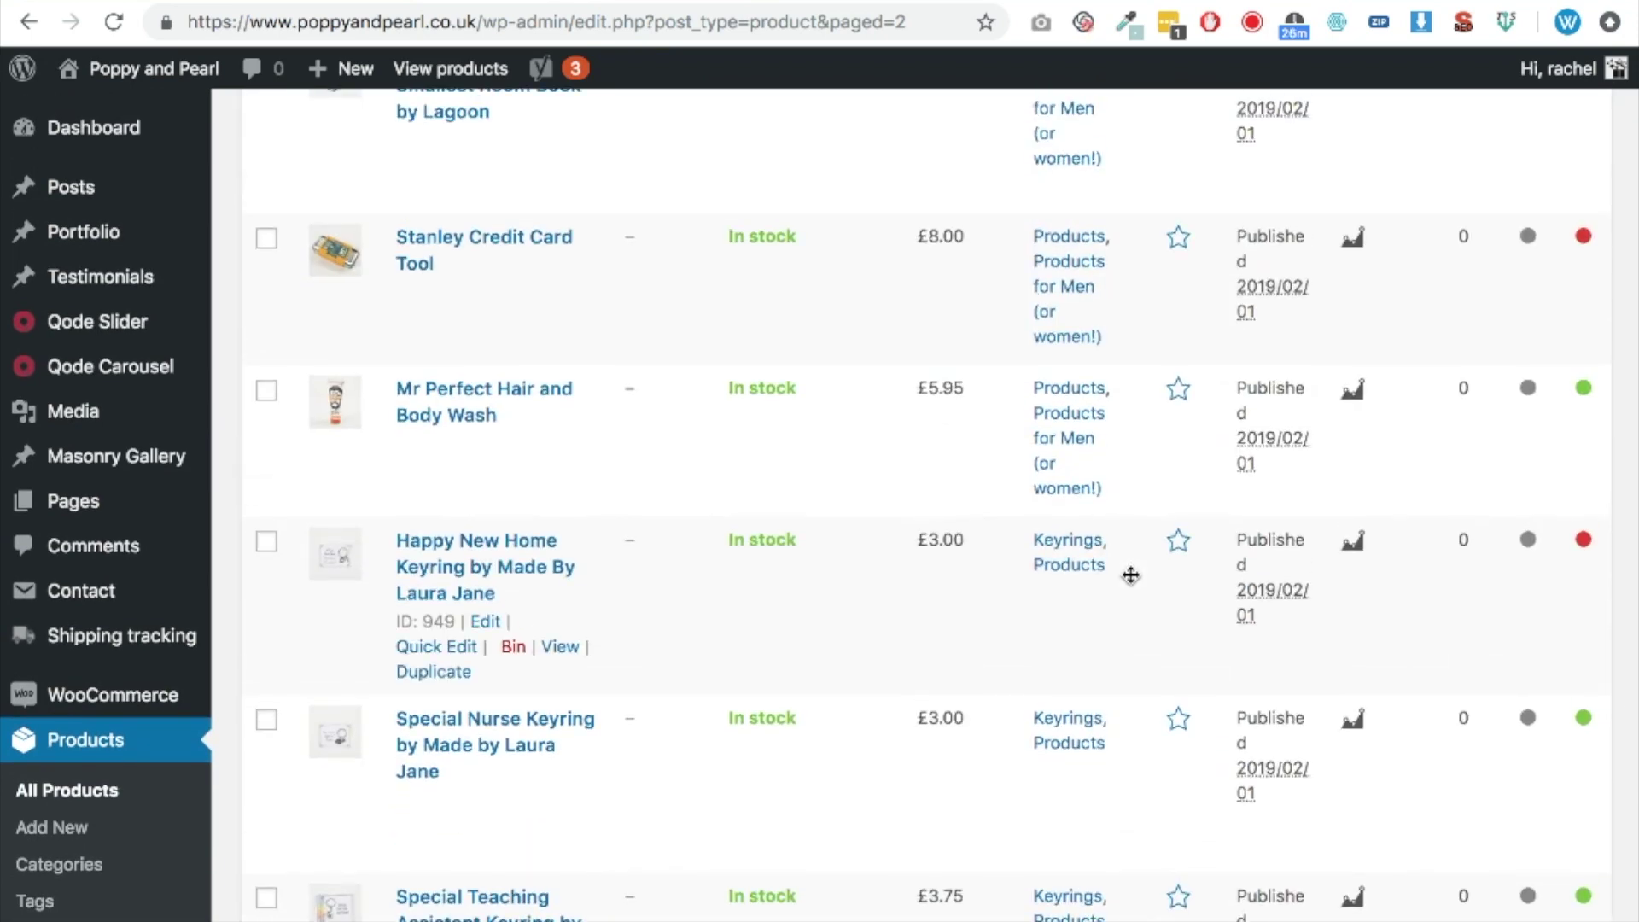
scroll(1130, 575, "up", 20)
scroll(1130, 575, "down", 3)
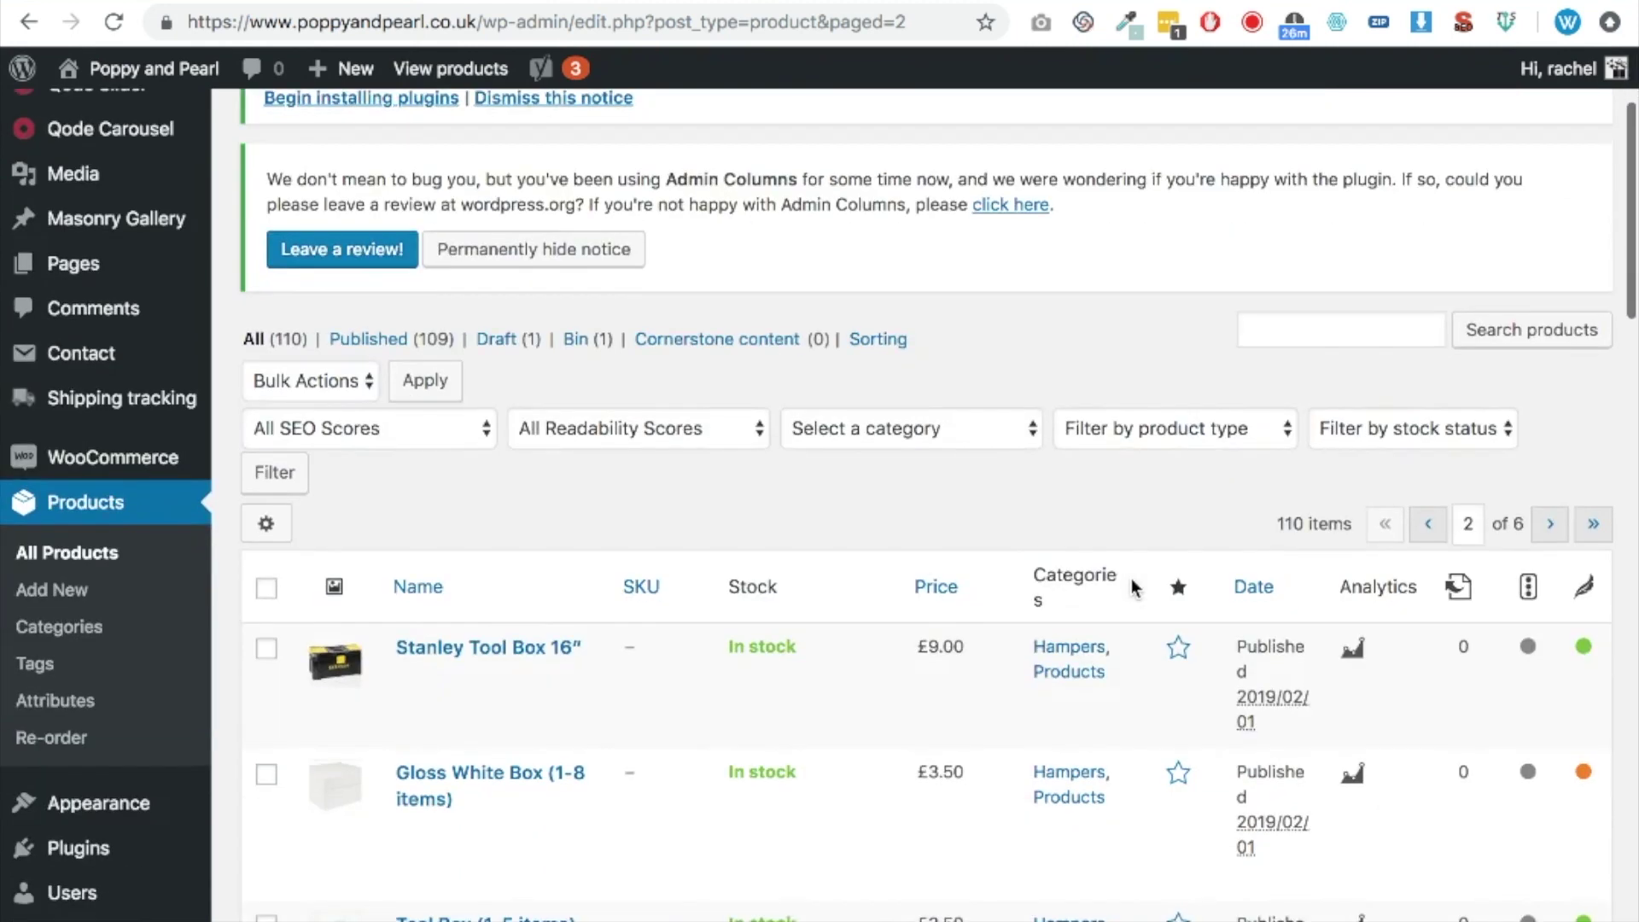
scroll(1132, 587, "down", 3)
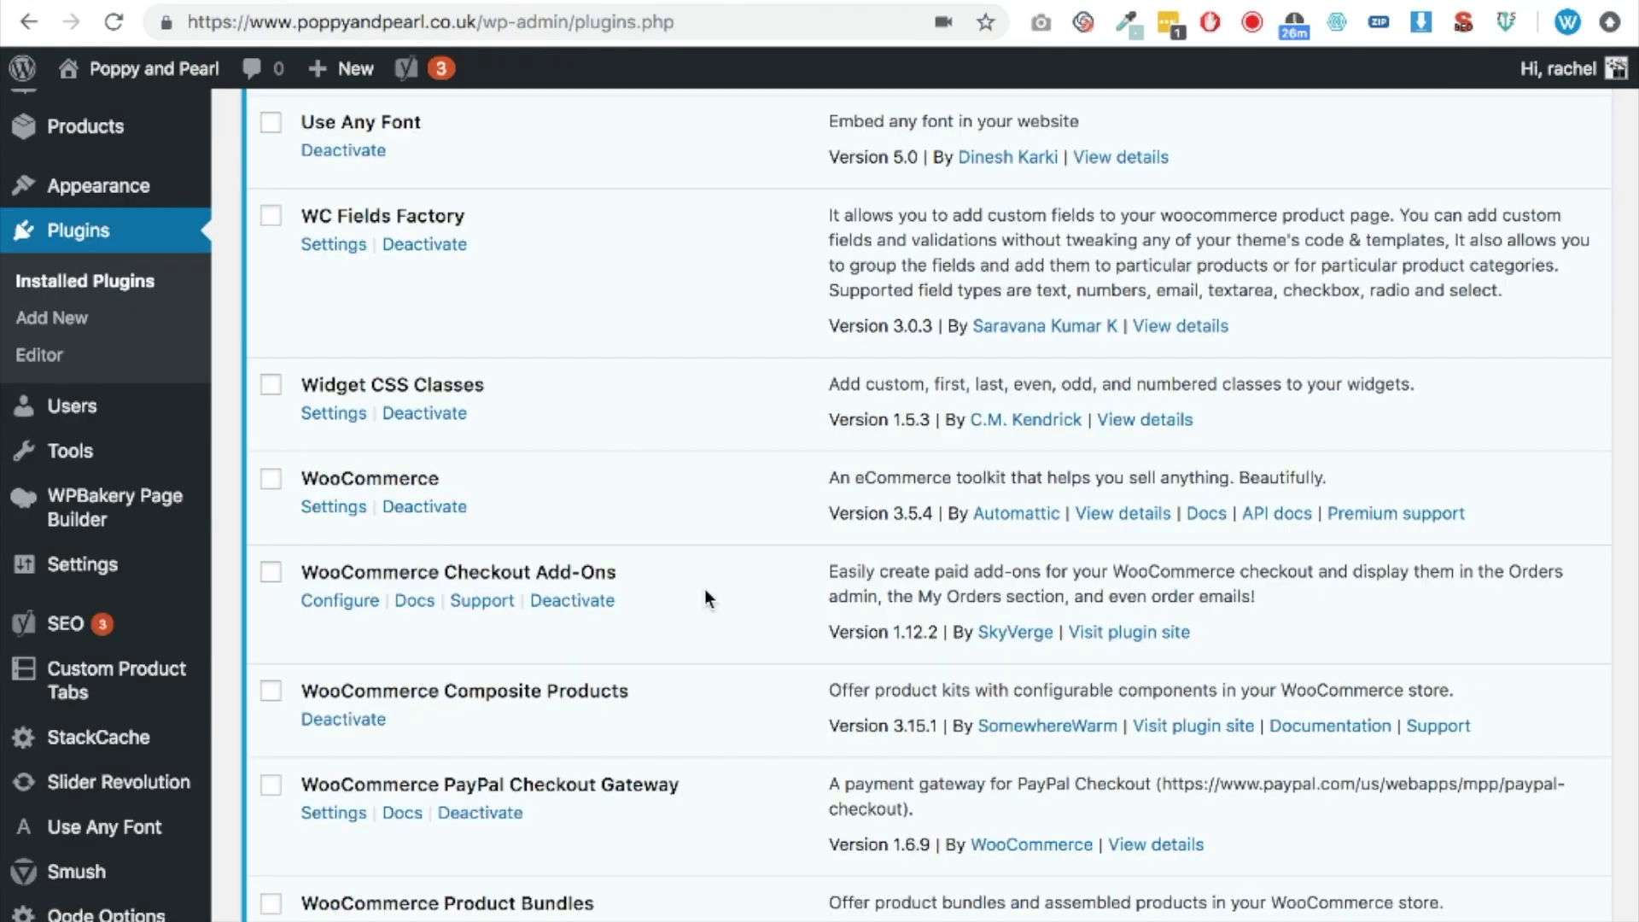
scroll(708, 590, "down", 2)
scroll(708, 602, "up", 1)
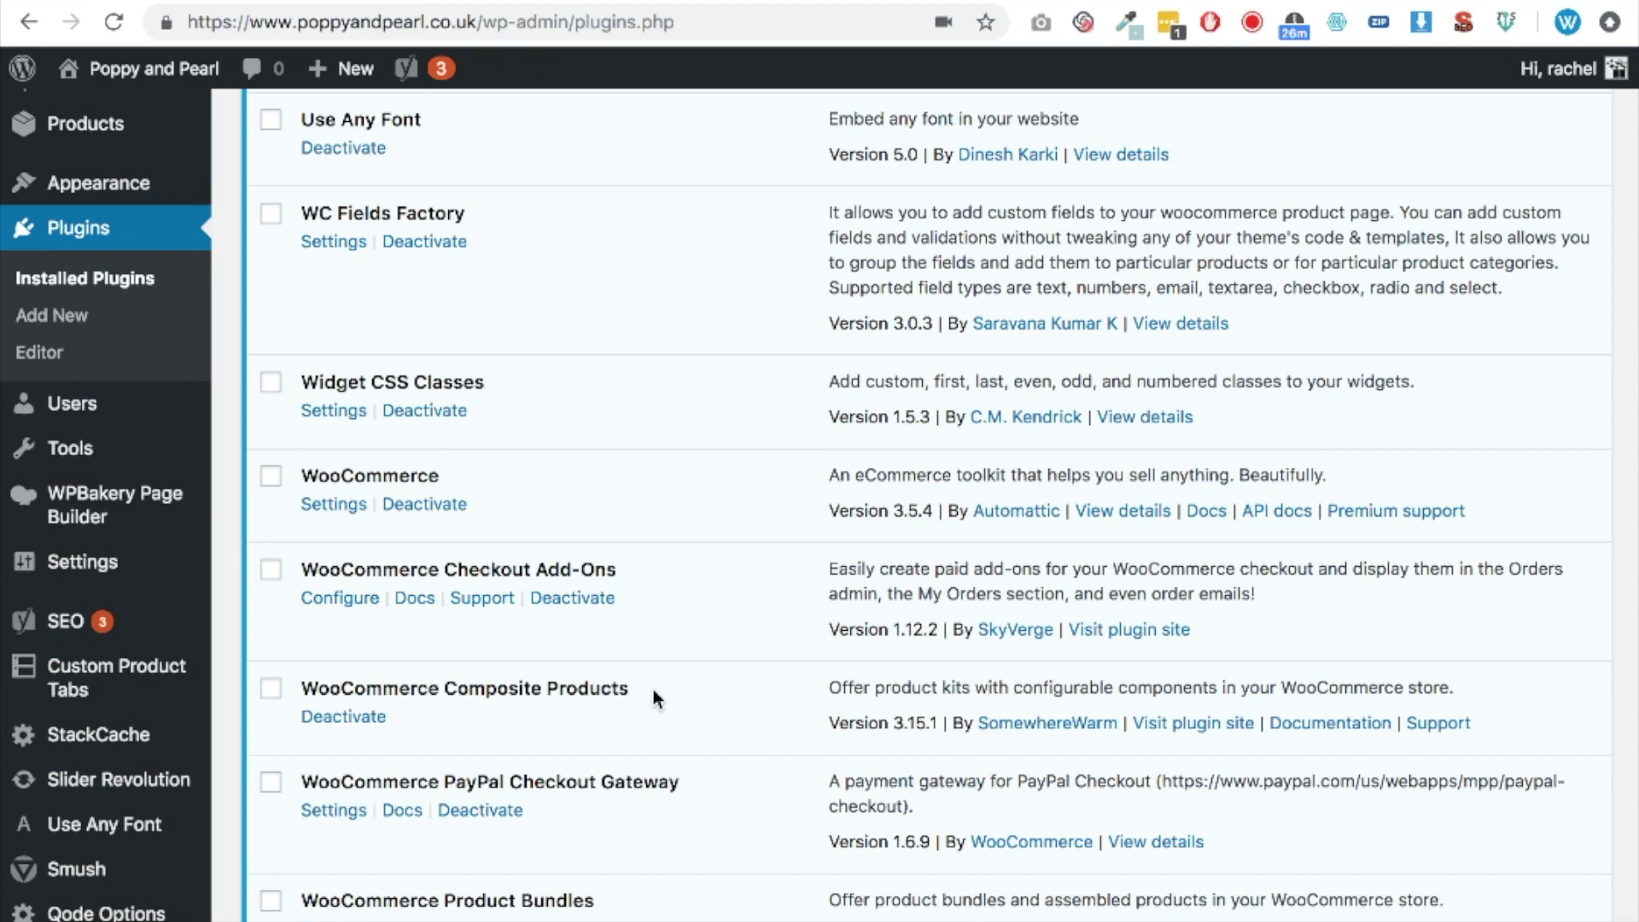
scroll(653, 688, "down", 1)
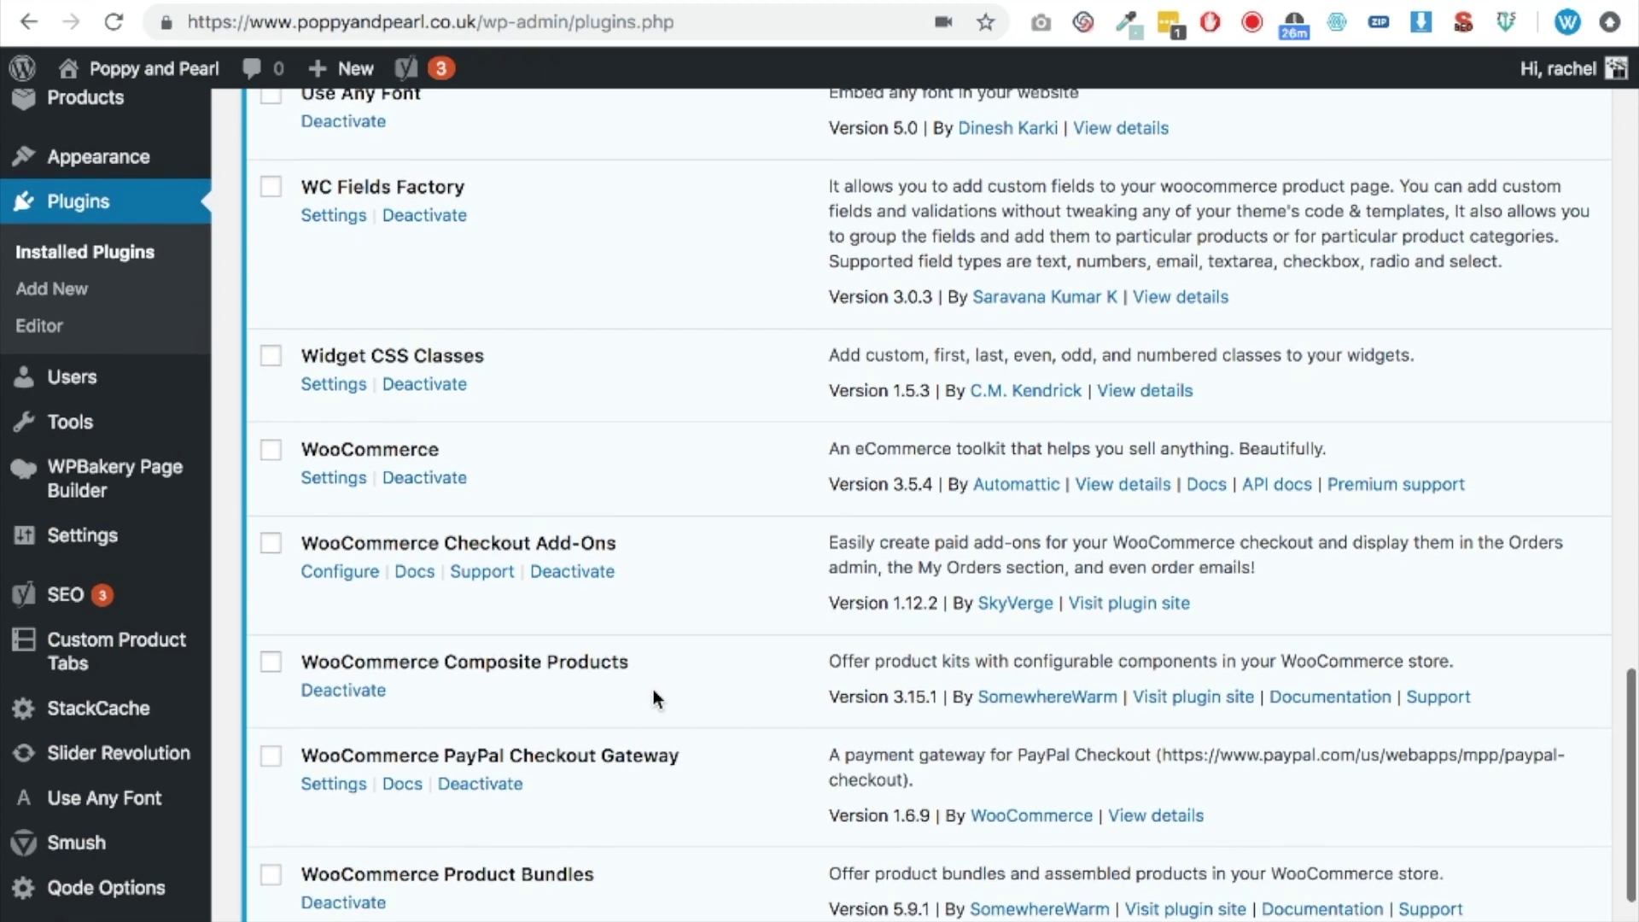
scroll(653, 689, "up", 1)
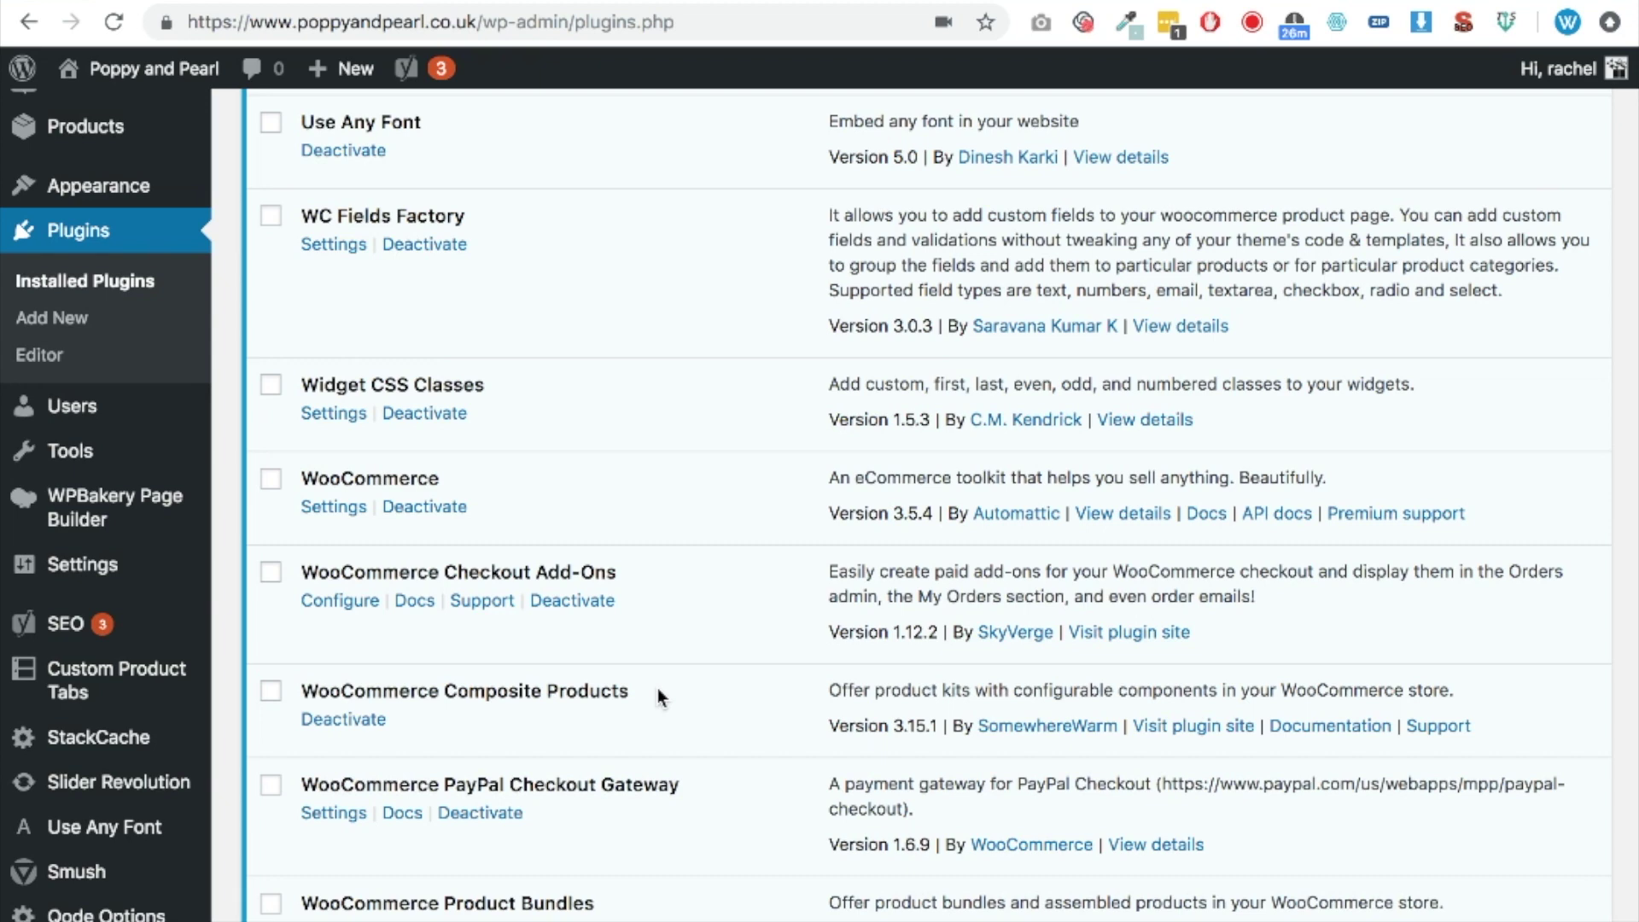
scroll(661, 681, "down", 3)
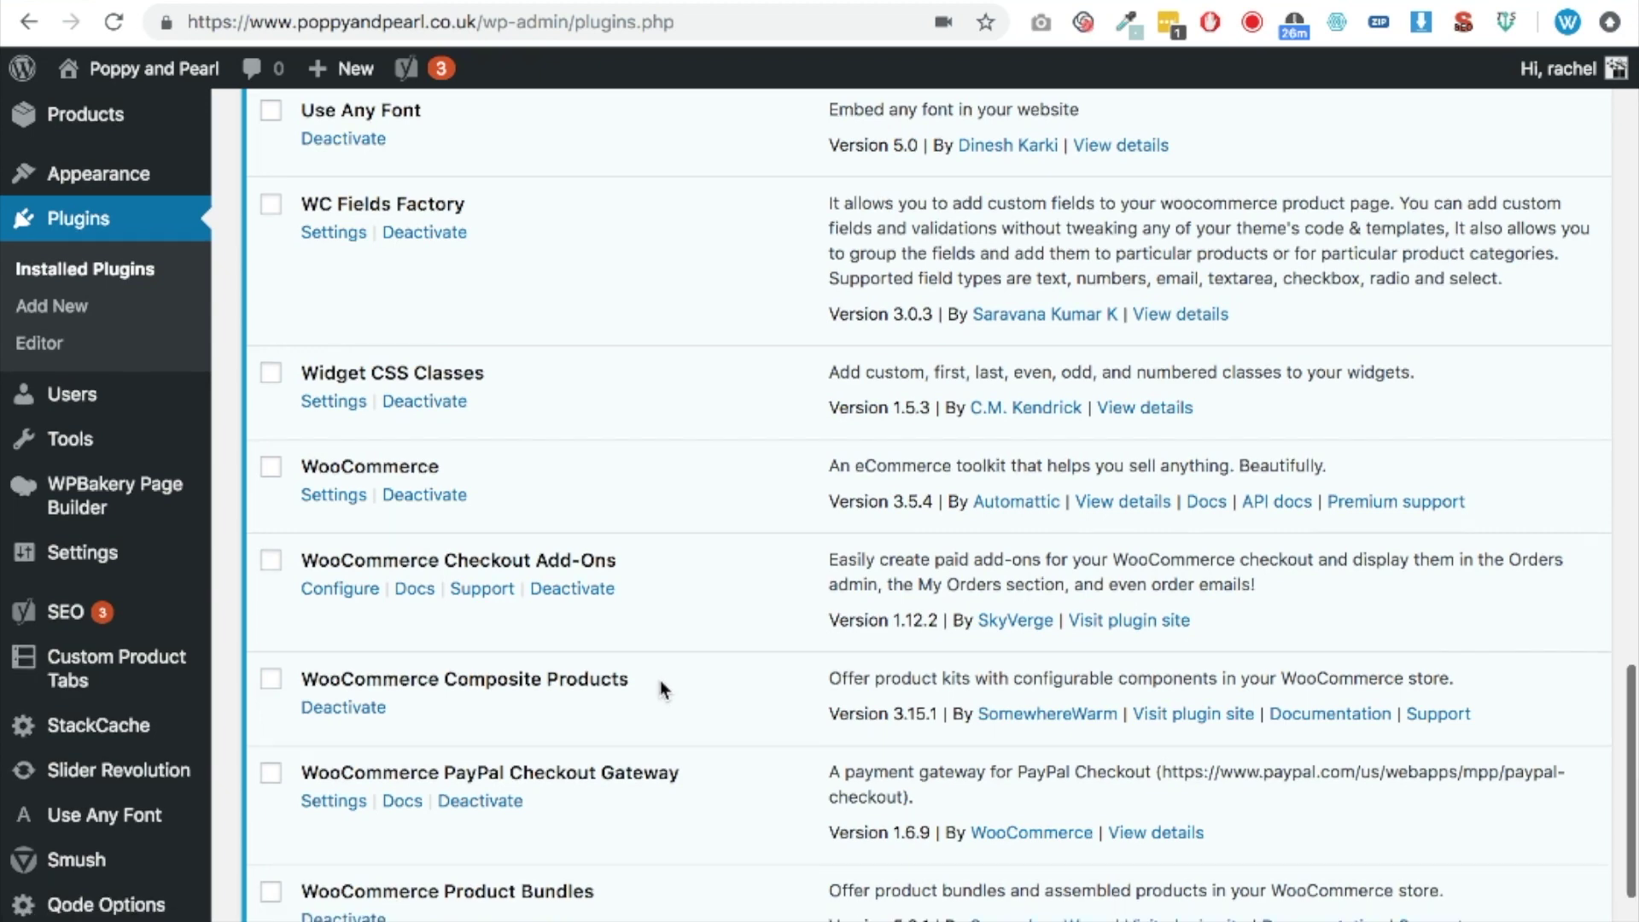
left_click_drag(638, 715, 309, 721)
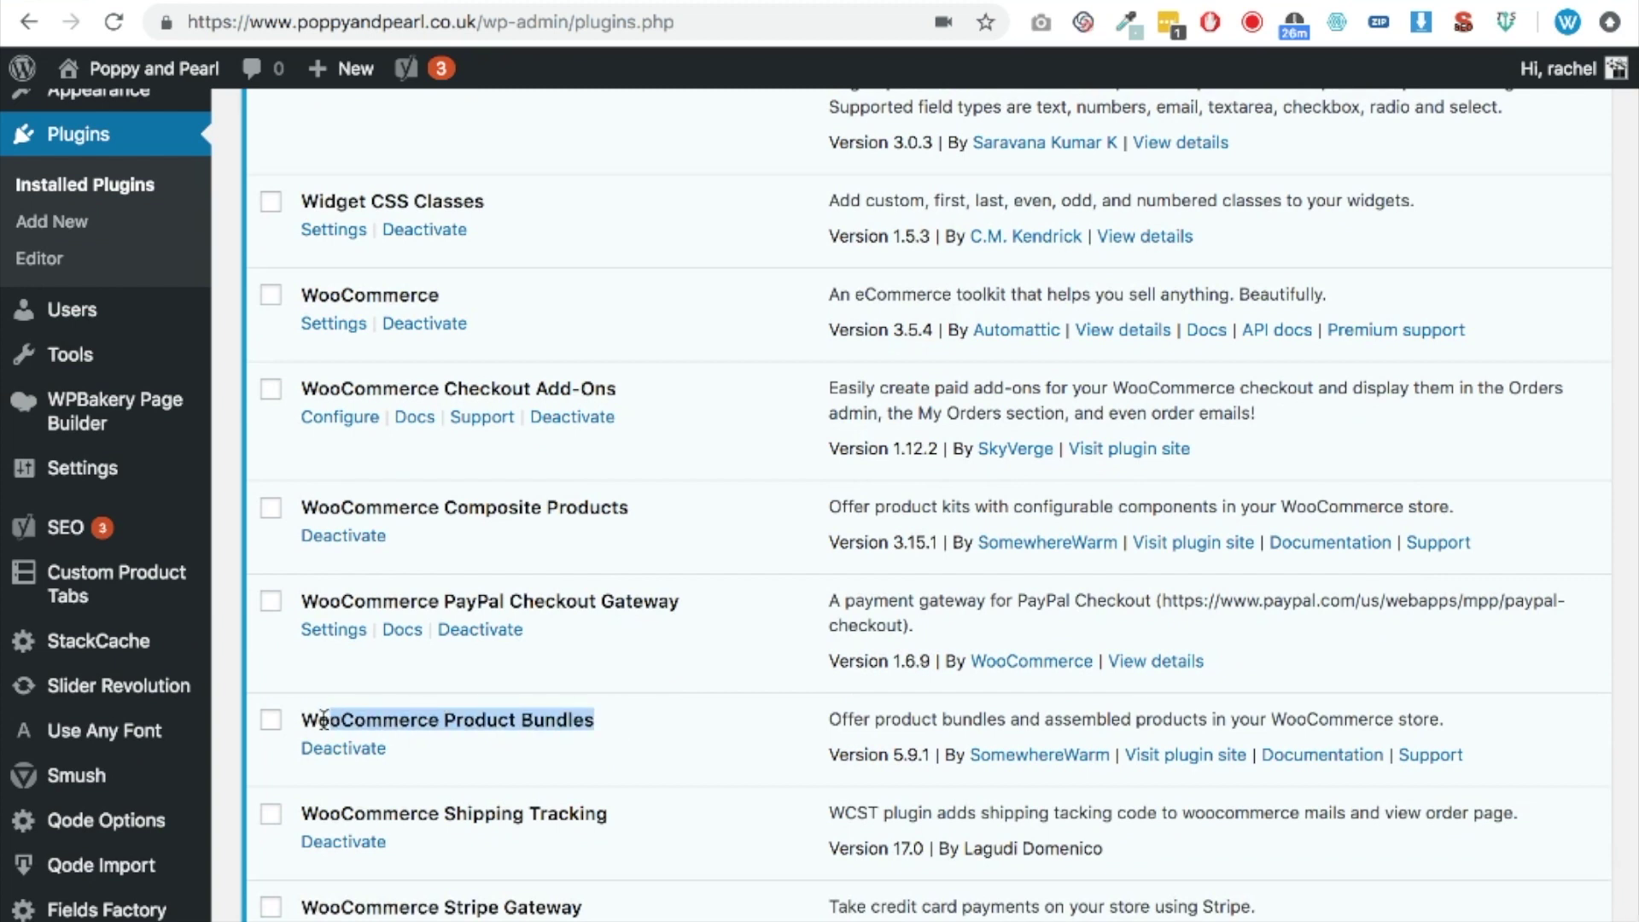
left_click(307, 720)
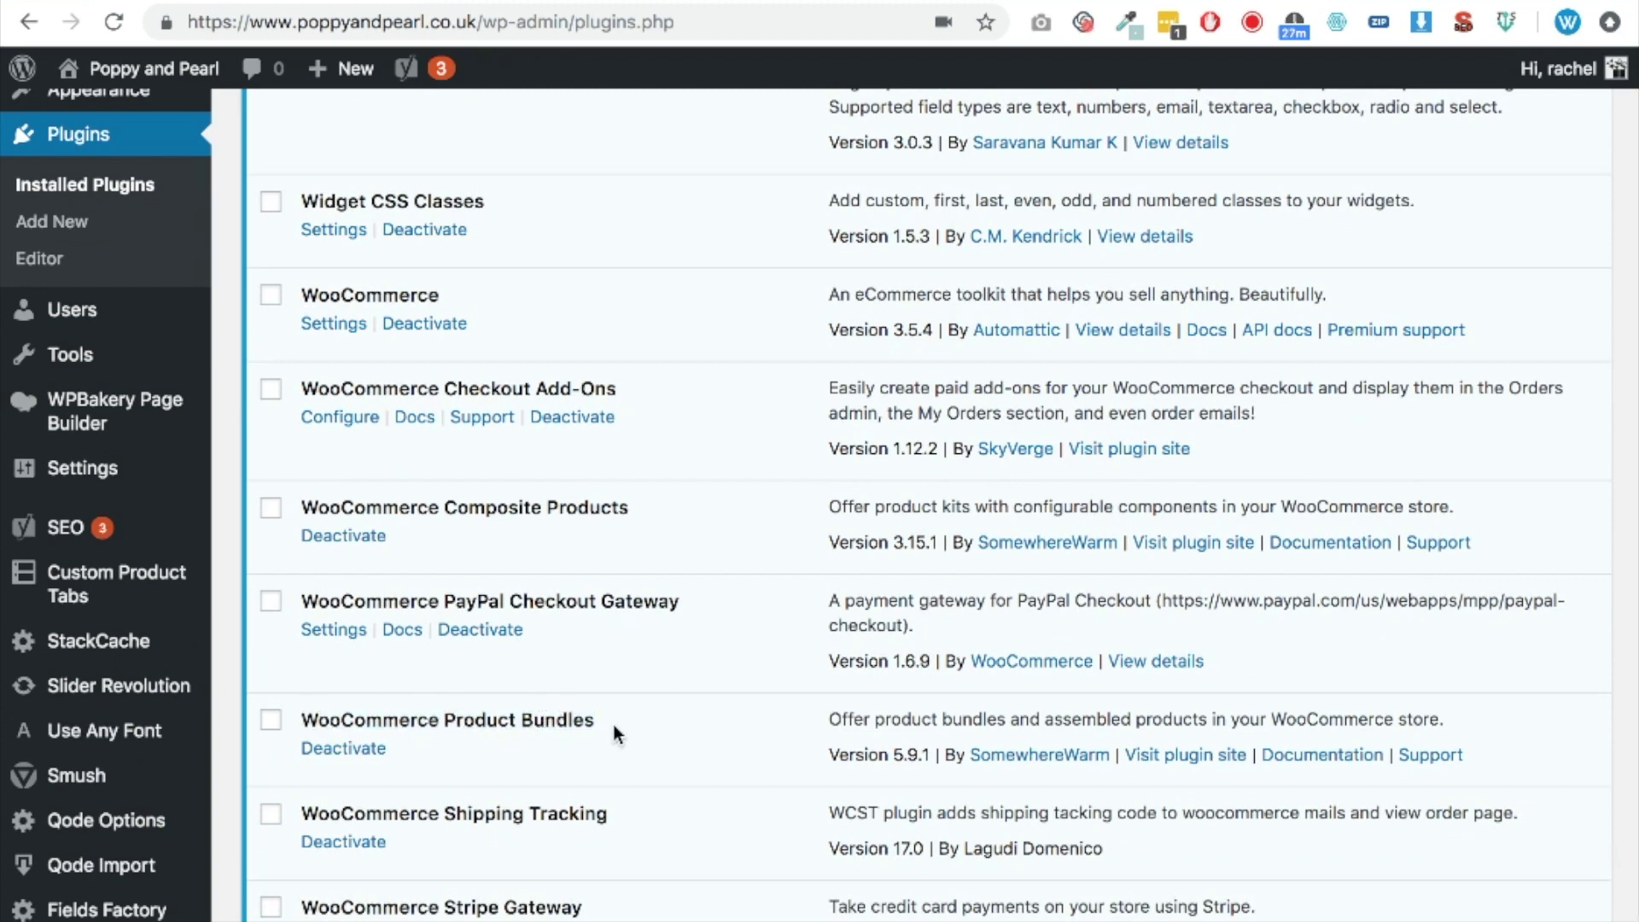
scroll(614, 726, "up", 1)
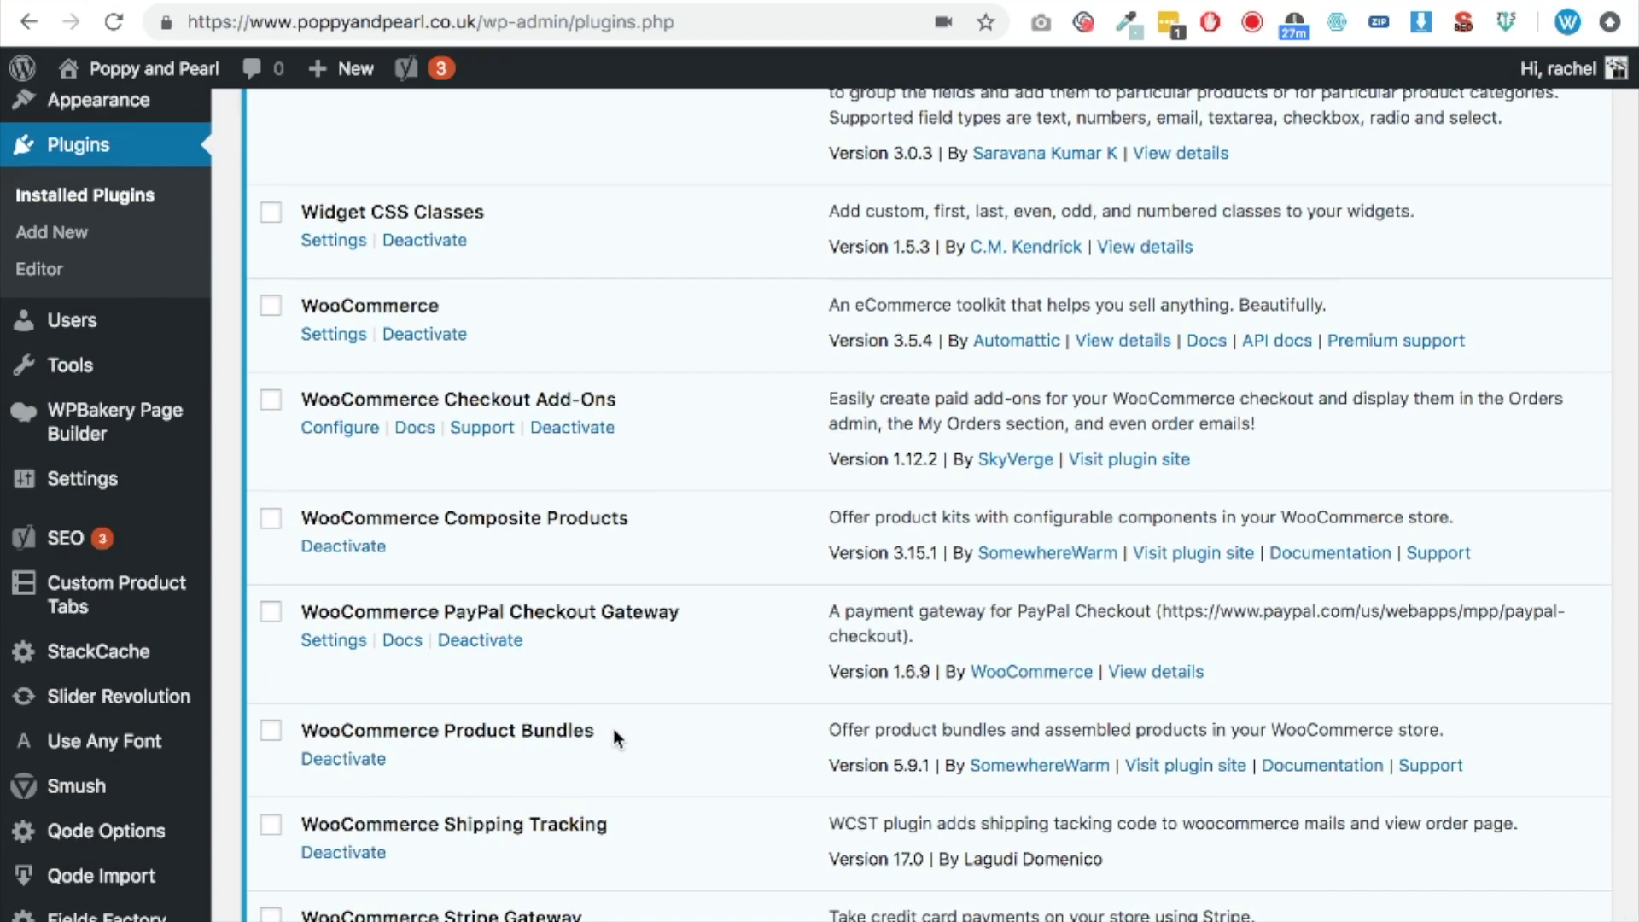
scroll(613, 727, "up", 5)
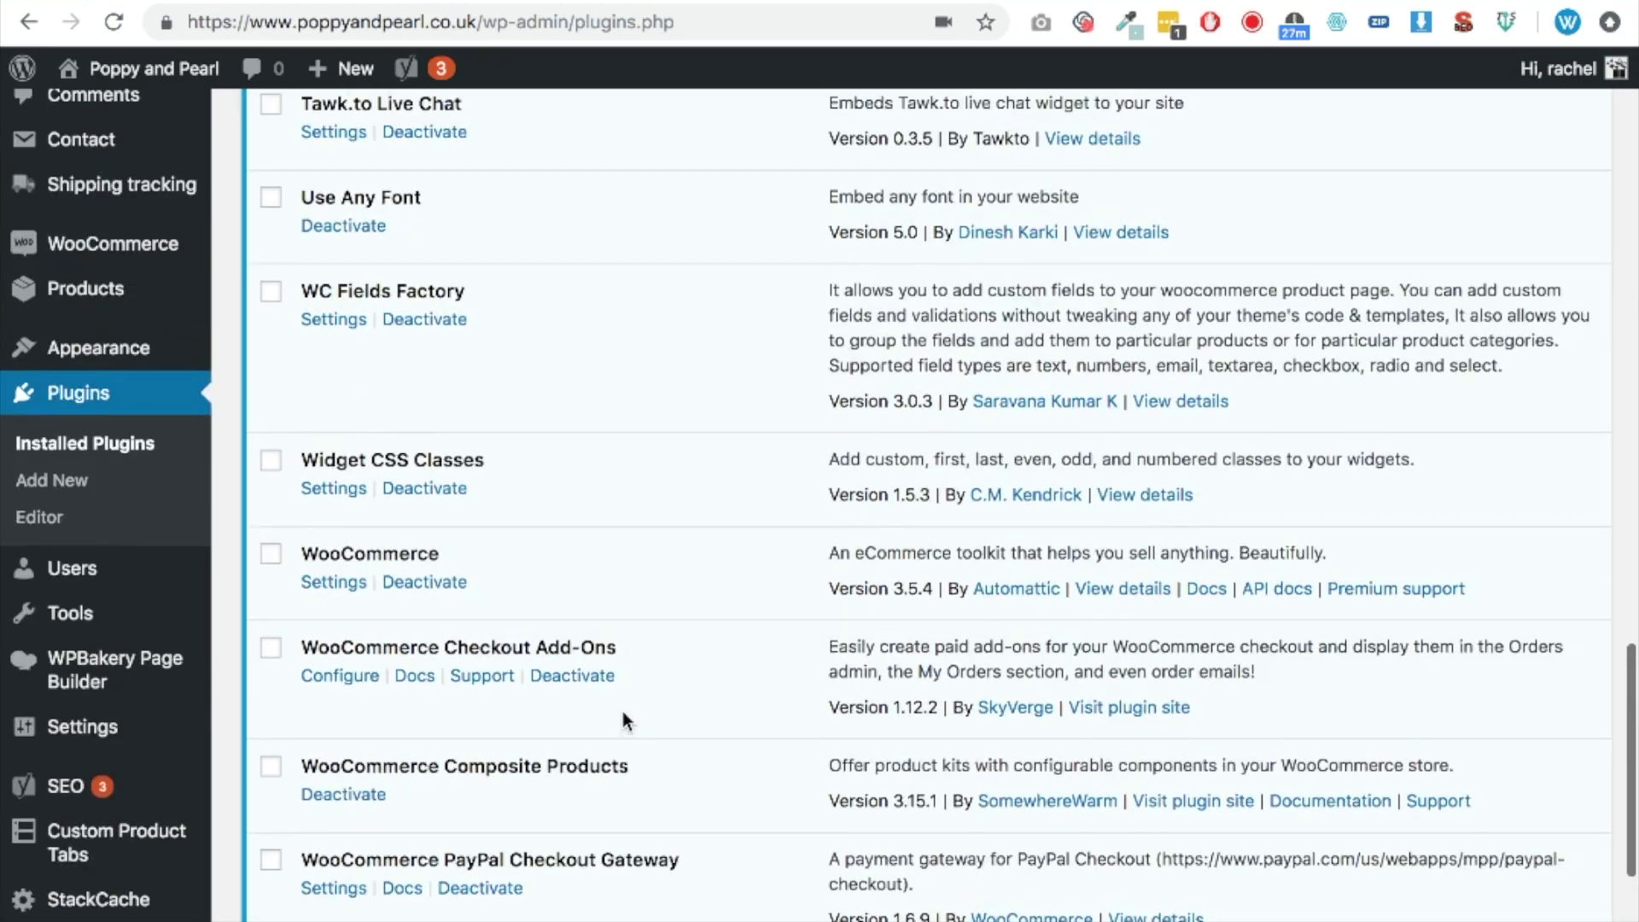
scroll(291, 342, "up", 3)
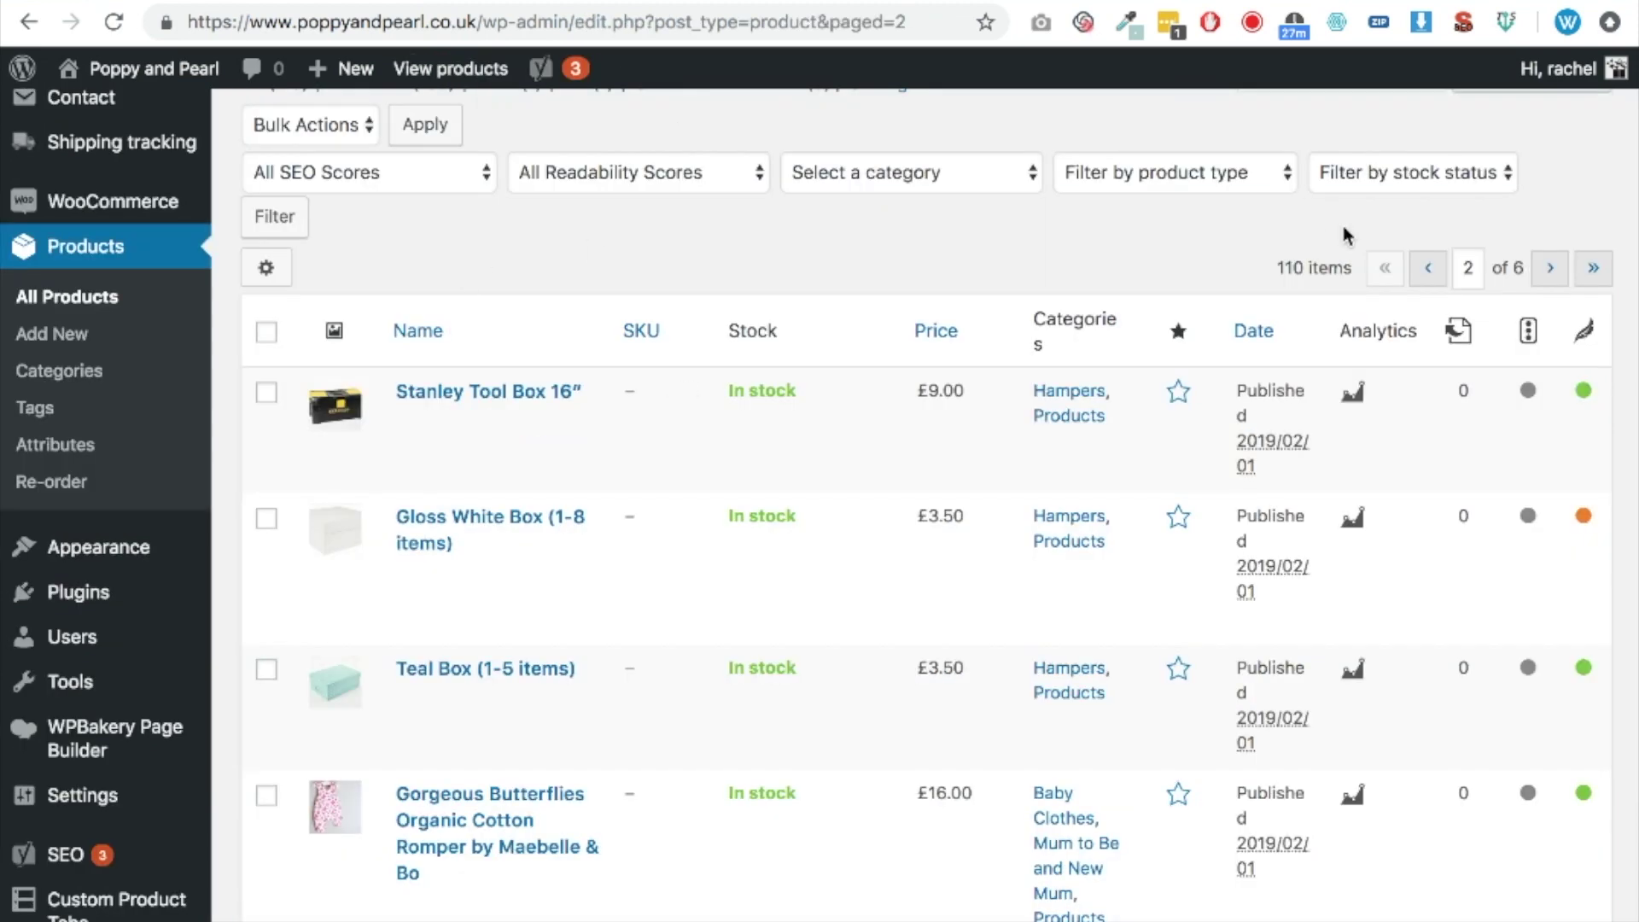
- Return to the composite product's edit page and scroll down to its Product data box
left_click(1425, 280)
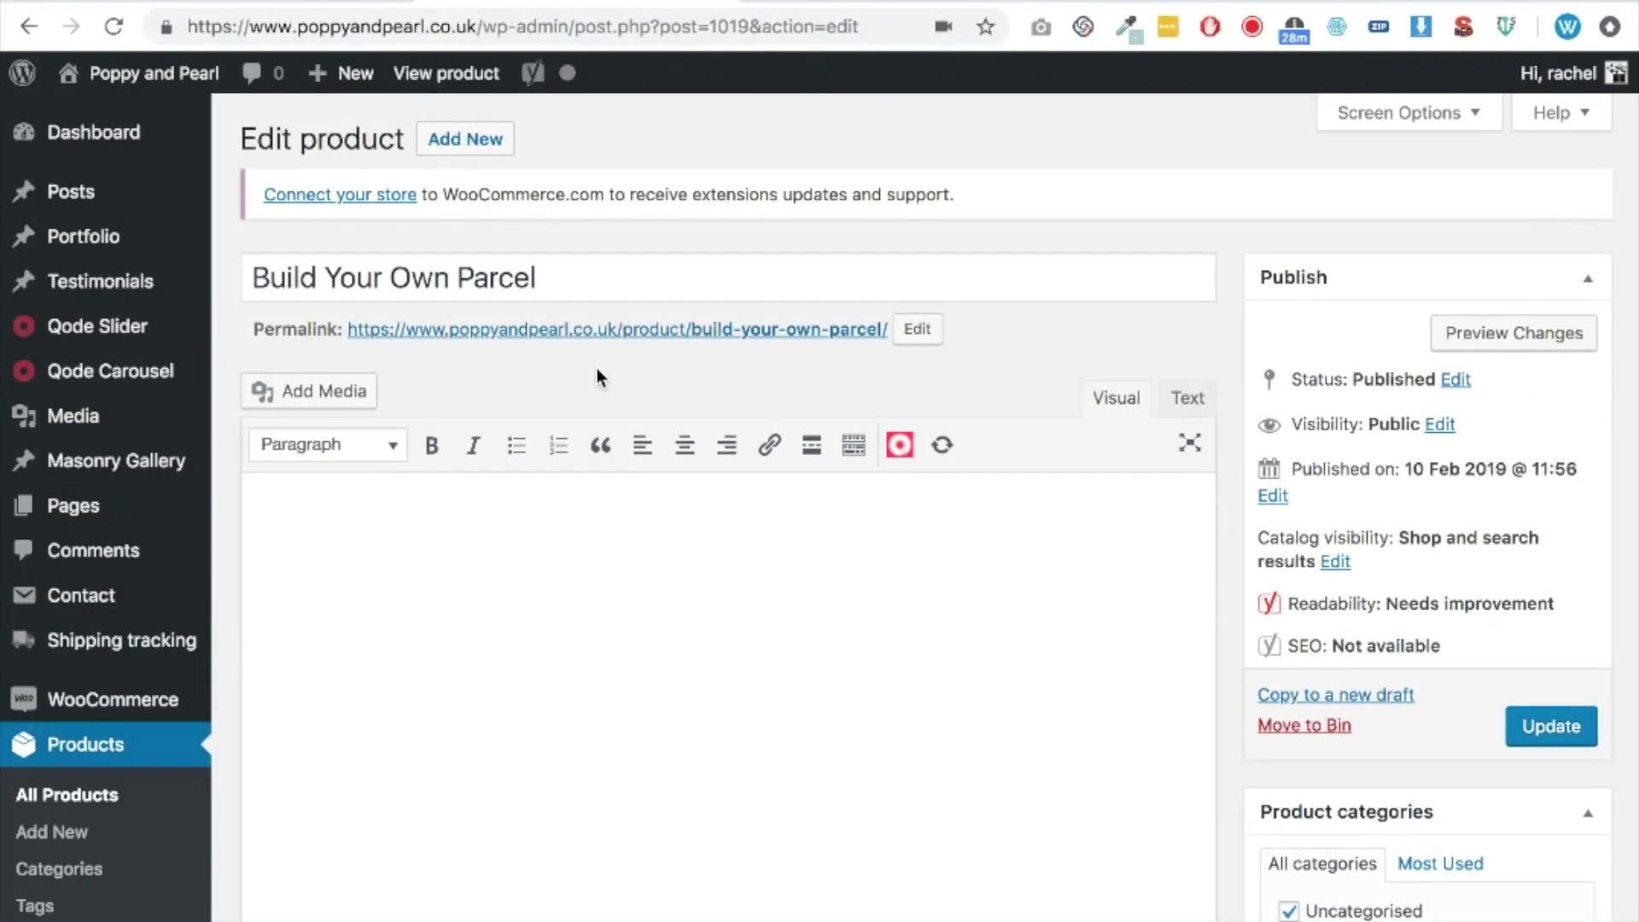
scroll(602, 384, "down", 1)
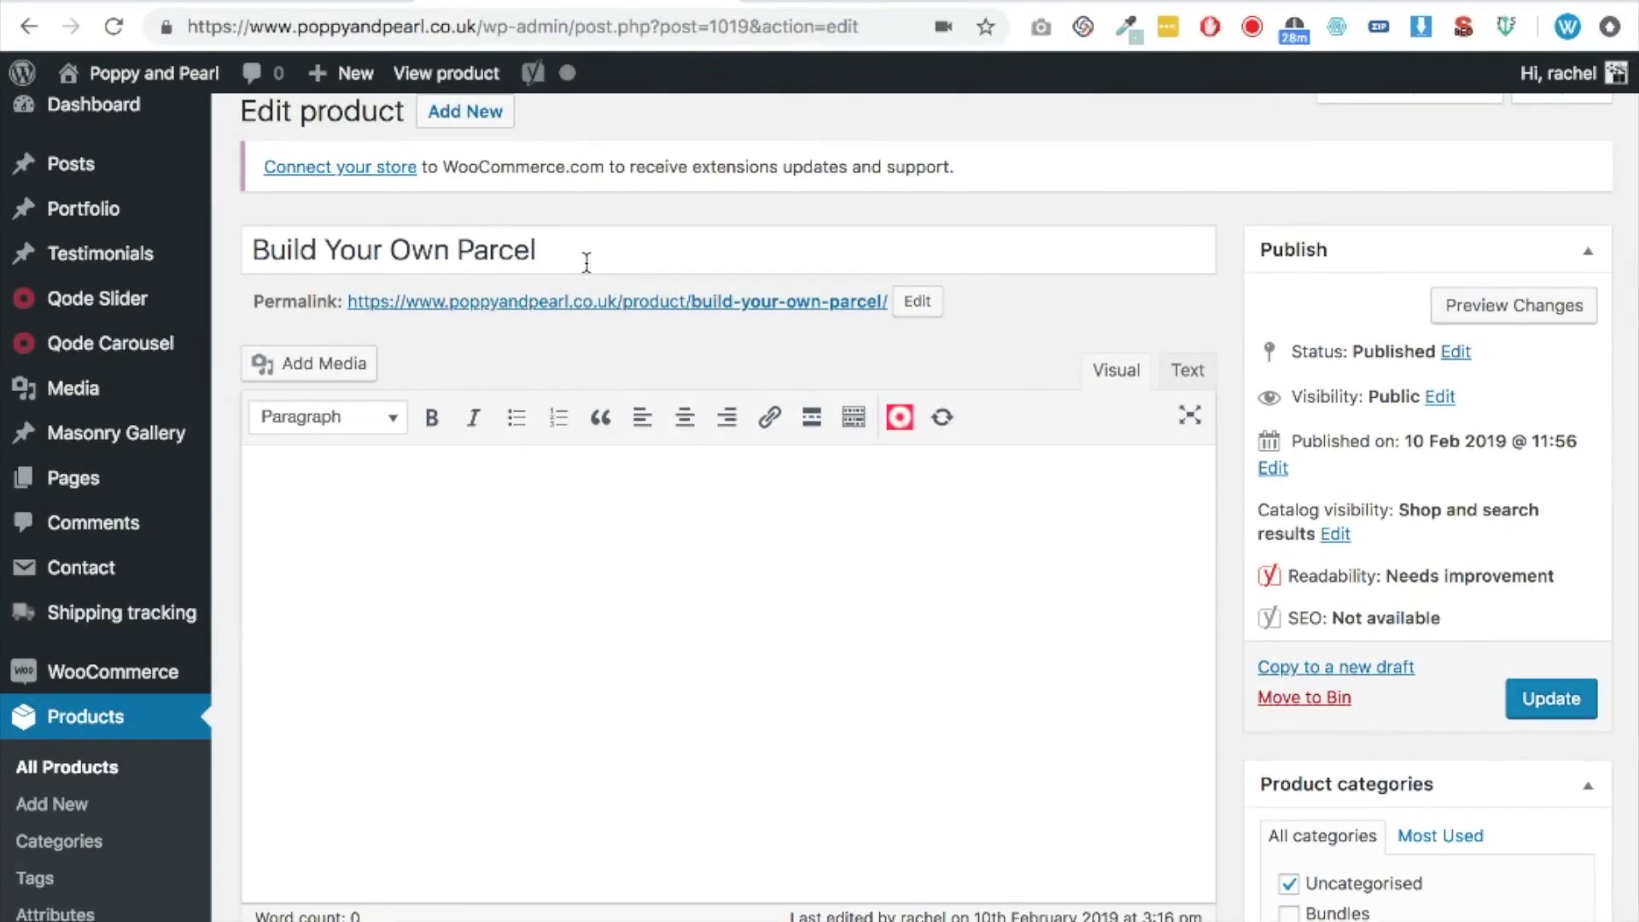
left_click_drag(597, 252, 271, 251)
scroll(797, 578, "down", 2)
scroll(797, 583, "down", 15)
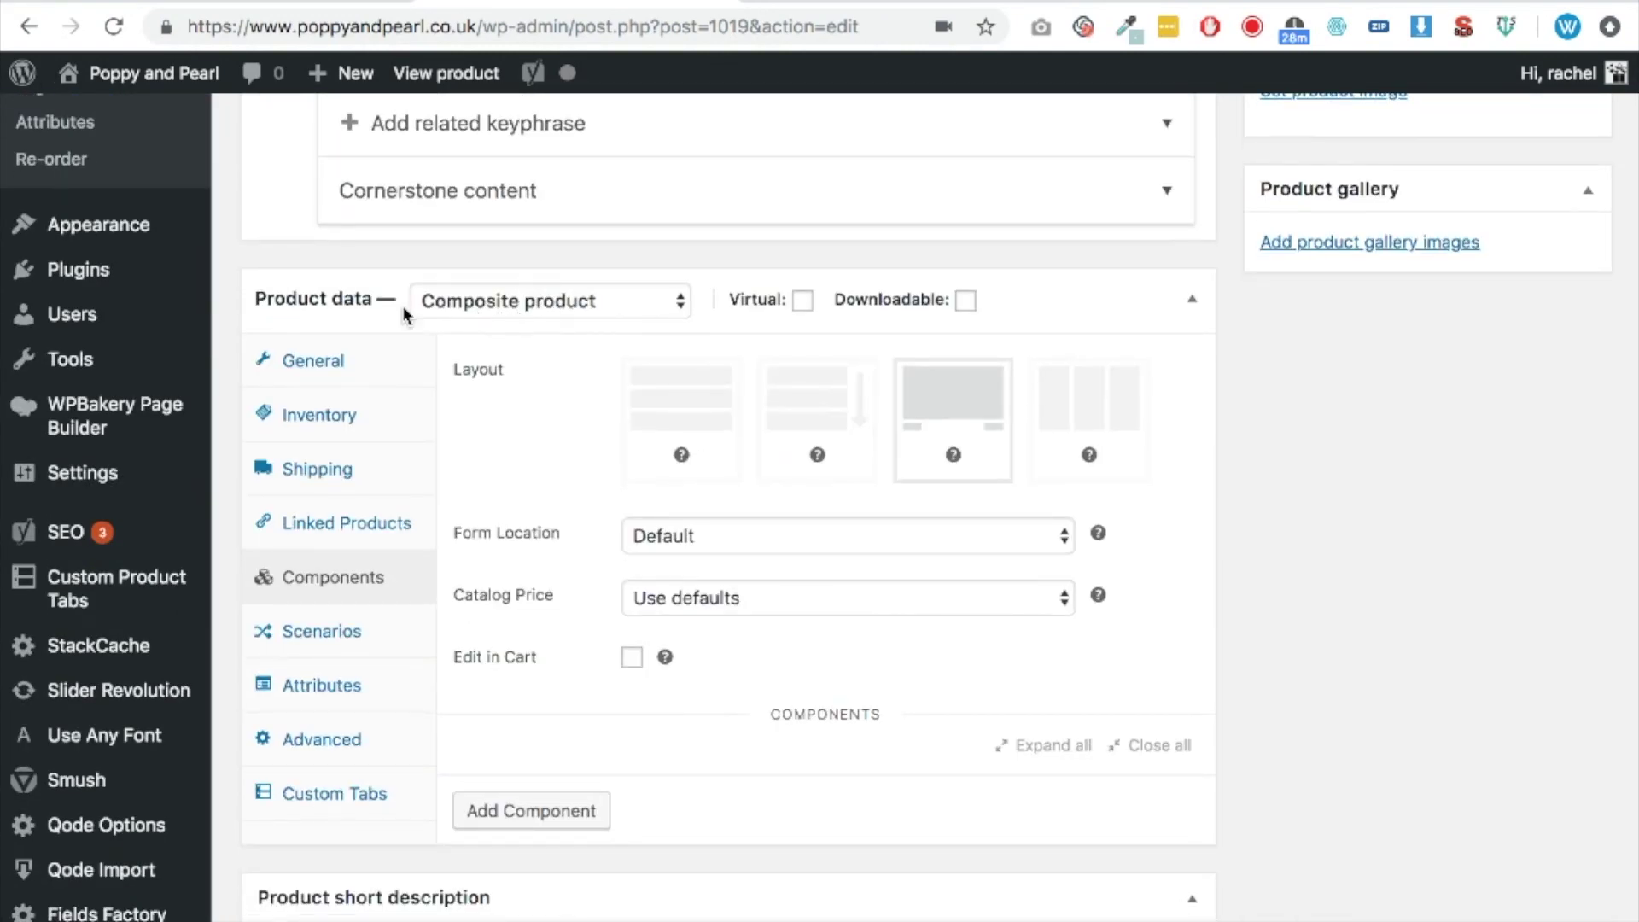
- Collapse and re-expand the Product data box, then show its Components settings
left_click(402, 306)
left_click(520, 303)
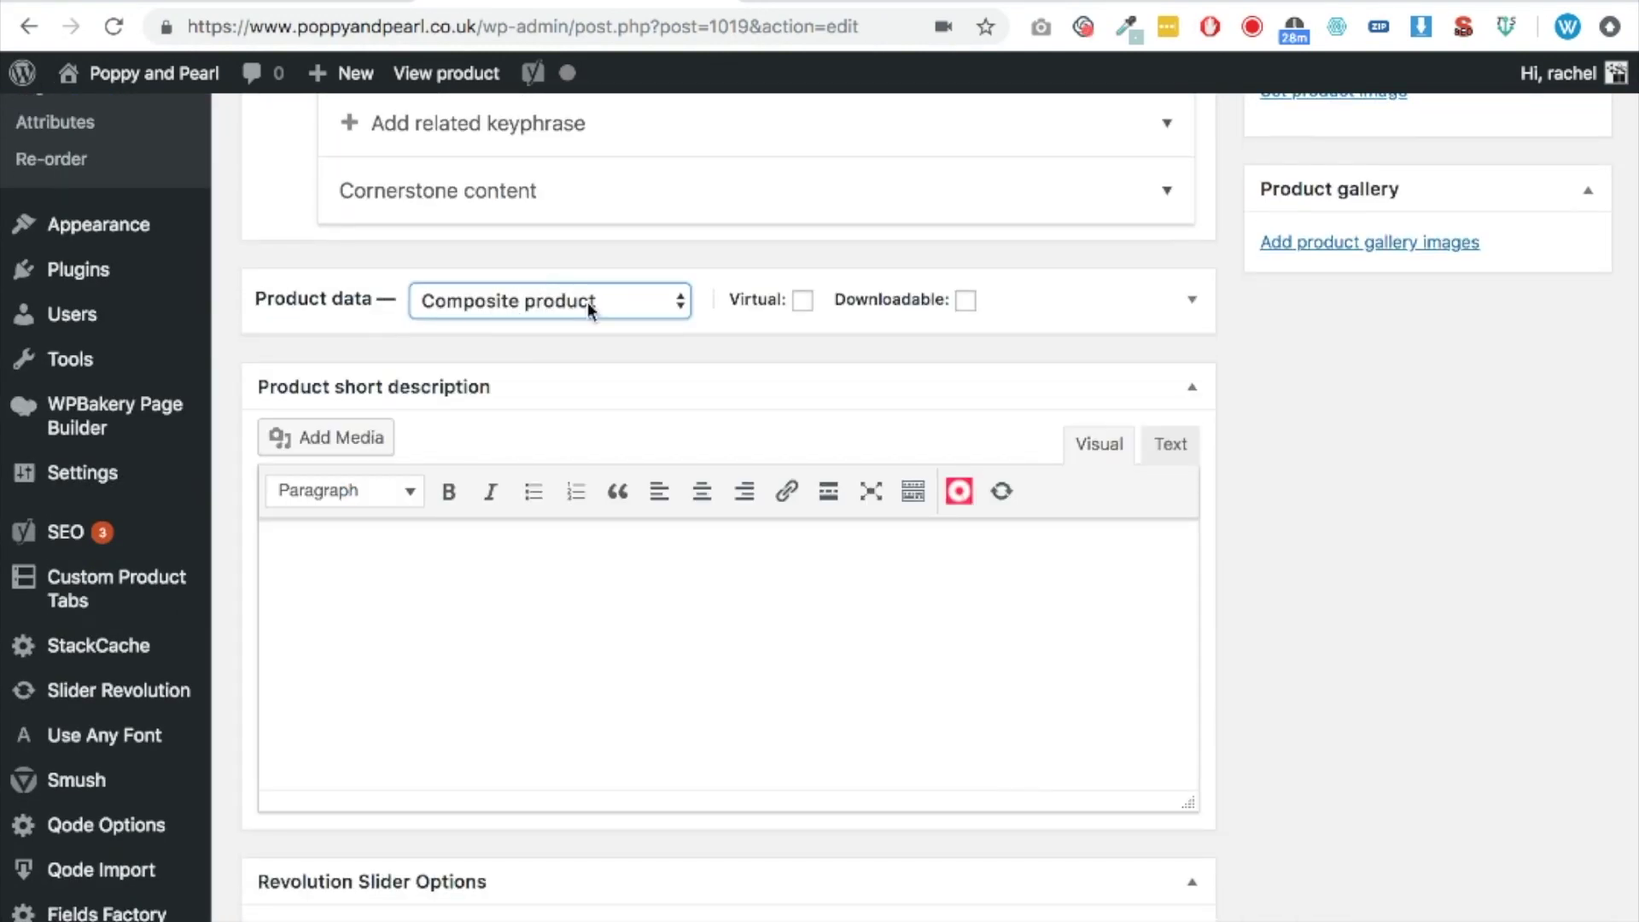
left_click(1192, 301)
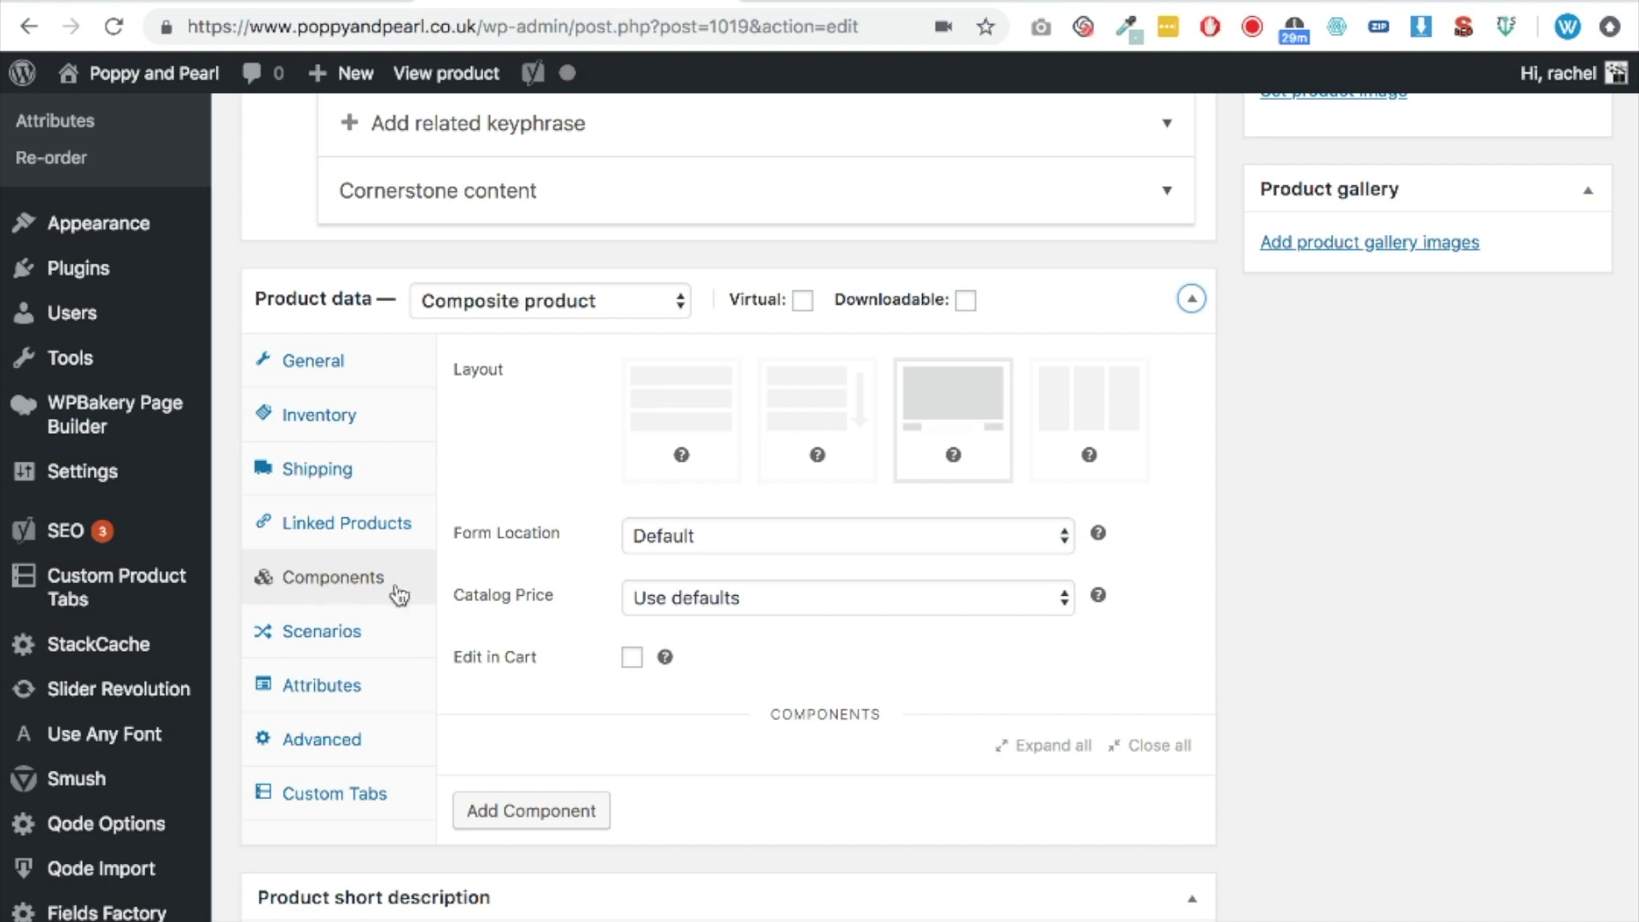
left_click(358, 589)
scroll(770, 597, "up", 4)
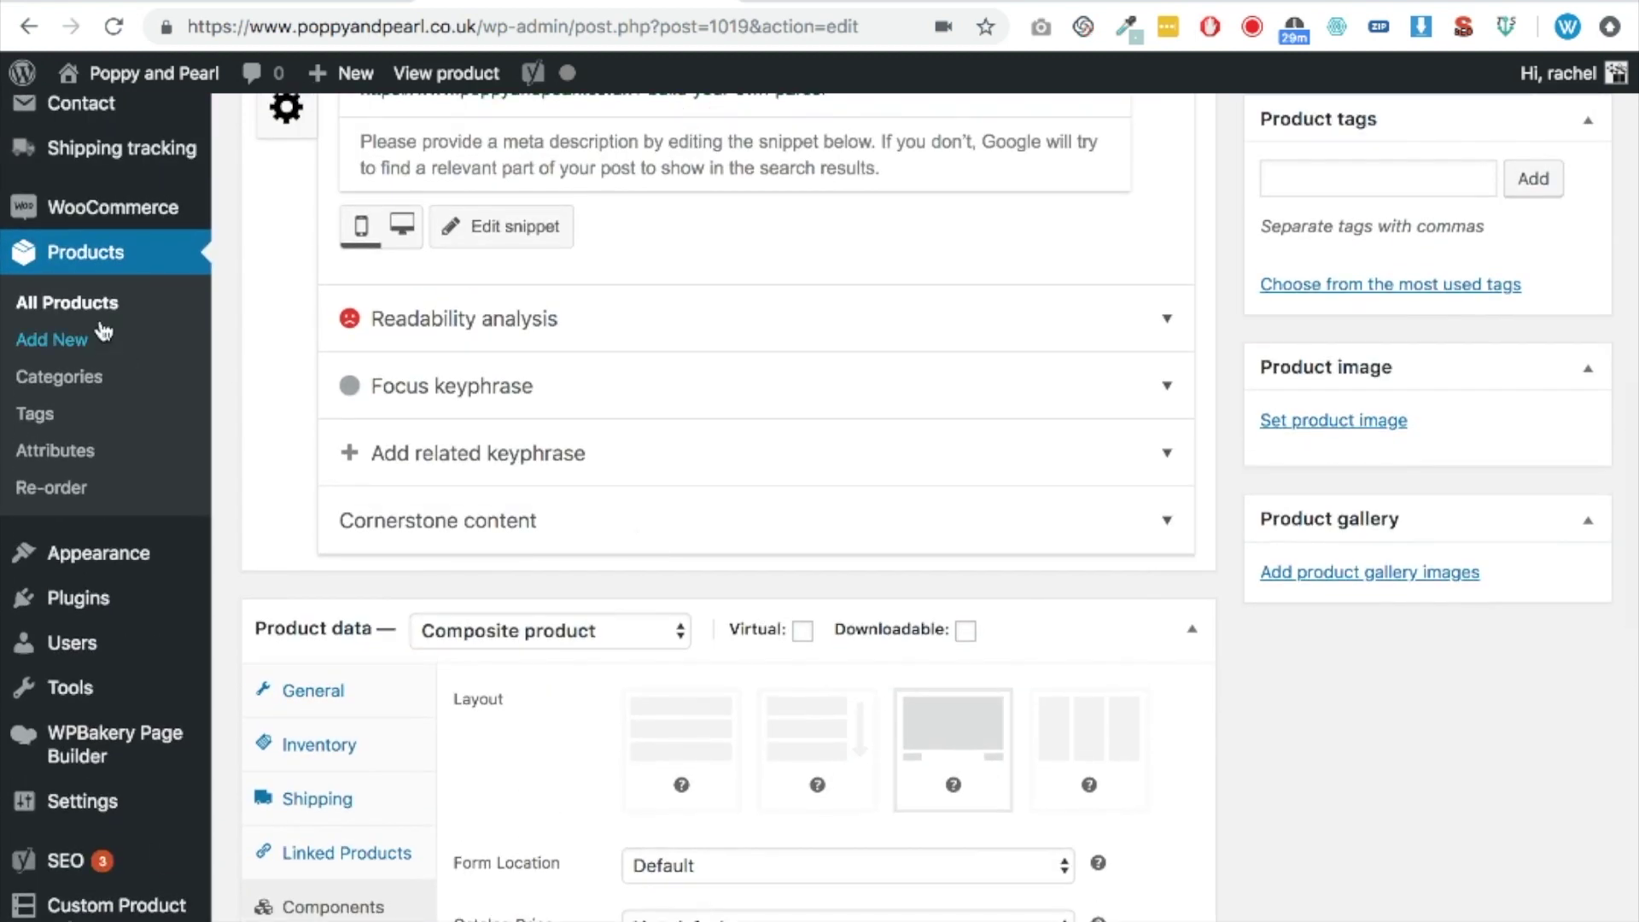
- Create a new product titled 'Baby Clothes' with product type set to Product bundle
left_click(51, 337)
type("Baby")
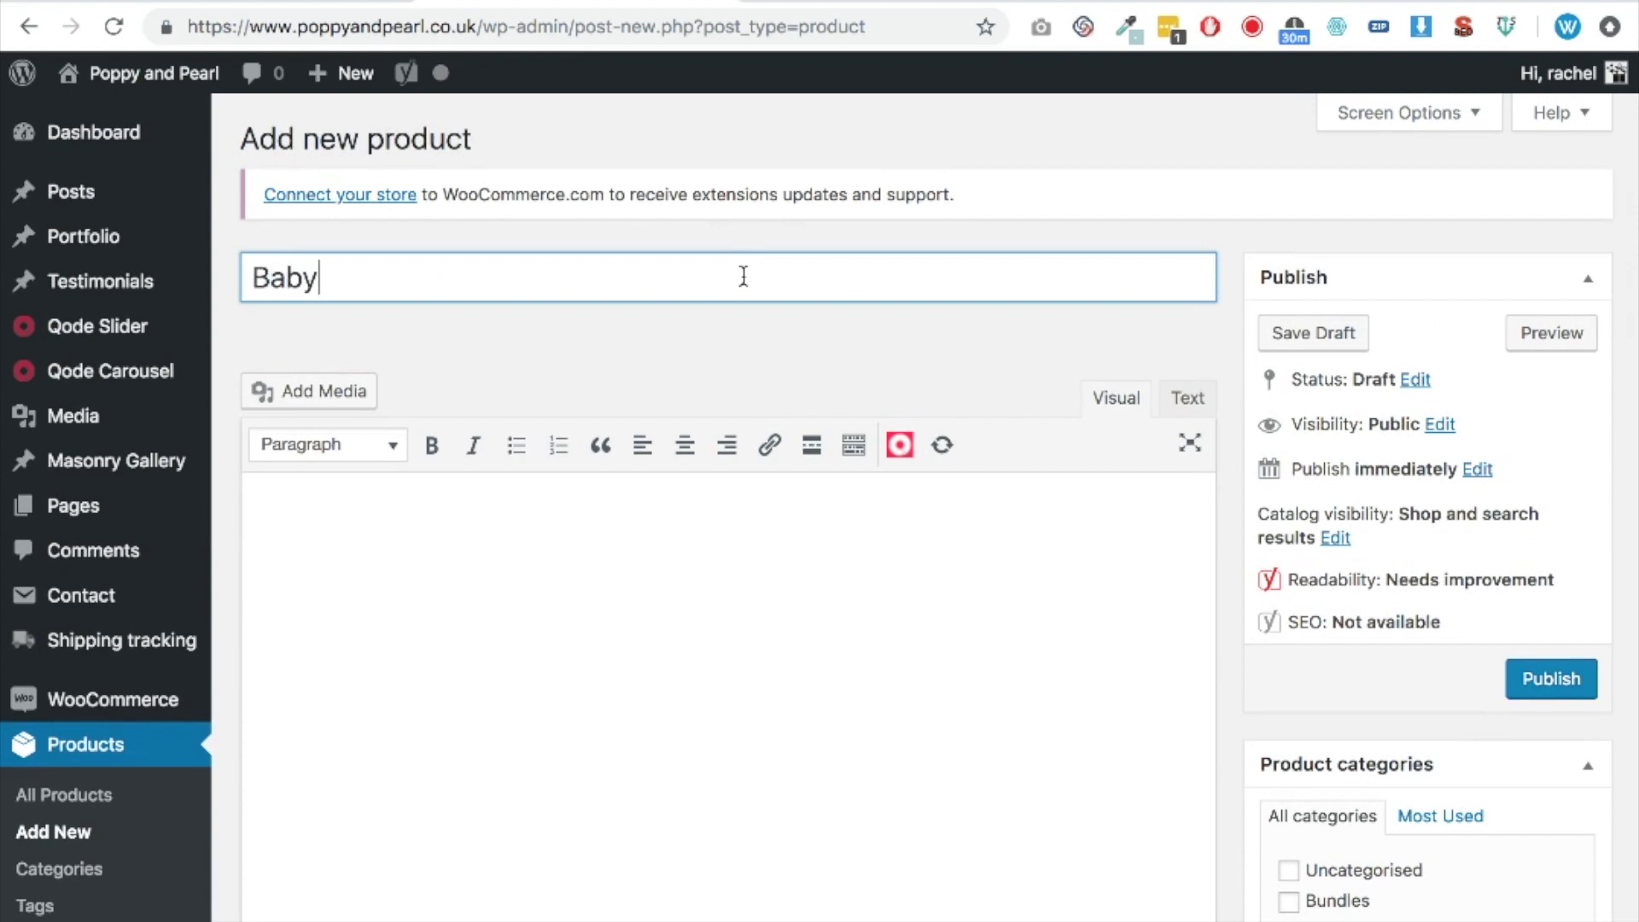
type(" Clothes")
scroll(750, 423, "down", 3)
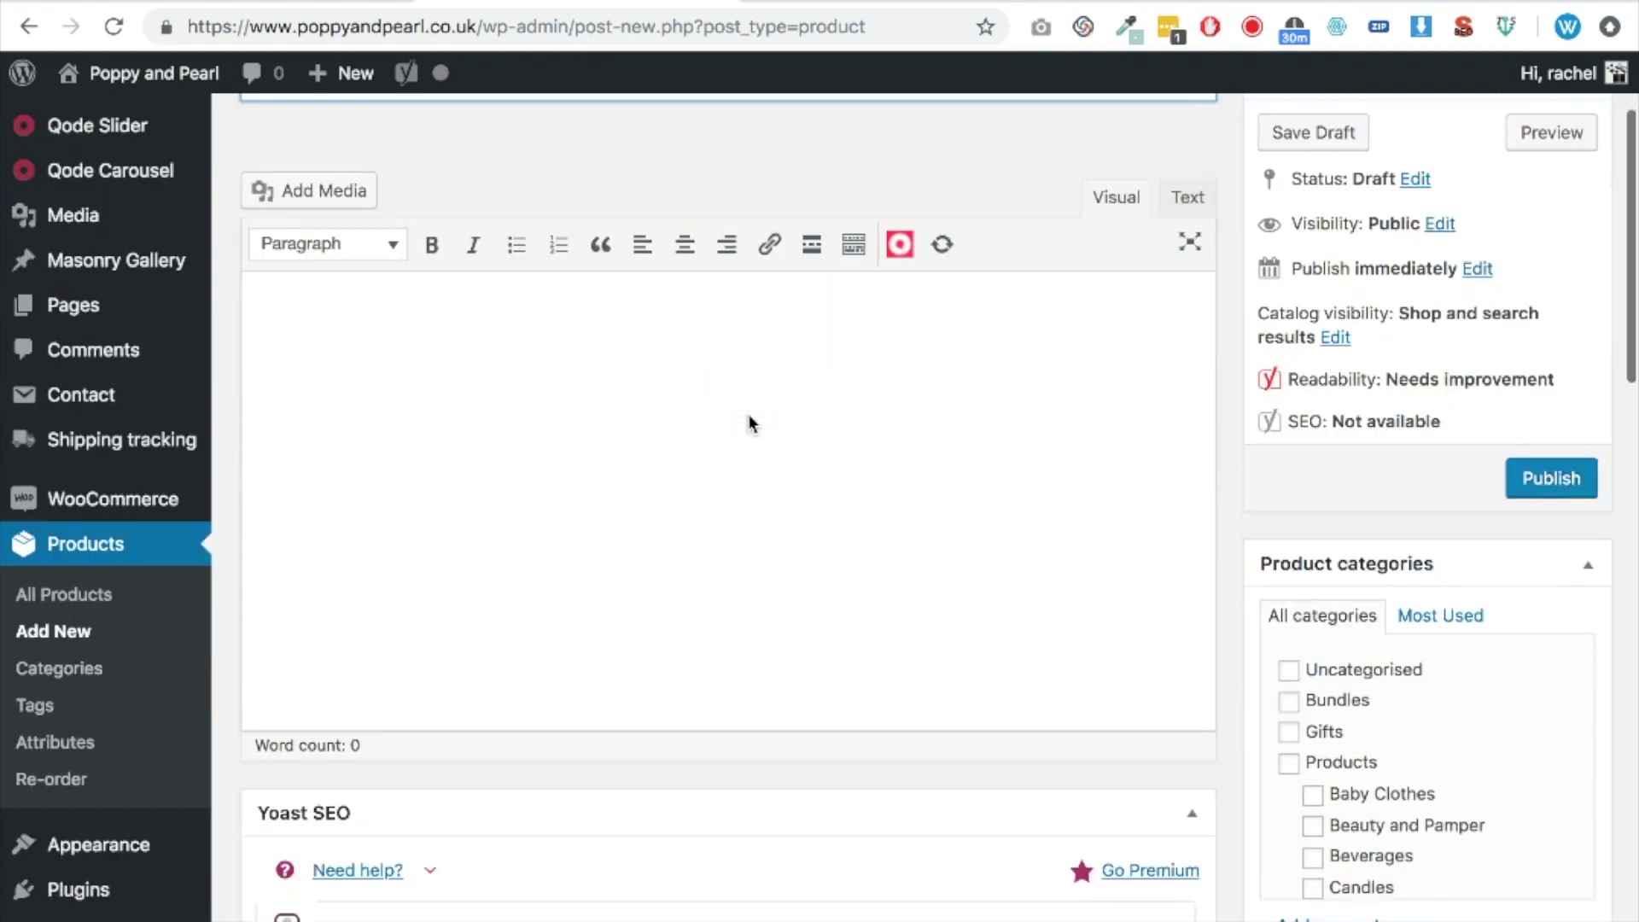
scroll(749, 423, "down", 15)
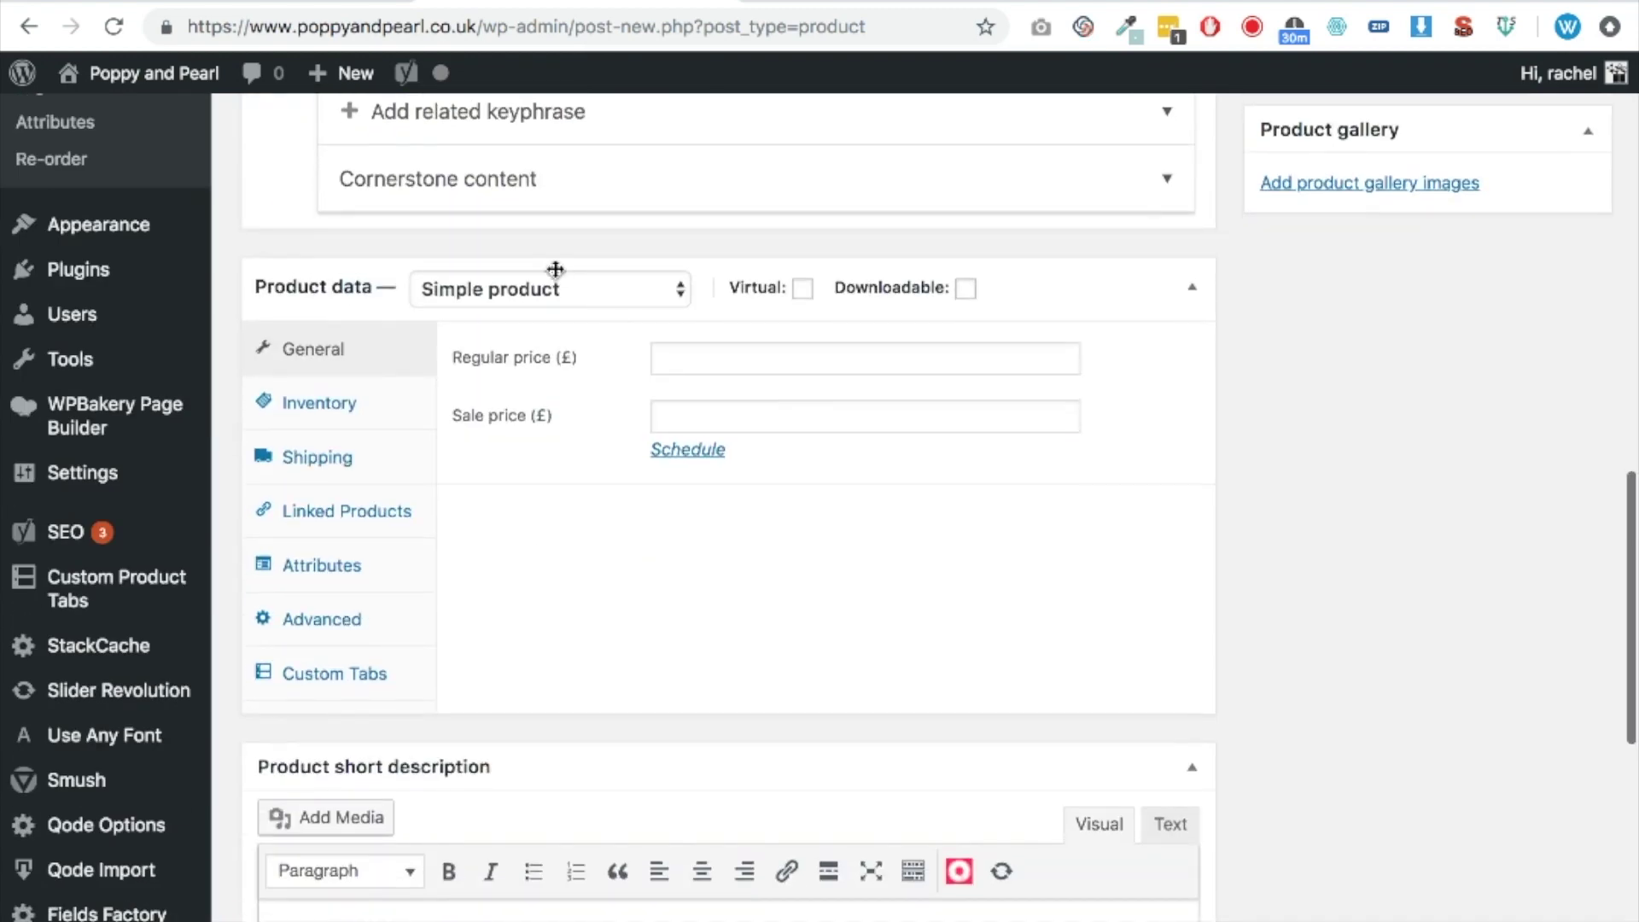
left_click(556, 289)
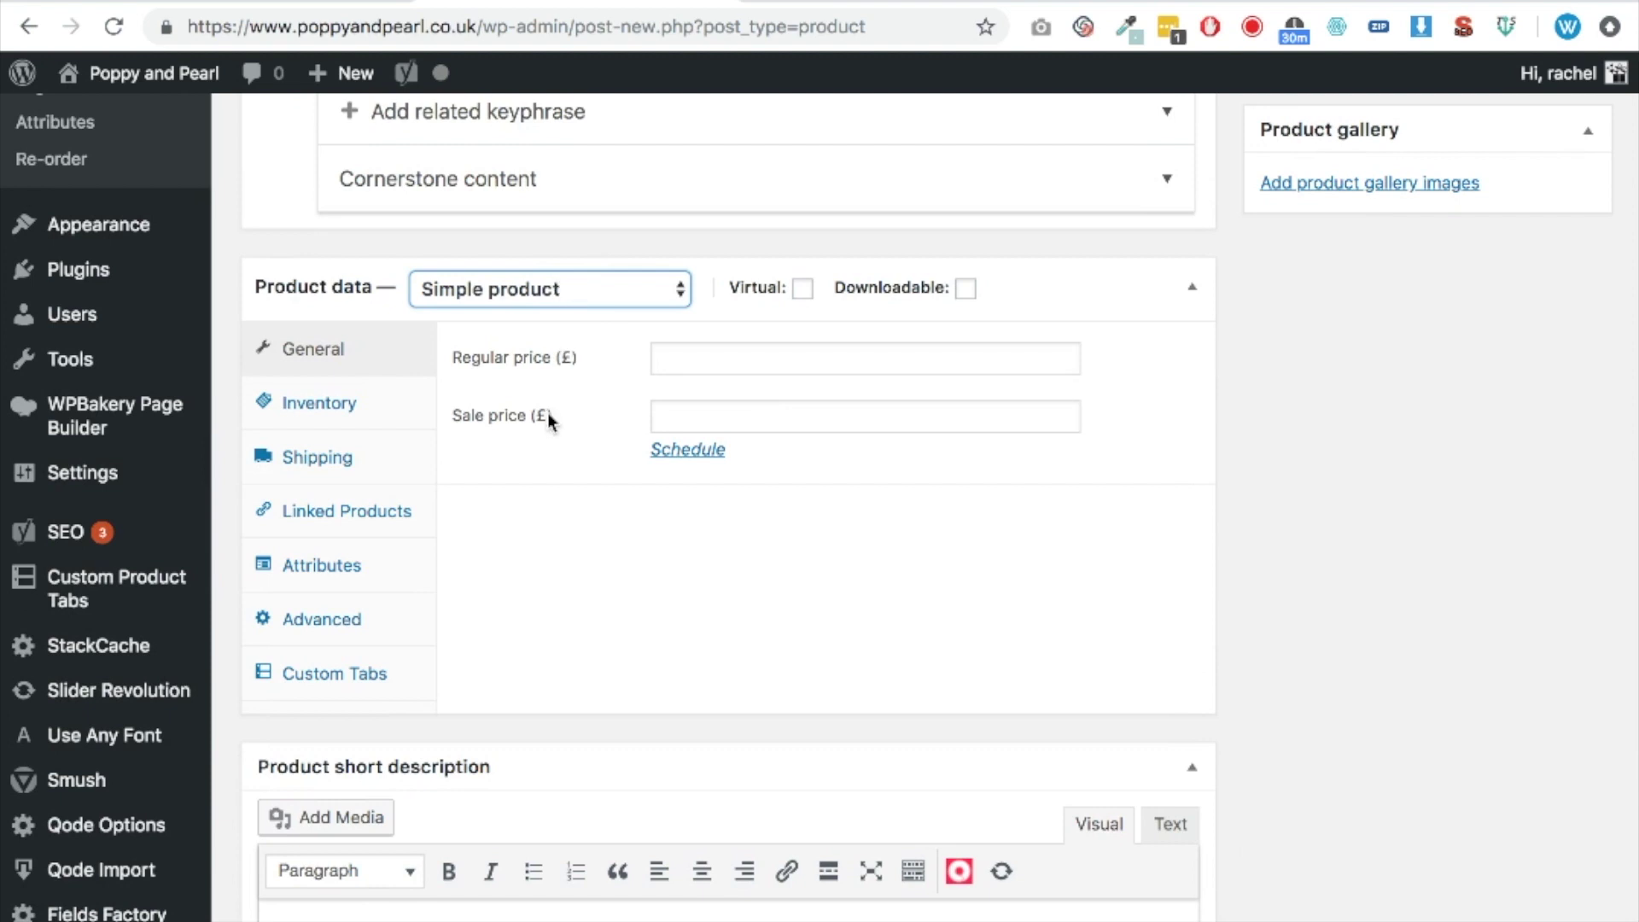
key("p")
scroll(524, 508, "down", 1)
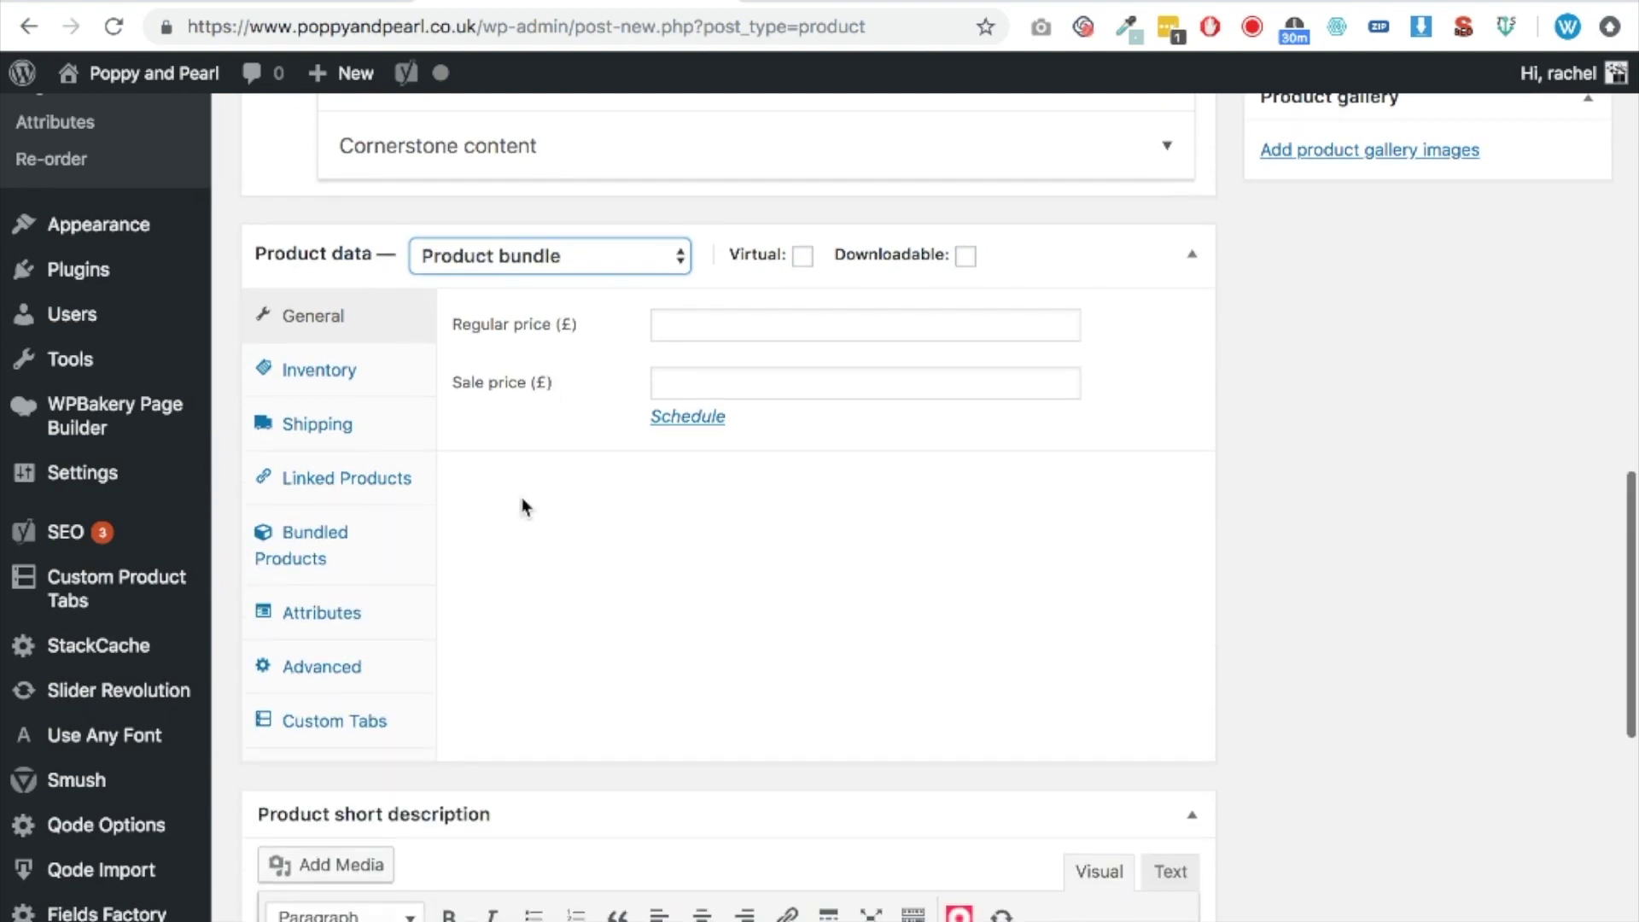
- Add the #963 Gorgeous Butterflies romper to the bundle and price it individually
left_click(322, 553)
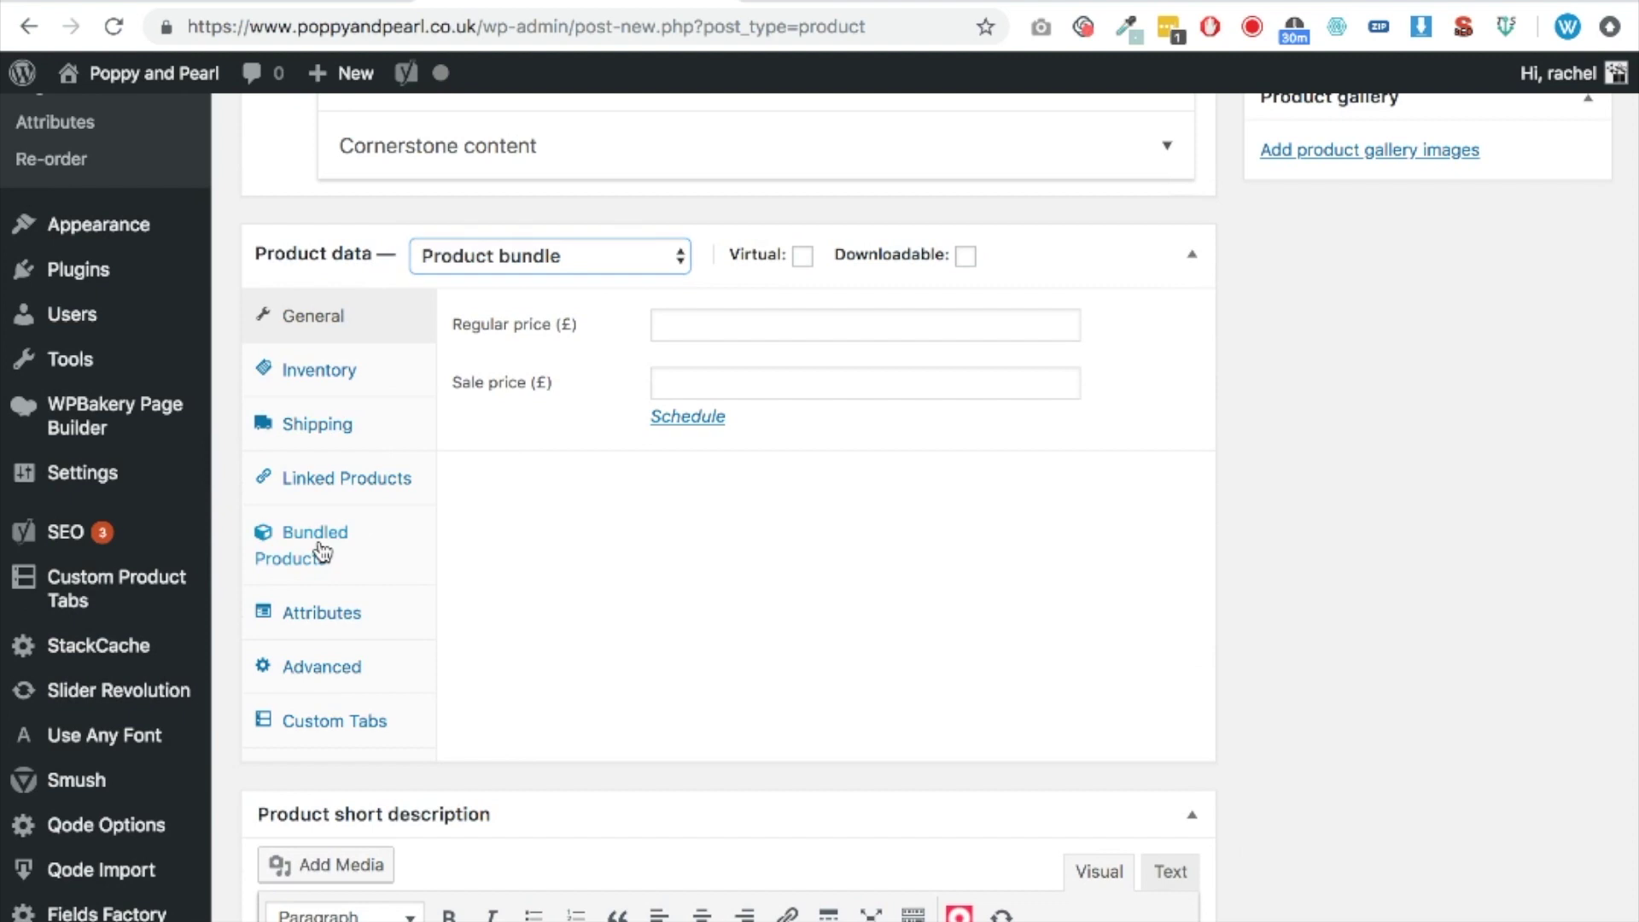
scroll(687, 644, "down", 3)
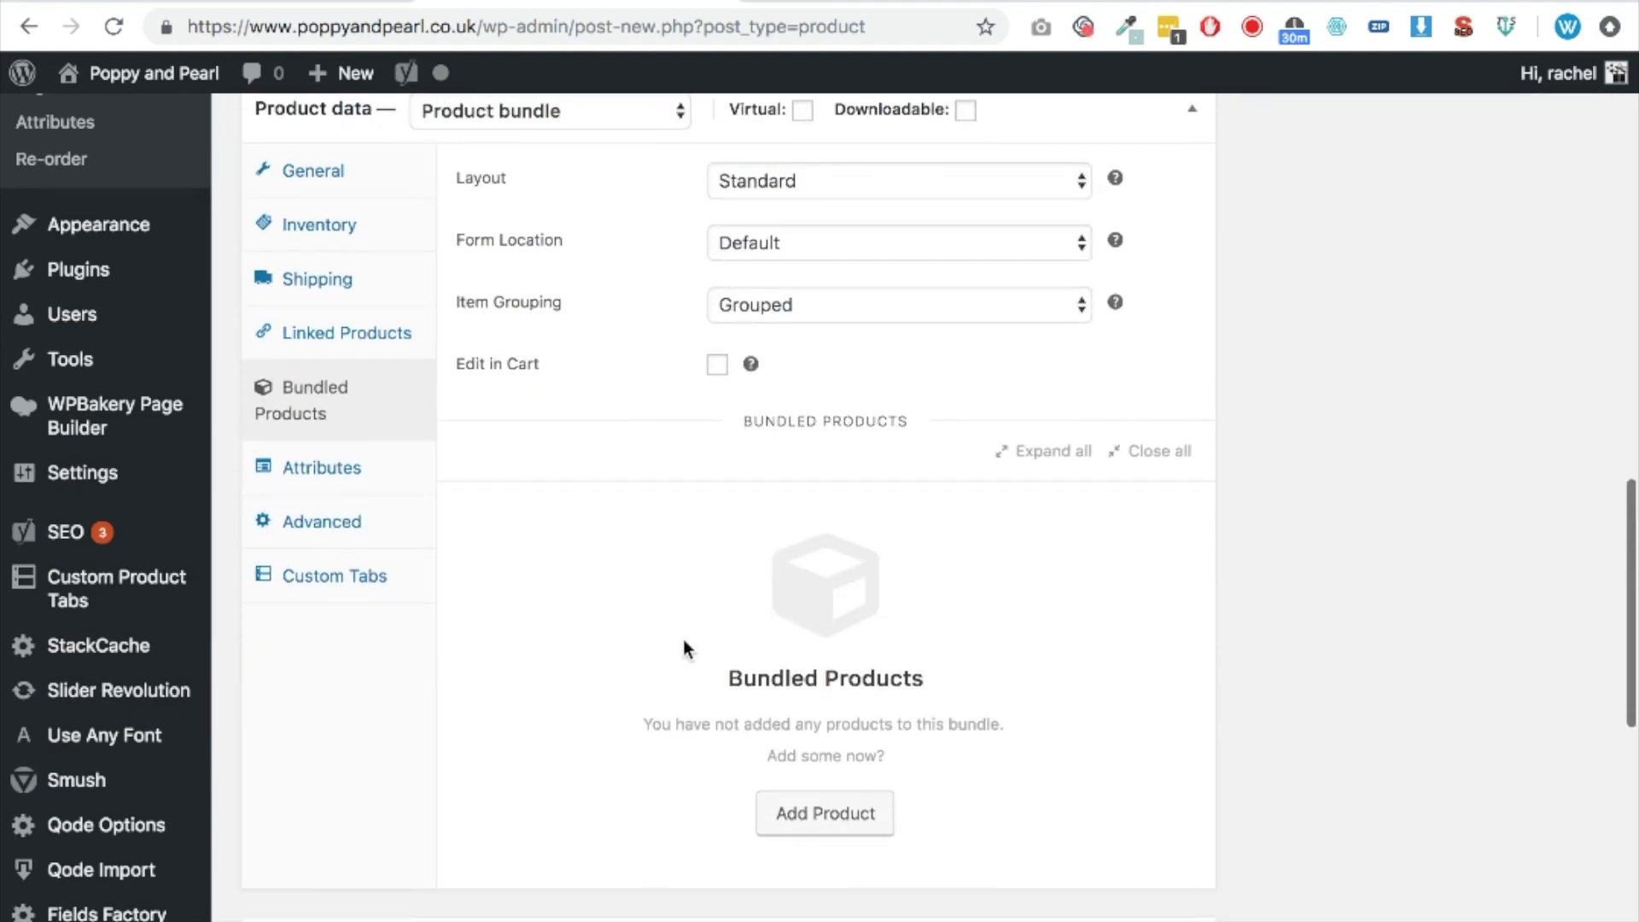
scroll(847, 821, "up", 1)
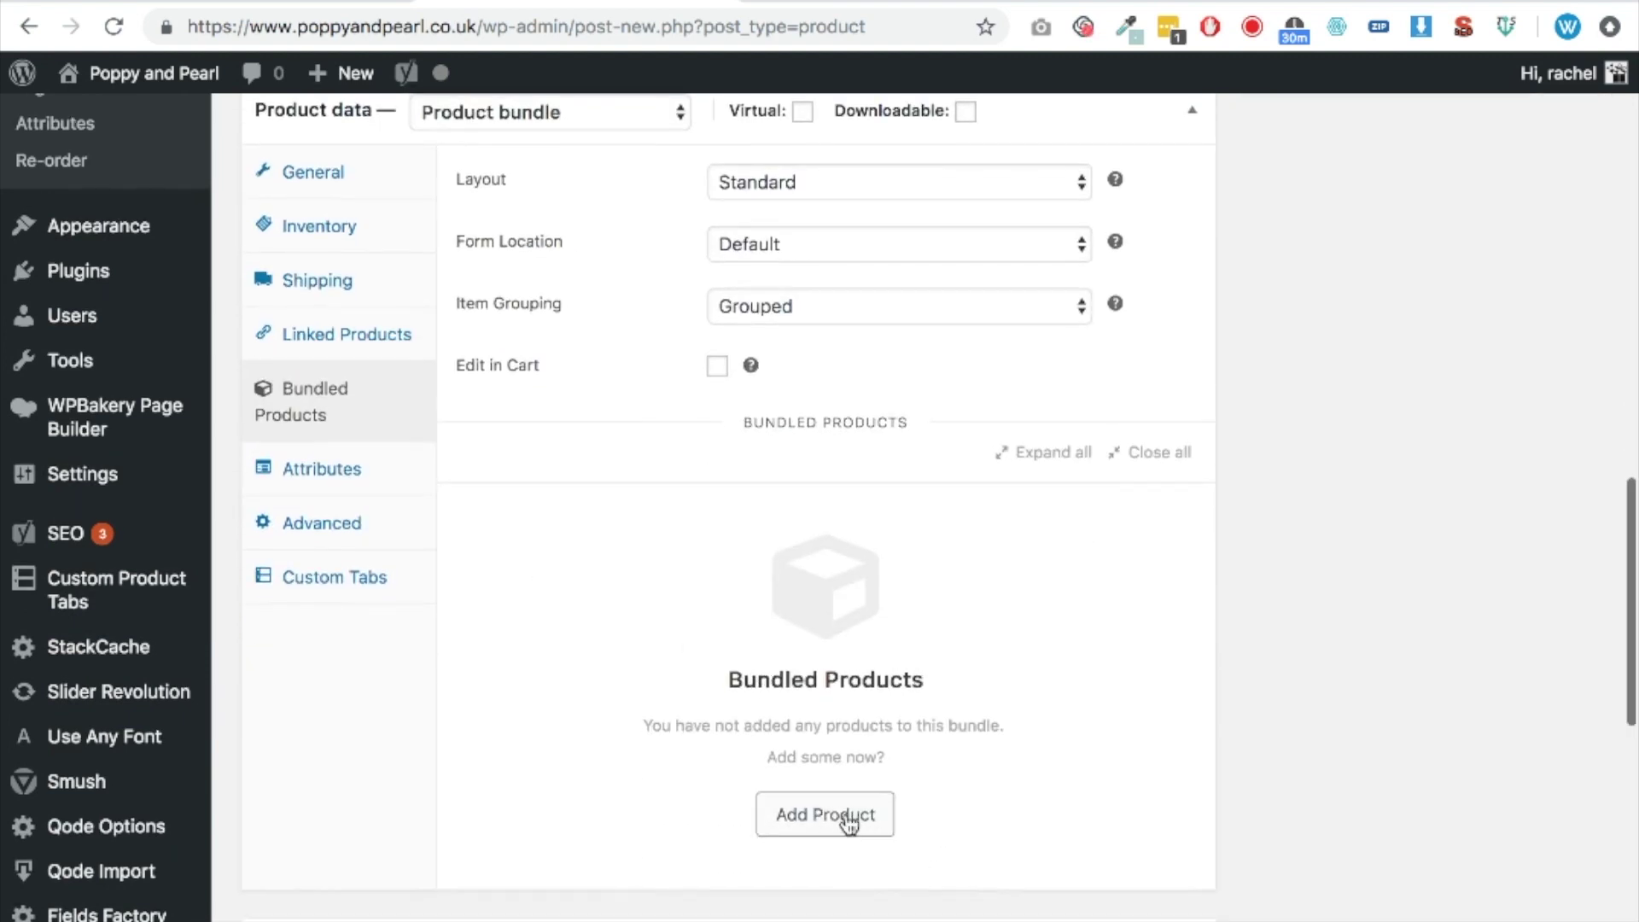
left_click(847, 821)
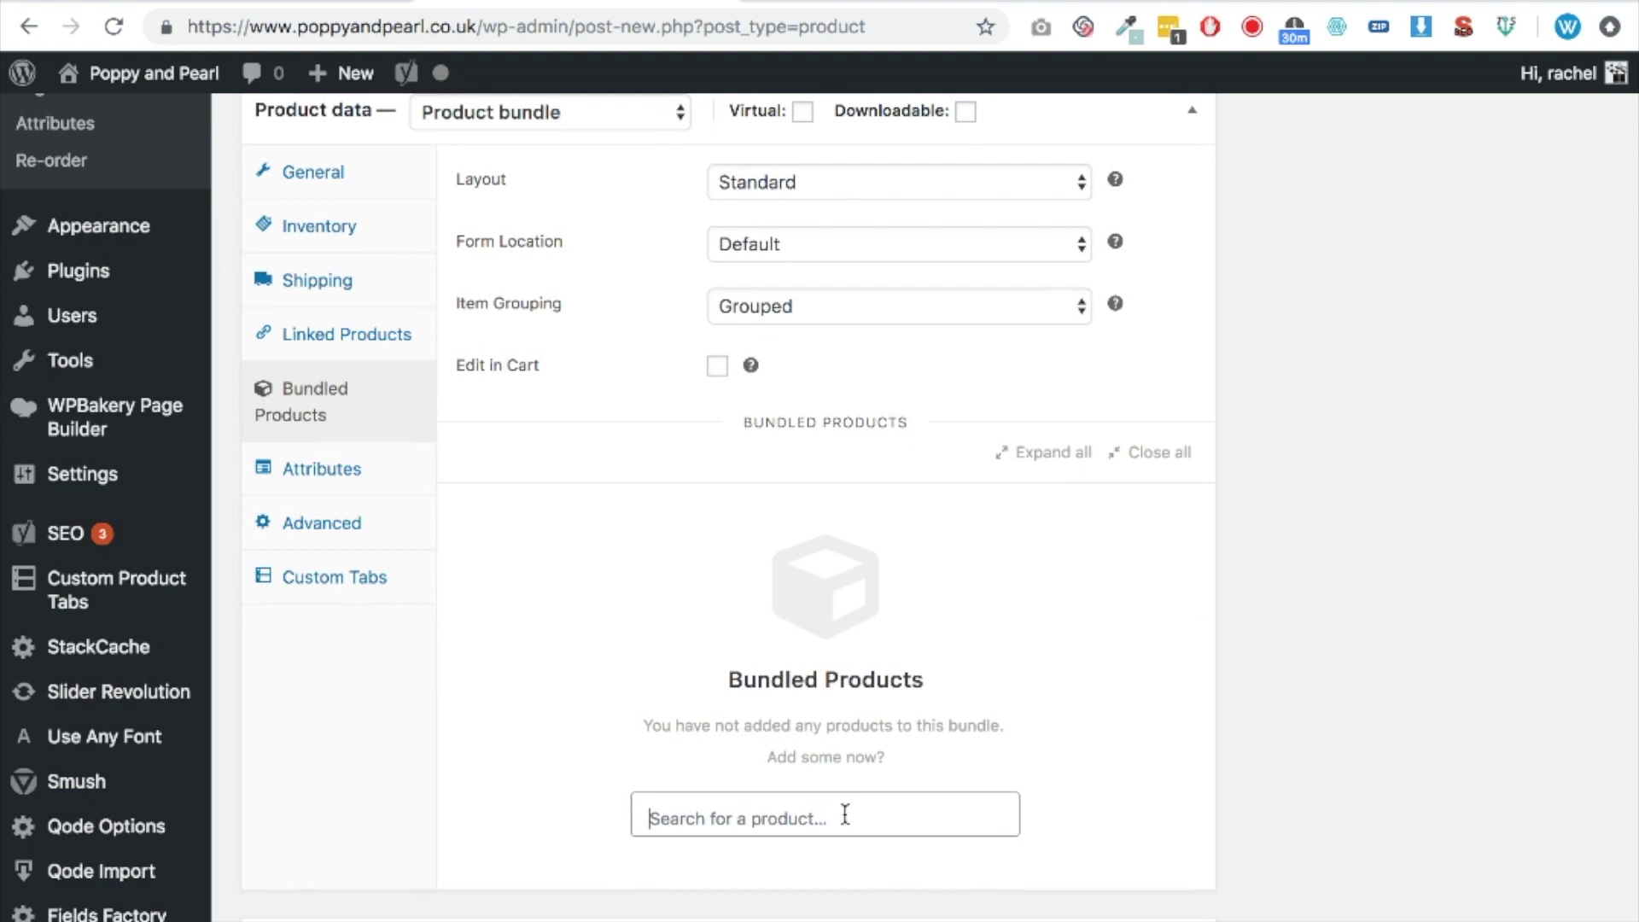
type("baby")
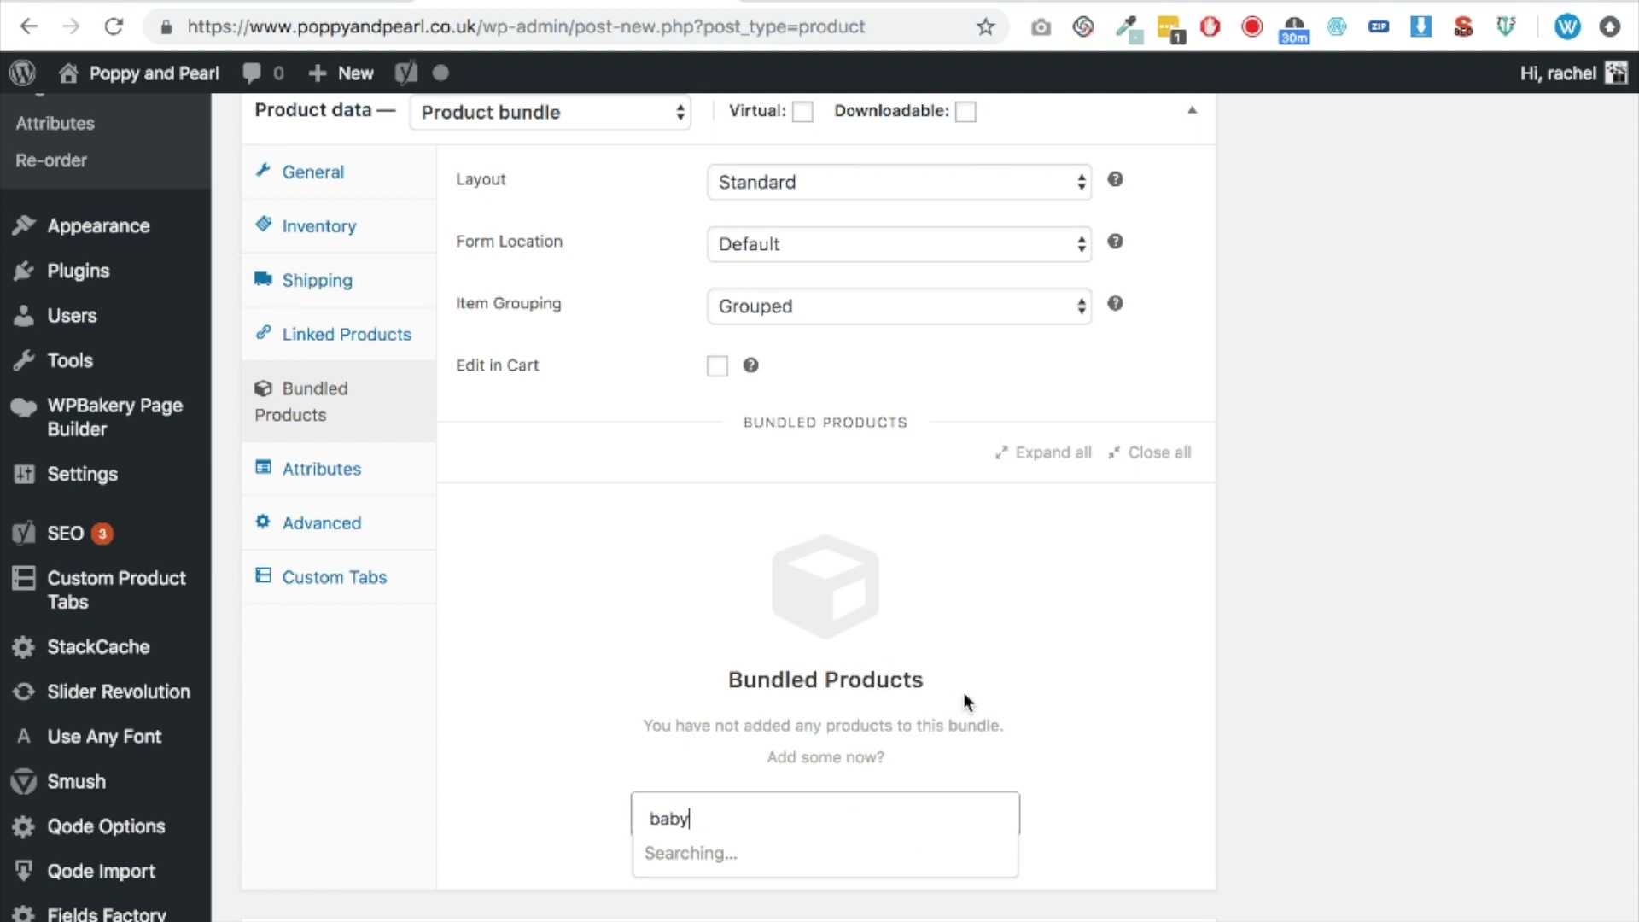
scroll(933, 680, "down", 5)
scroll(888, 689, "down", 6)
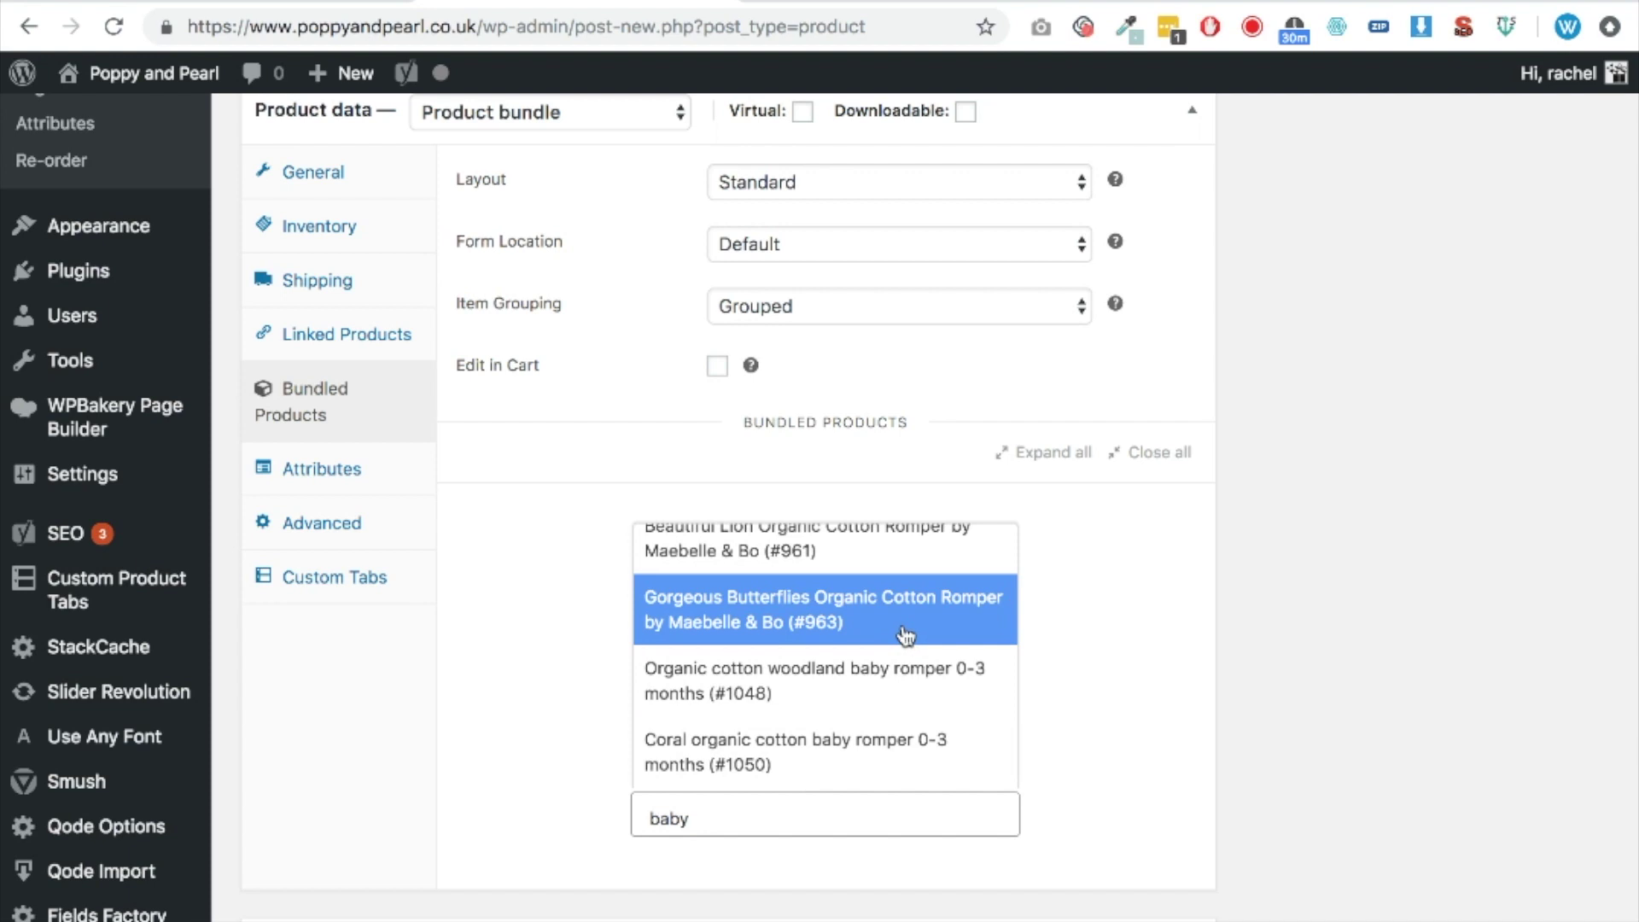
left_click(905, 631)
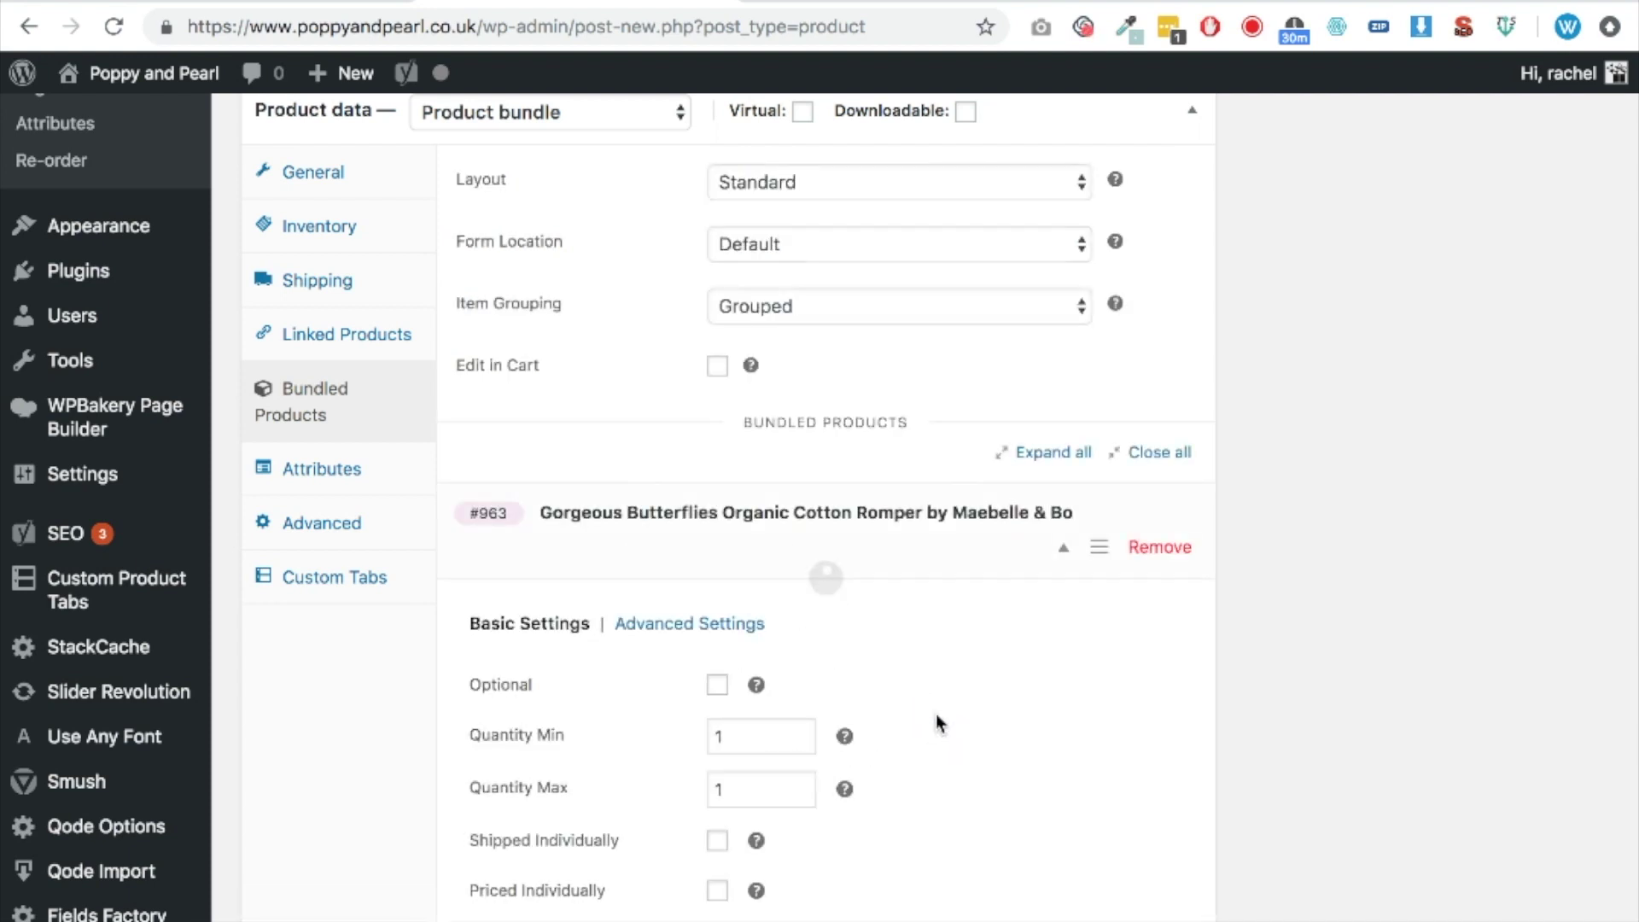
scroll(918, 739, "down", 2)
scroll(916, 744, "down", 2)
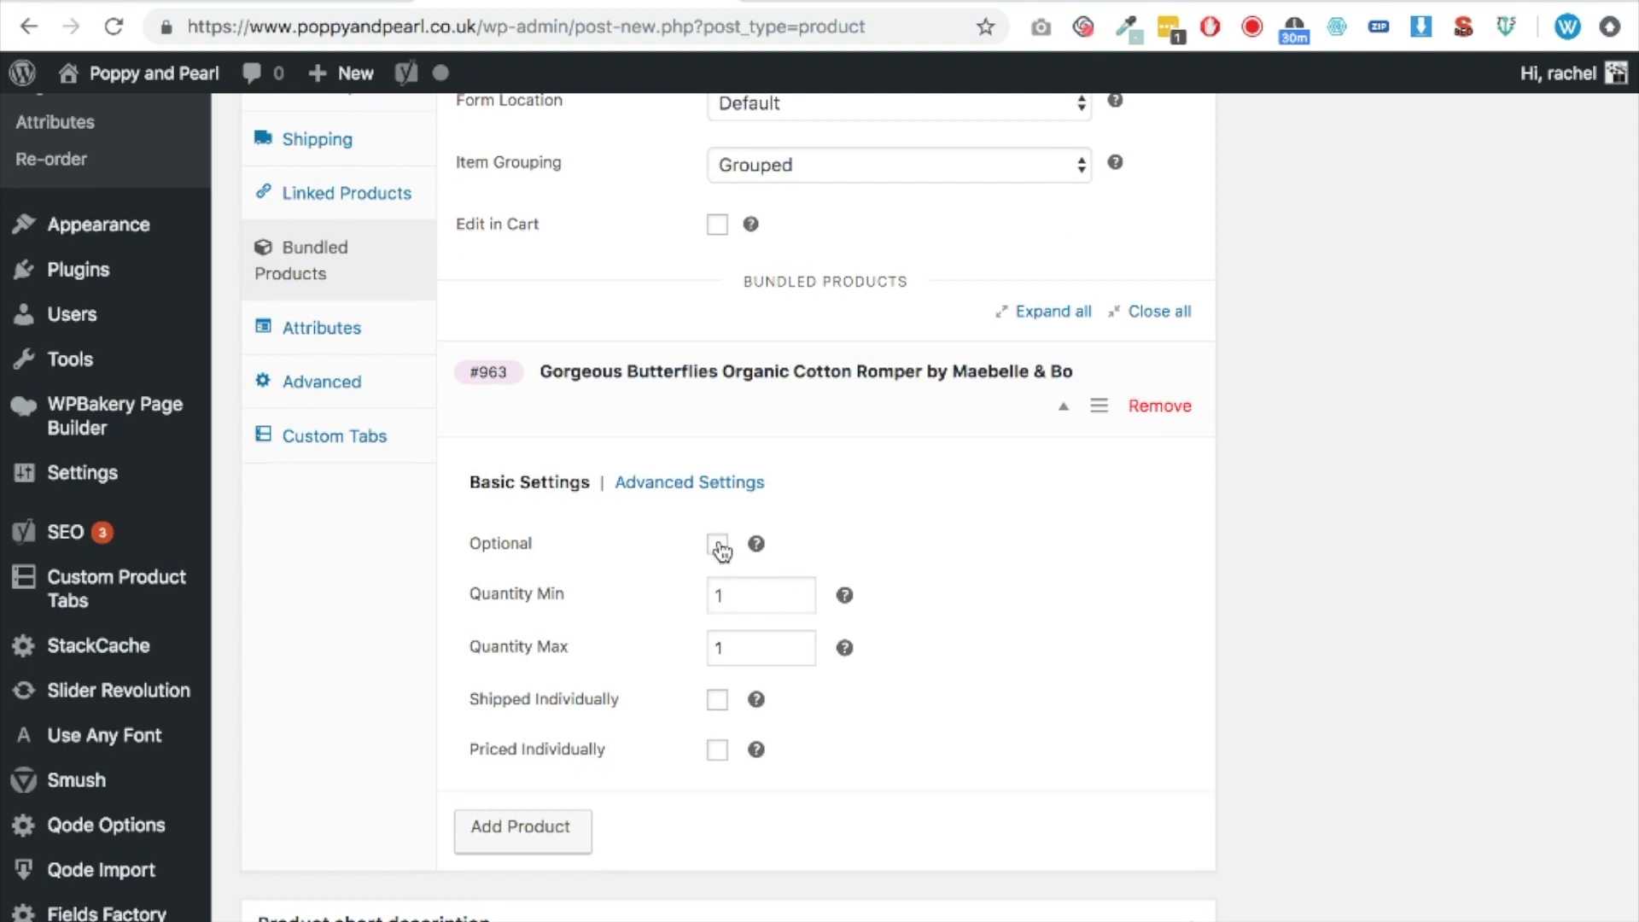
left_click(720, 753)
scroll(683, 831, "down", 3)
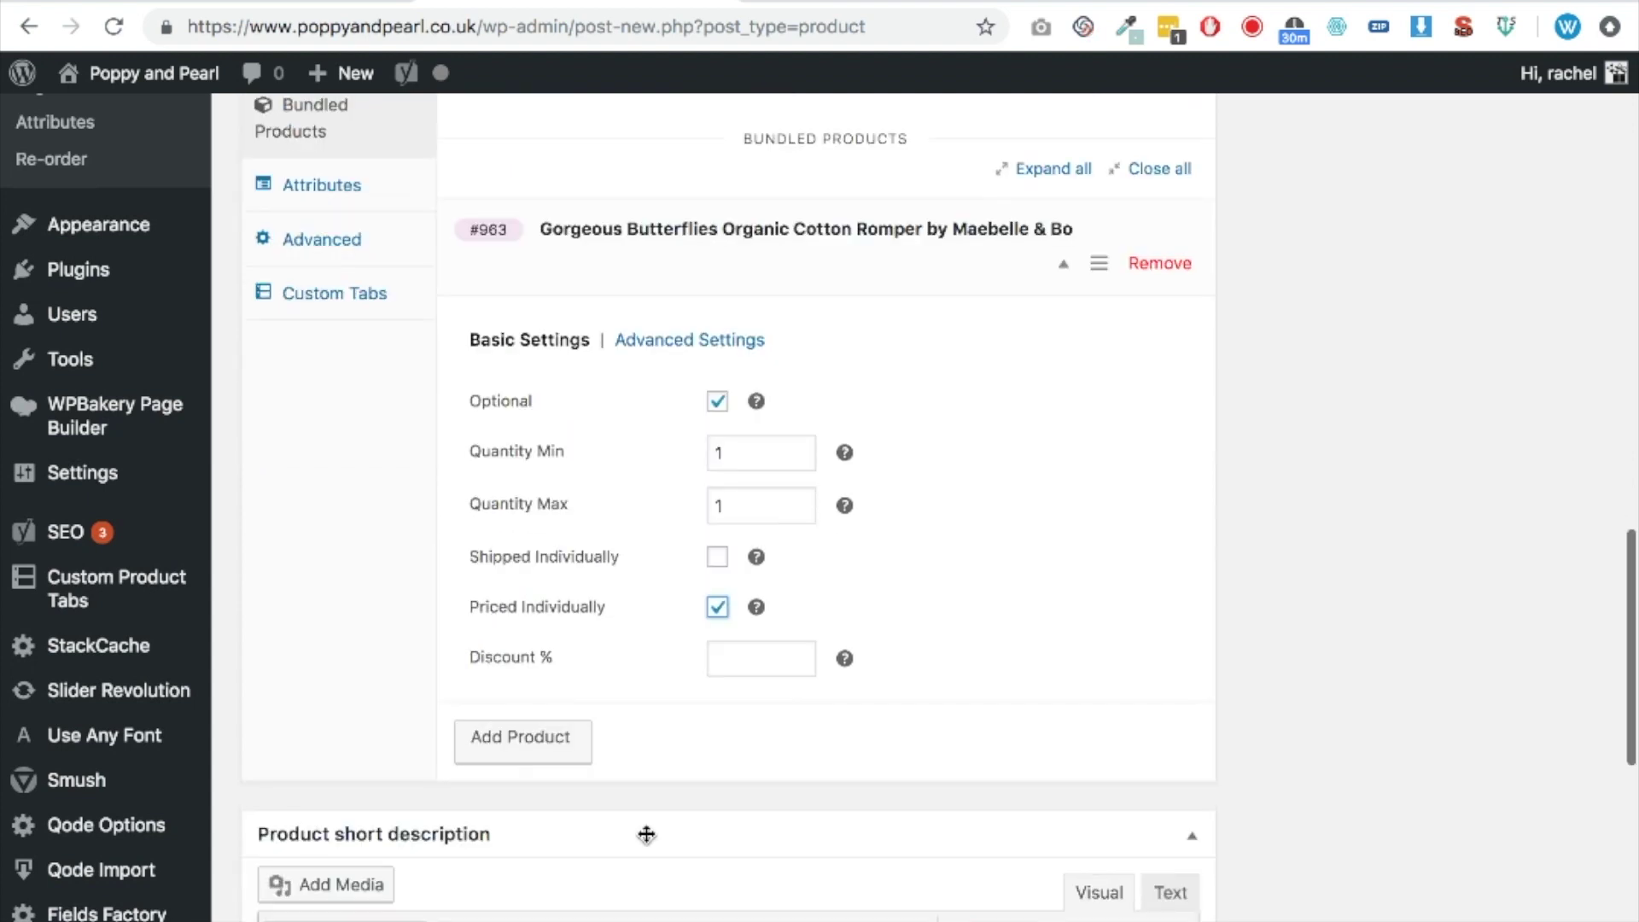
- Add the #1050 Coral organic cotton romper, making it optional and priced individually
left_click(518, 749)
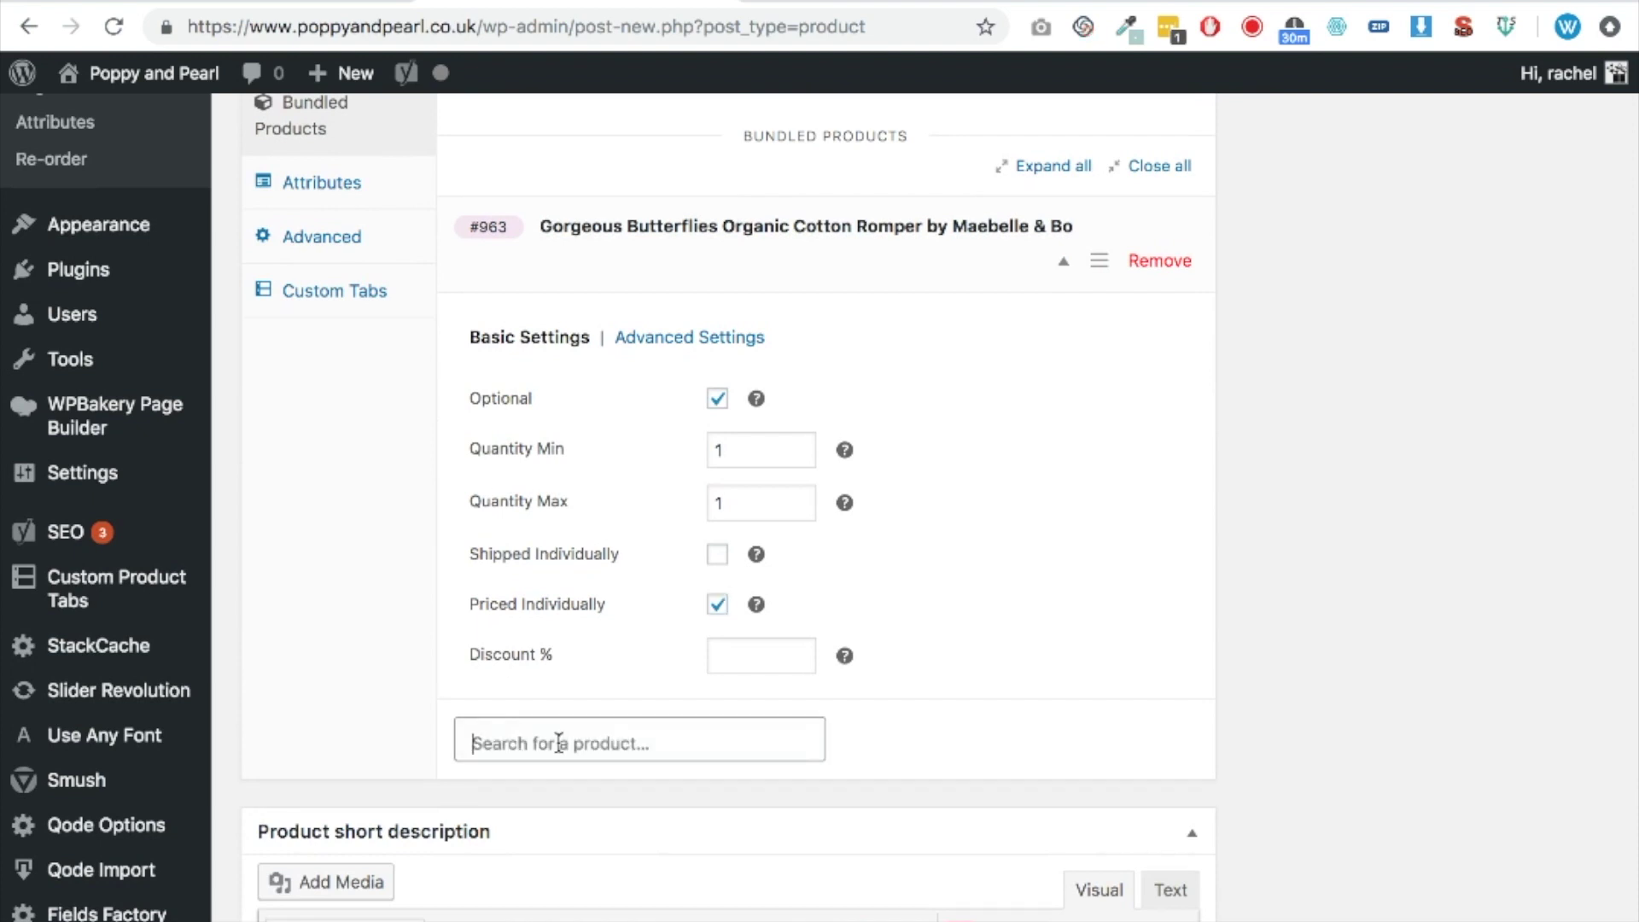
type("romp")
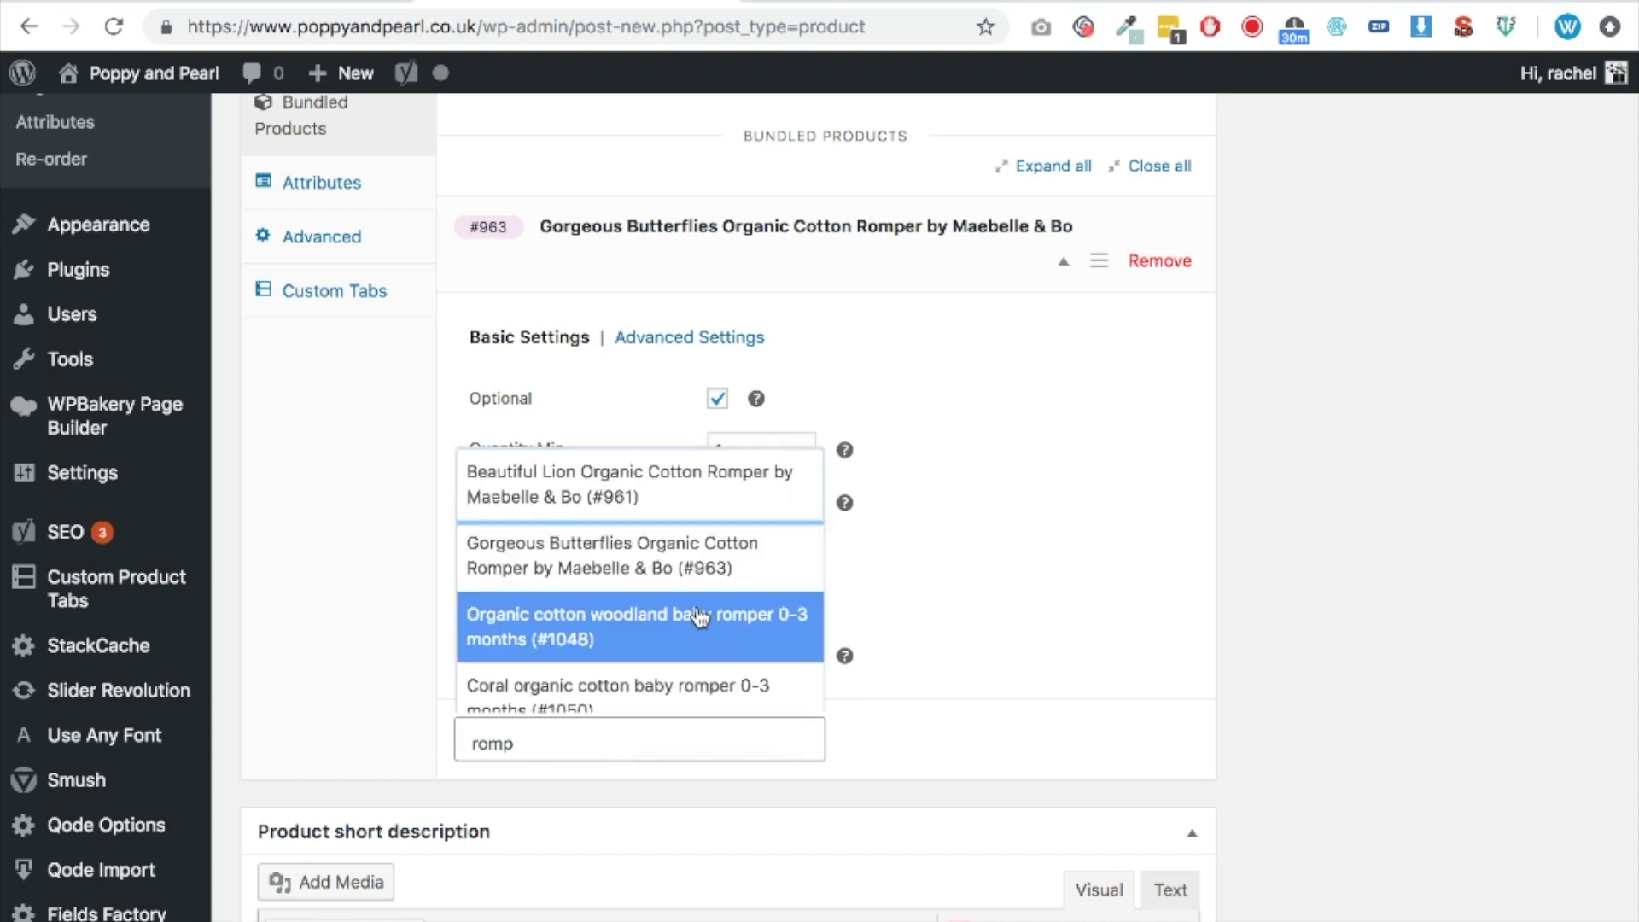
scroll(700, 617, "down", 1)
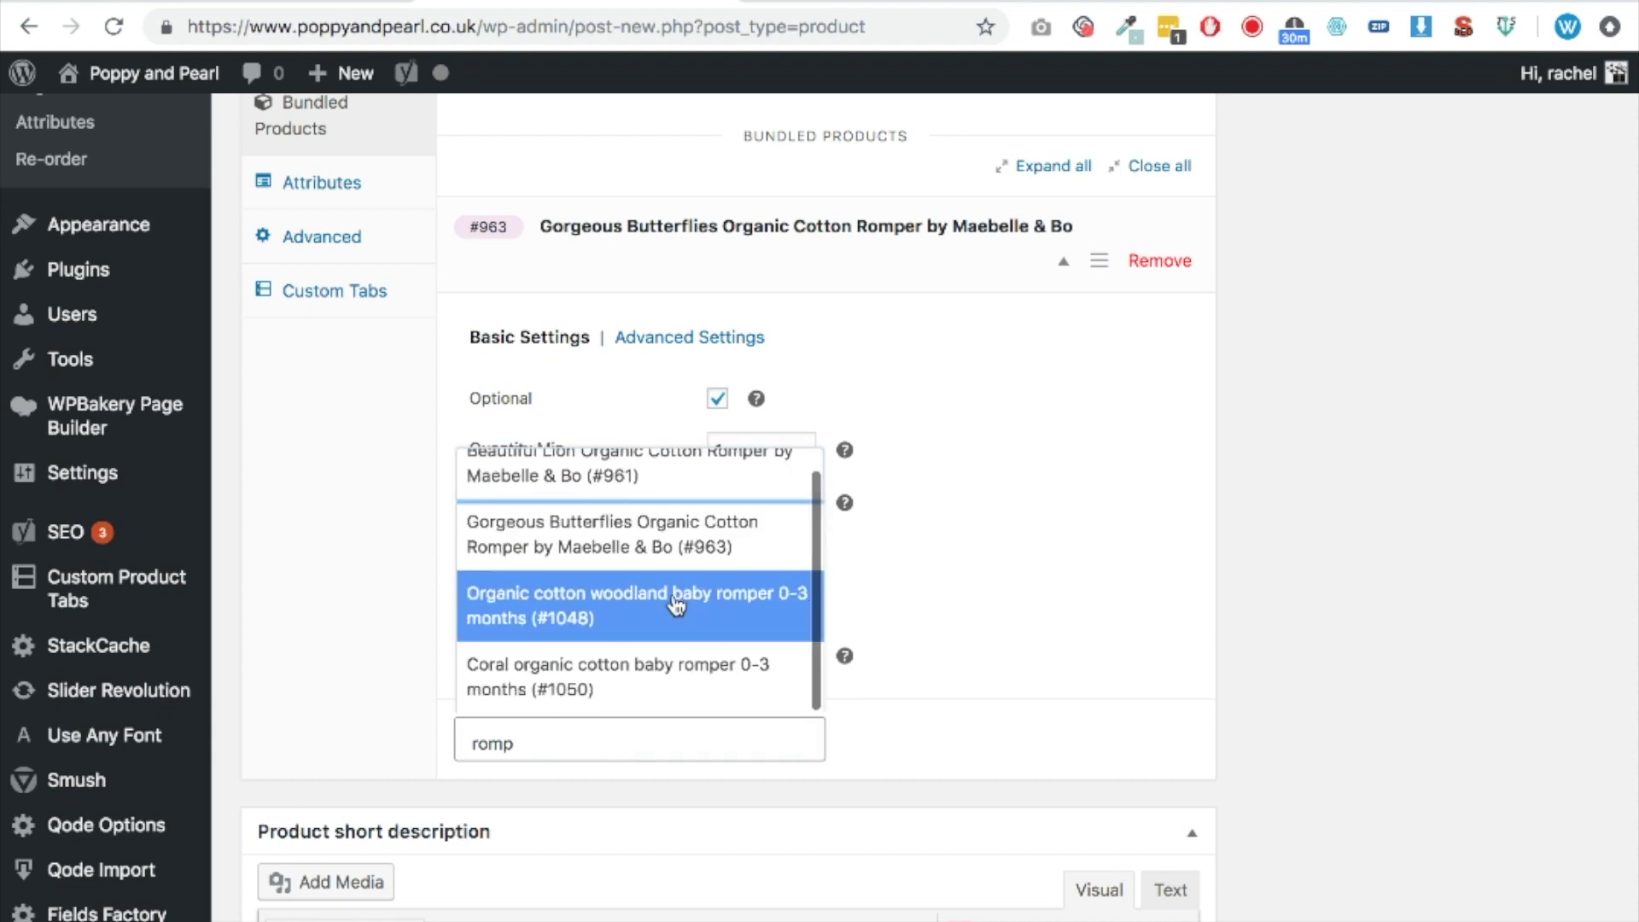
left_click(662, 670)
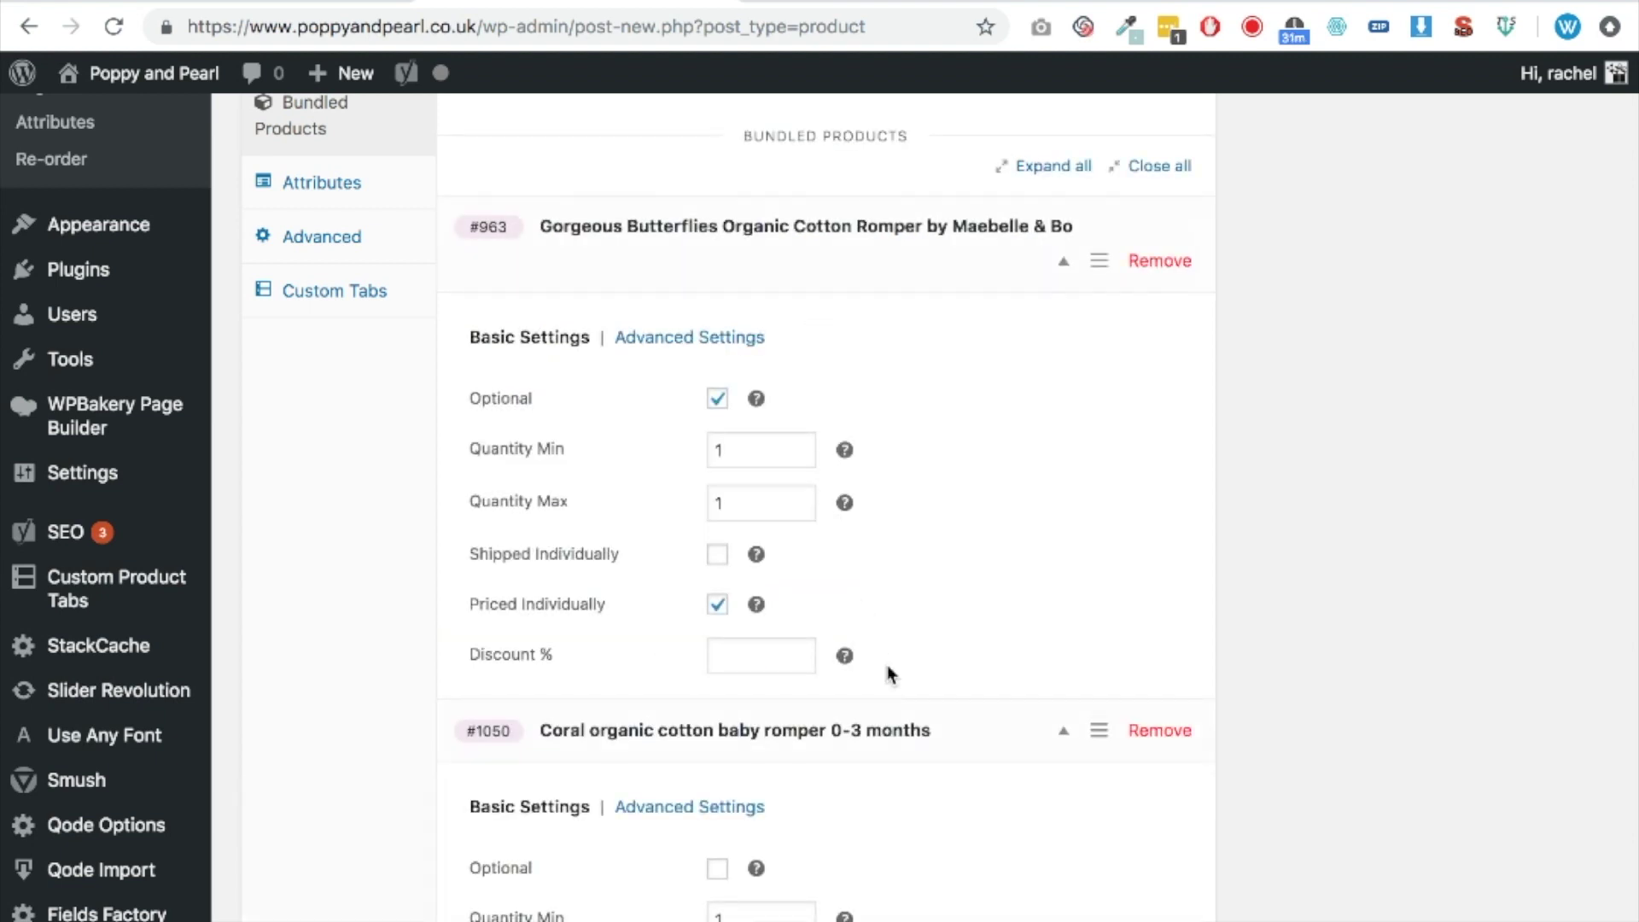
scroll(887, 664, "down", 3)
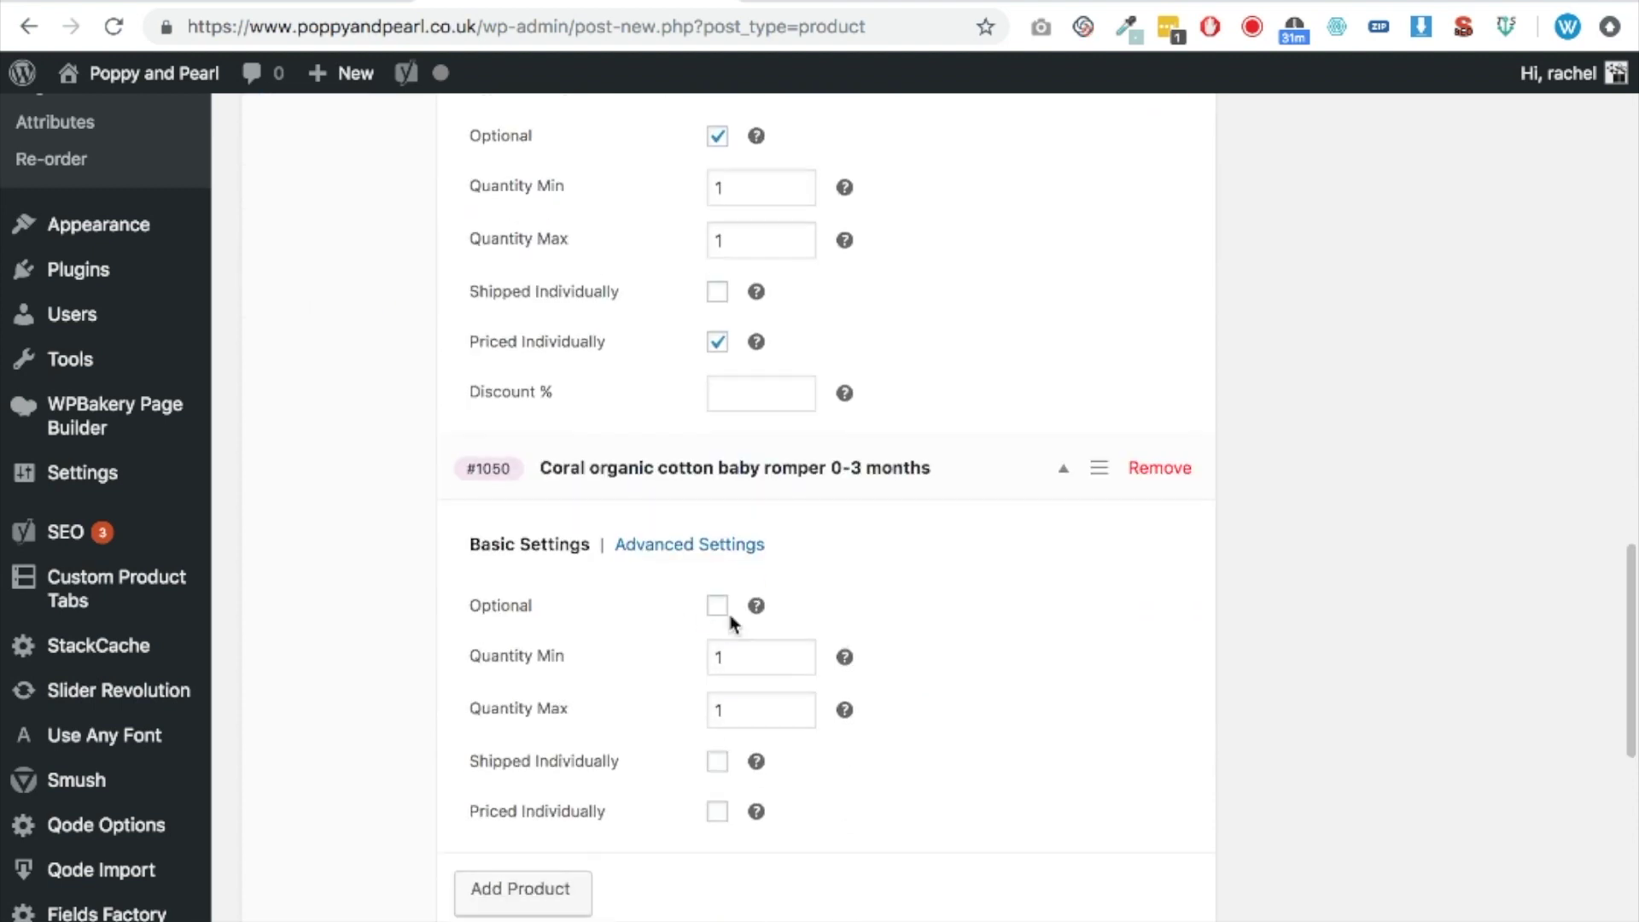
left_click(717, 608)
left_click(718, 810)
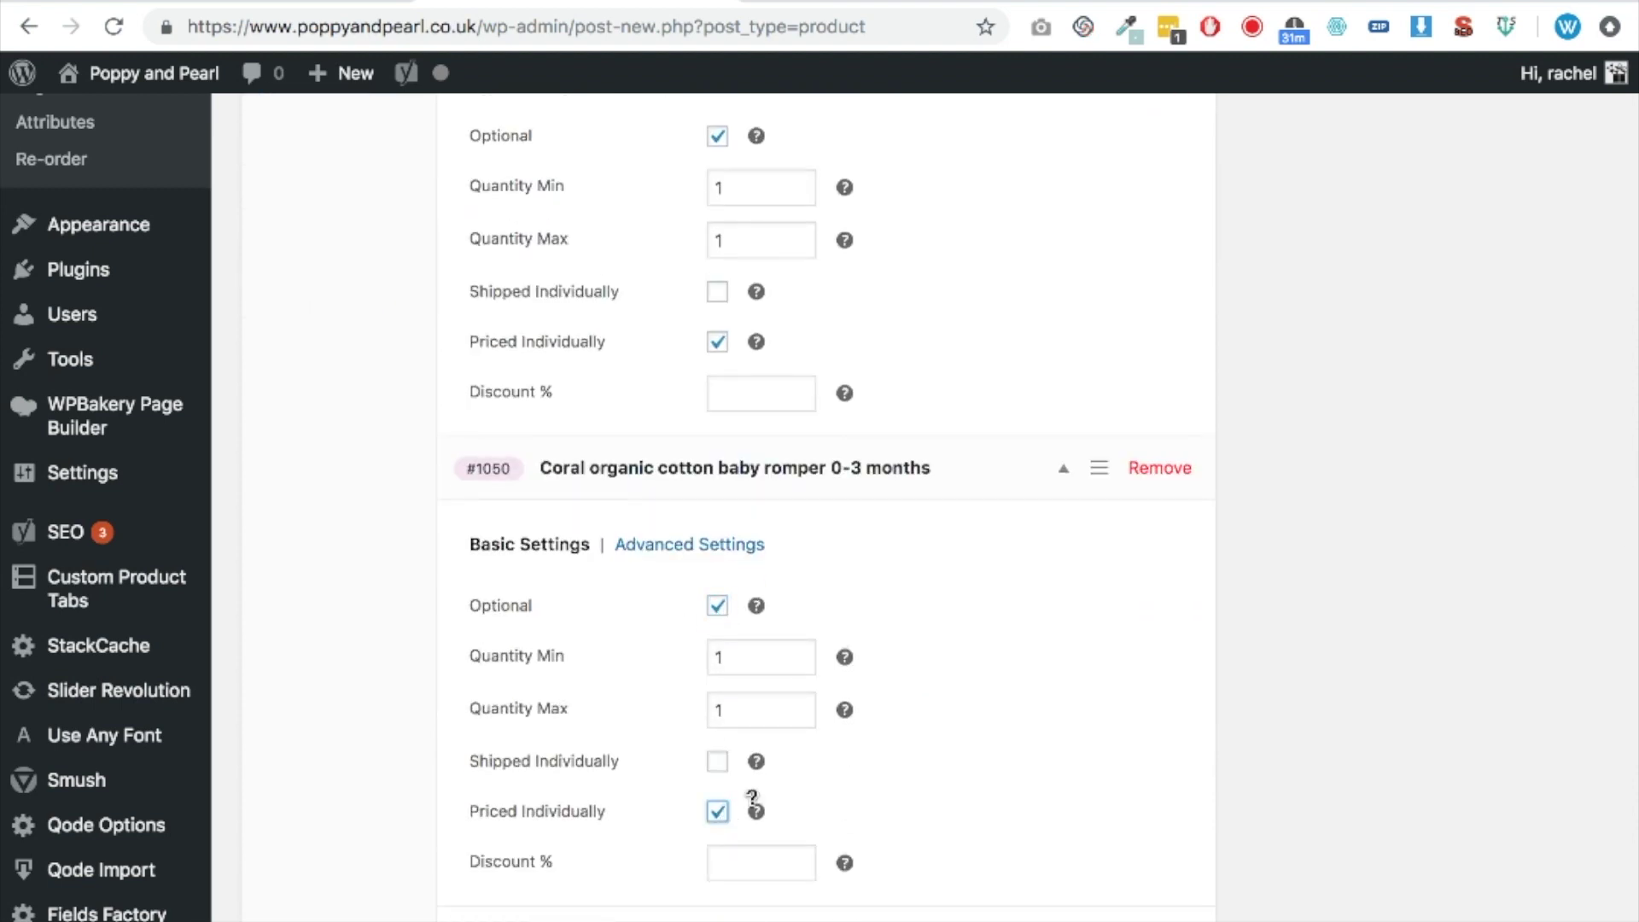
scroll(778, 796, "down", 2)
scroll(778, 797, "up", 15)
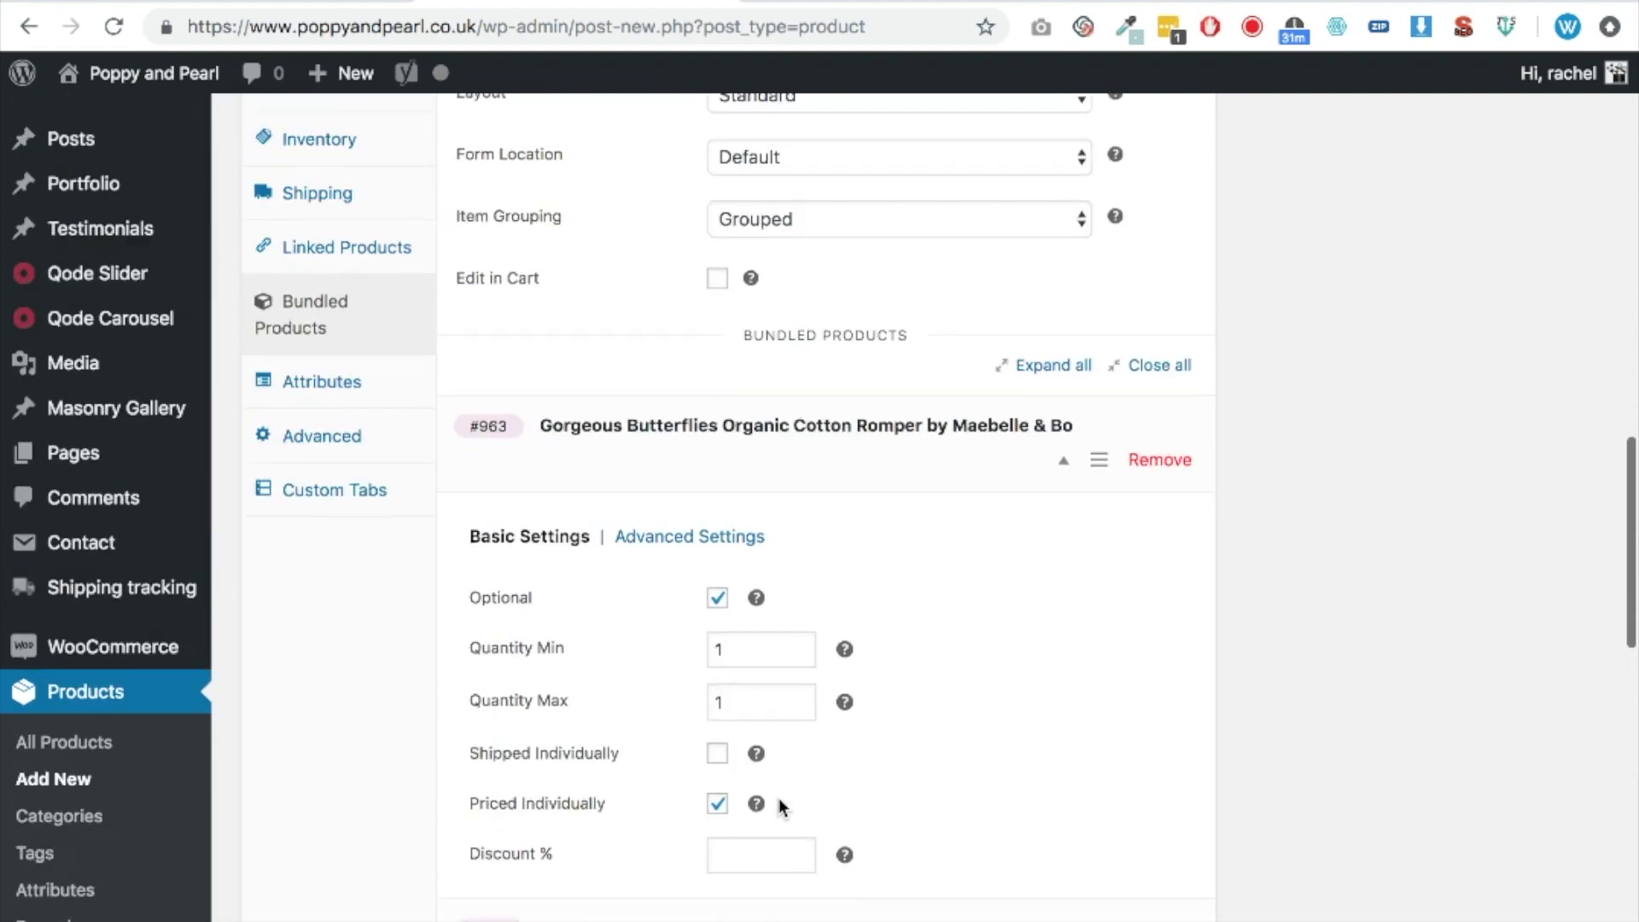
scroll(790, 800, "up", 8)
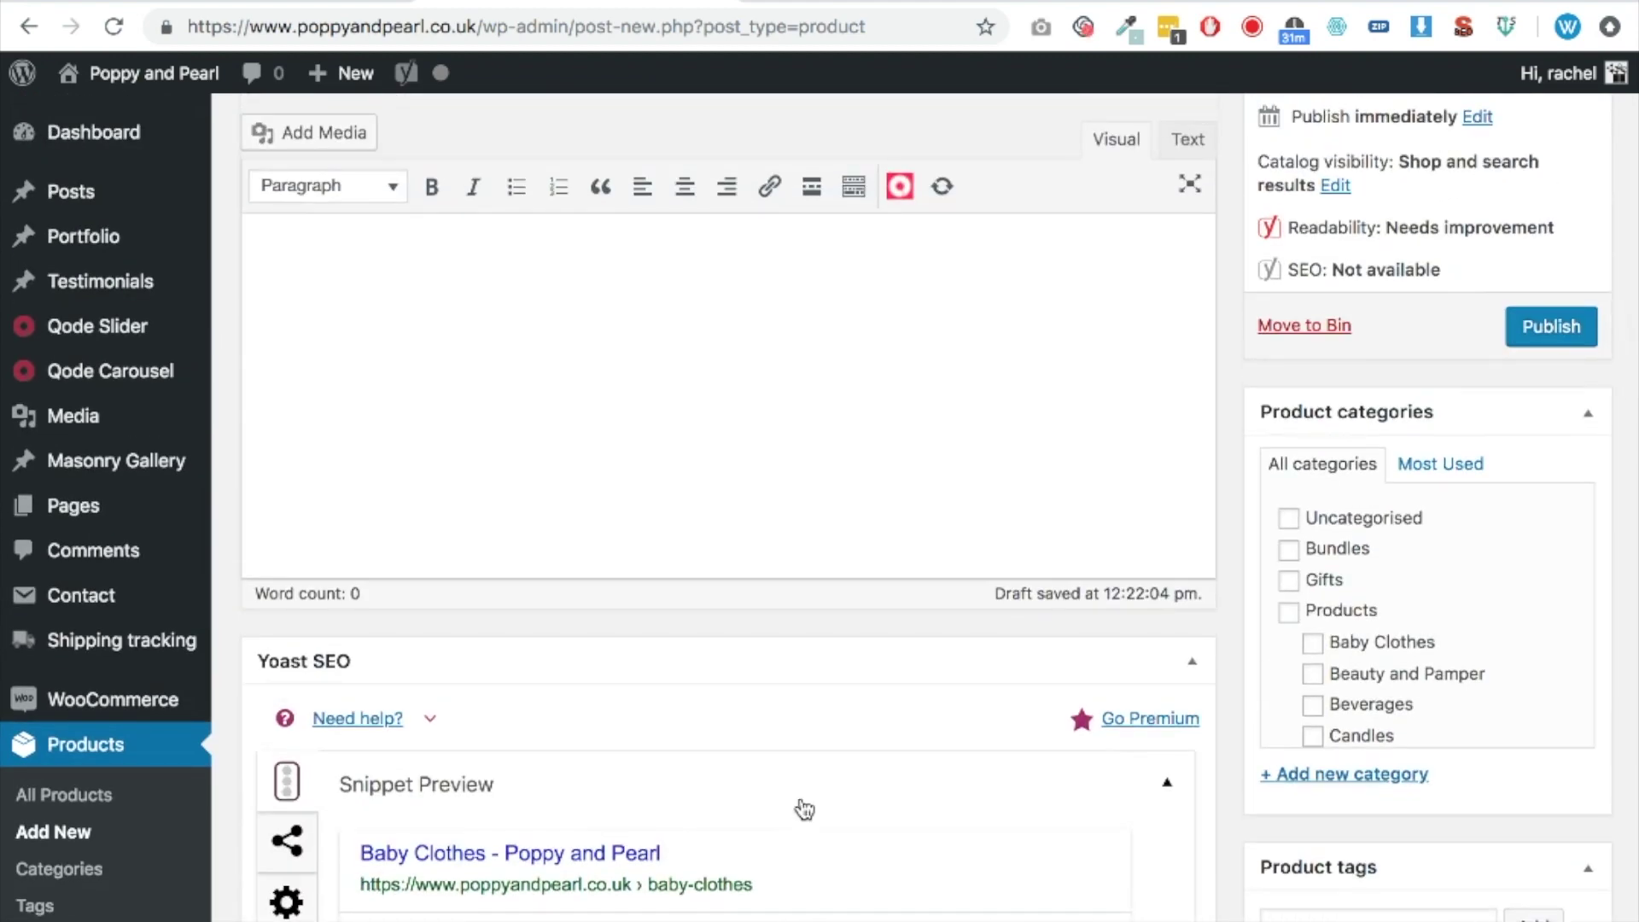
- Set Catalog visibility to Hidden and publish the Baby Clothes bundle
scroll(804, 810, "up", 1)
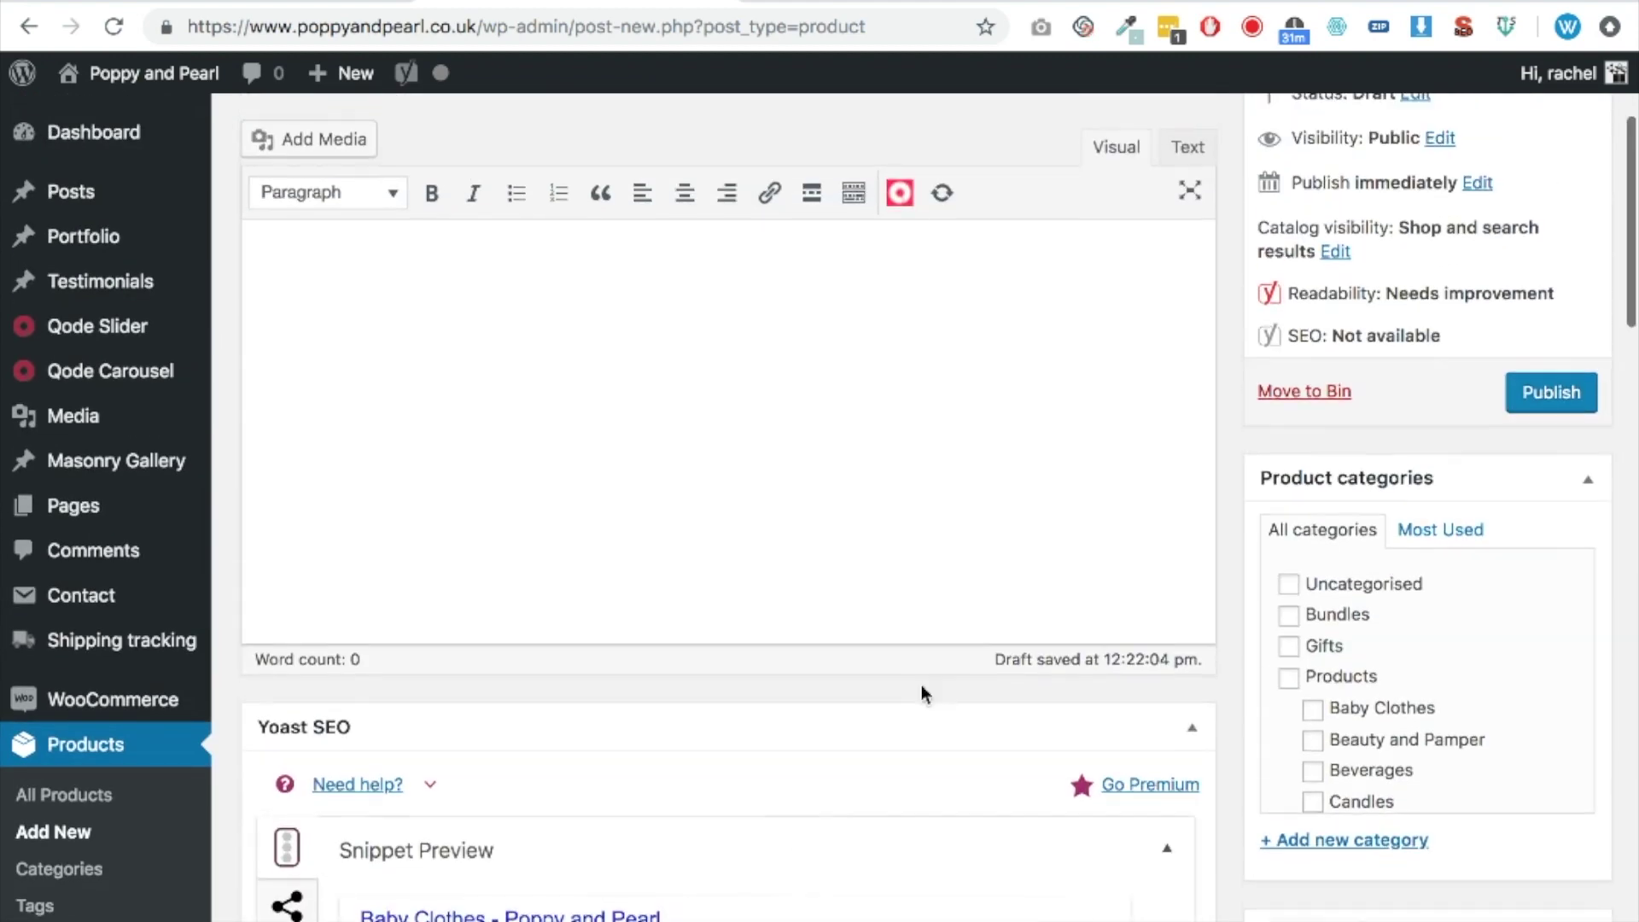
left_click(1335, 251)
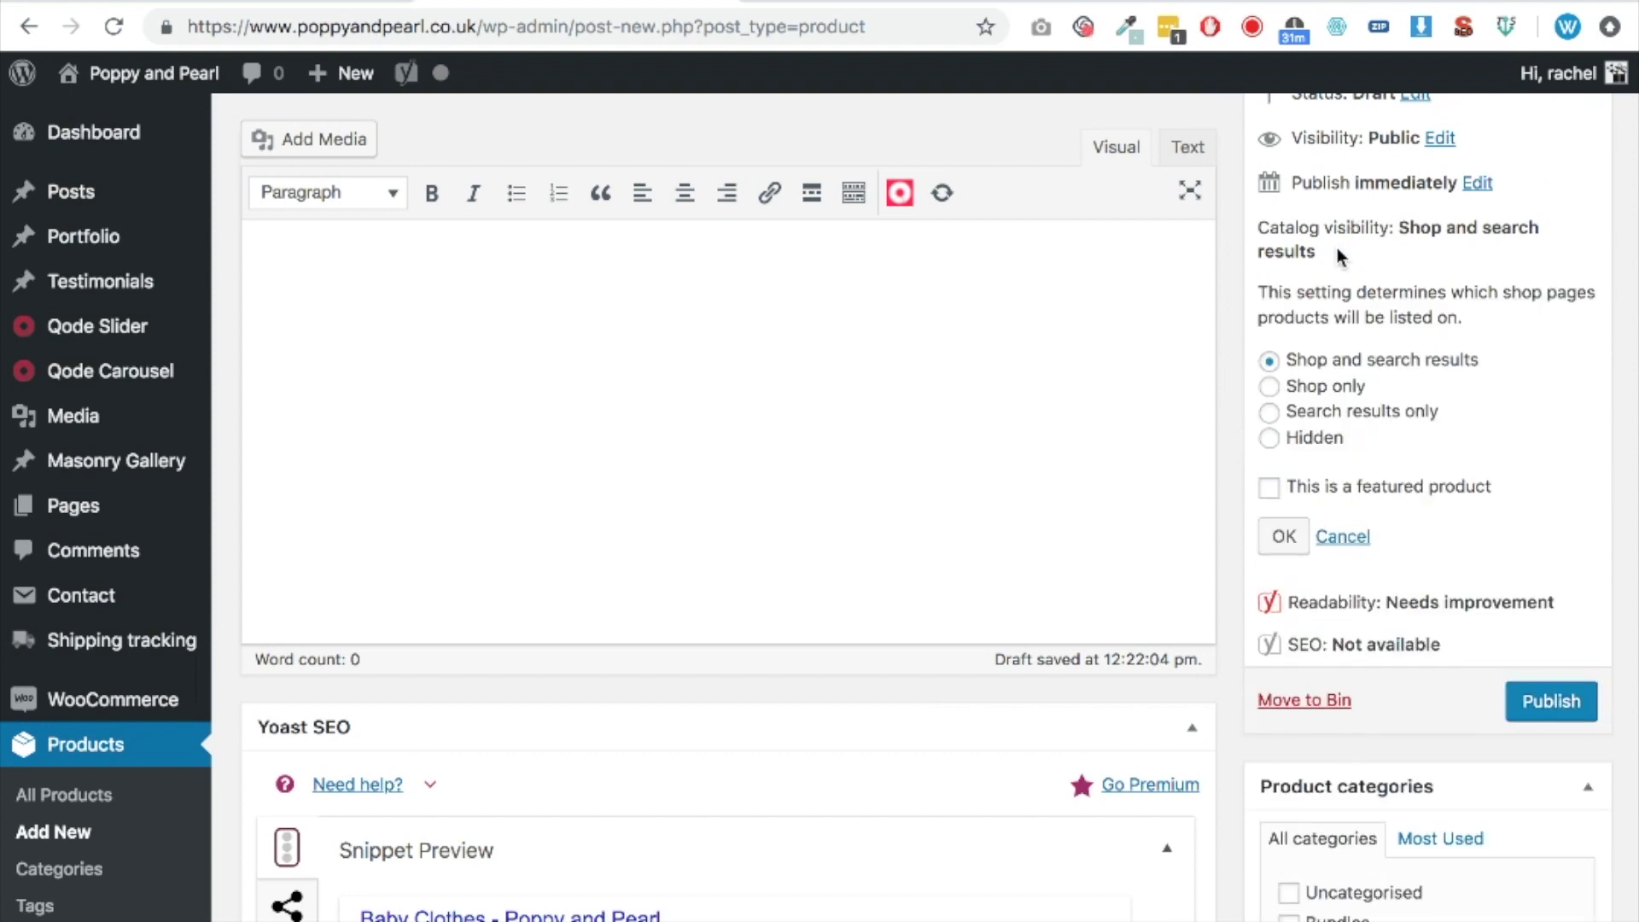
left_click(1268, 438)
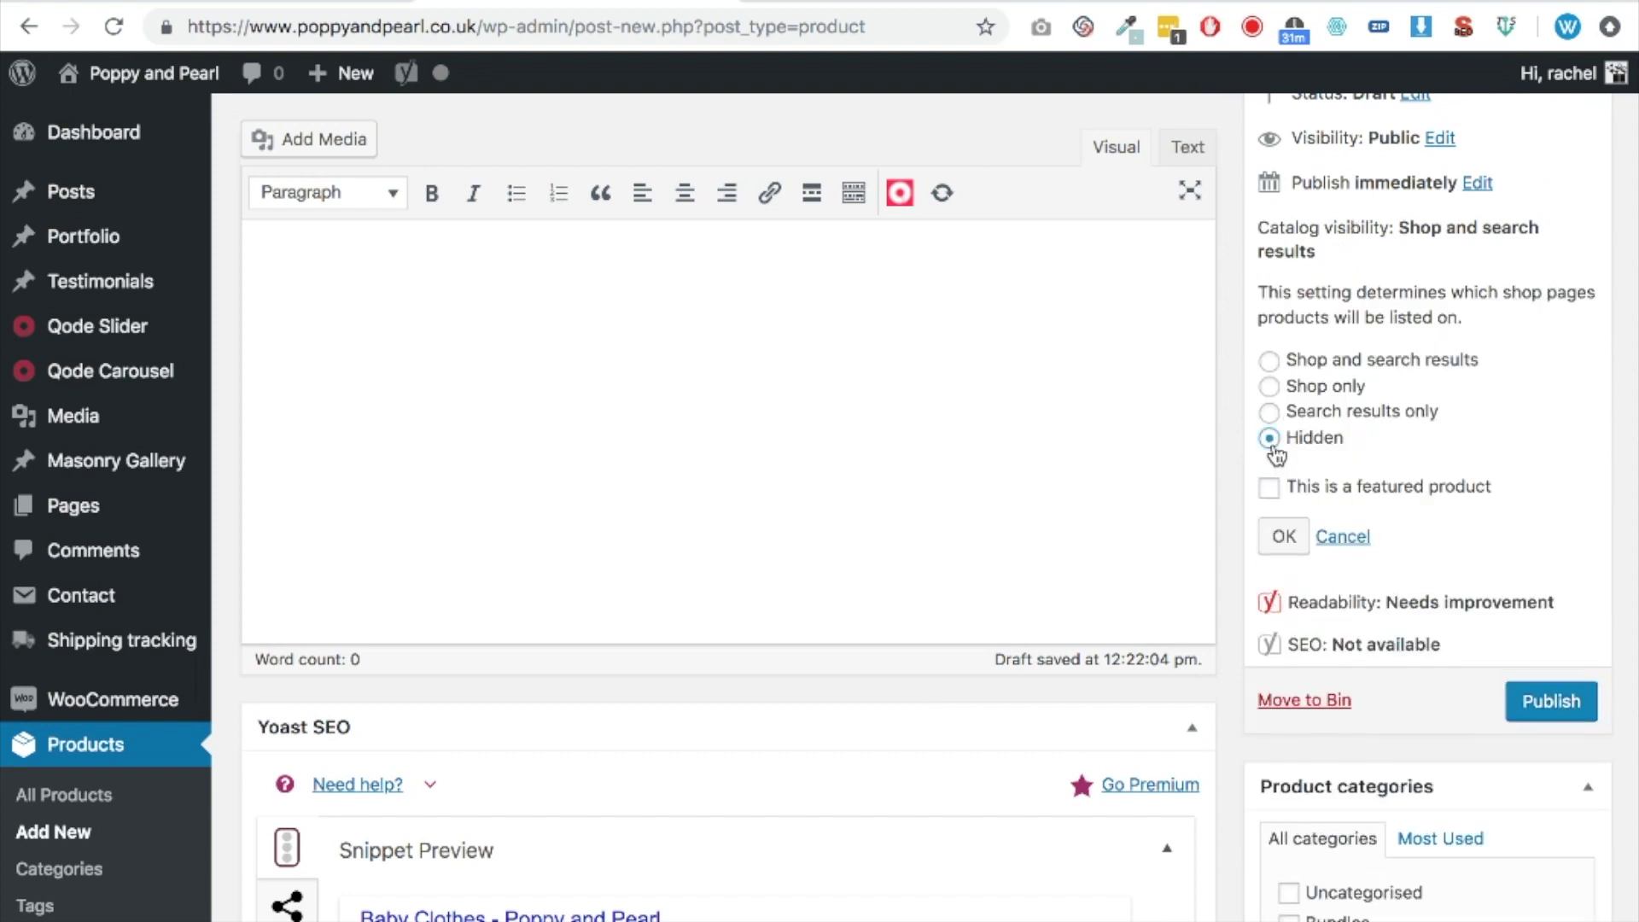
left_click(1283, 536)
scroll(1129, 360, "up", 3)
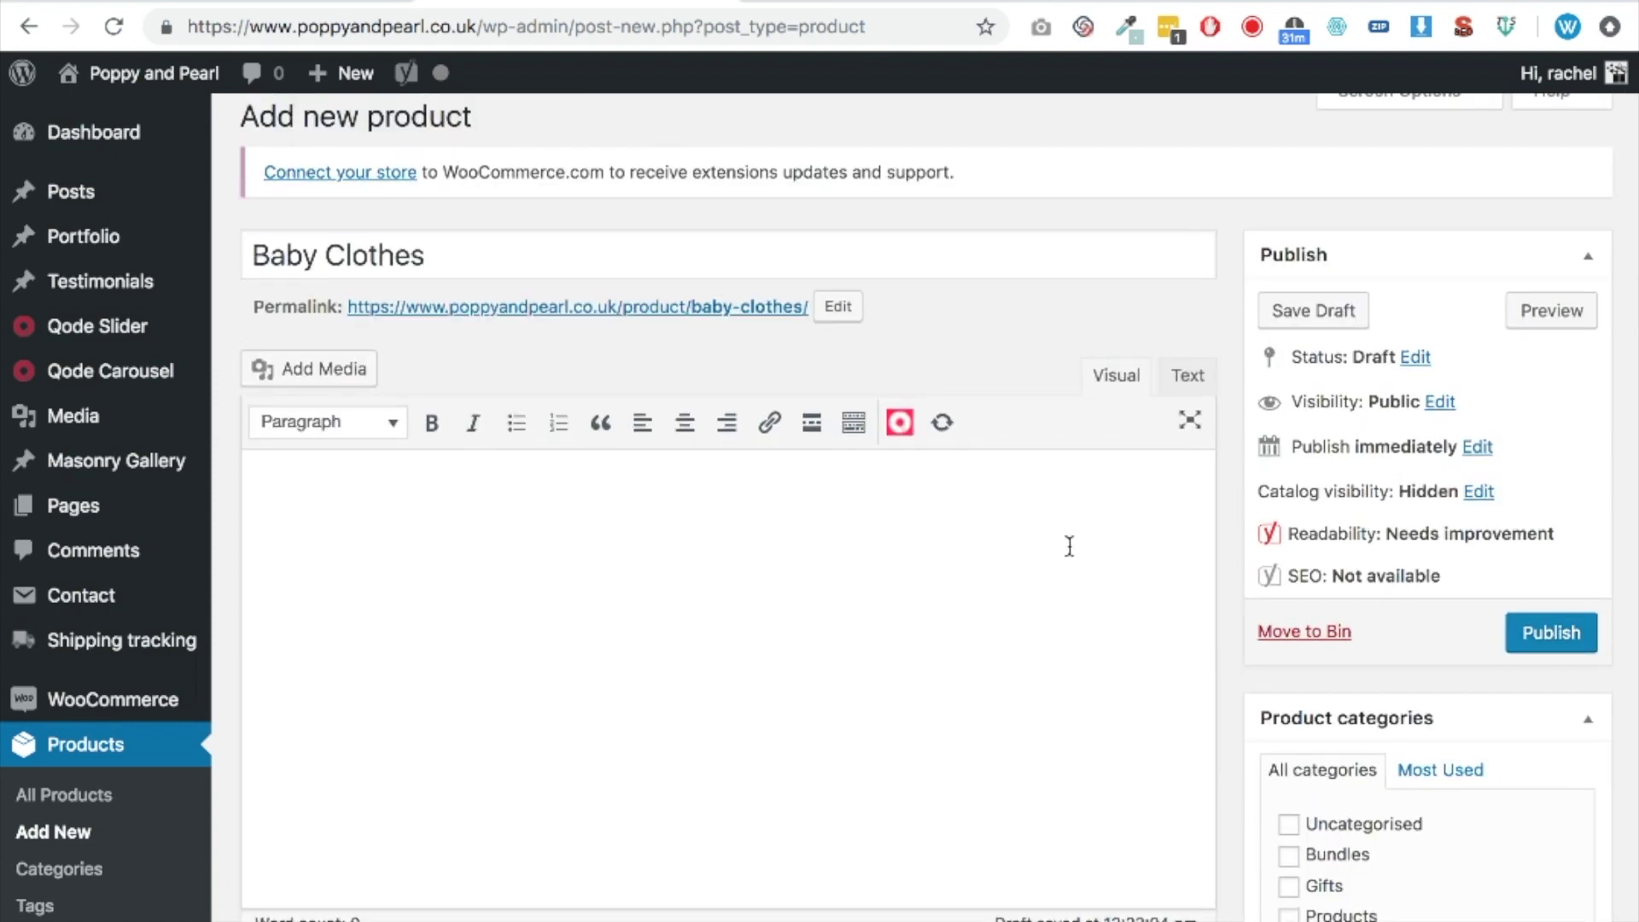
scroll(1068, 547, "down", 3)
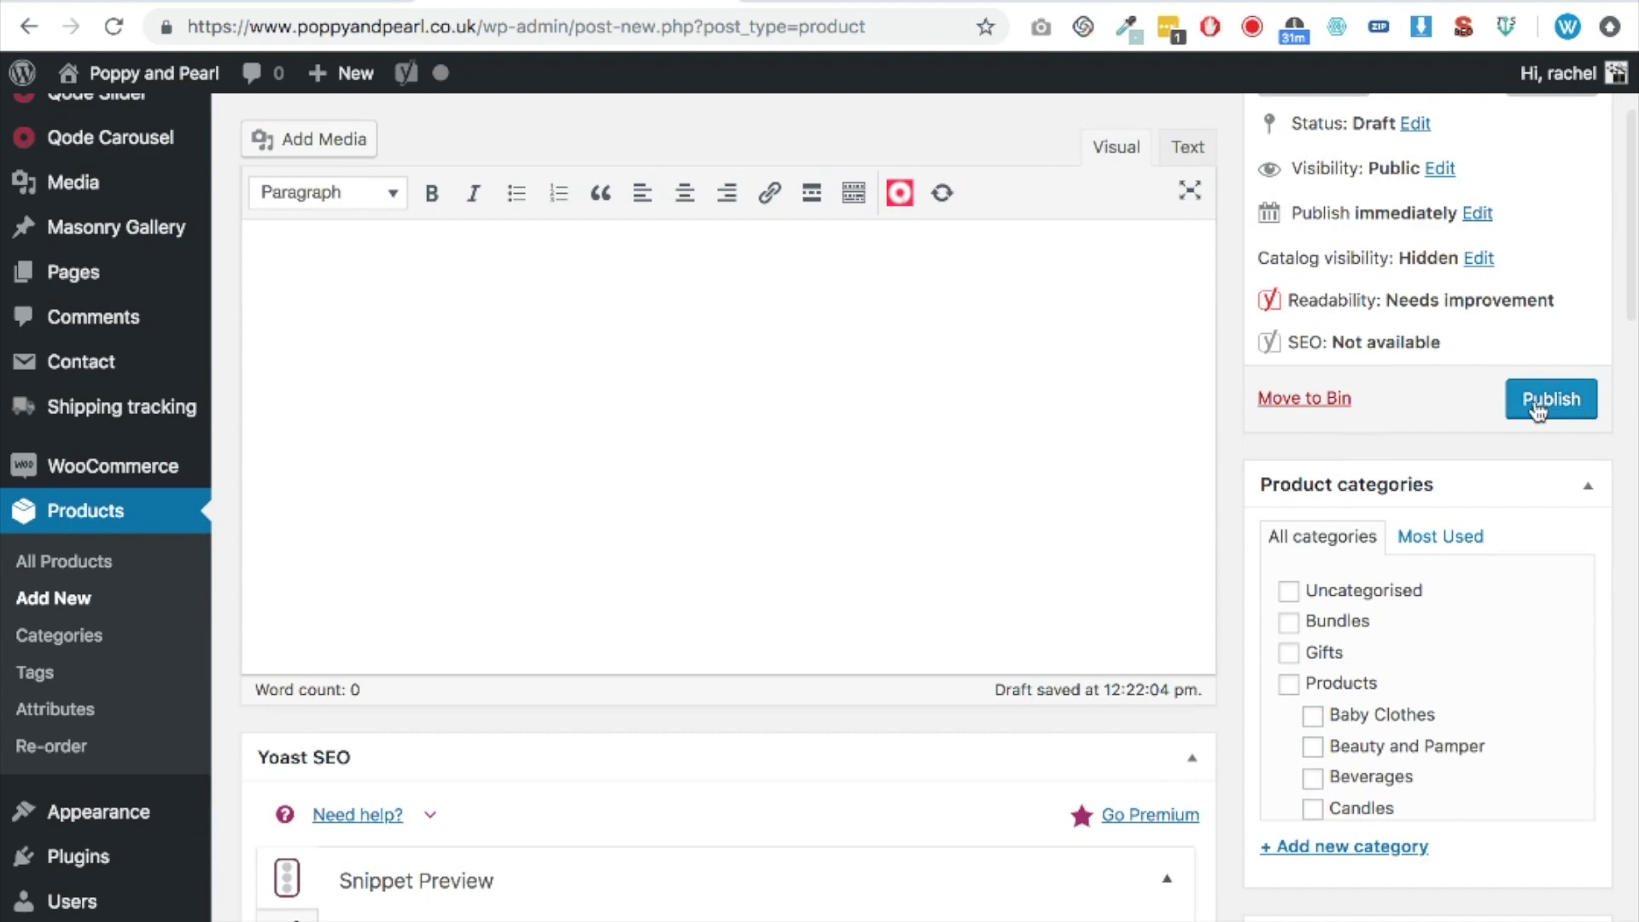
left_click(1536, 408)
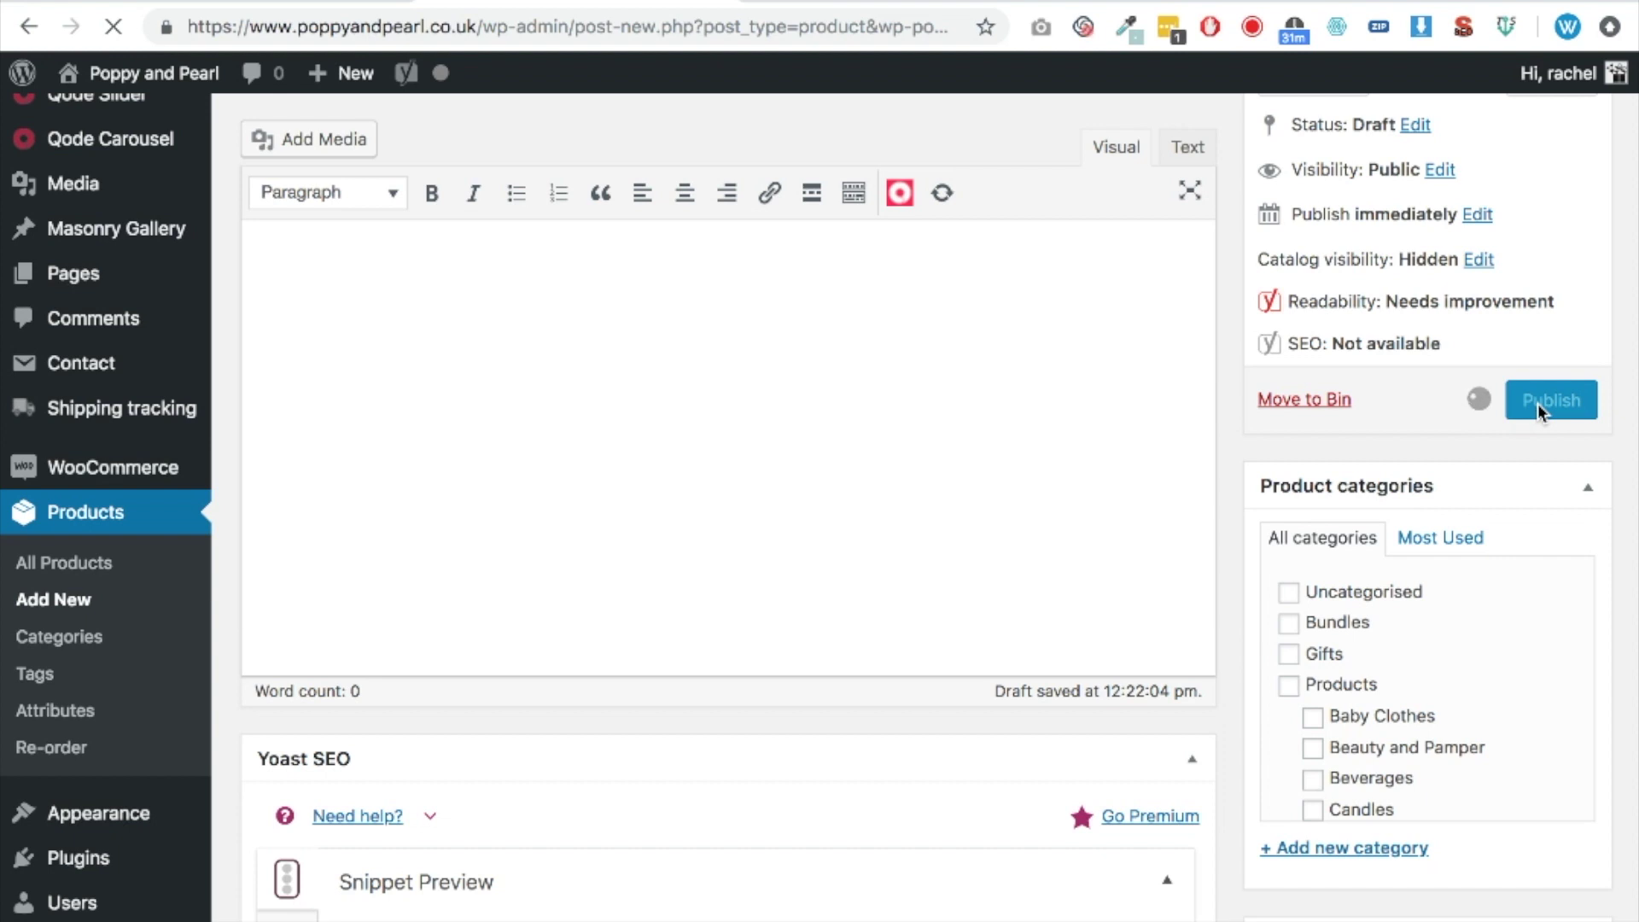
- Title the product 'Beauty & Pamper' and set its catalog visibility to Hidden
type("auty")
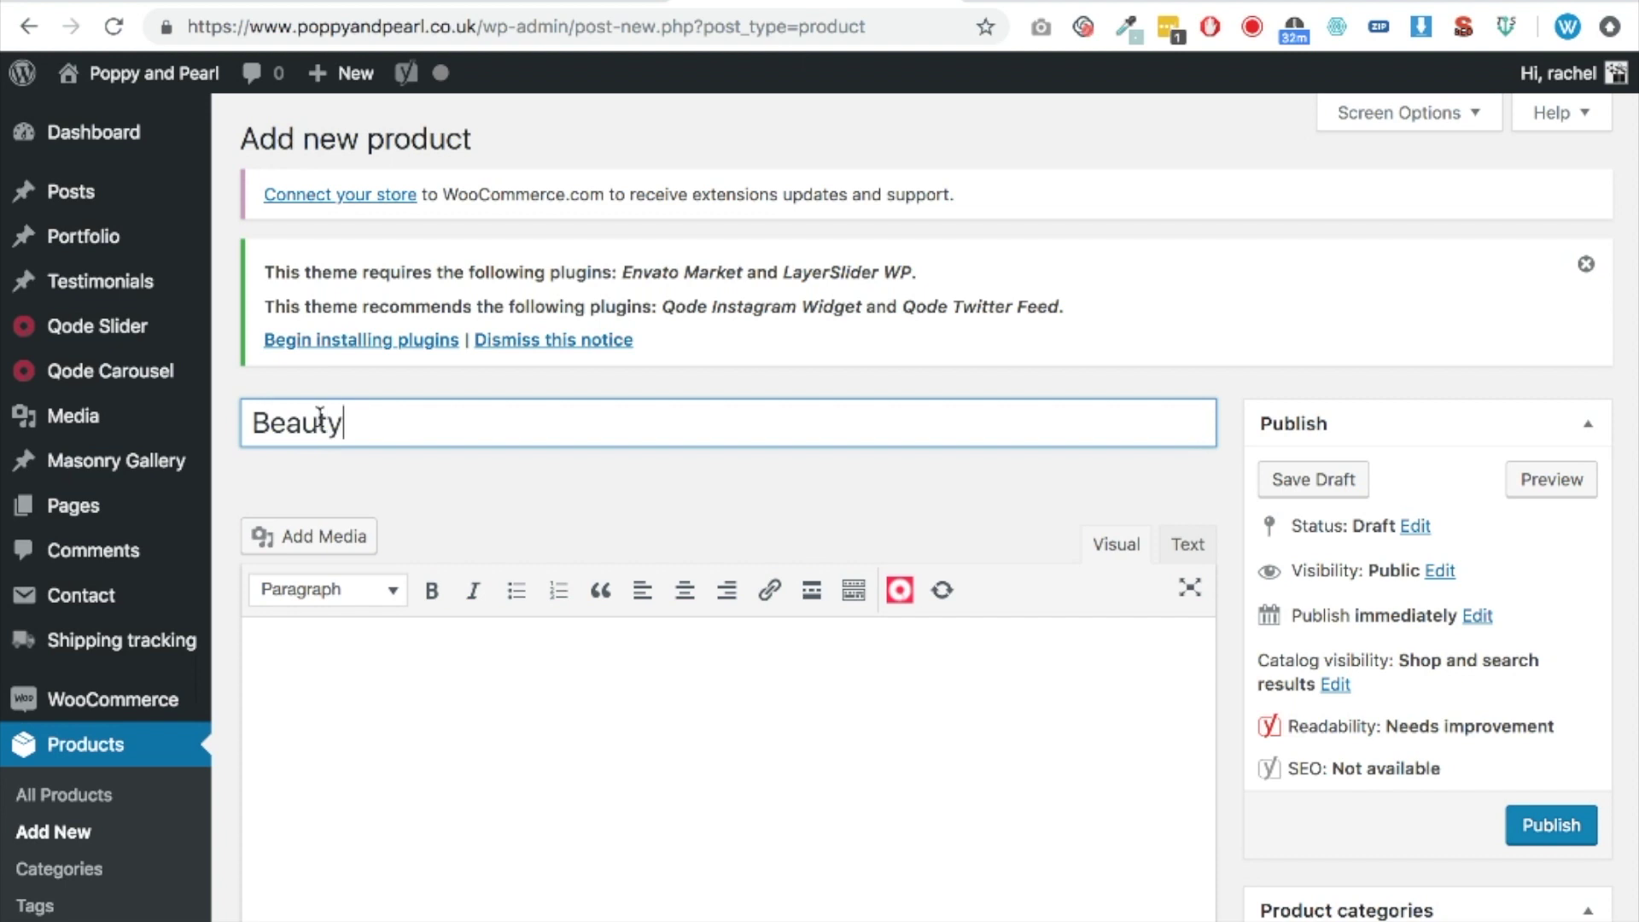
type(" & Pamper")
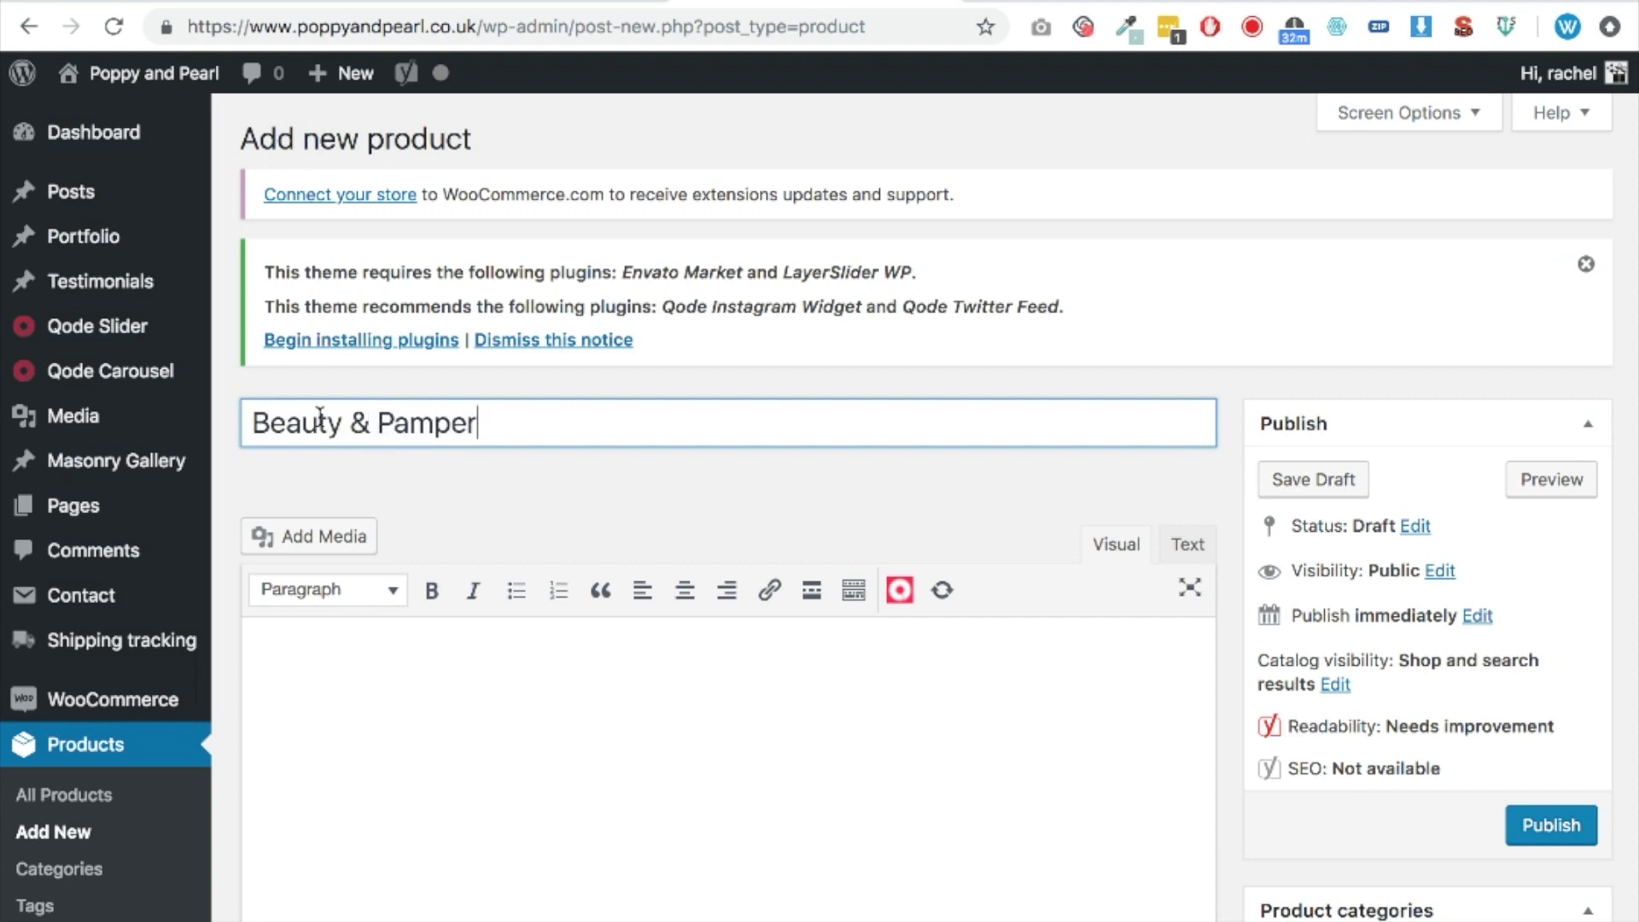
left_click(1334, 684)
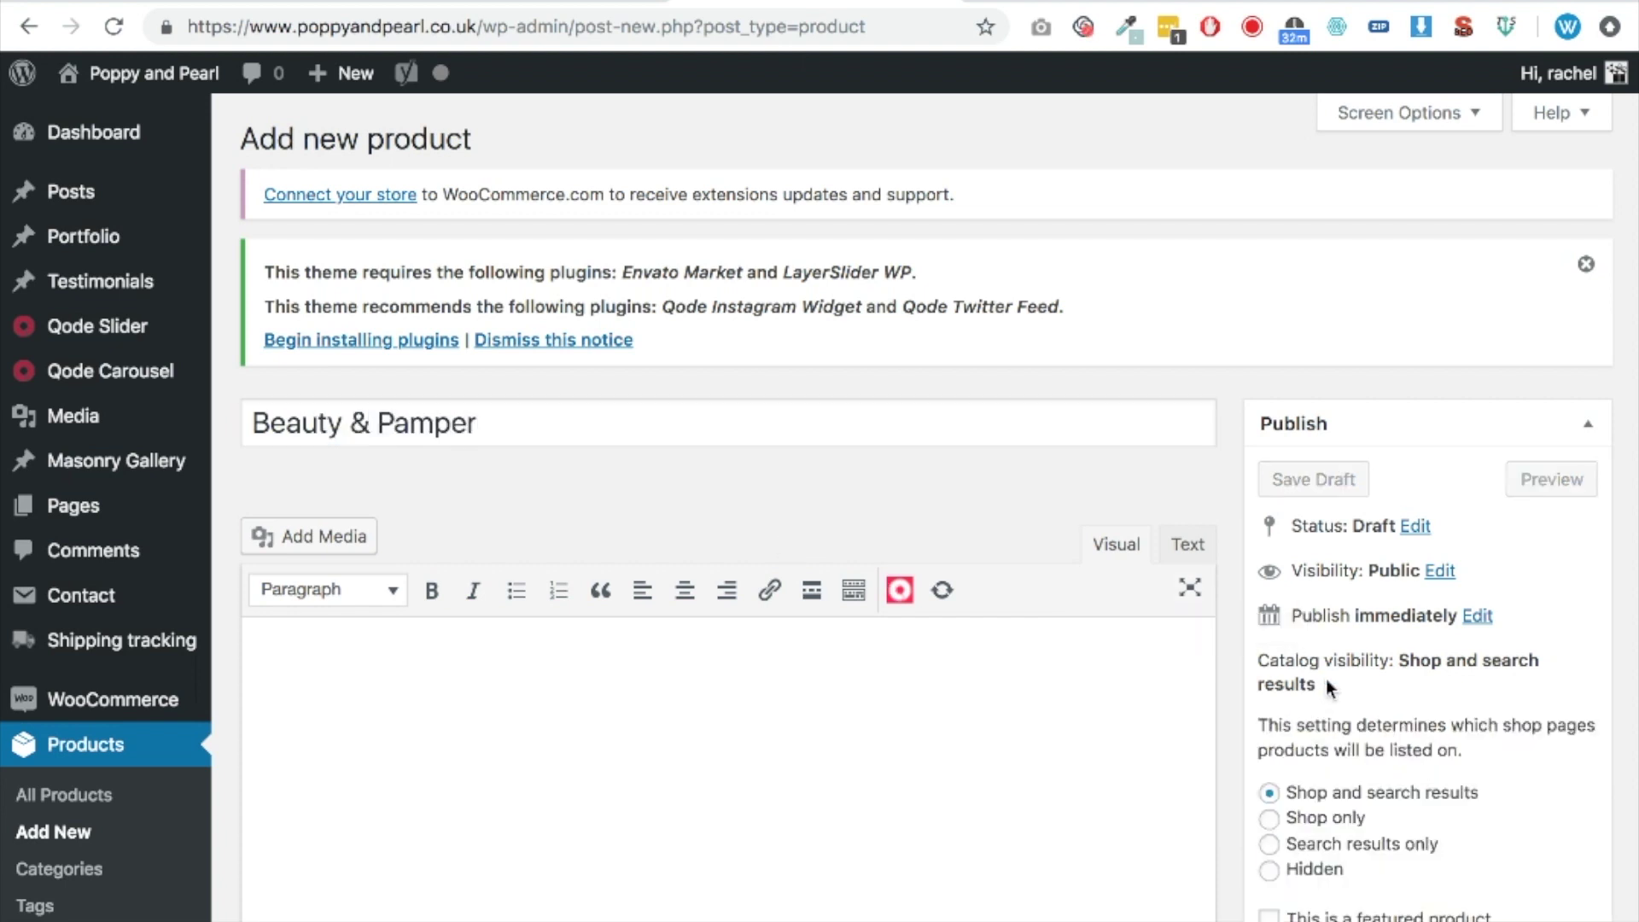
scroll(1297, 798, "down", 2)
left_click(1269, 790)
left_click(1275, 884)
- Set the product type to Product bundle
scroll(746, 680, "down", 5)
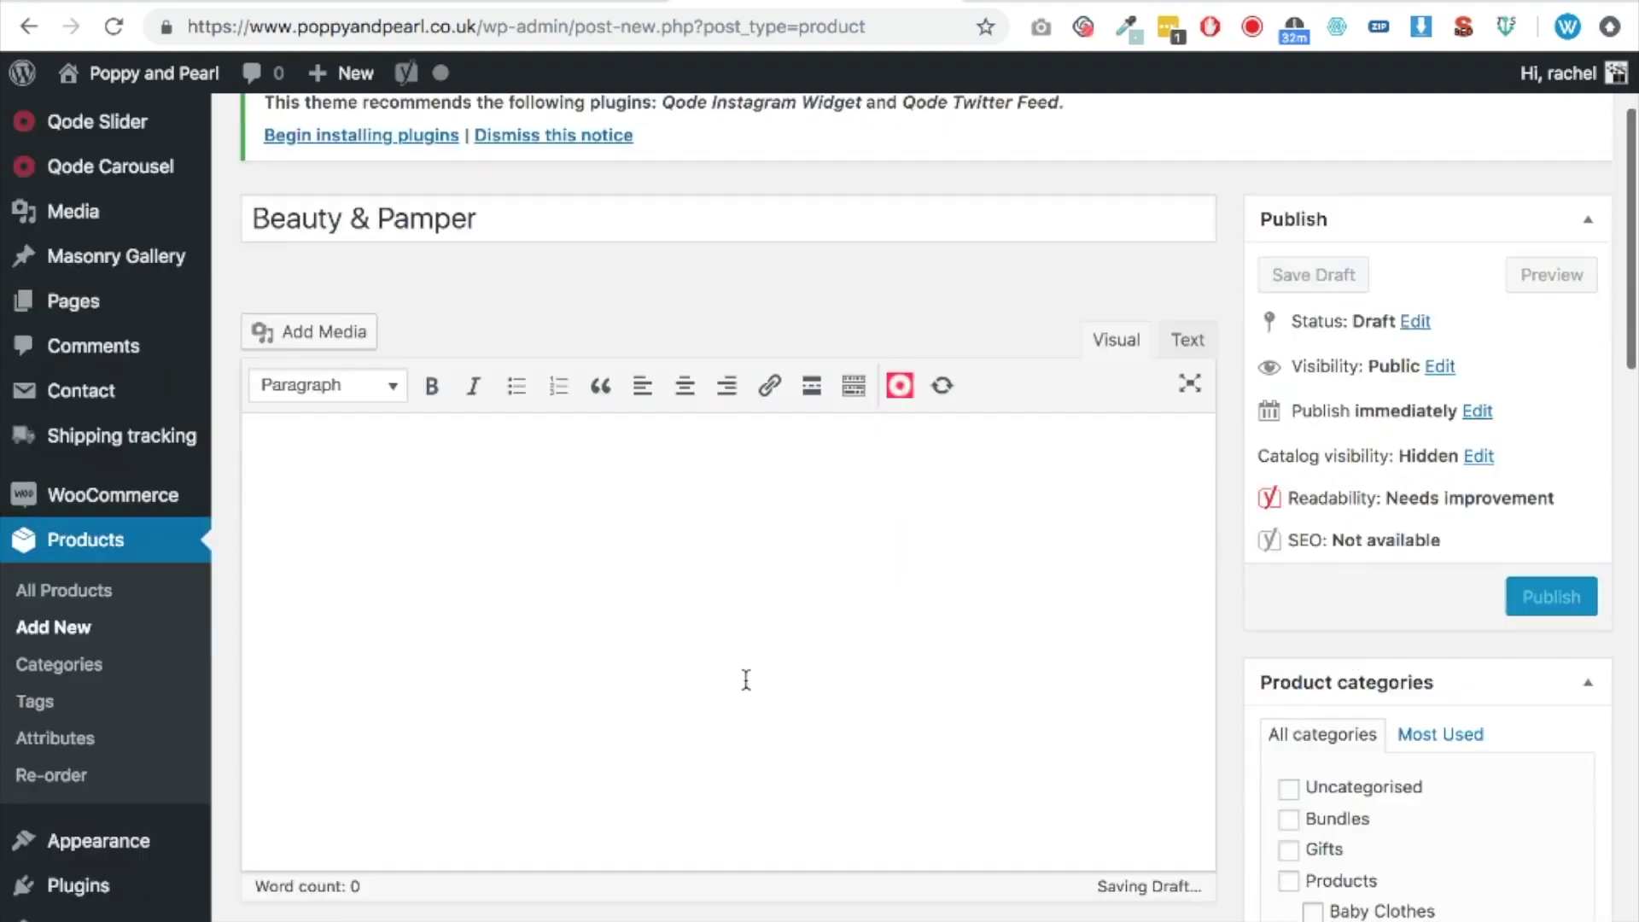
scroll(749, 689, "down", 8)
left_click(615, 459)
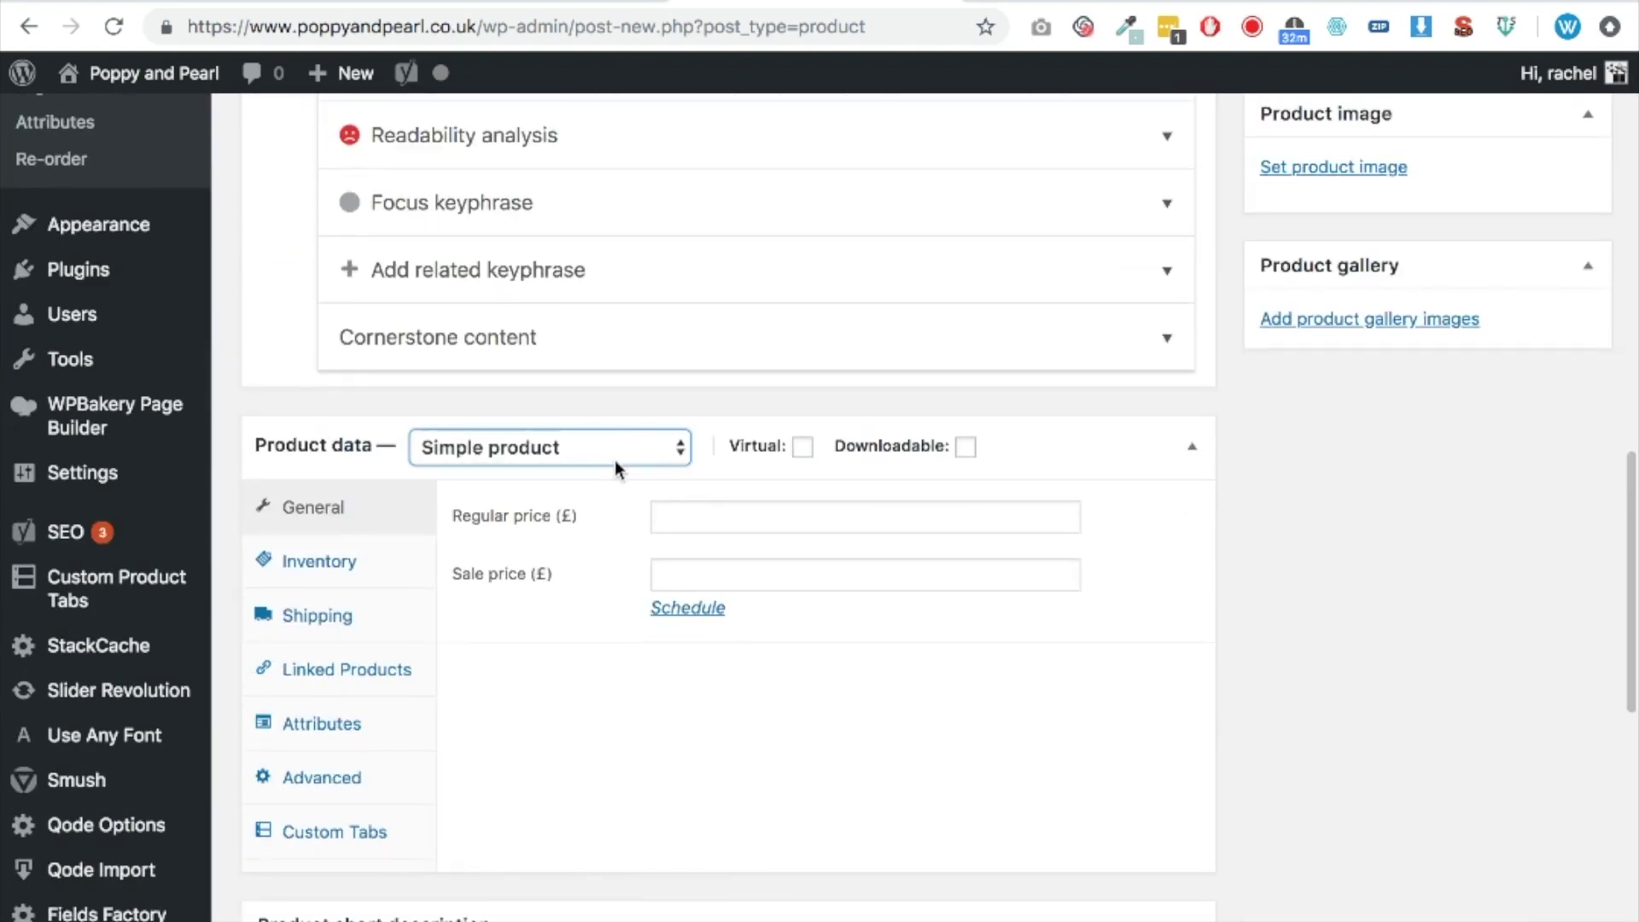
left_click(565, 576)
left_click(309, 730)
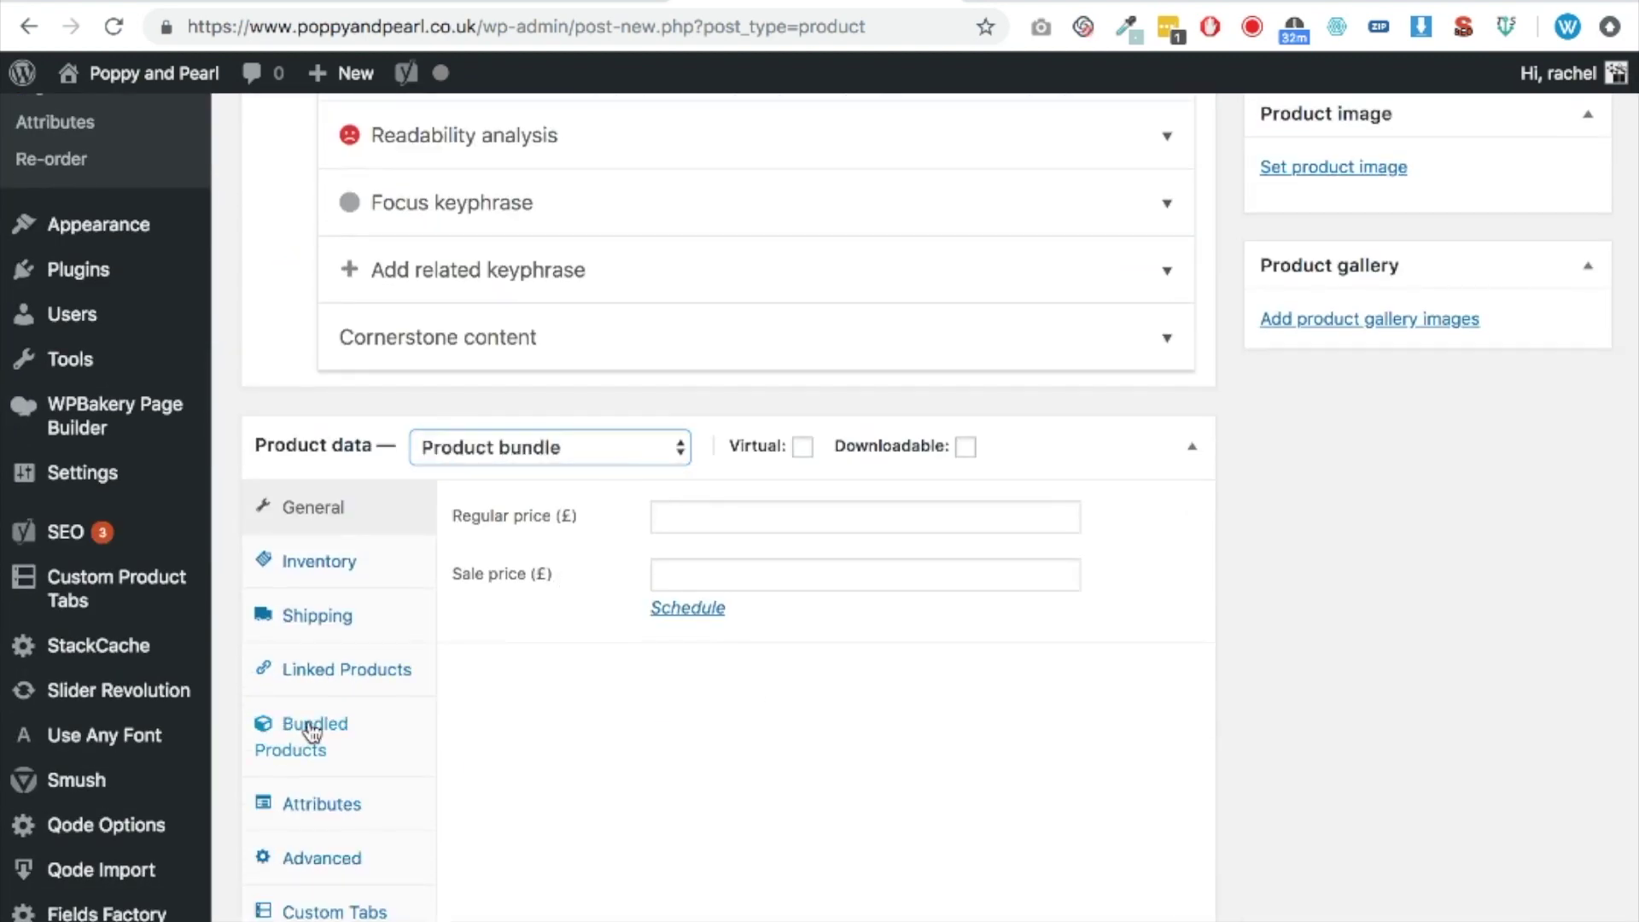
- Check the Beauty and Pamper product list in another tab, then return to the bundle editor
scroll(402, 761, "down", 5)
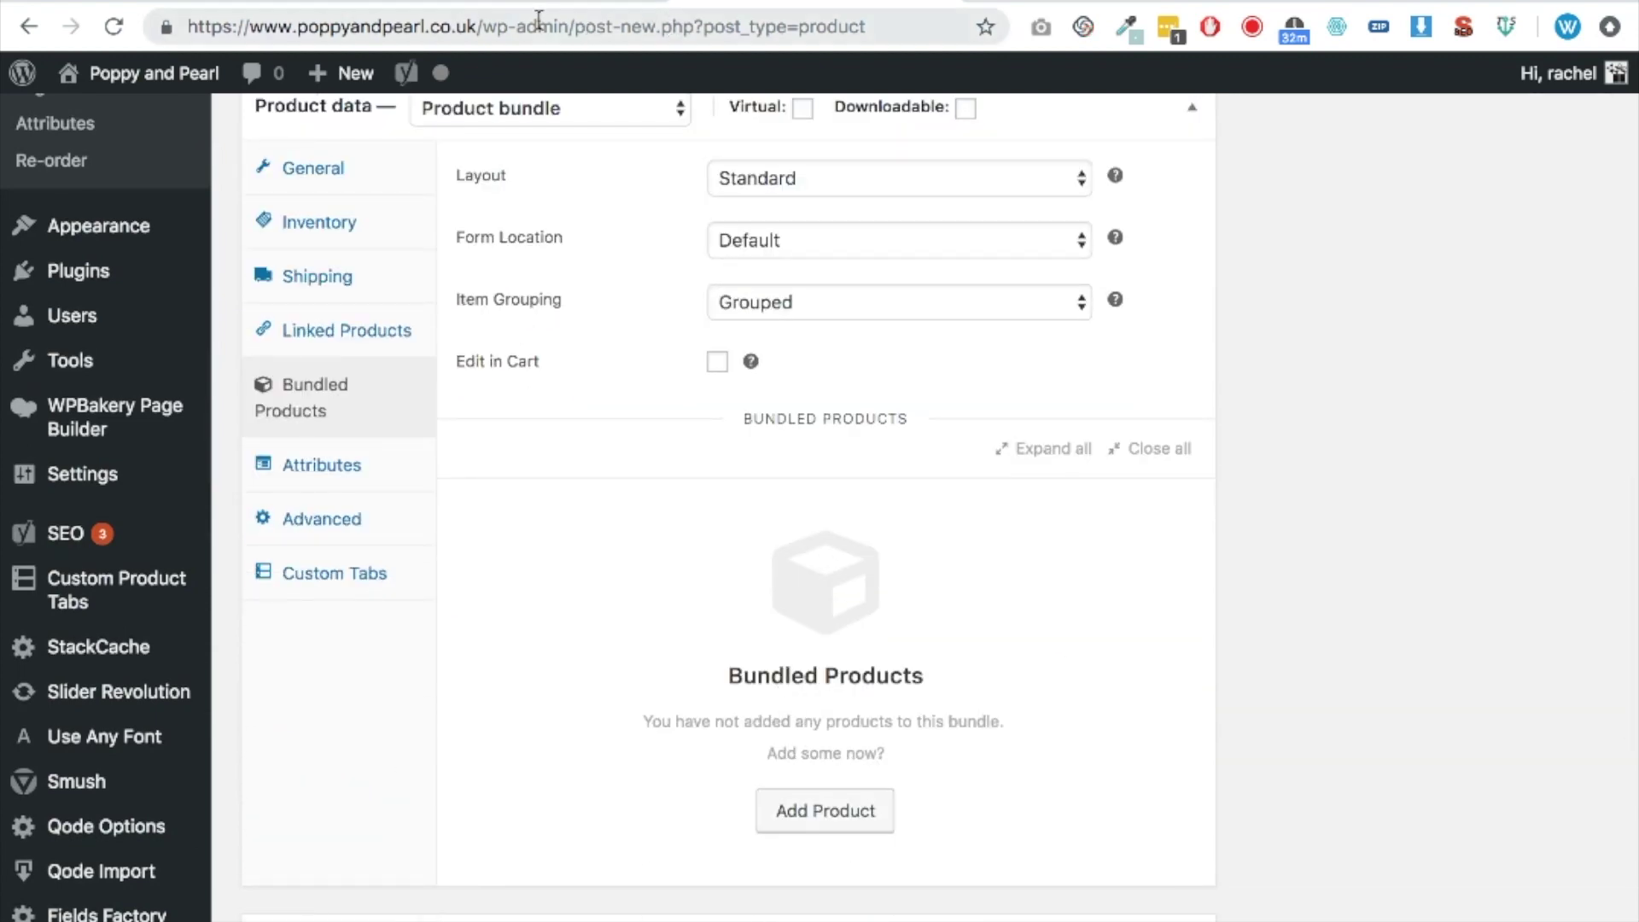
left_click(573, 2)
scroll(821, 543, "down", 7)
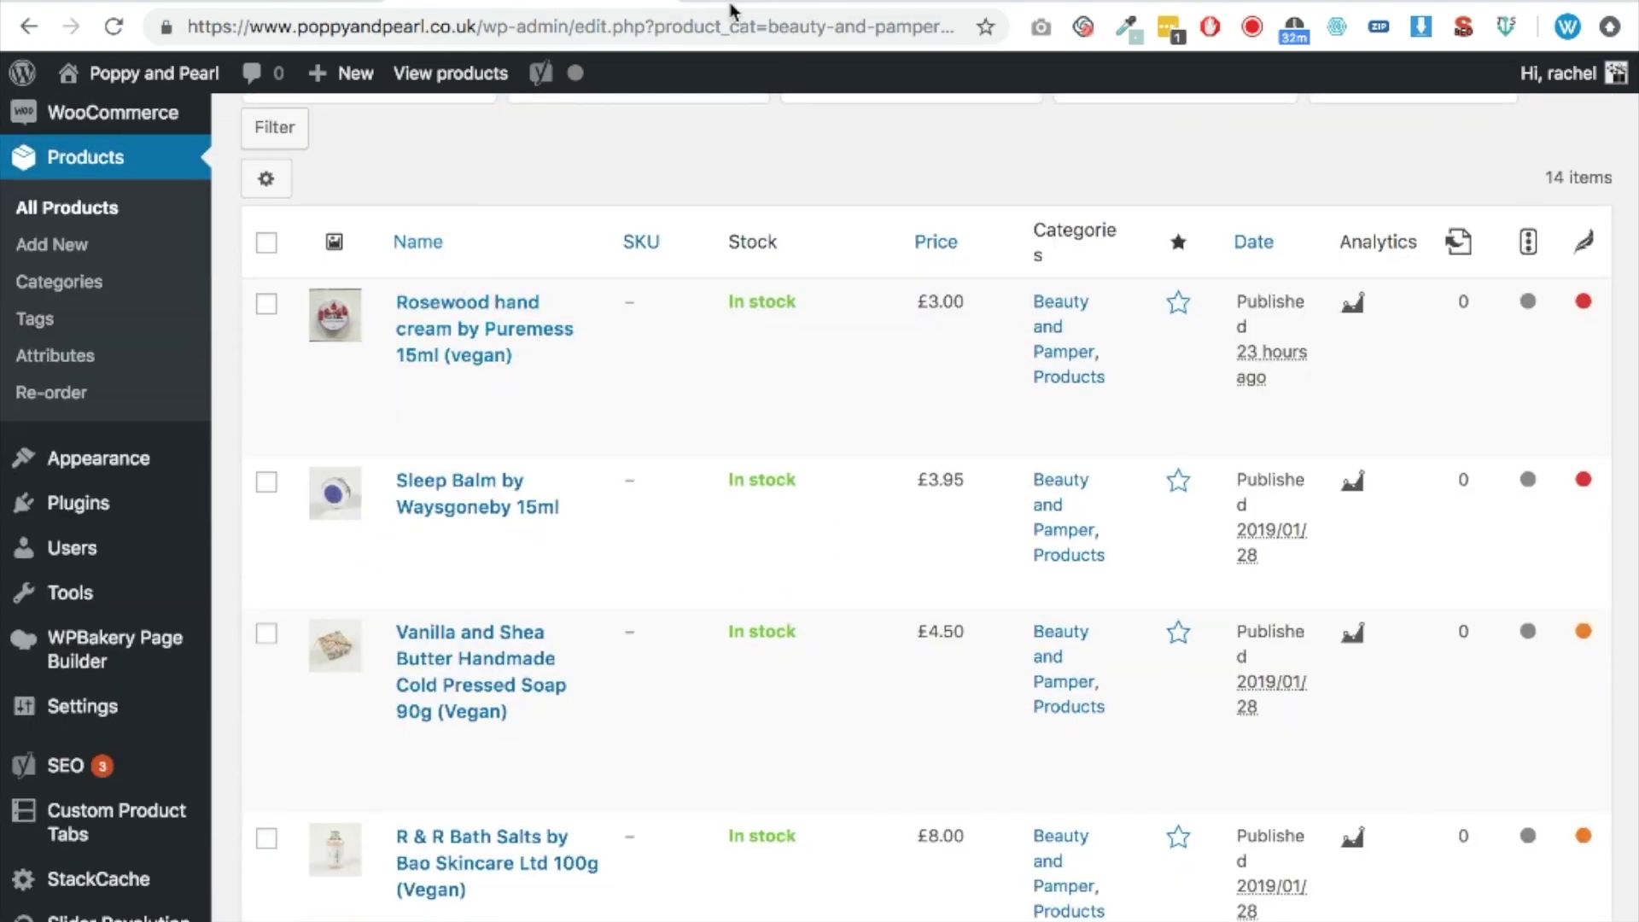
left_click(802, 3)
scroll(803, 751, "down", 1)
- Add the Waysgoneby Rosewood Hand Cream as optional and priced individually
left_click(807, 772)
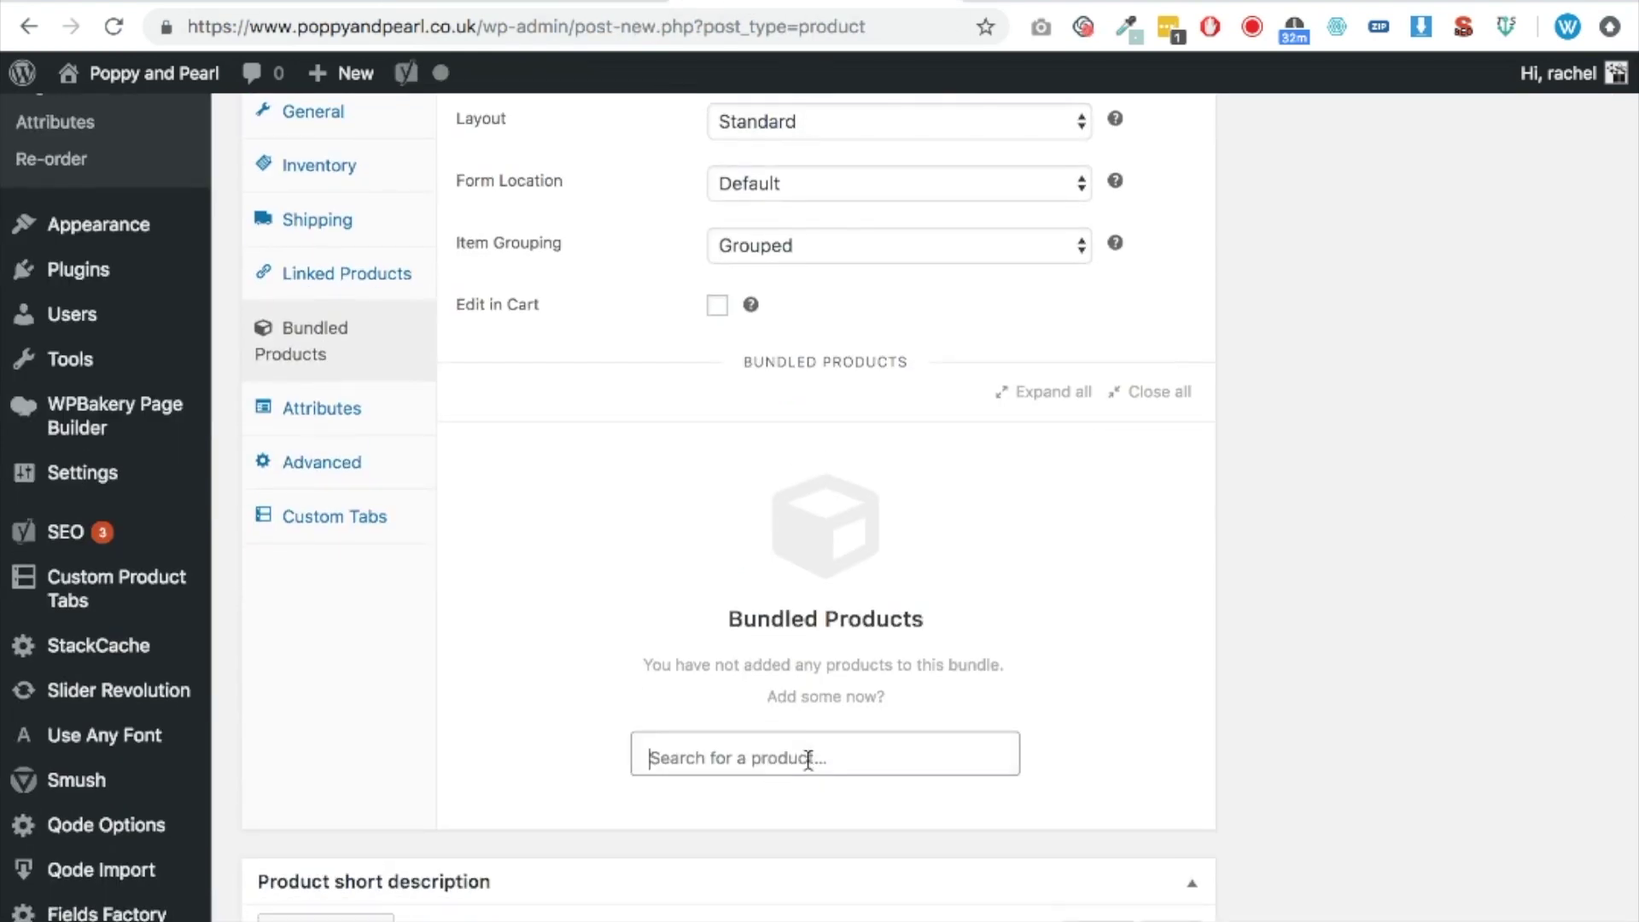
type("rosew")
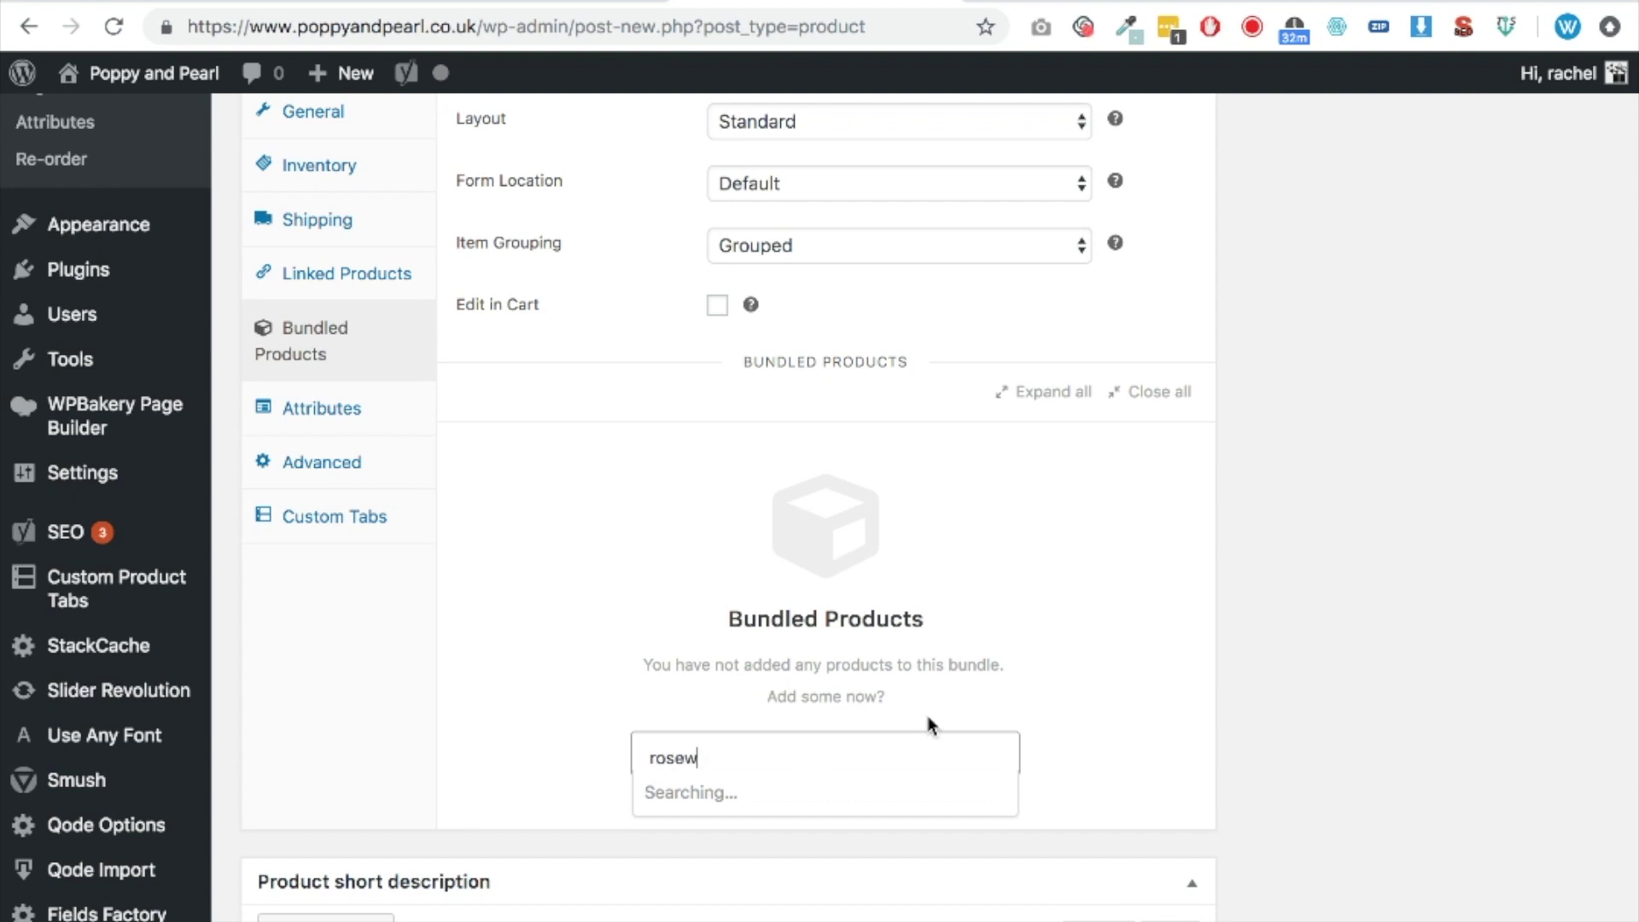
scroll(998, 712, "down", 1)
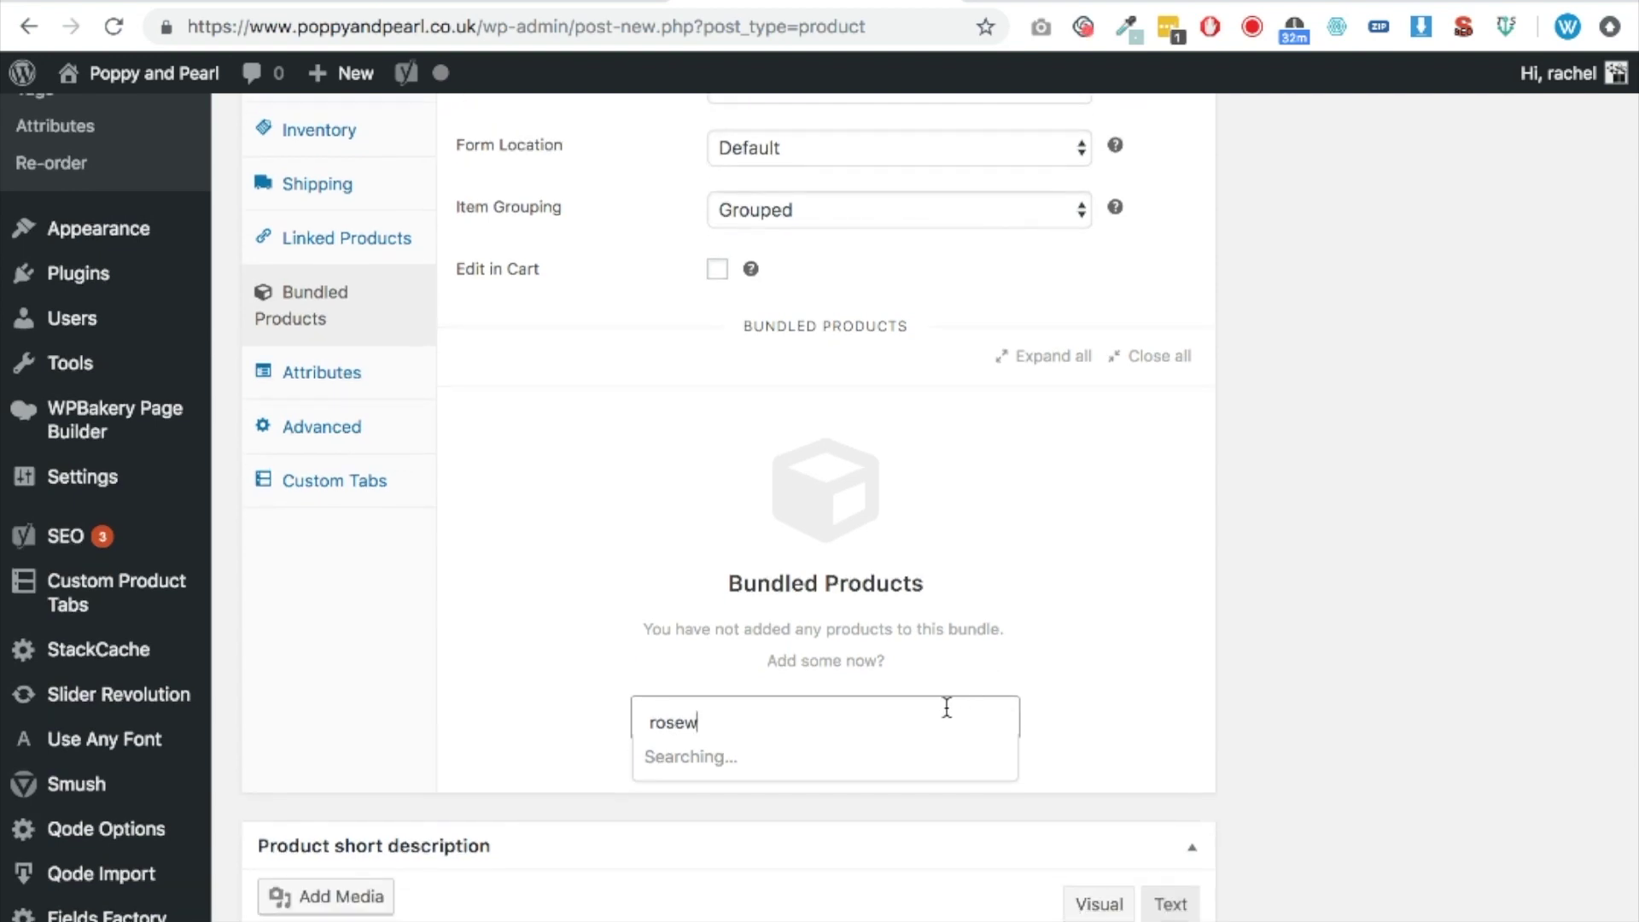
scroll(863, 779, "down", 3)
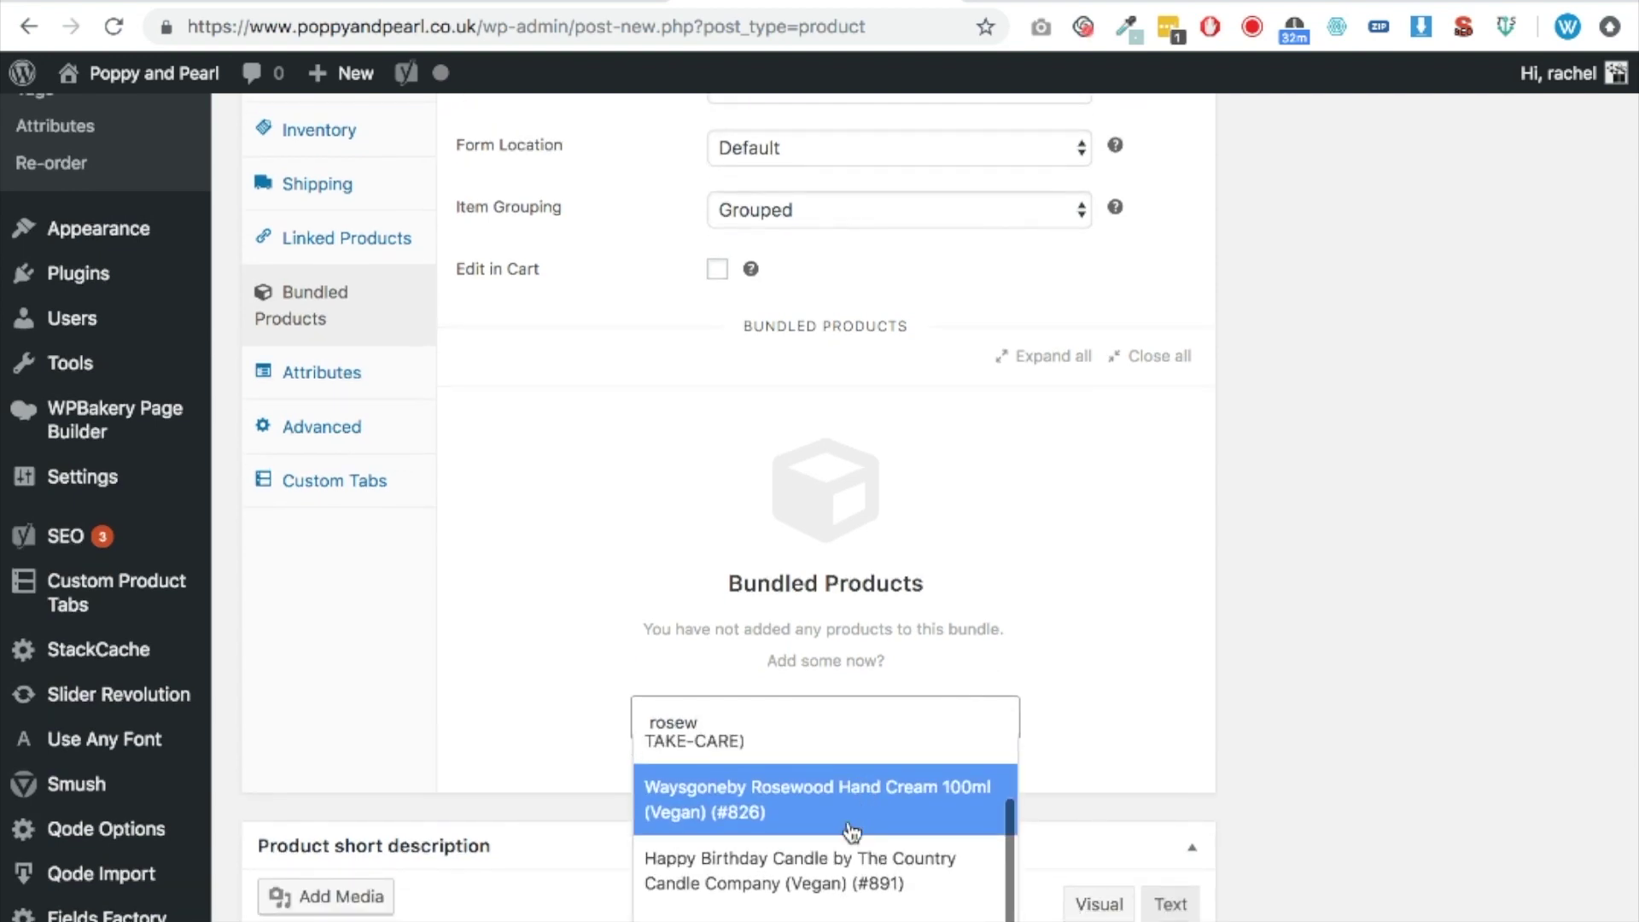
left_click(830, 815)
scroll(1035, 674, "down", 2)
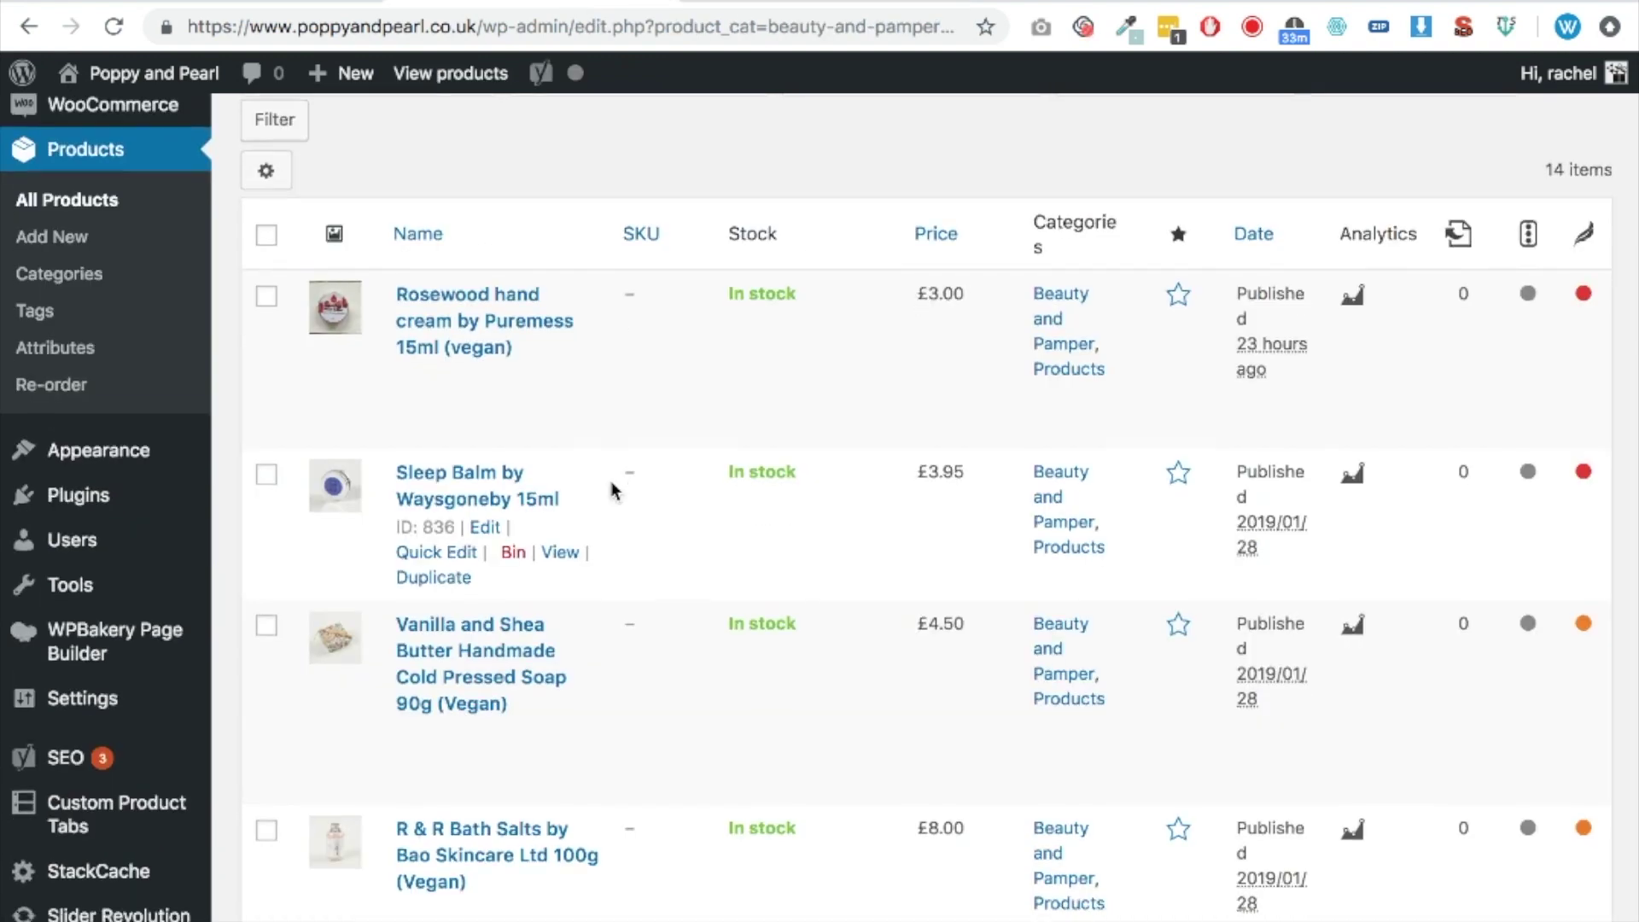
scroll(610, 491, "down", 2)
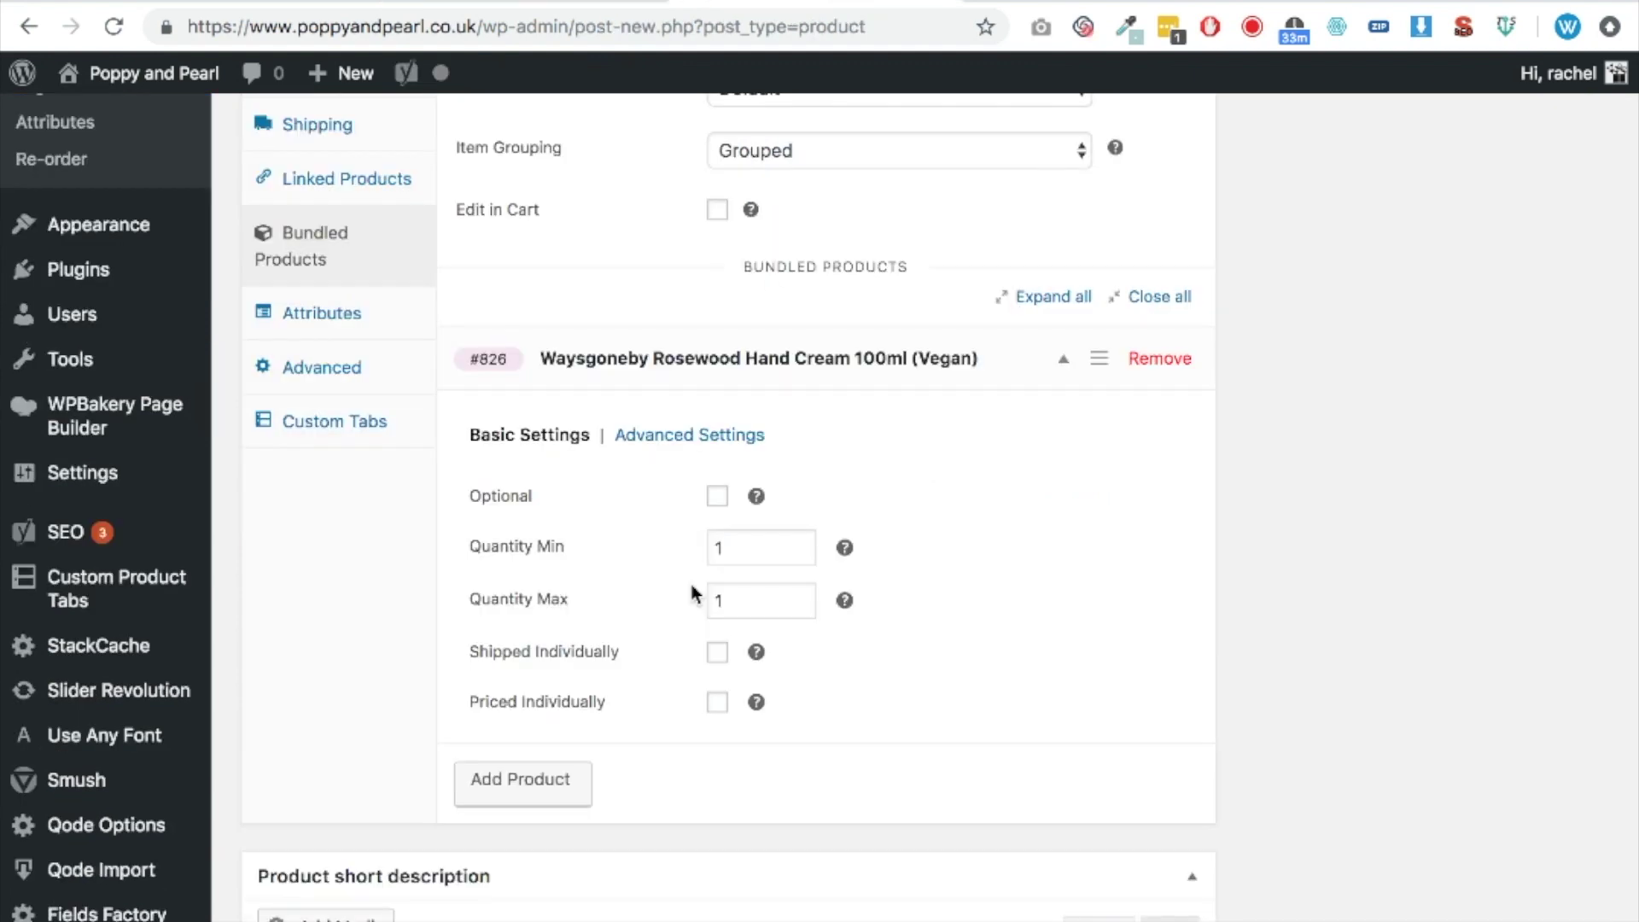
scroll(696, 593, "down", 3)
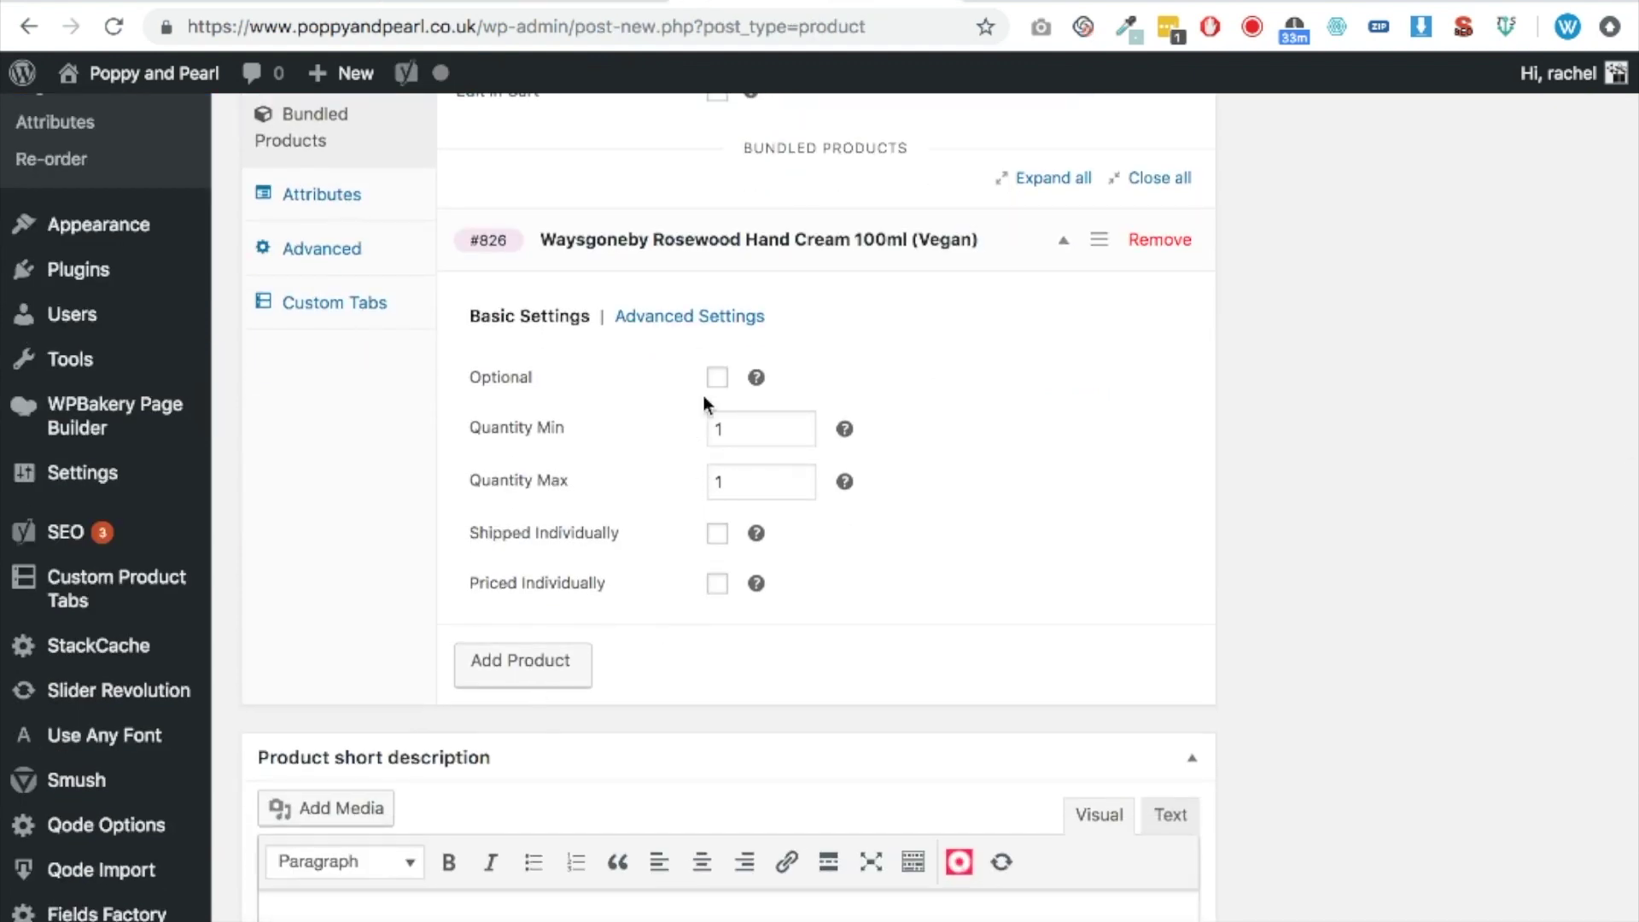
left_click(716, 378)
left_click(719, 584)
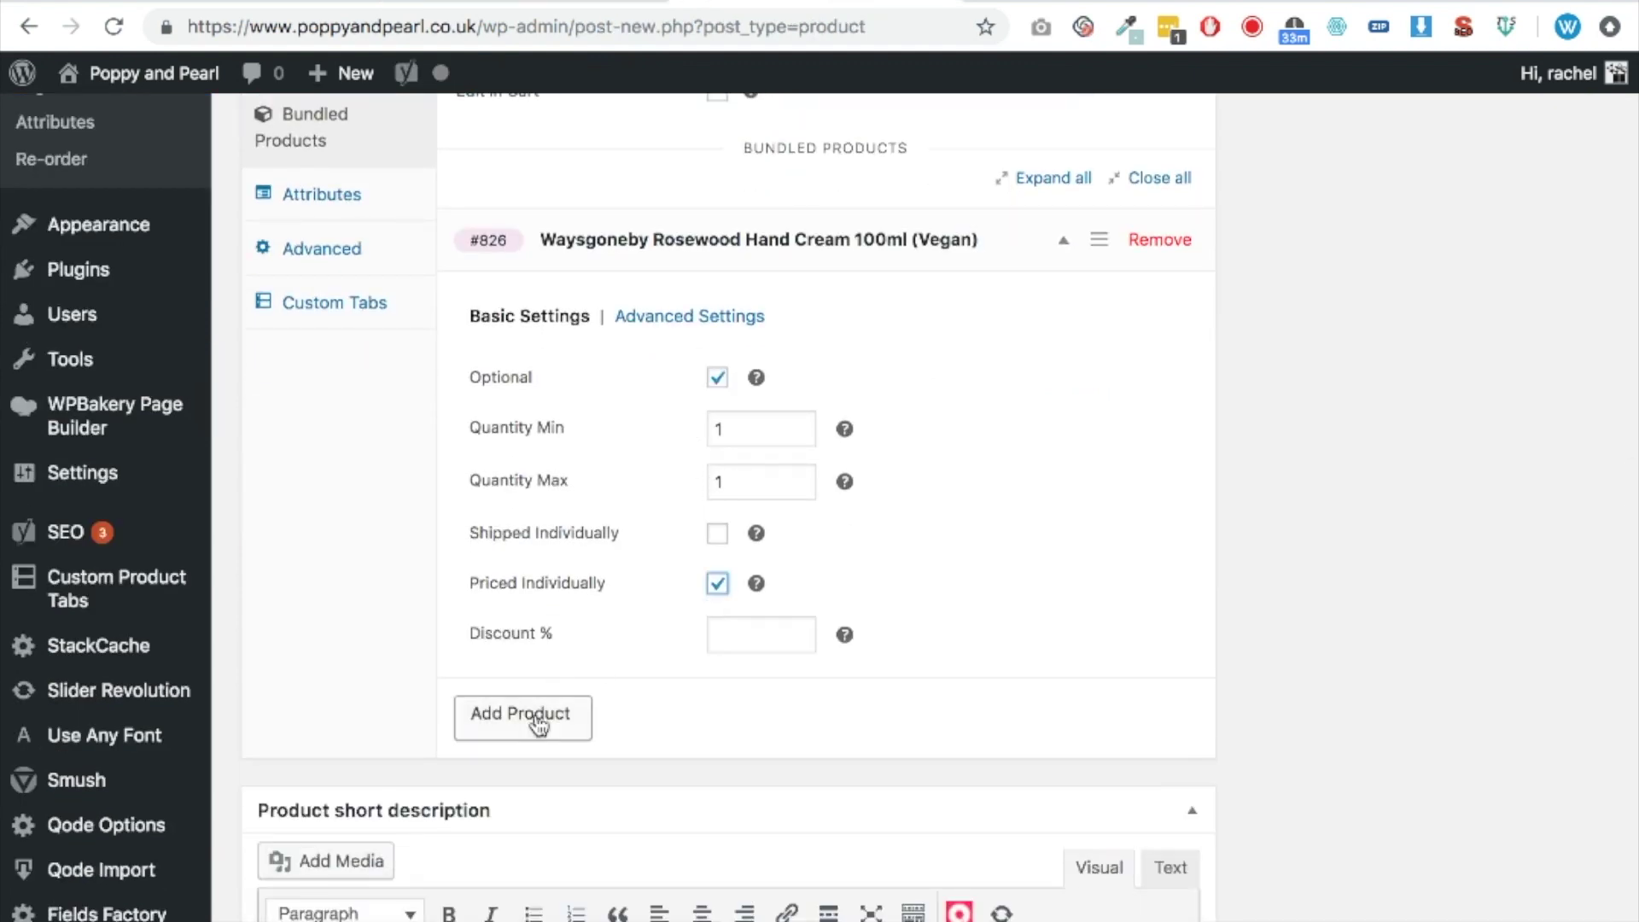
- Add the Vanilla and Shea Butter soap as optional and priced individually
left_click(522, 717)
scroll(640, 726, "down", 3)
type("shea")
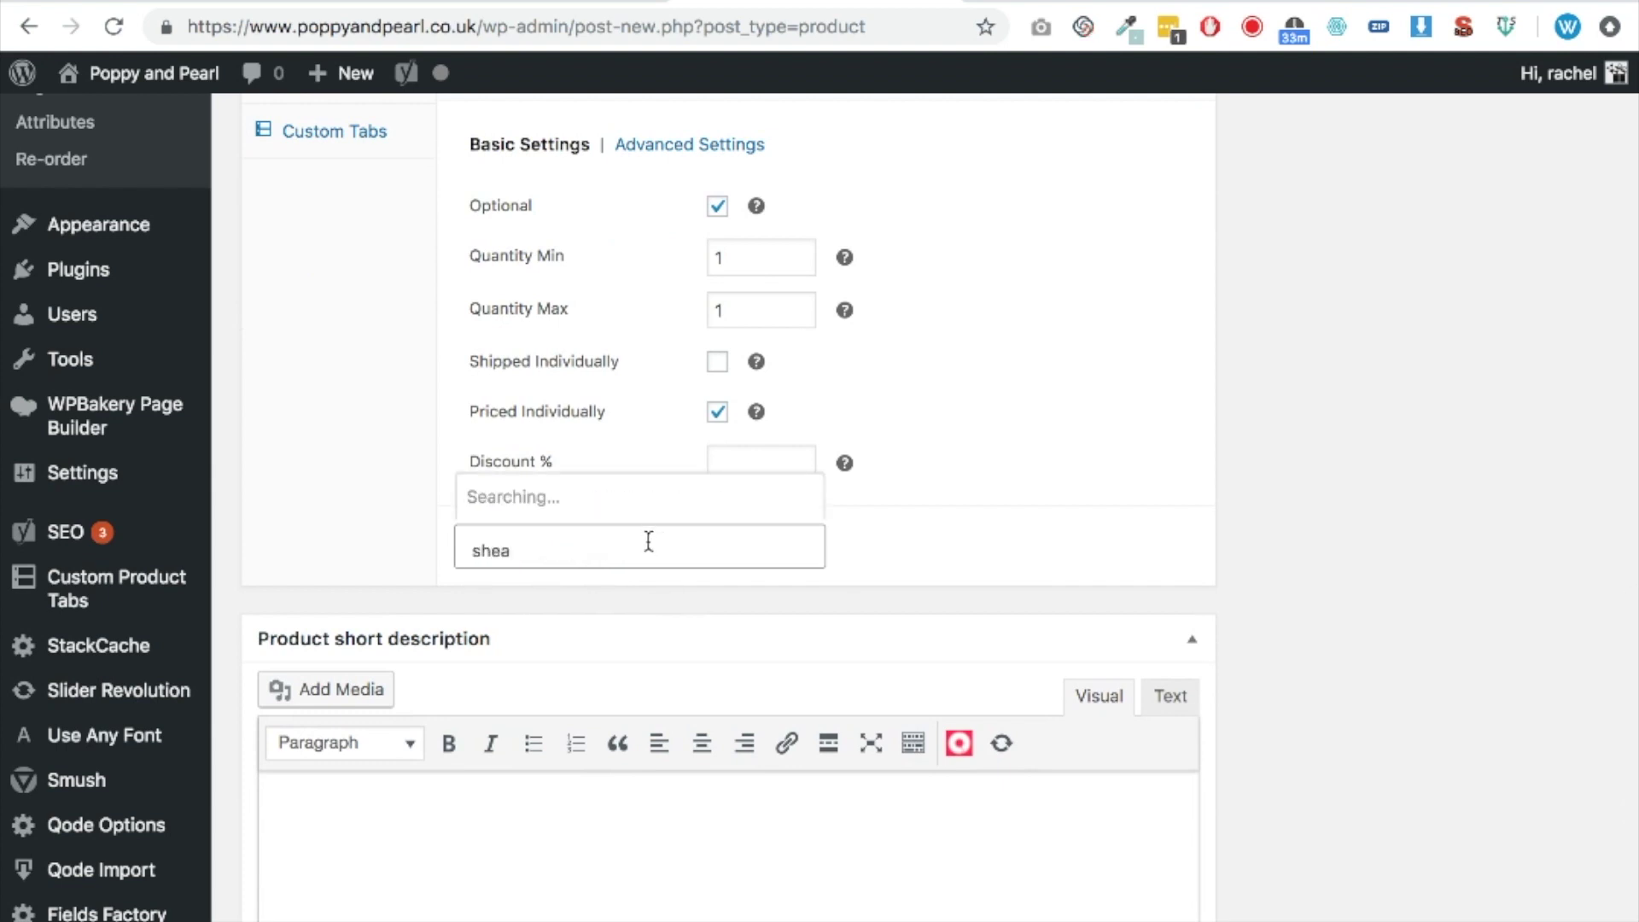
scroll(651, 421, "down", 5)
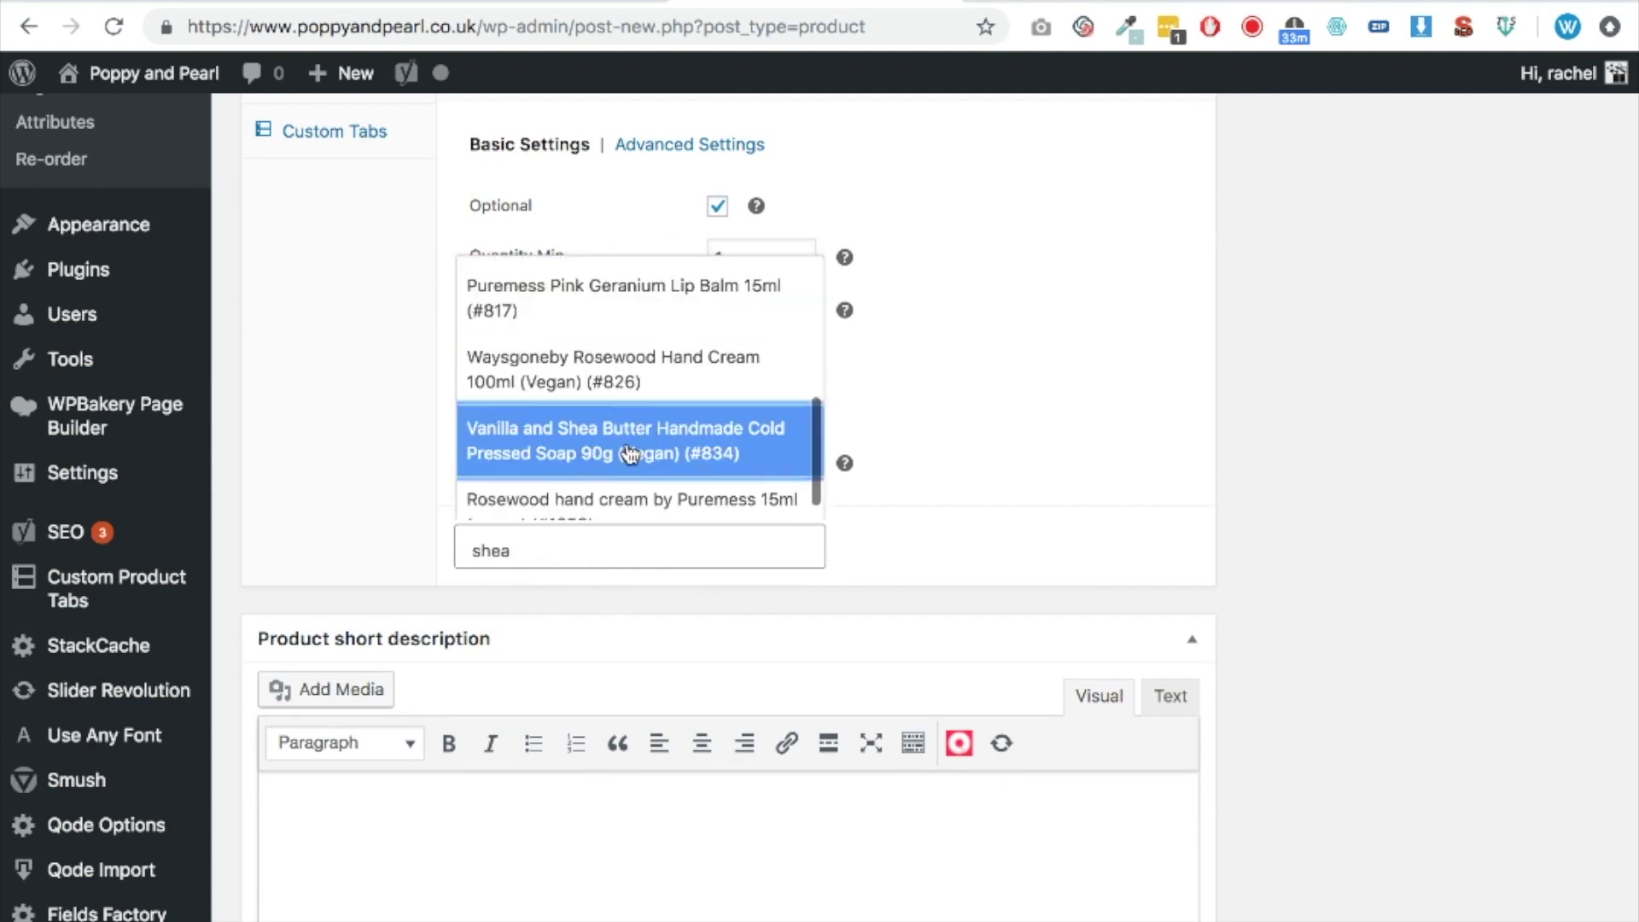
left_click(630, 453)
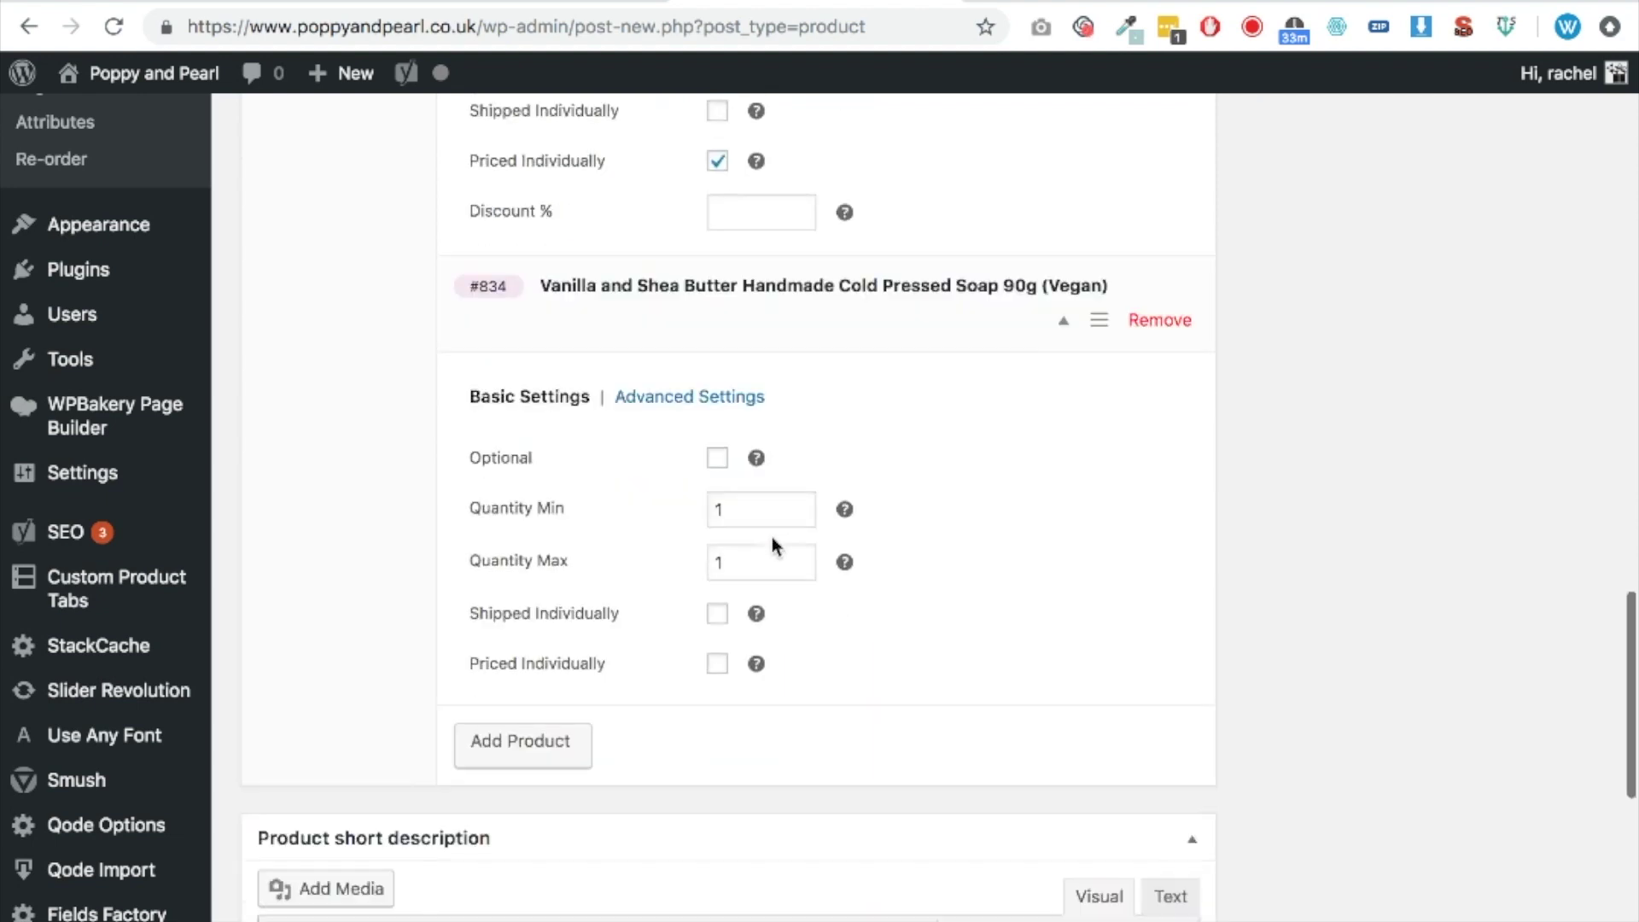
left_click(717, 426)
left_click(718, 631)
- Add the #828 Gin and Tonic Handcream as optional and priced individually
left_click(544, 772)
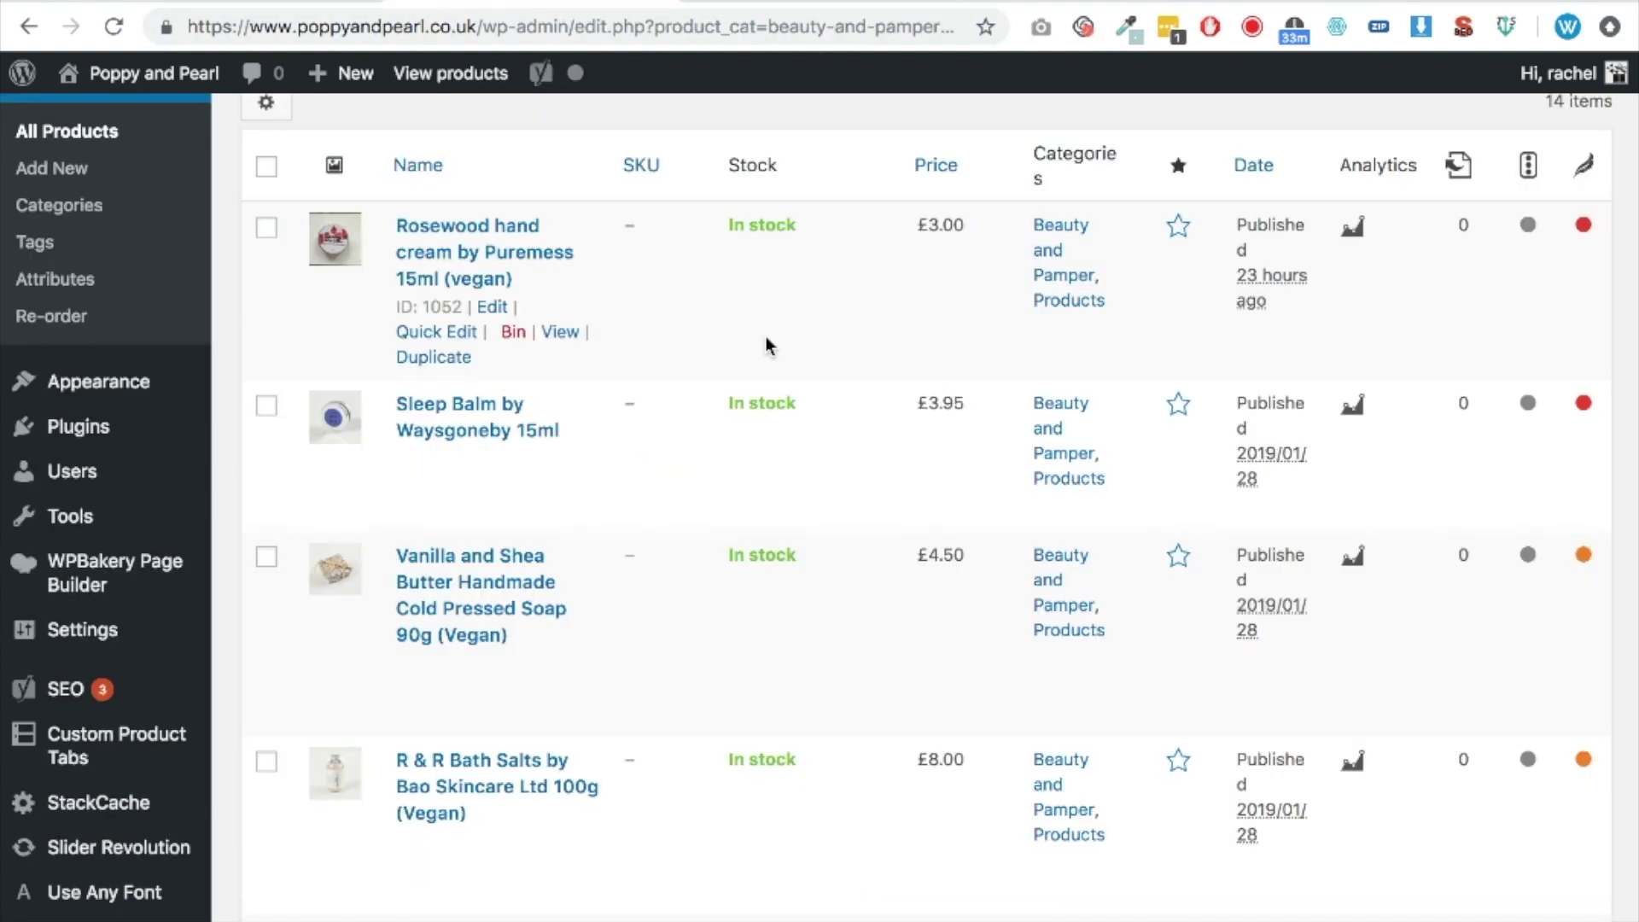
scroll(765, 341, "down", 4)
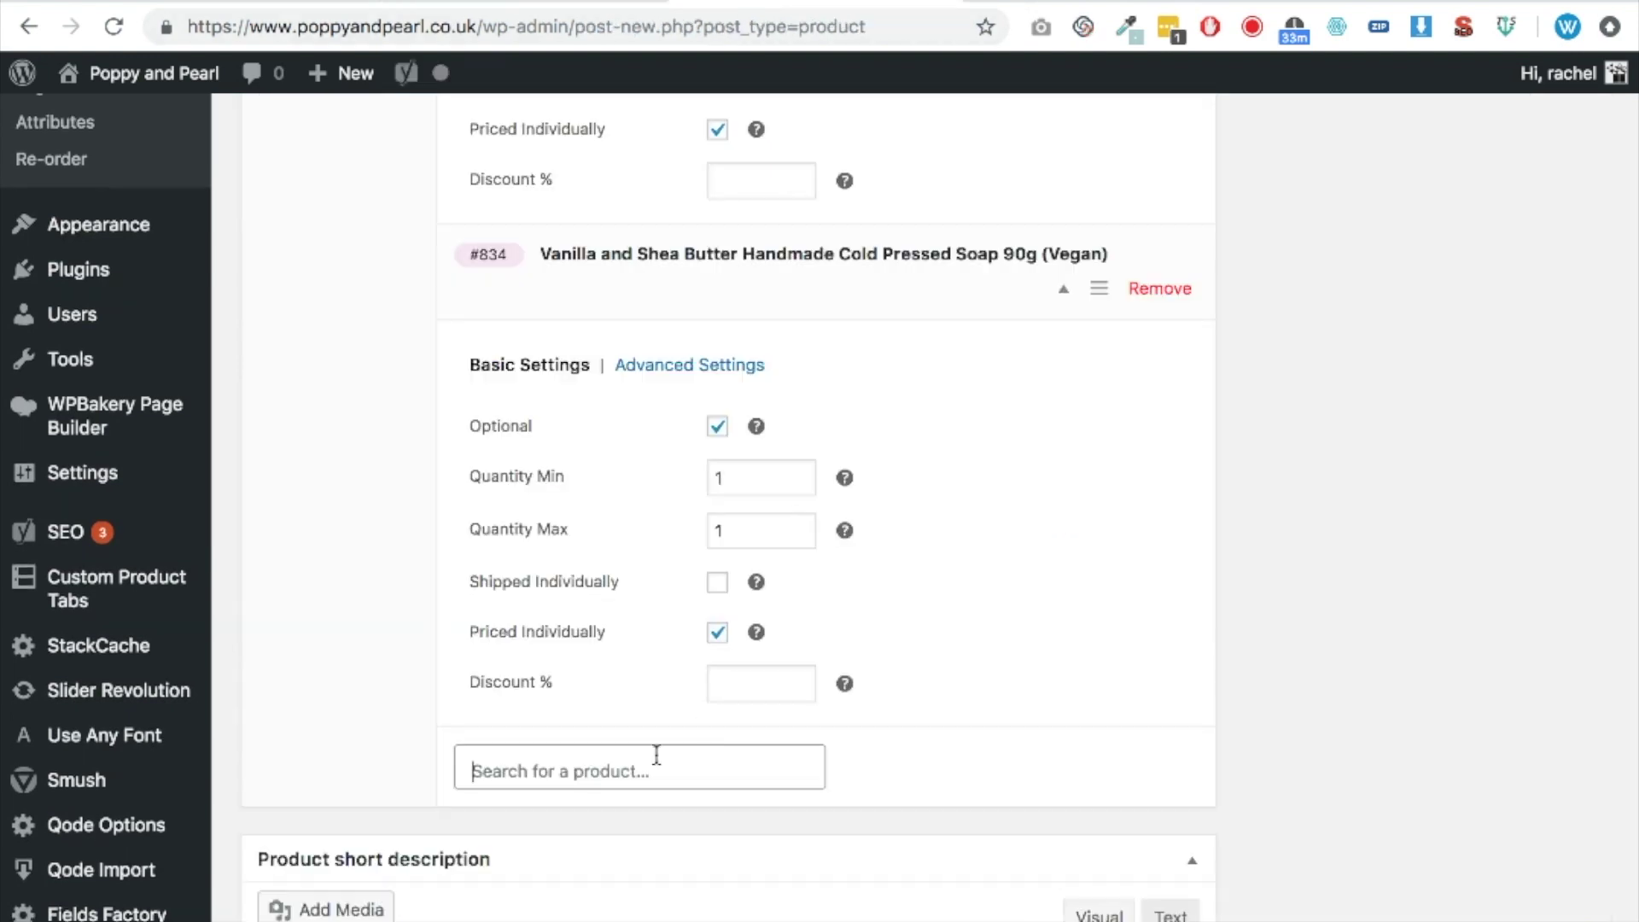
type("gin and toinic")
key("Left")
key("Left")
key("BackSpace")
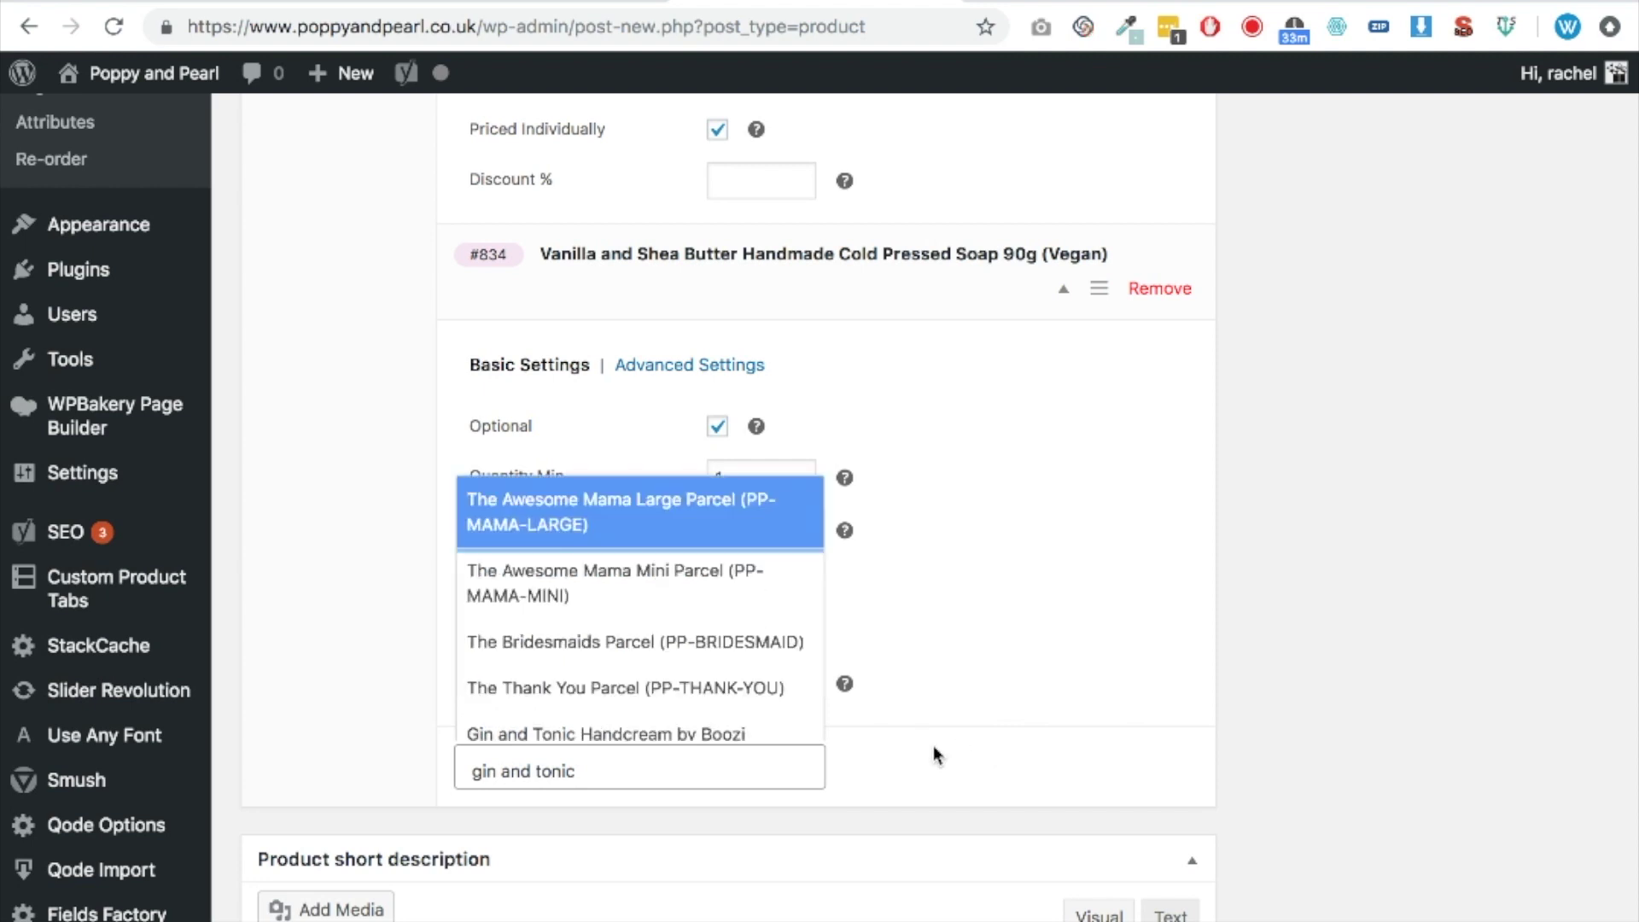
scroll(933, 745, "down", 1)
scroll(671, 611, "down", 2)
left_click(672, 611)
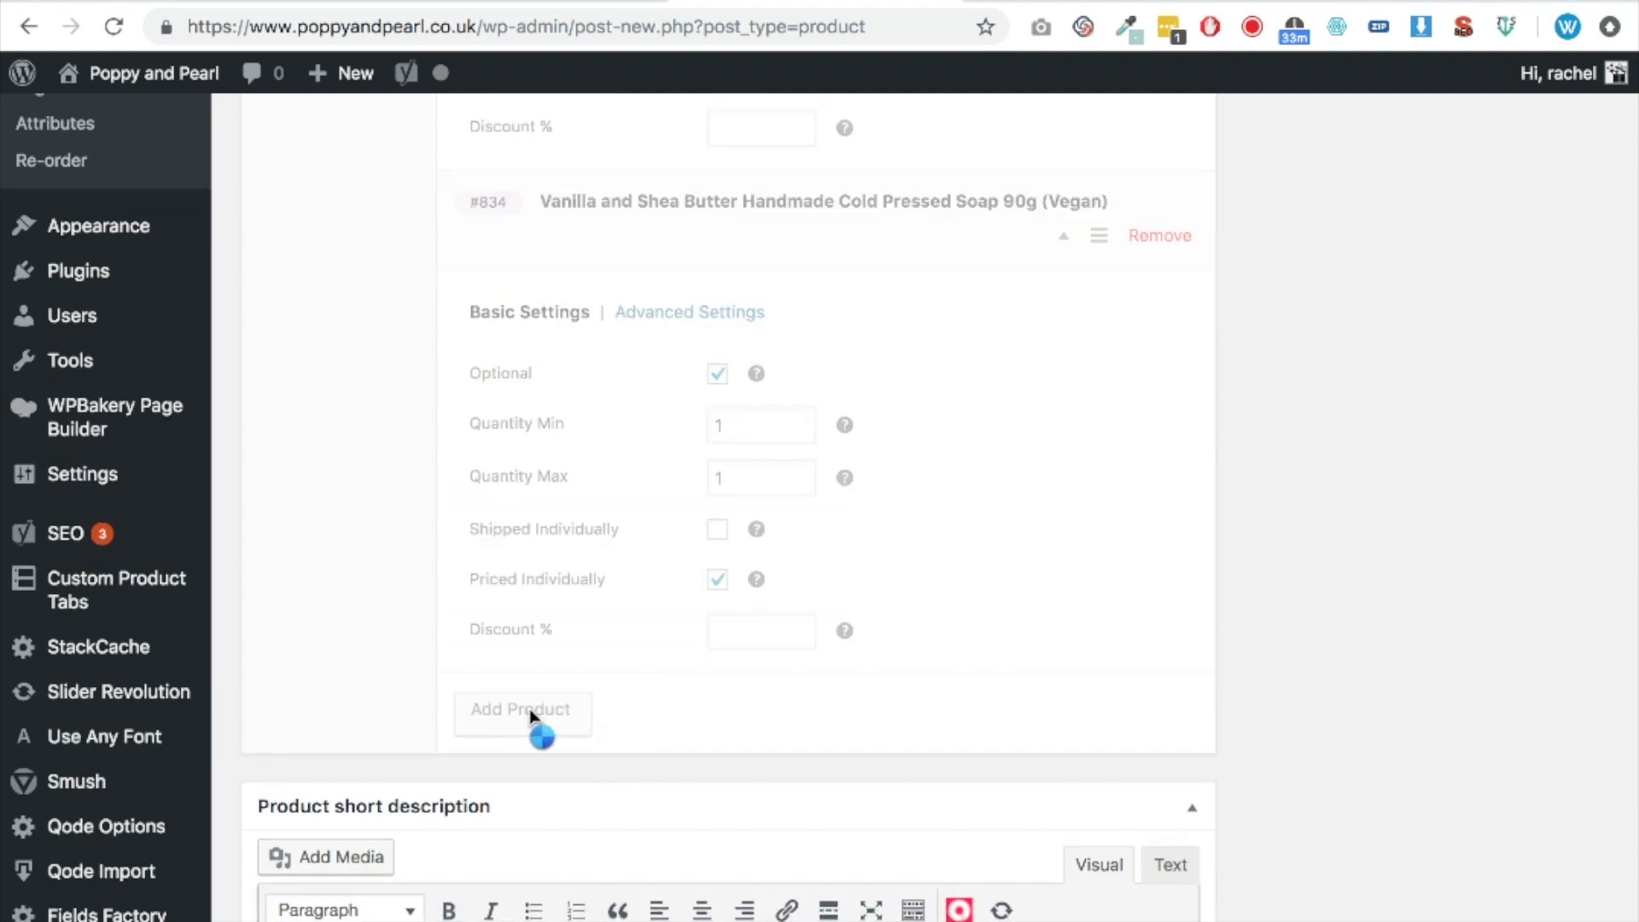
scroll(676, 751, "down", 3)
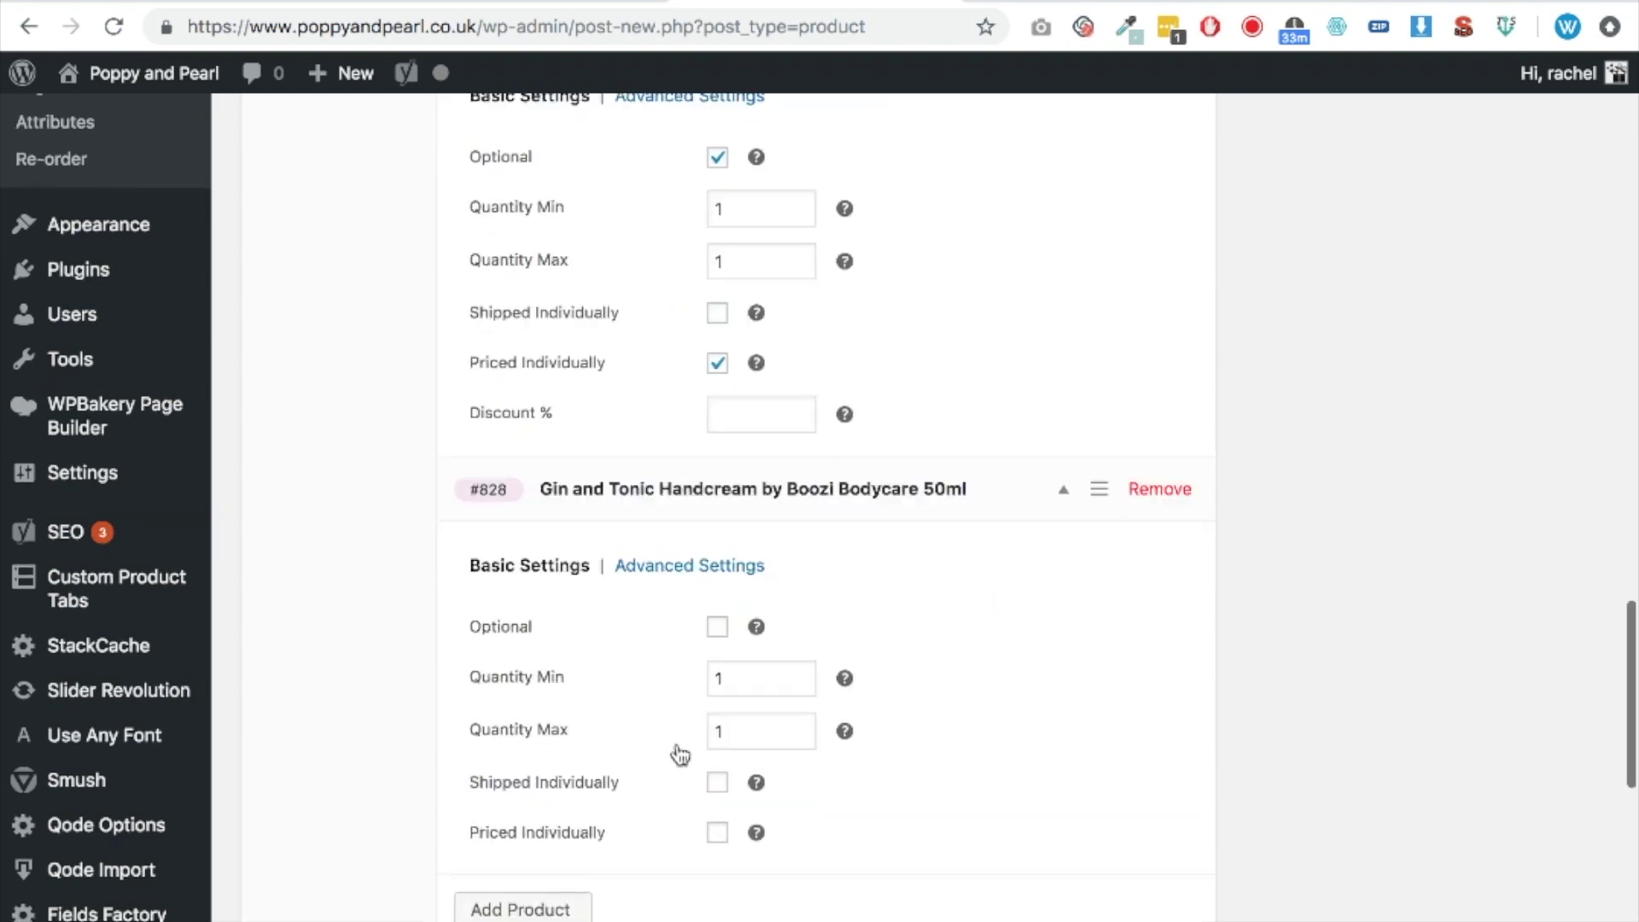
left_click(716, 597)
left_click(716, 801)
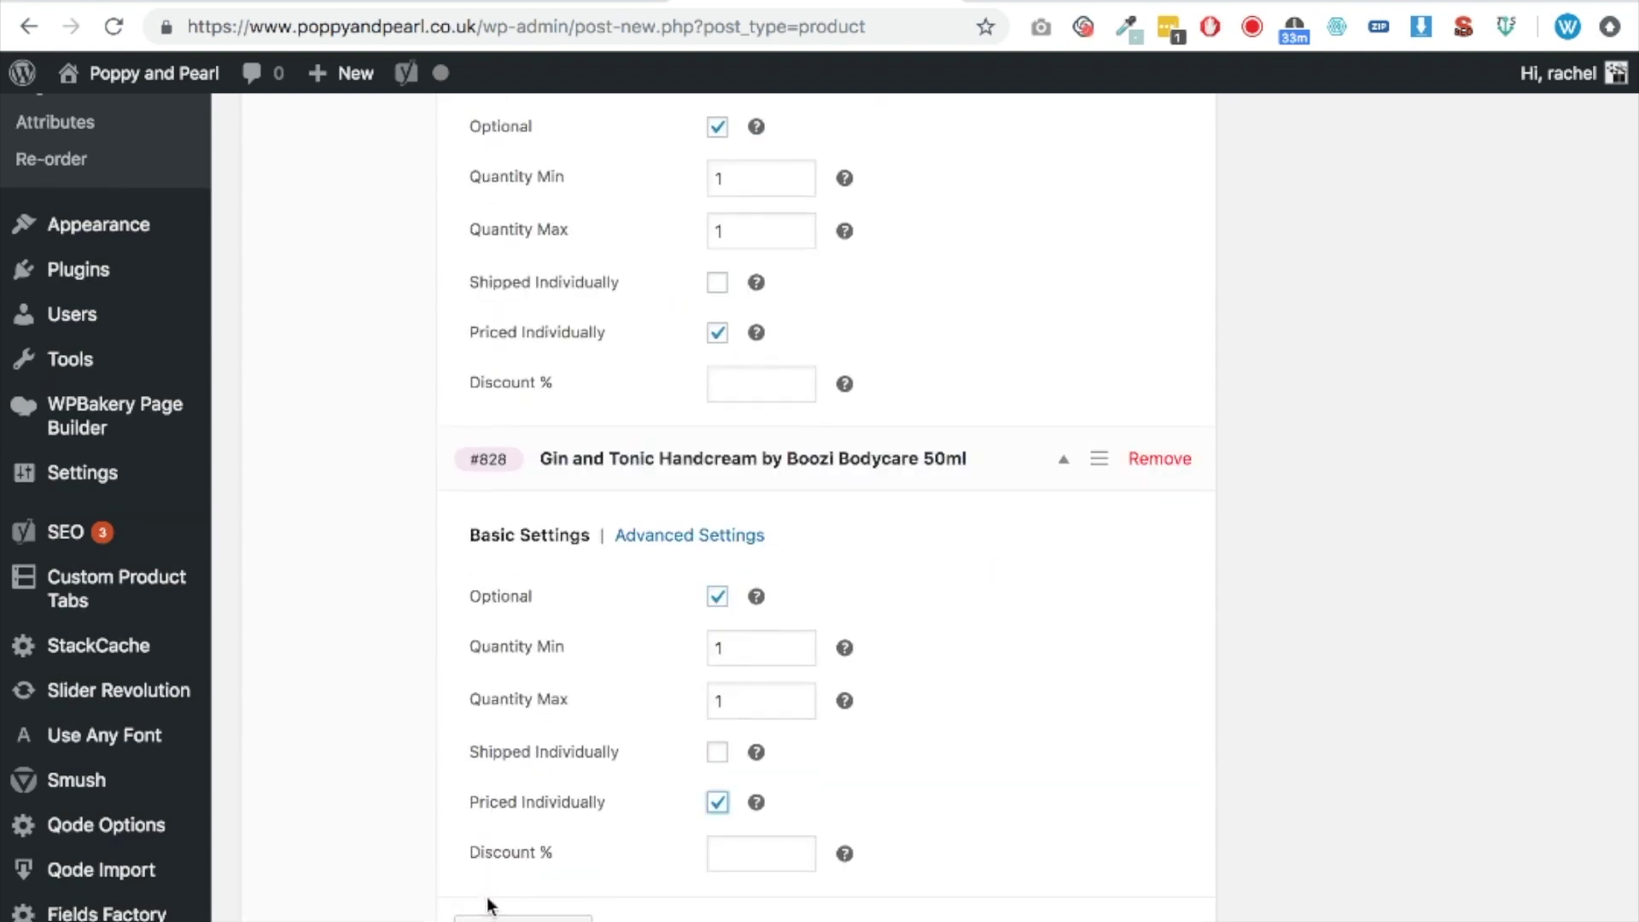
- Add the #830 Gin and Tonic Lip Balm as optional and priced individually
scroll(504, 895, "down", 3)
left_click(517, 762)
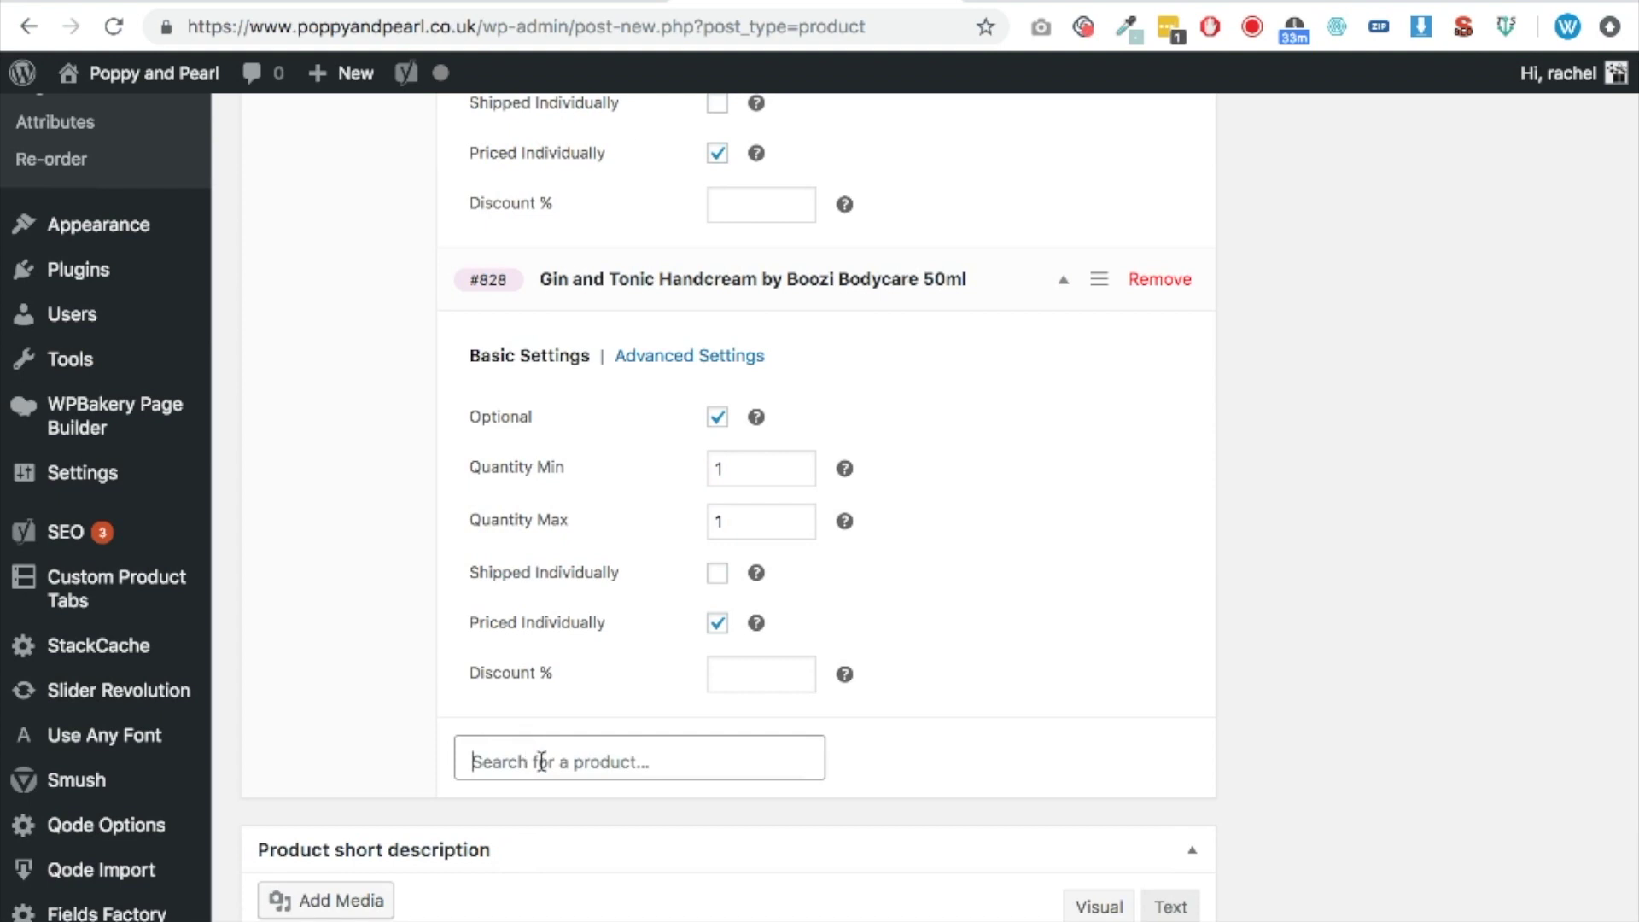
type("balm")
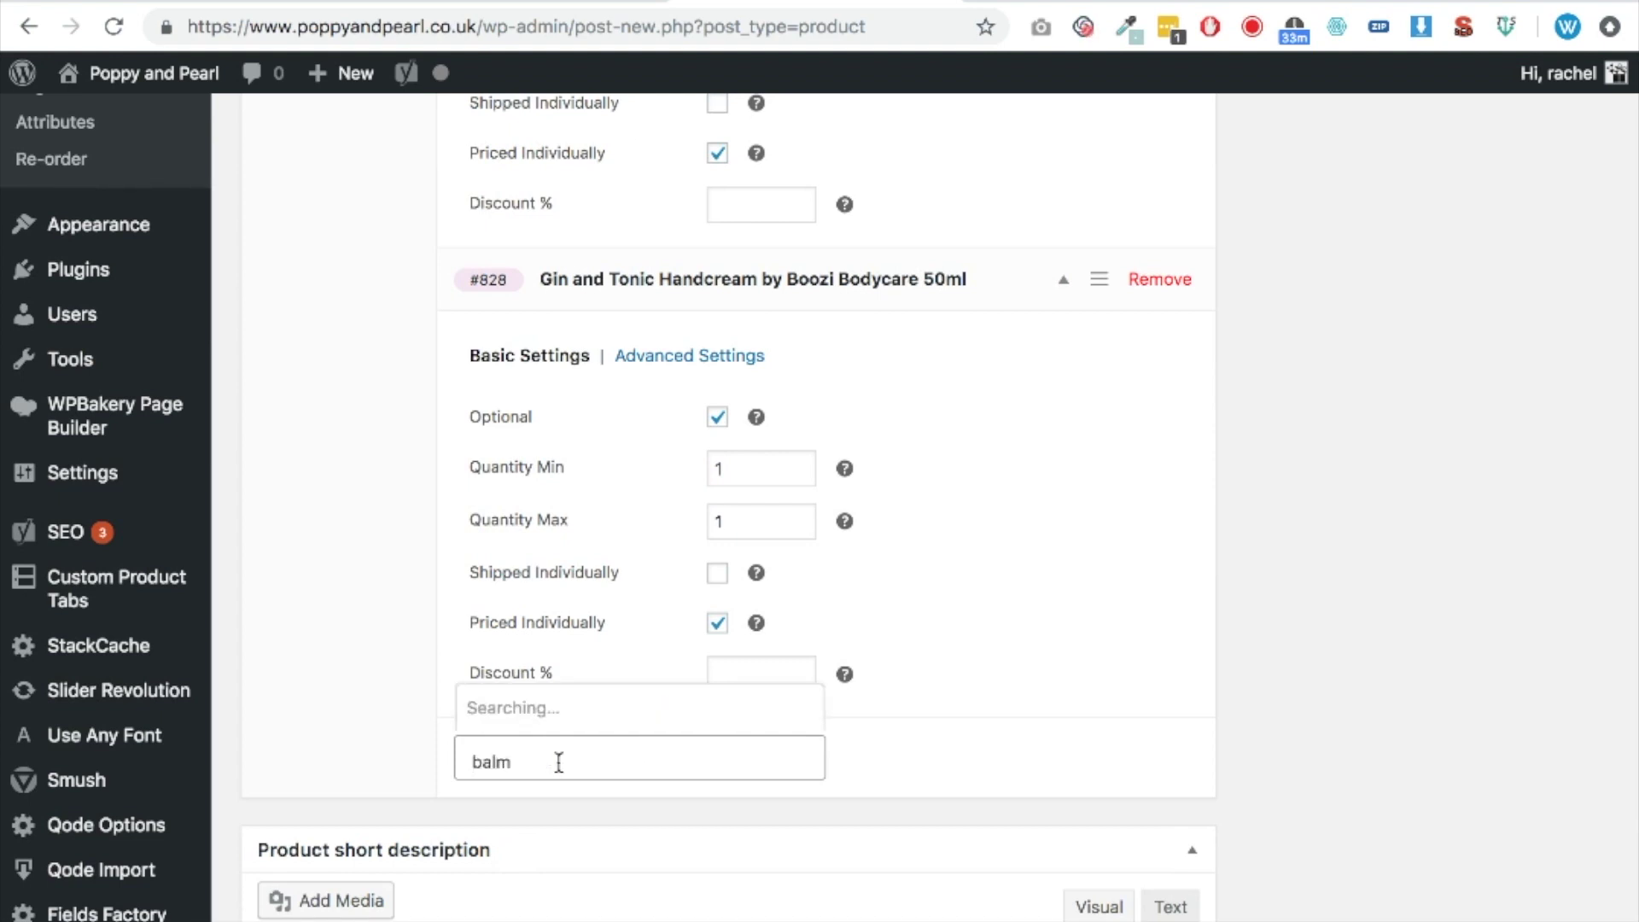
scroll(683, 677, "down", 2)
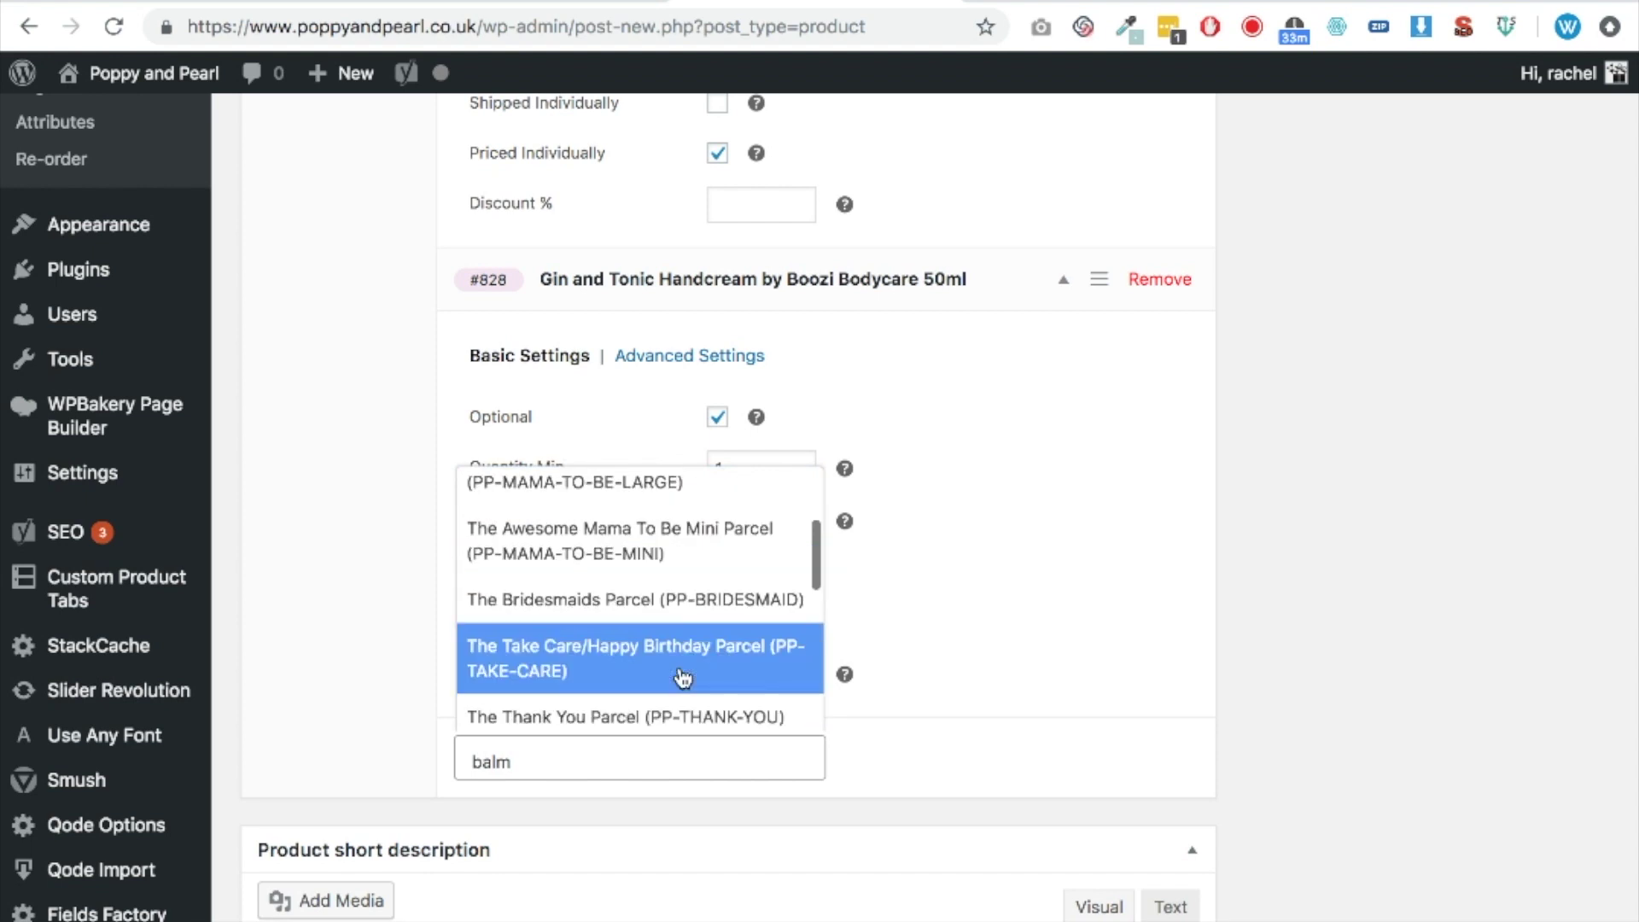
scroll(683, 676, "down", 3)
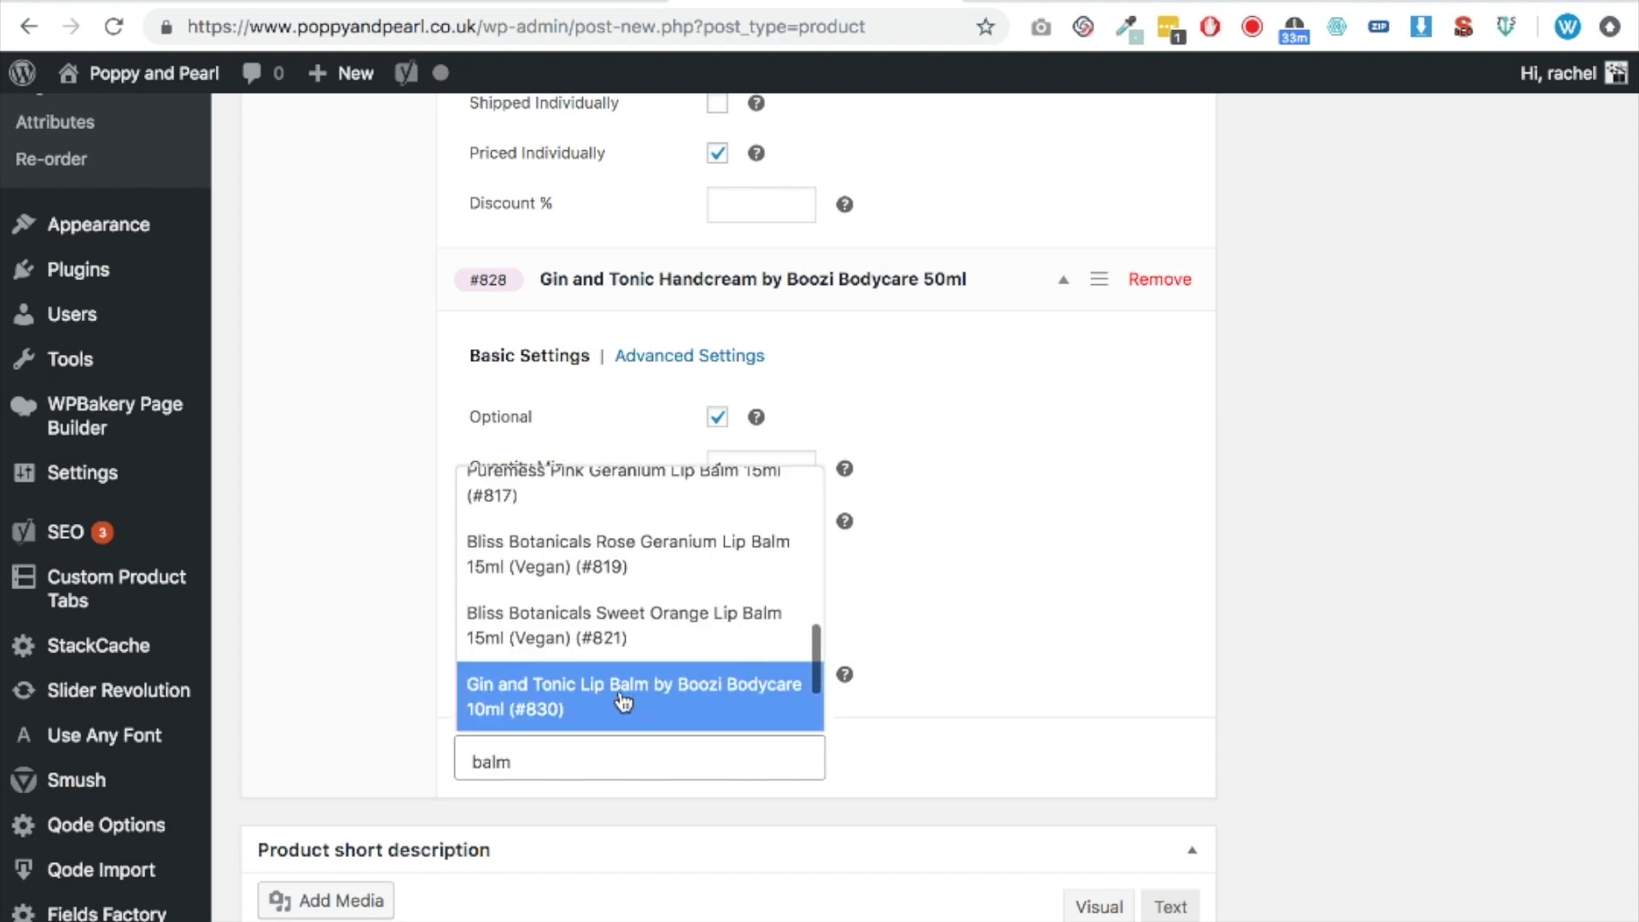
left_click(622, 701)
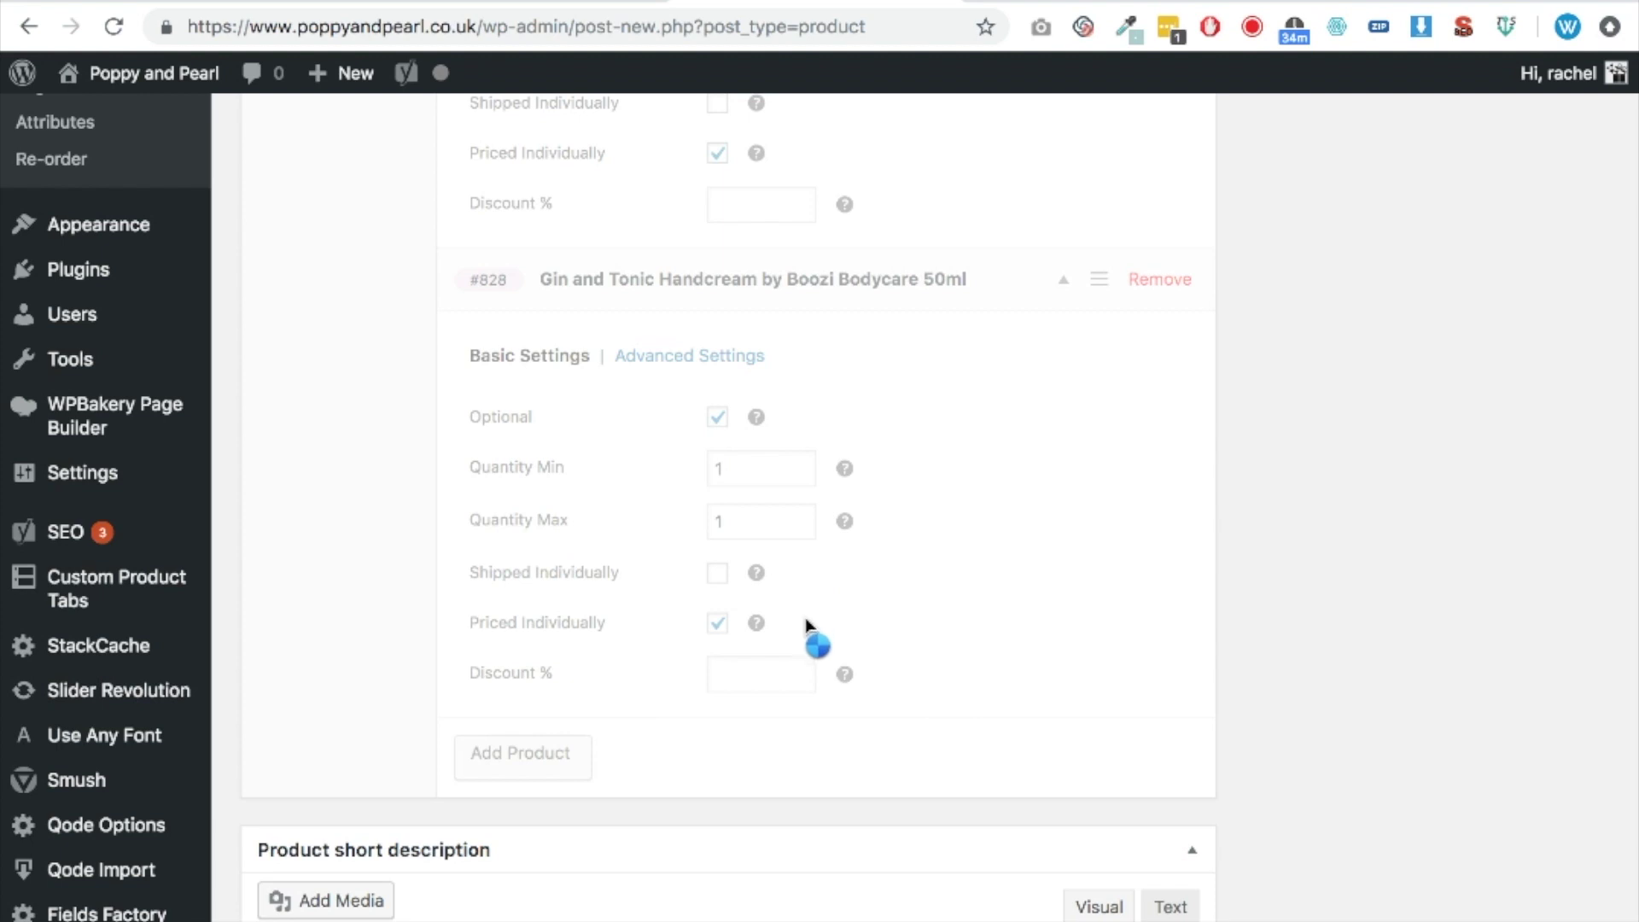
scroll(905, 653, "down", 3)
scroll(872, 647, "down", 1)
left_click(717, 569)
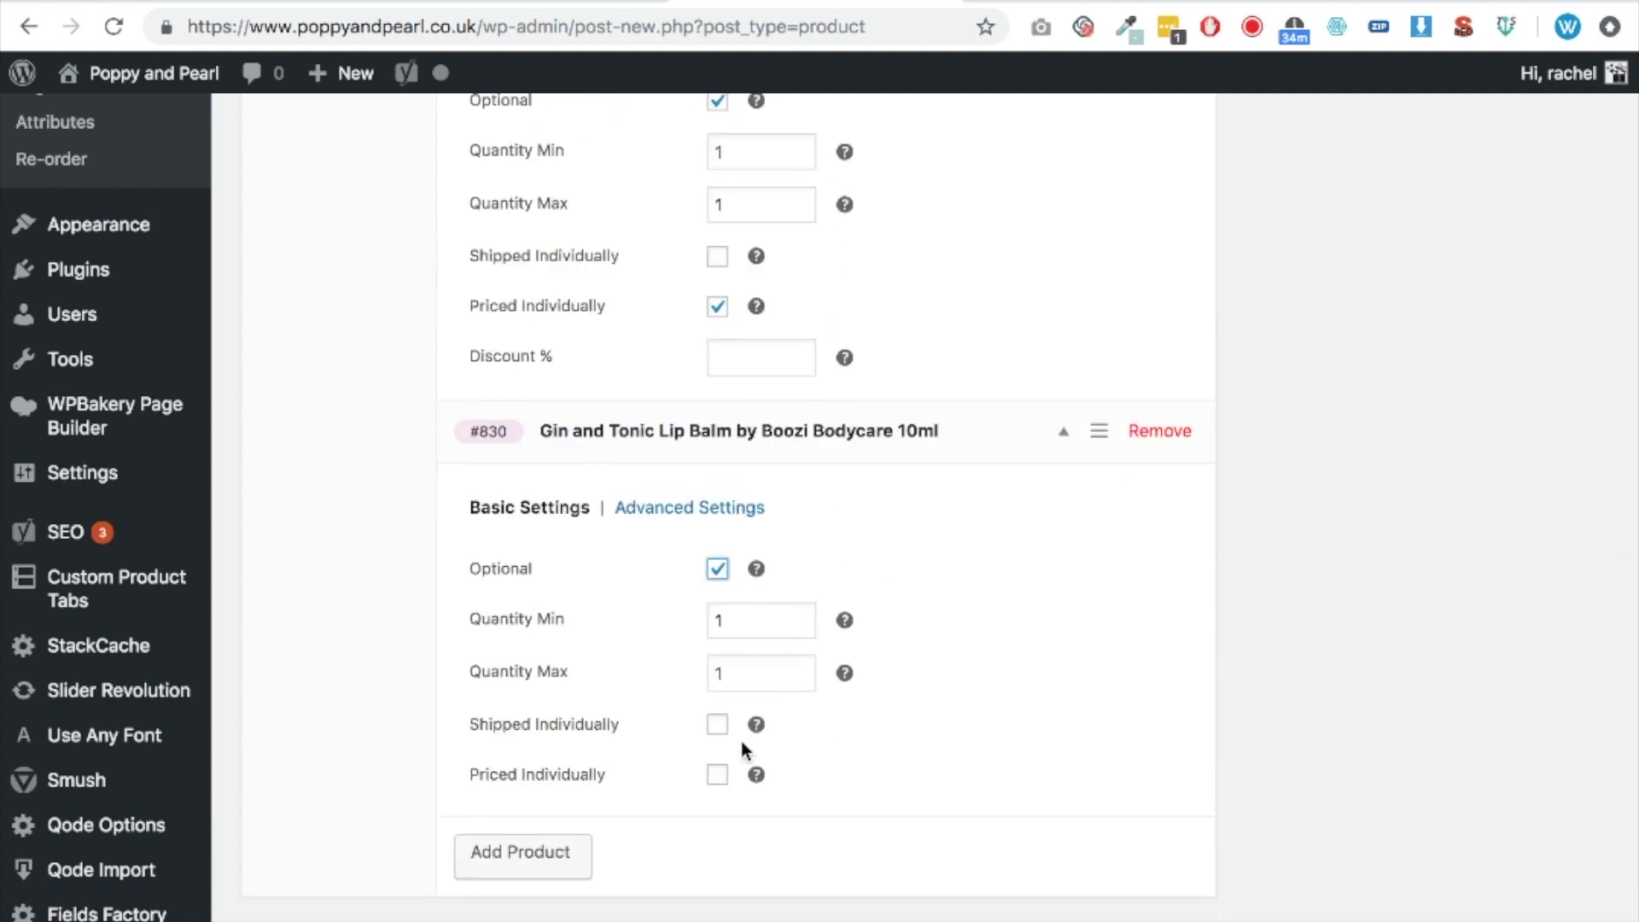
left_click(718, 775)
scroll(1010, 768, "down", 3)
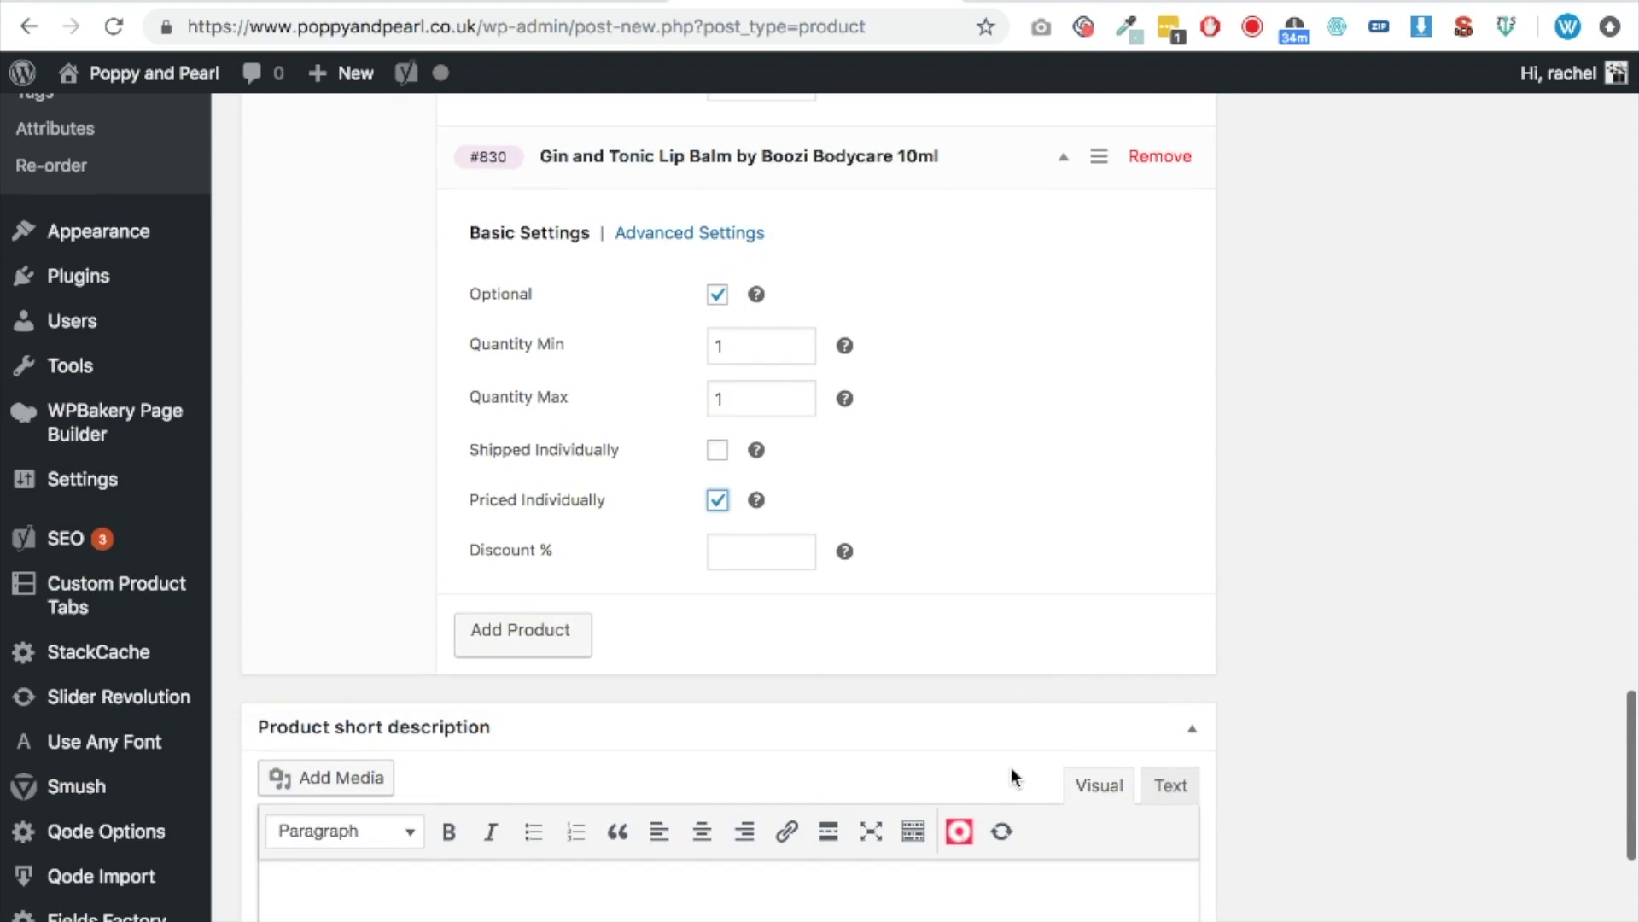
scroll(1101, 649, "down", 8)
scroll(1110, 649, "up", 7)
- Publish the Beauty & Pamper bundle and scroll the Build Your Own Parcel editor to Components
scroll(1451, 691, "down", 2)
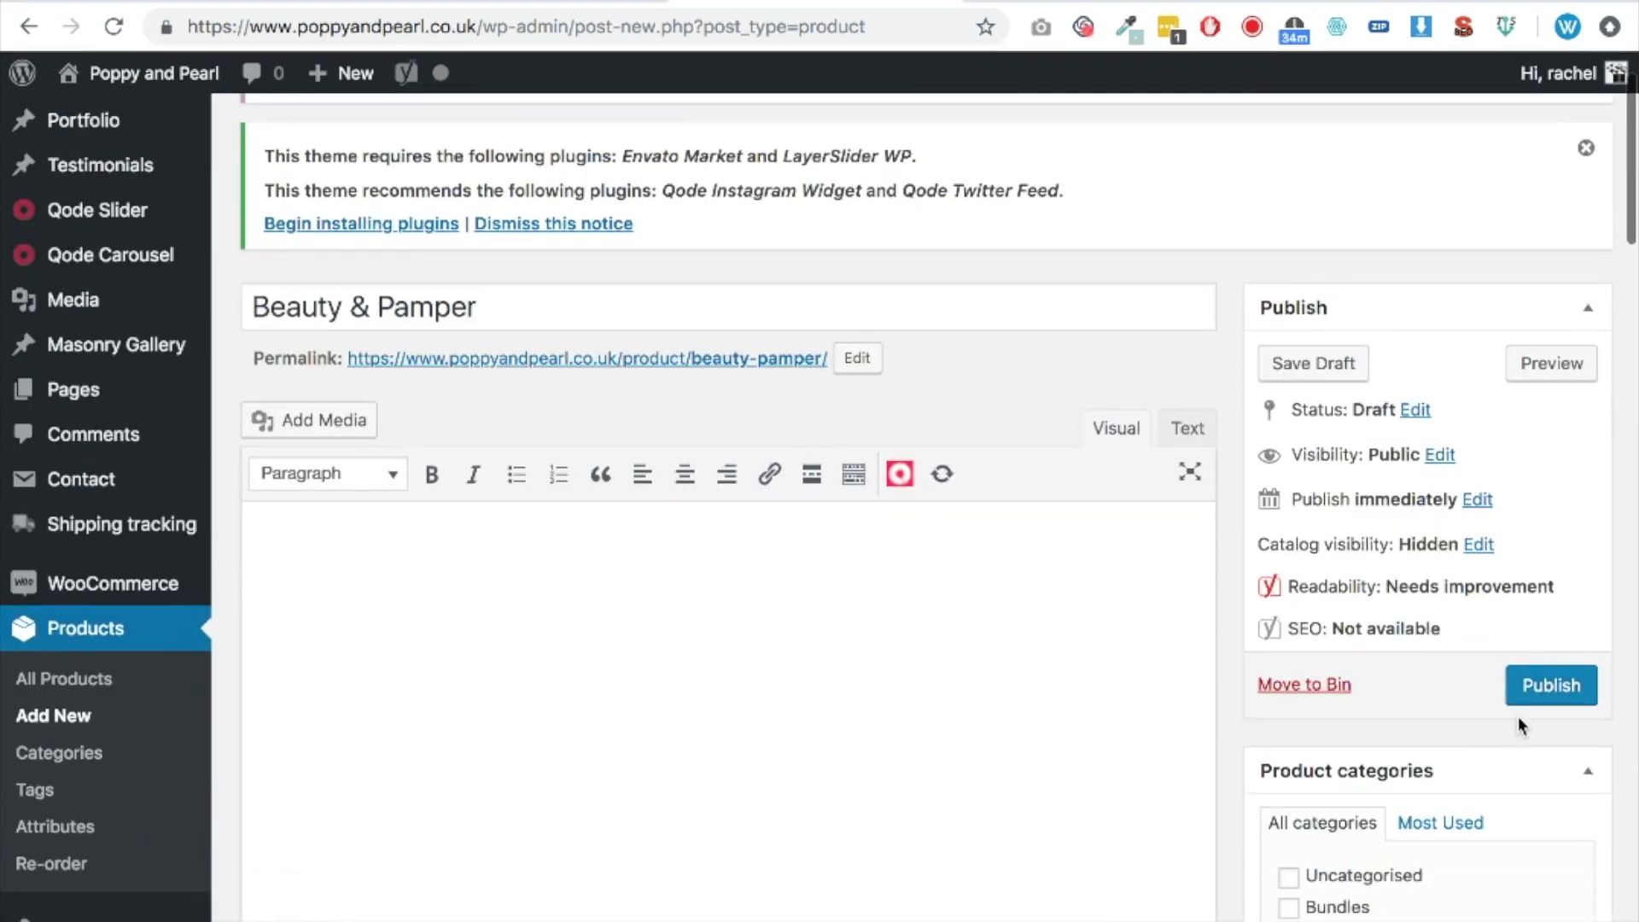
left_click(1548, 687)
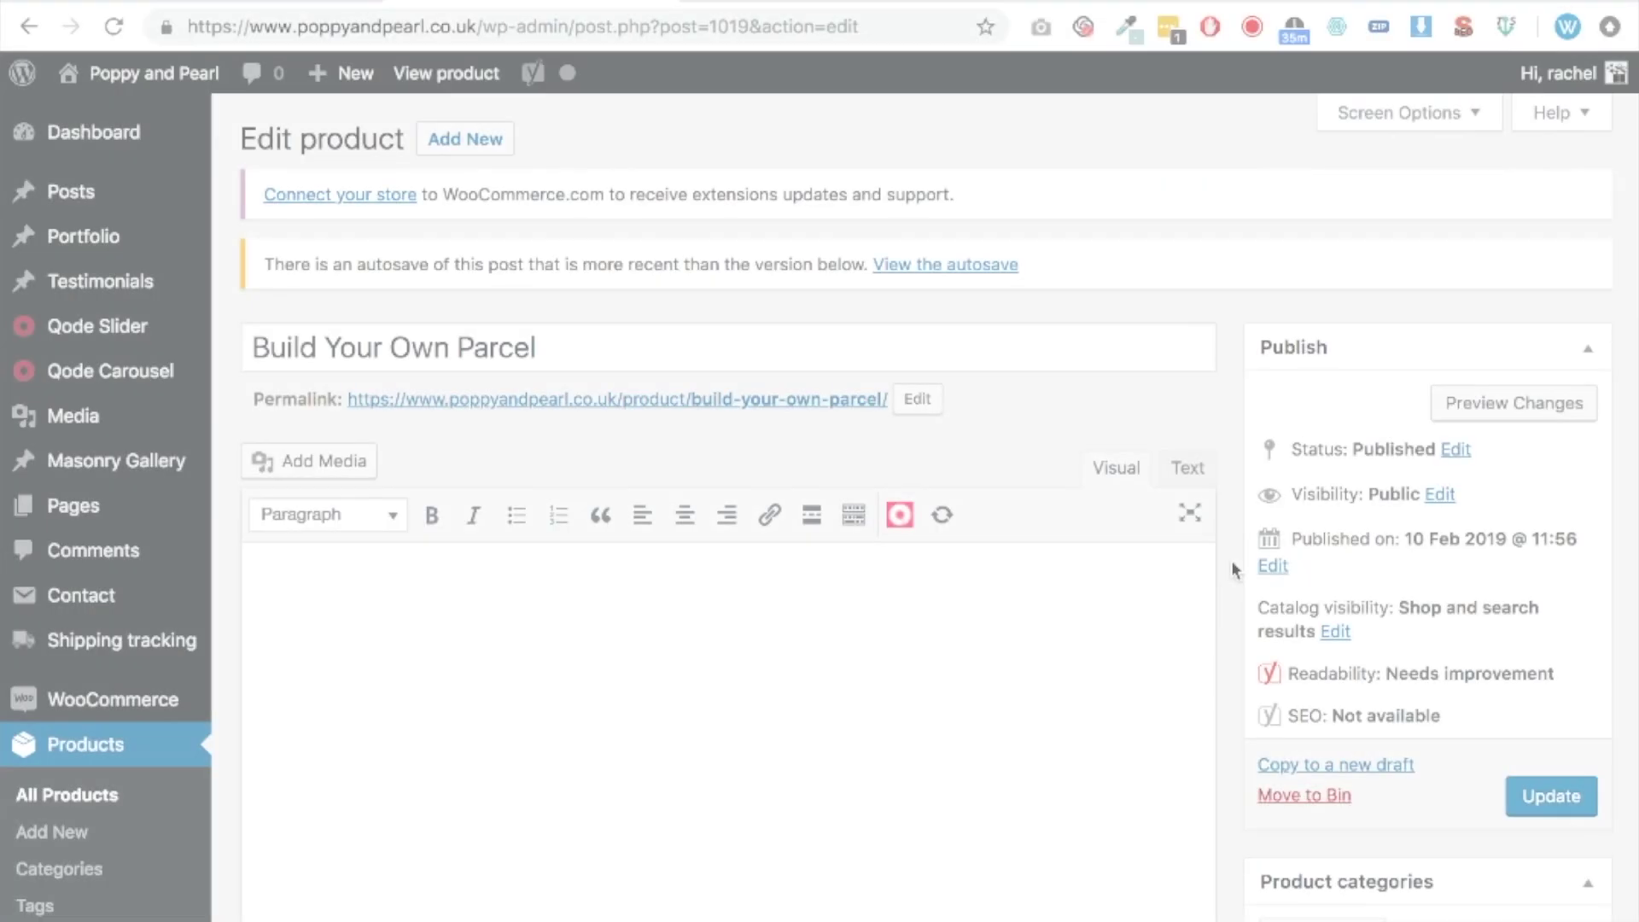
scroll(1233, 569, "down", 3)
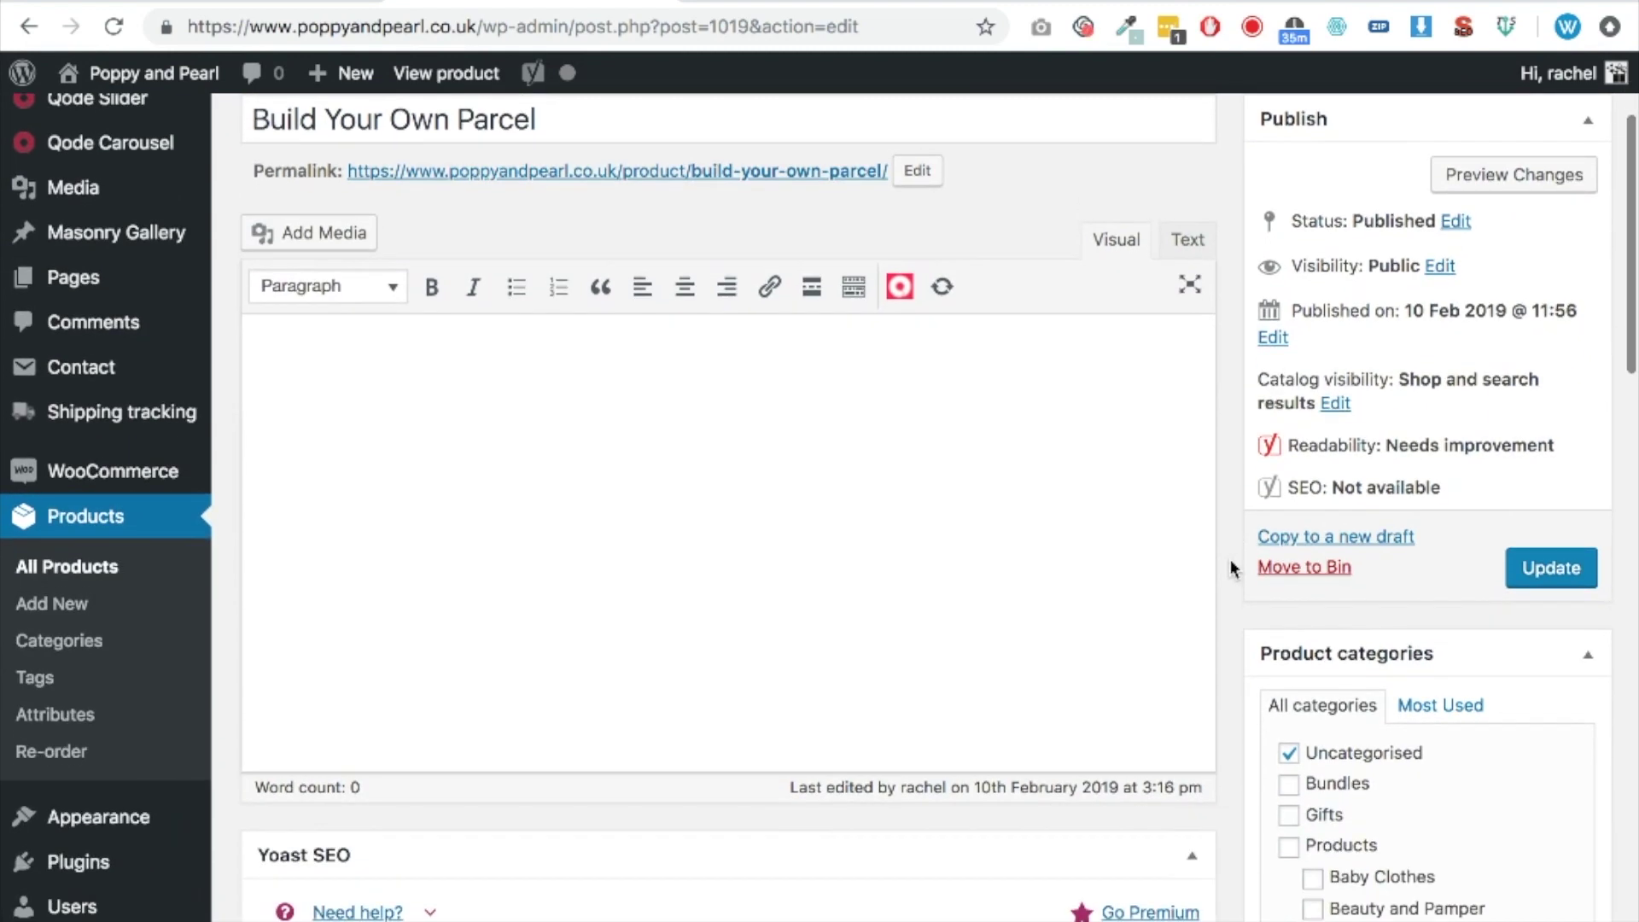
scroll(1230, 567, "down", 9)
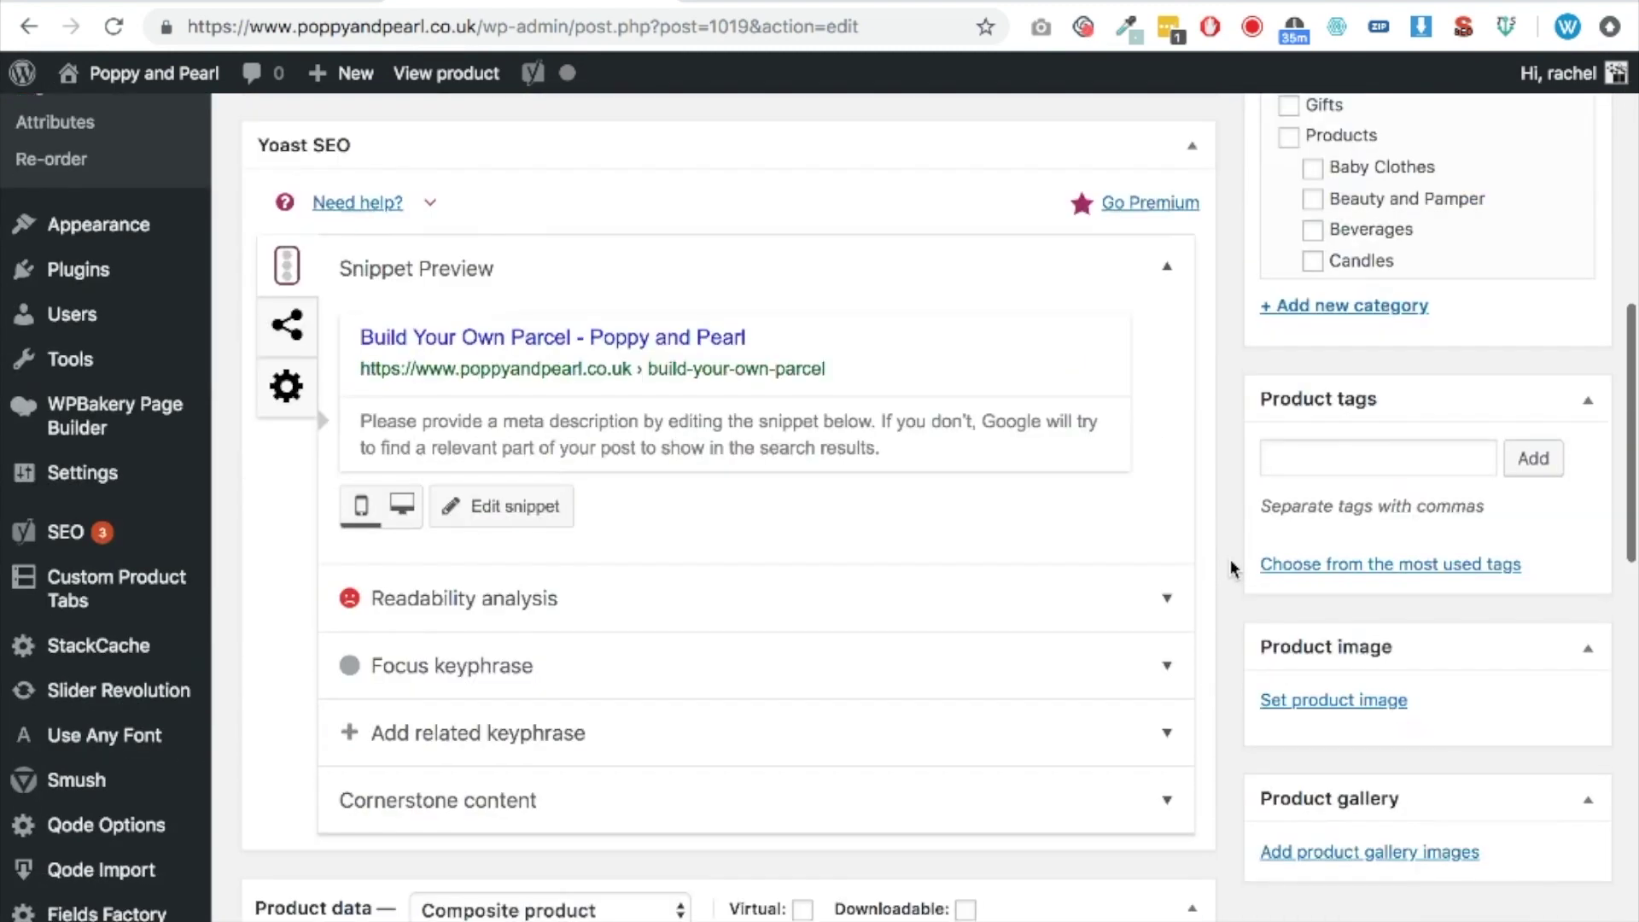
scroll(1230, 560, "down", 7)
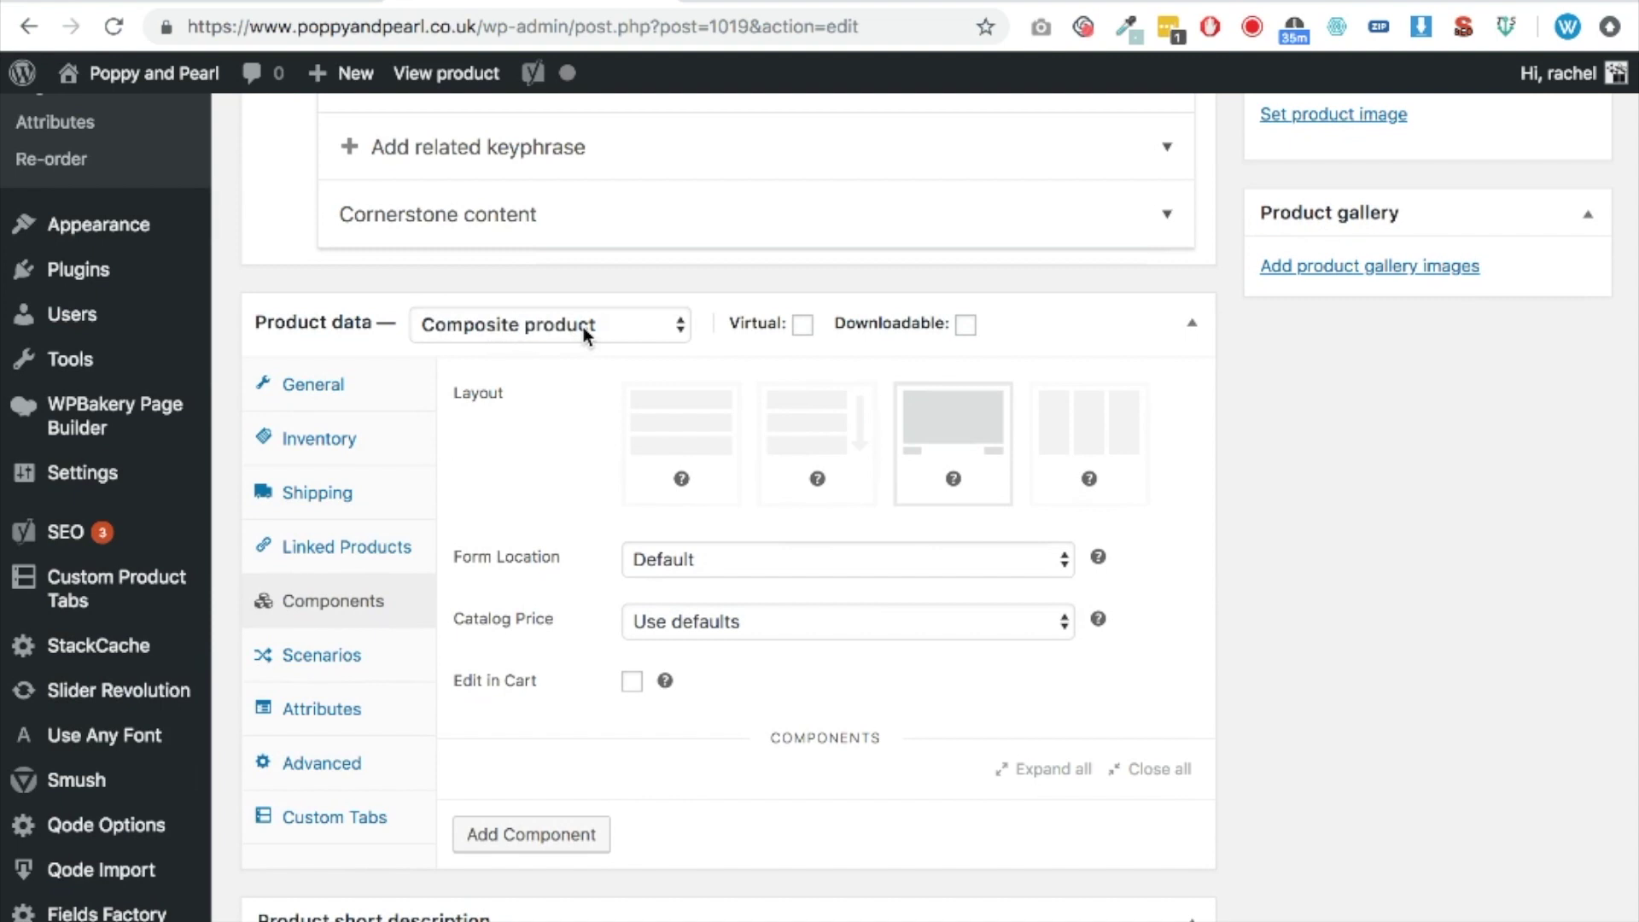
scroll(529, 555, "down", 1)
- Add a component named 'Baby Clothes' offering the Baby Clothes (#1074) product
left_click(517, 751)
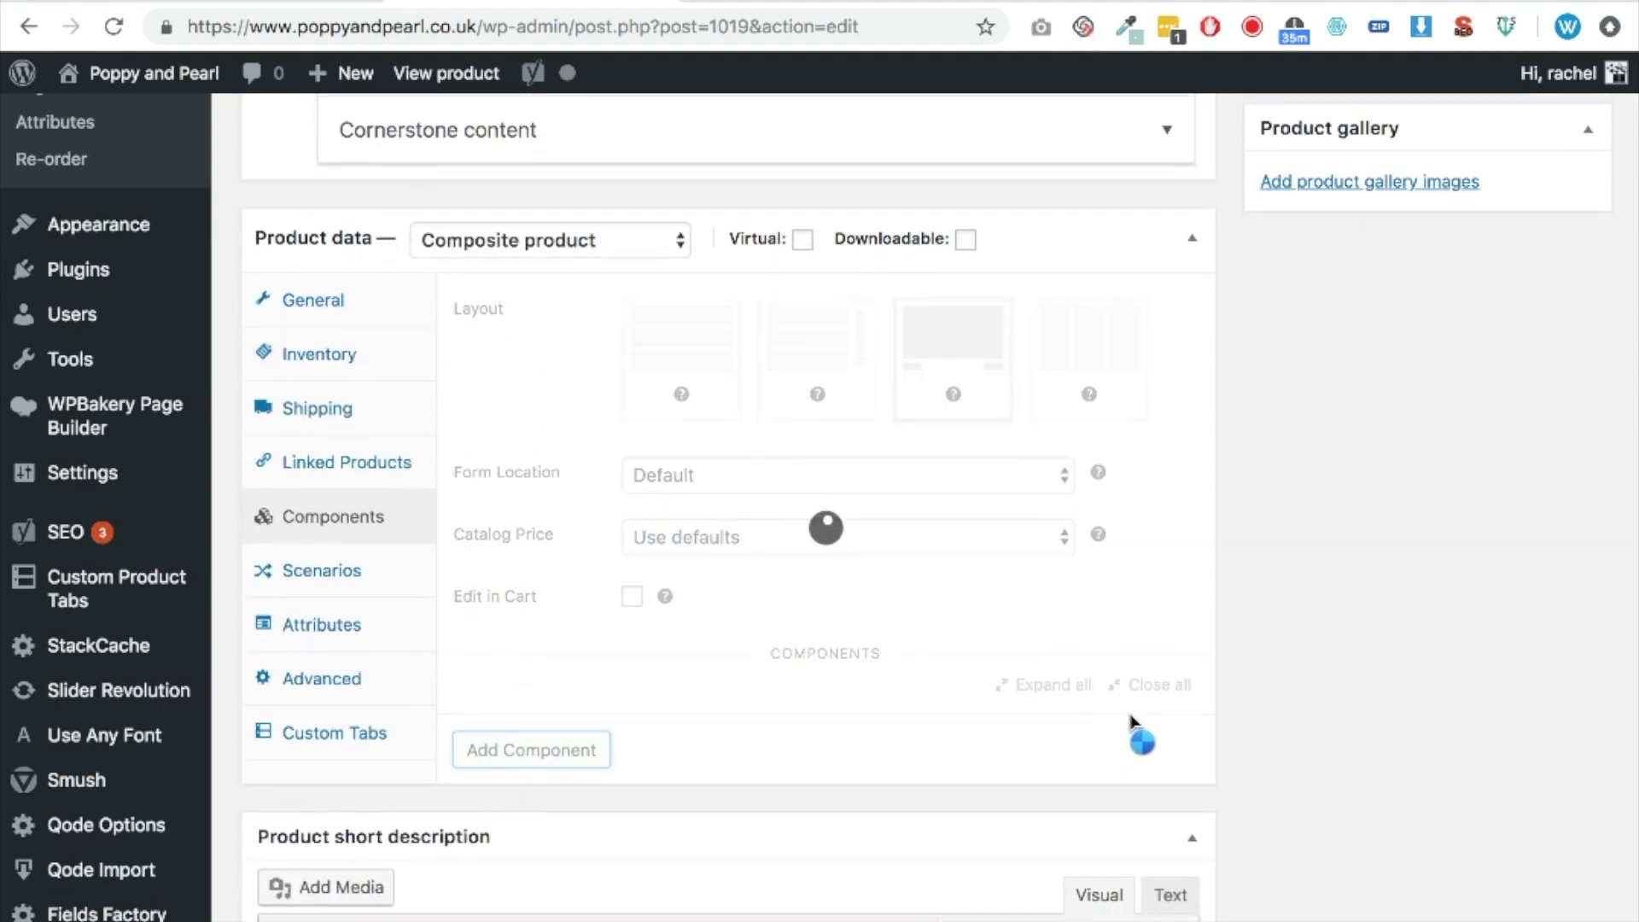
scroll(786, 618, "down", 5)
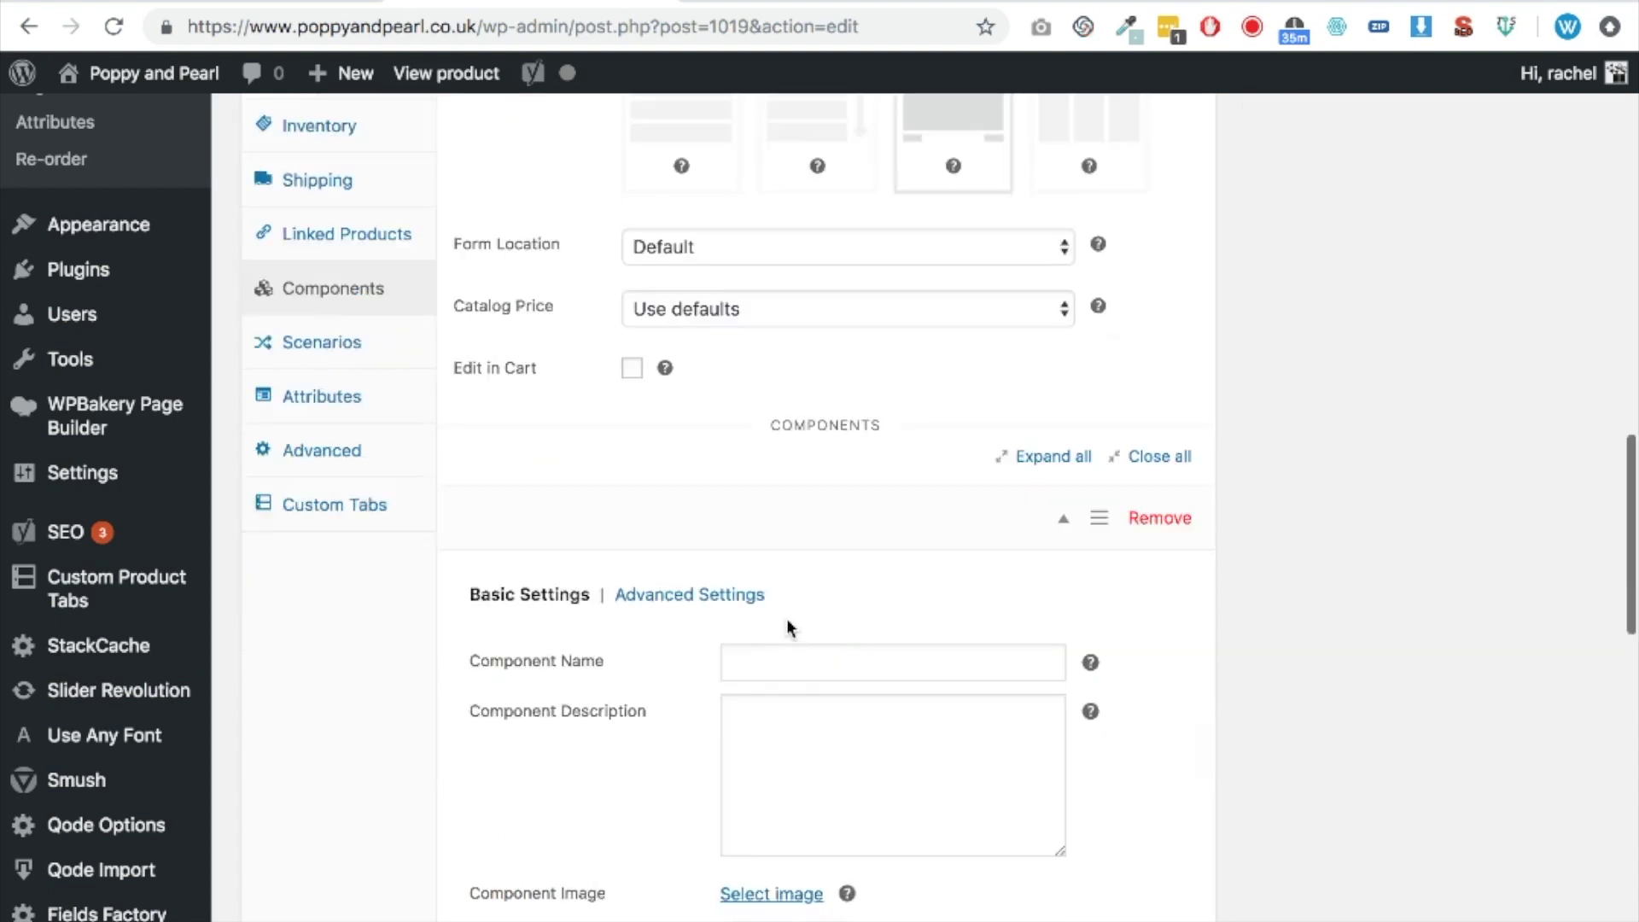
left_click(804, 561)
type("Baby C")
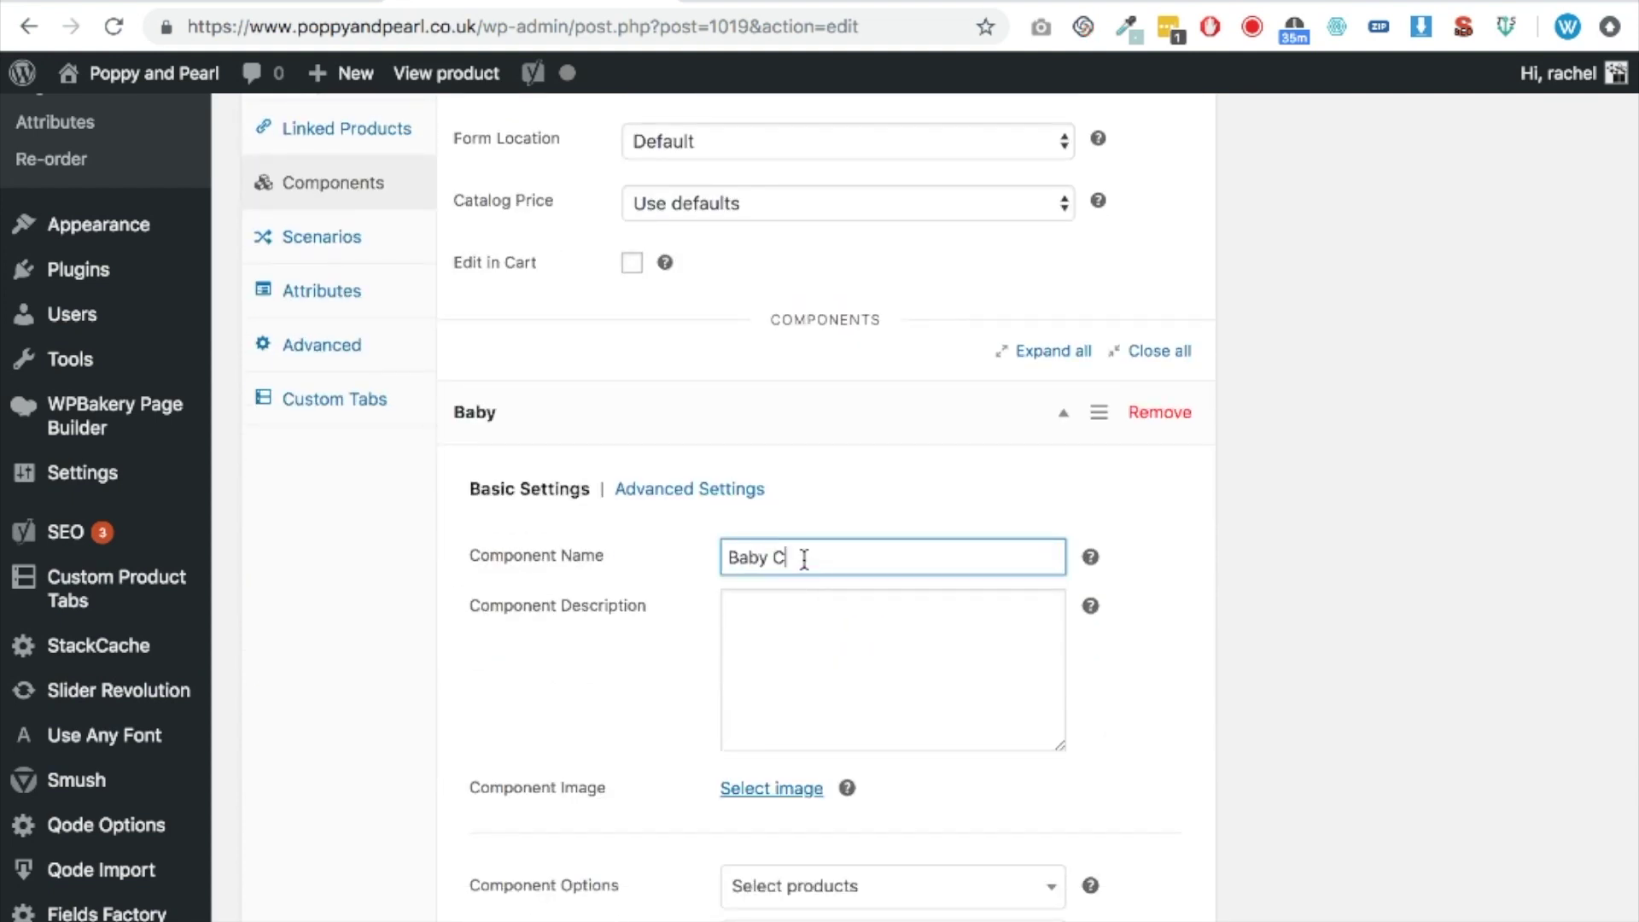
type("lothes")
scroll(874, 600, "down", 3)
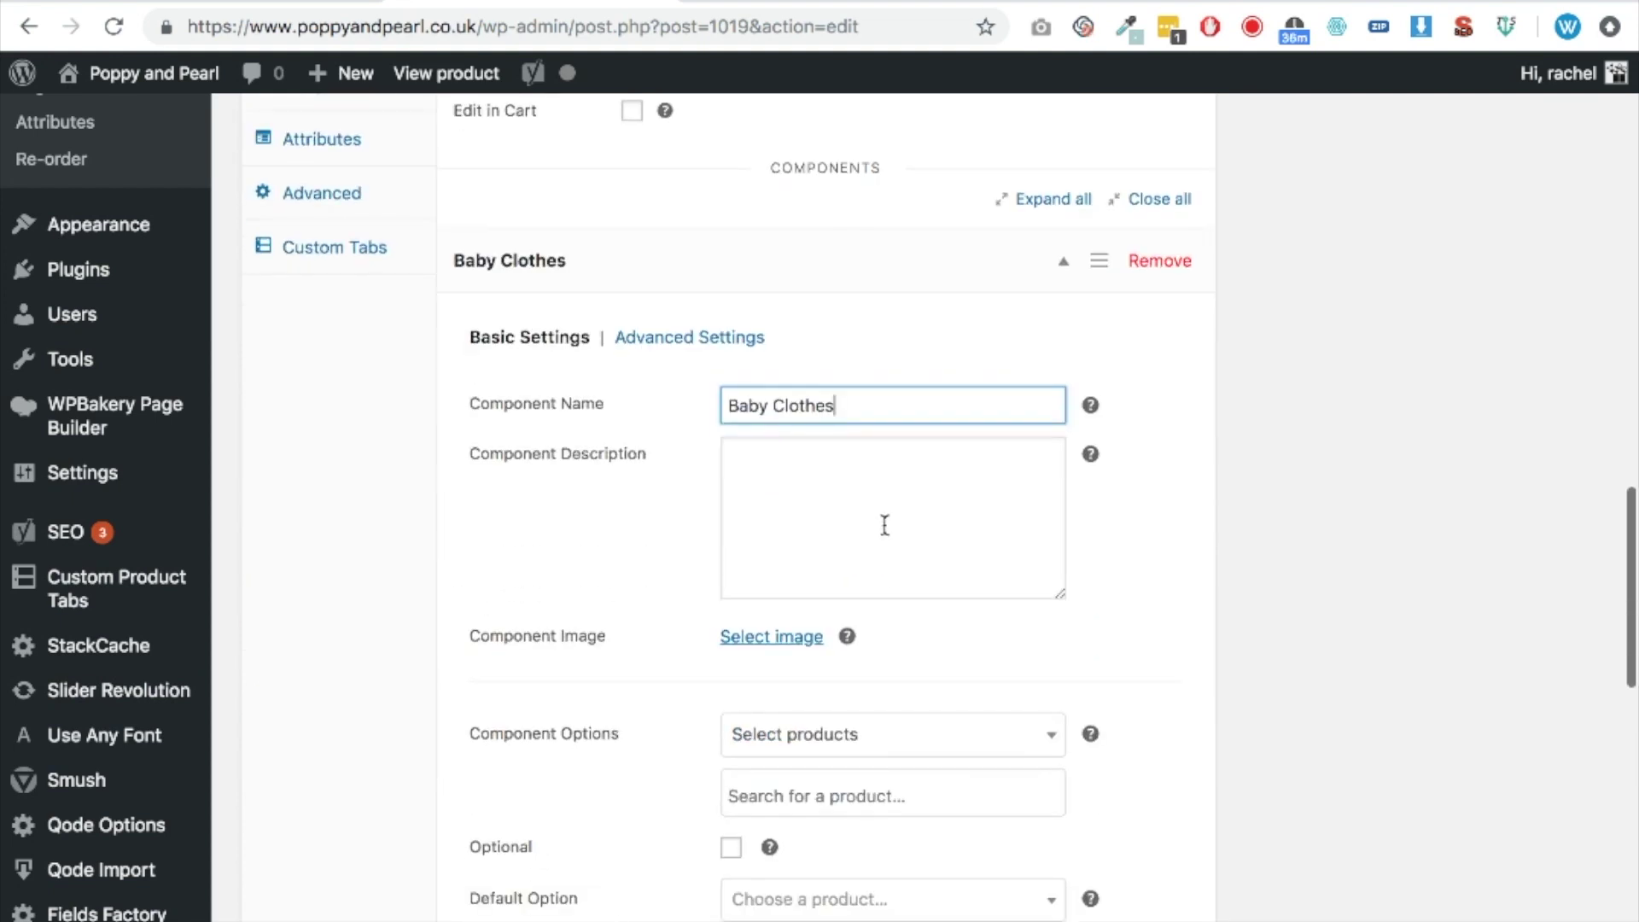
scroll(884, 524, "down", 3)
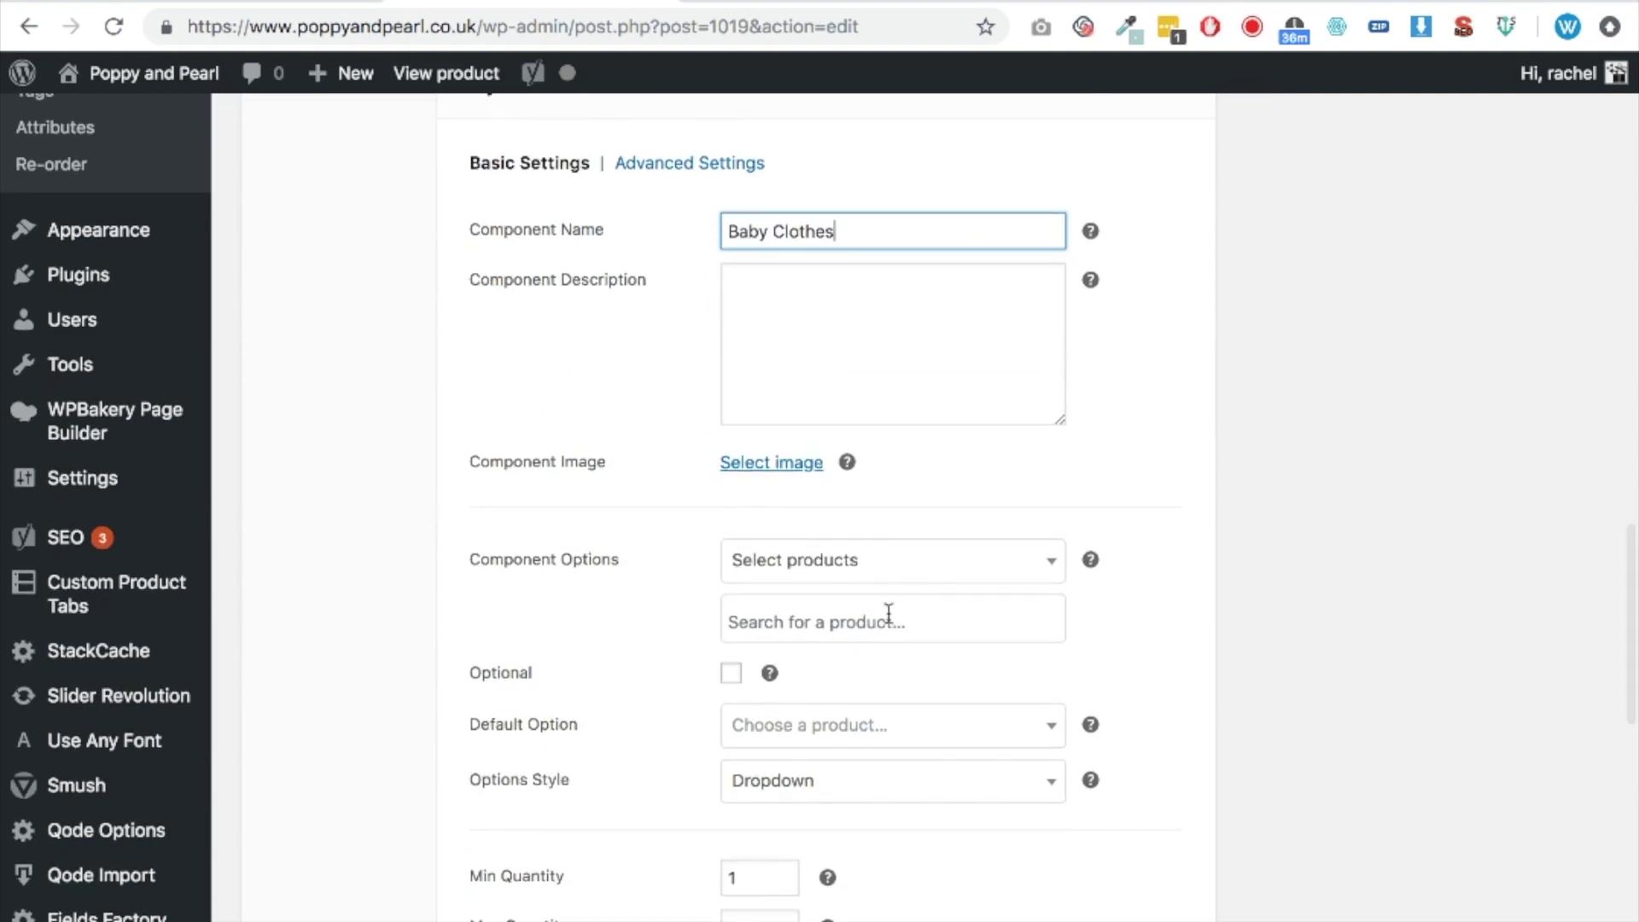
left_click(889, 613)
type("baby")
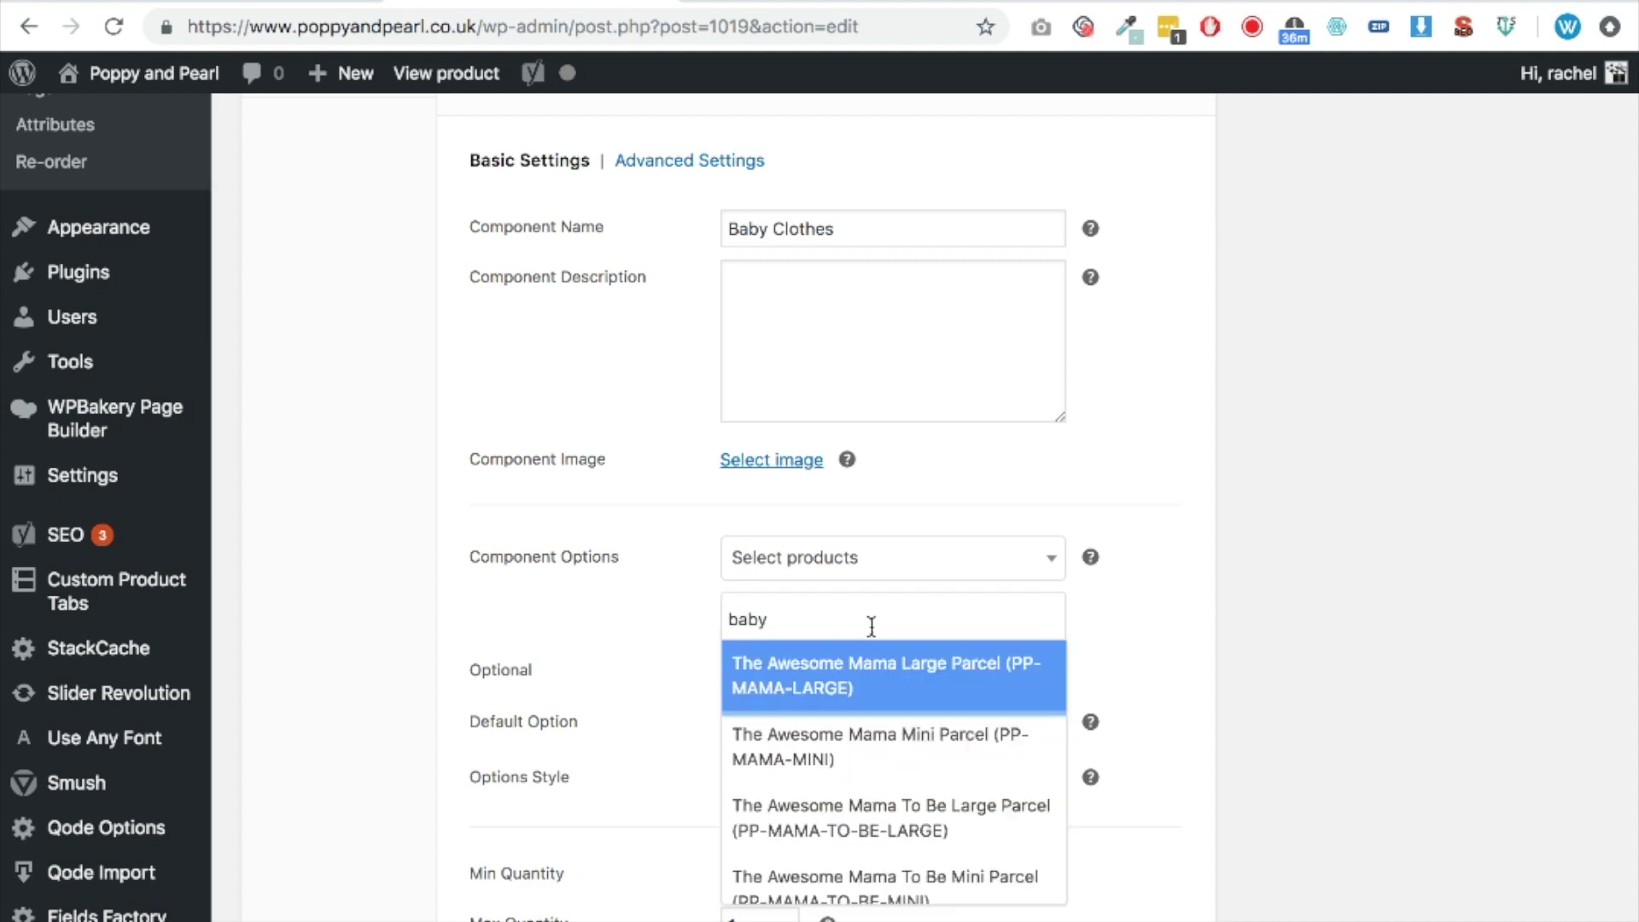
scroll(879, 823, "down", 6)
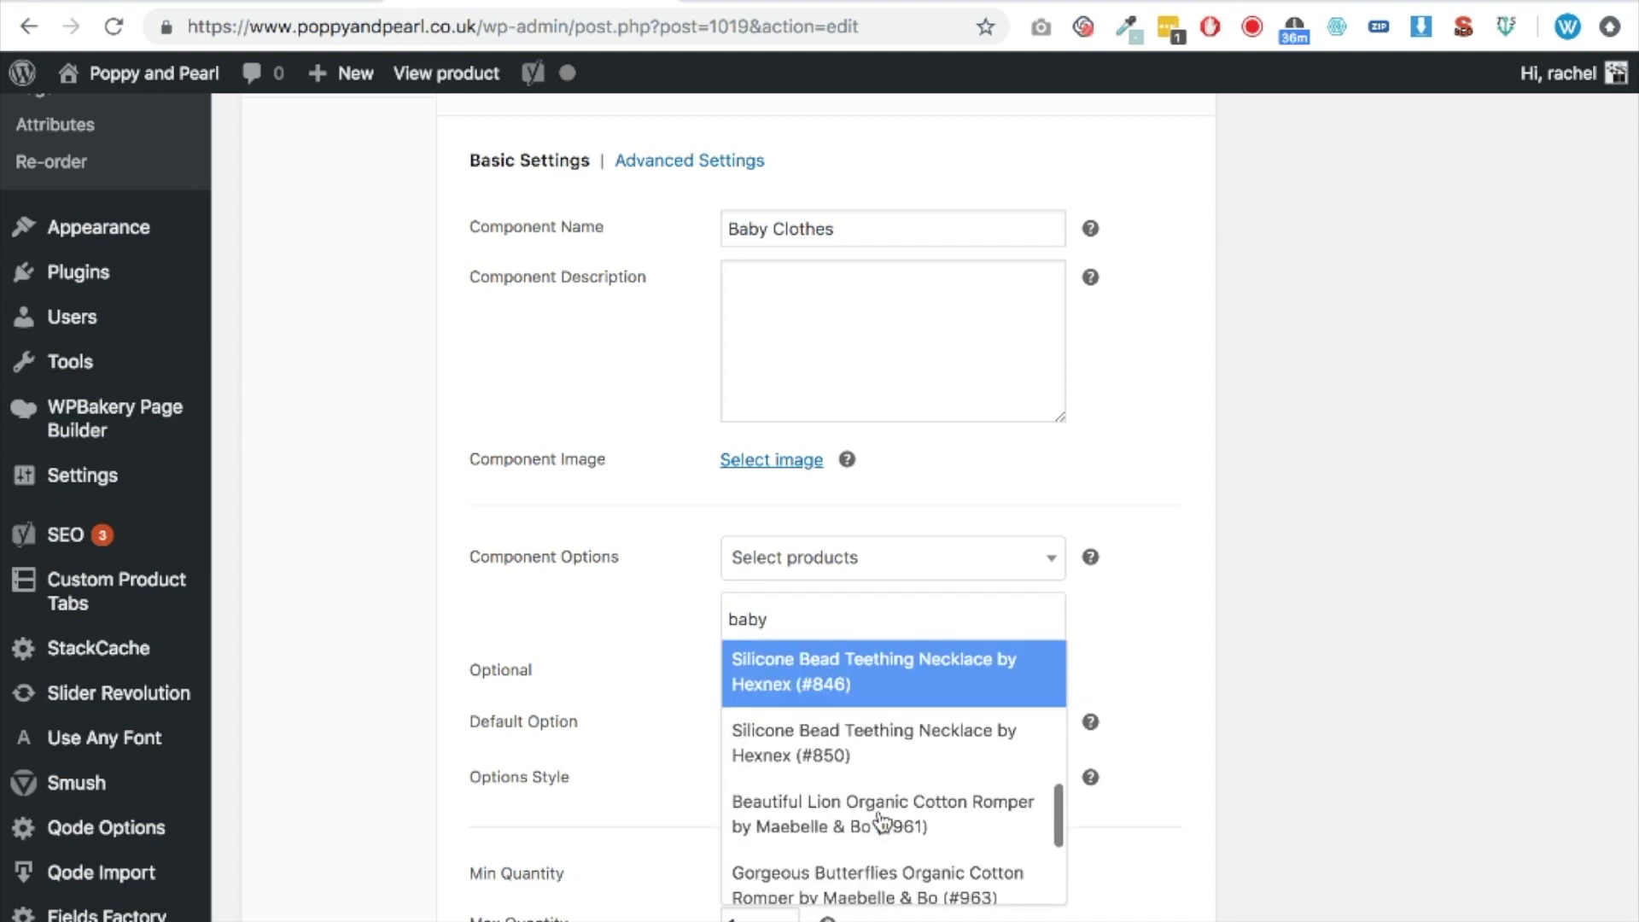
scroll(862, 844, "down", 3)
left_click(848, 879)
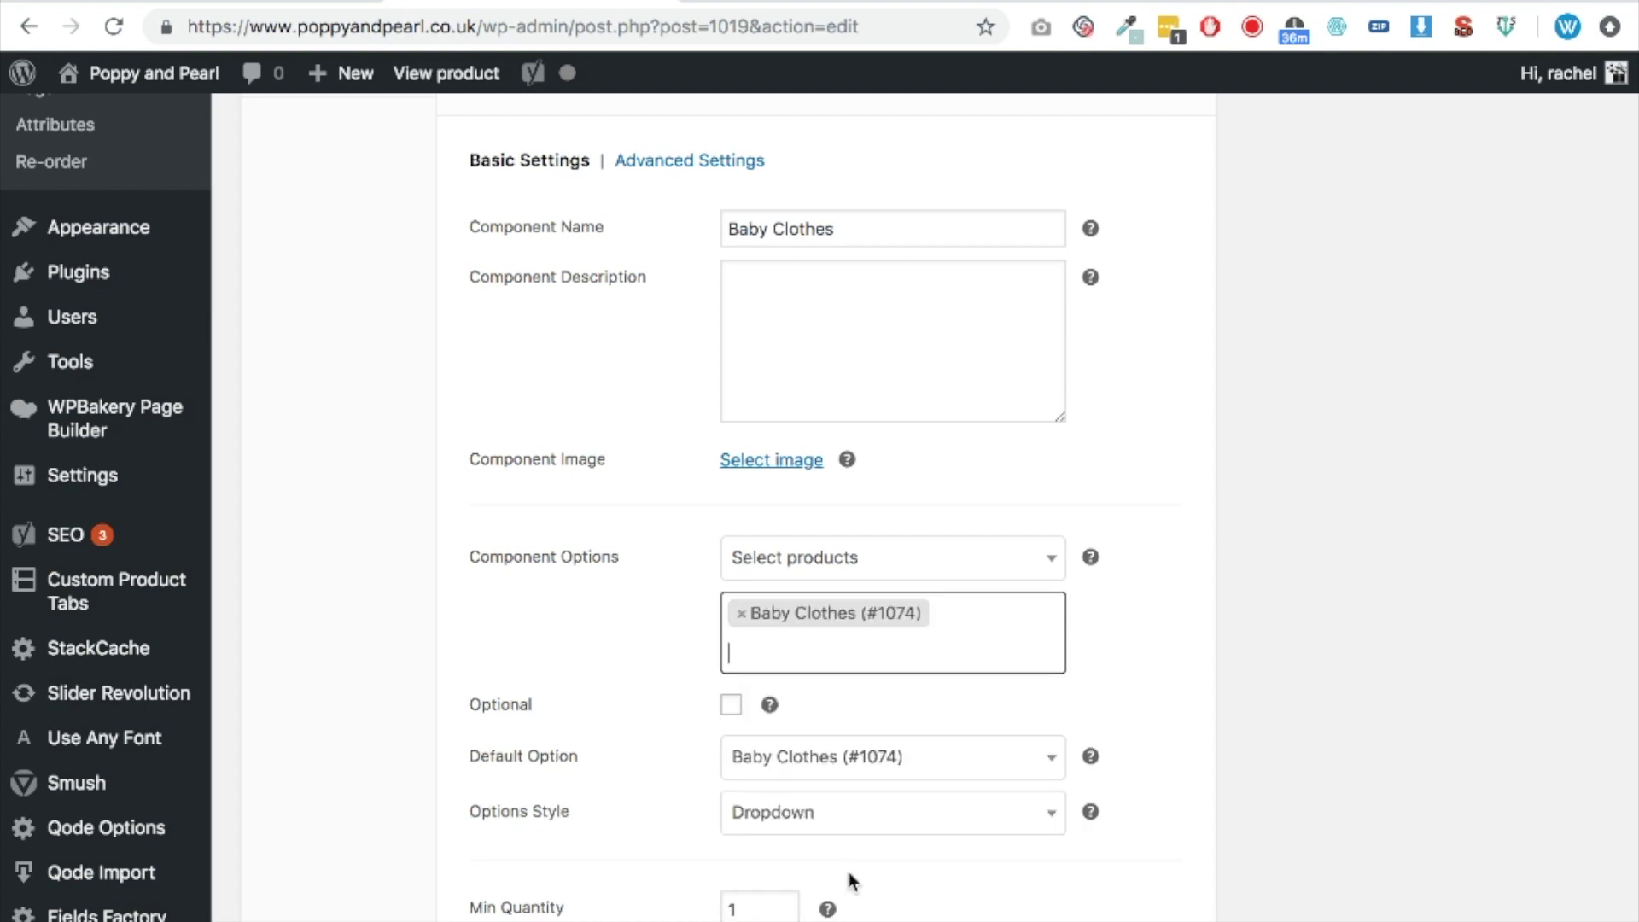
- Make the component optional, with Thumbnails style, max quantity 8, and individual pricing
left_click(731, 705)
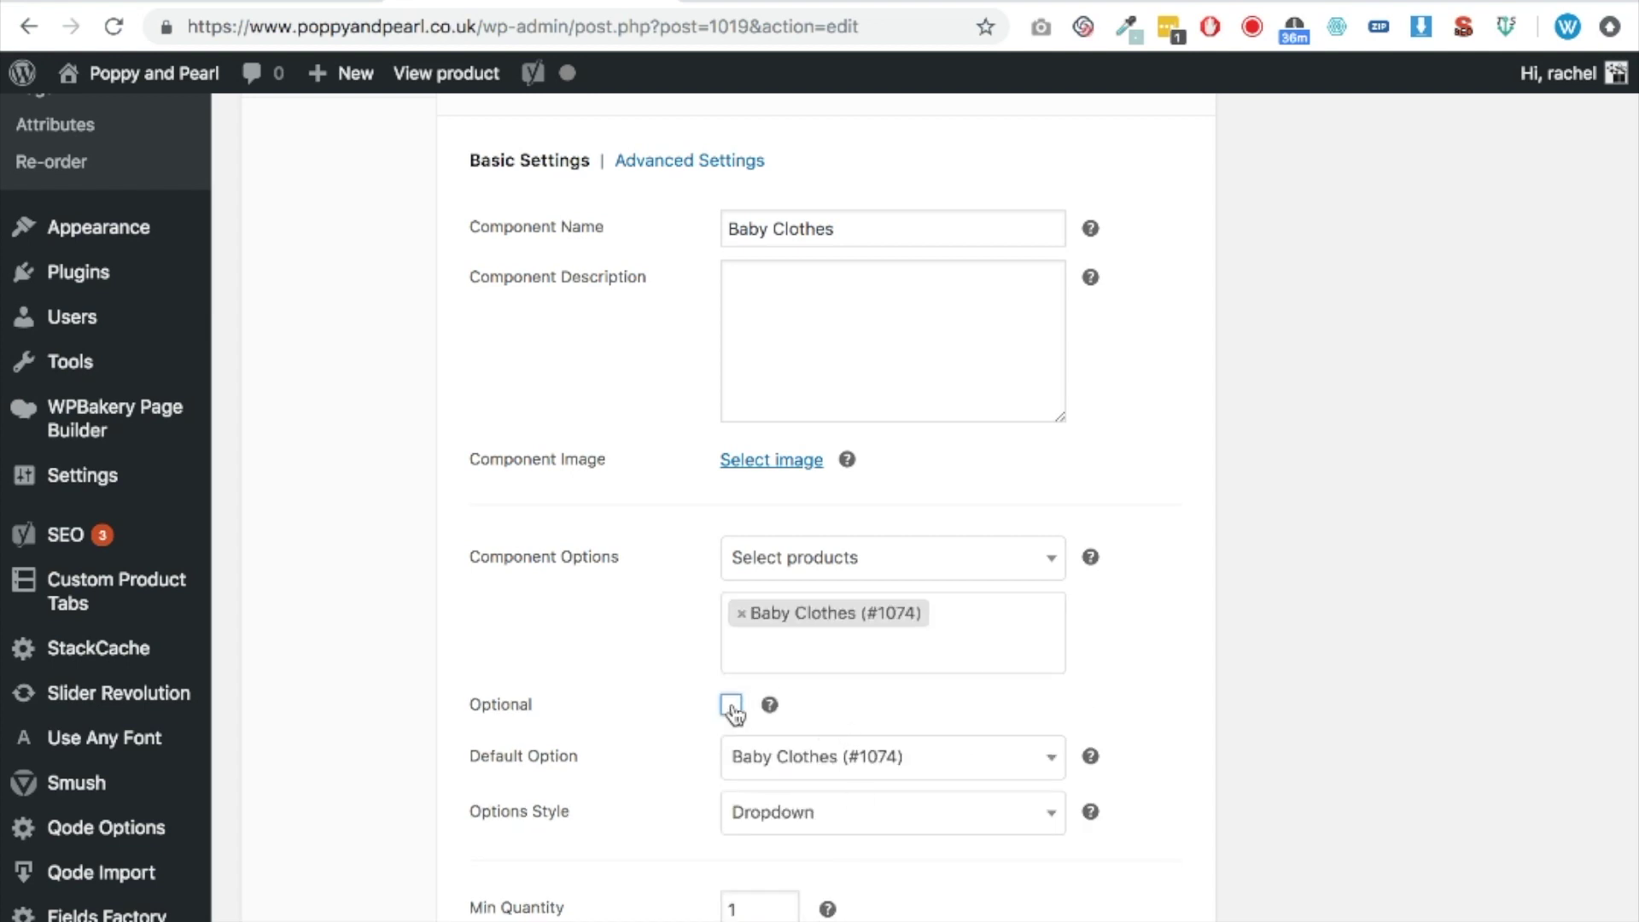
scroll(1105, 725, "down", 3)
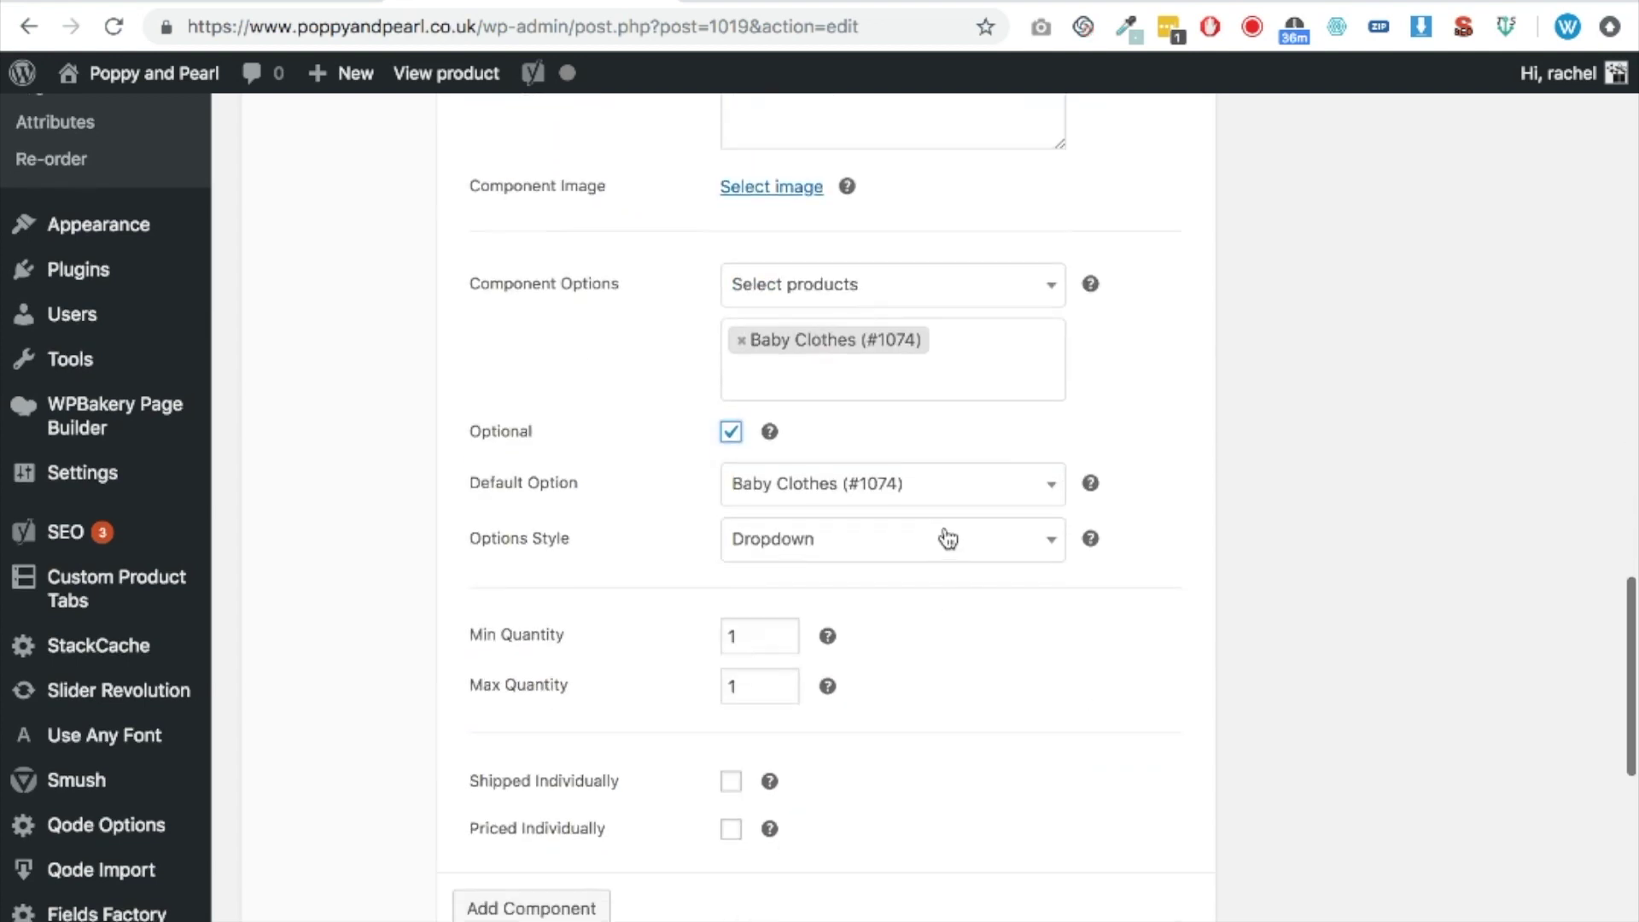
left_click(944, 537)
left_click(862, 637)
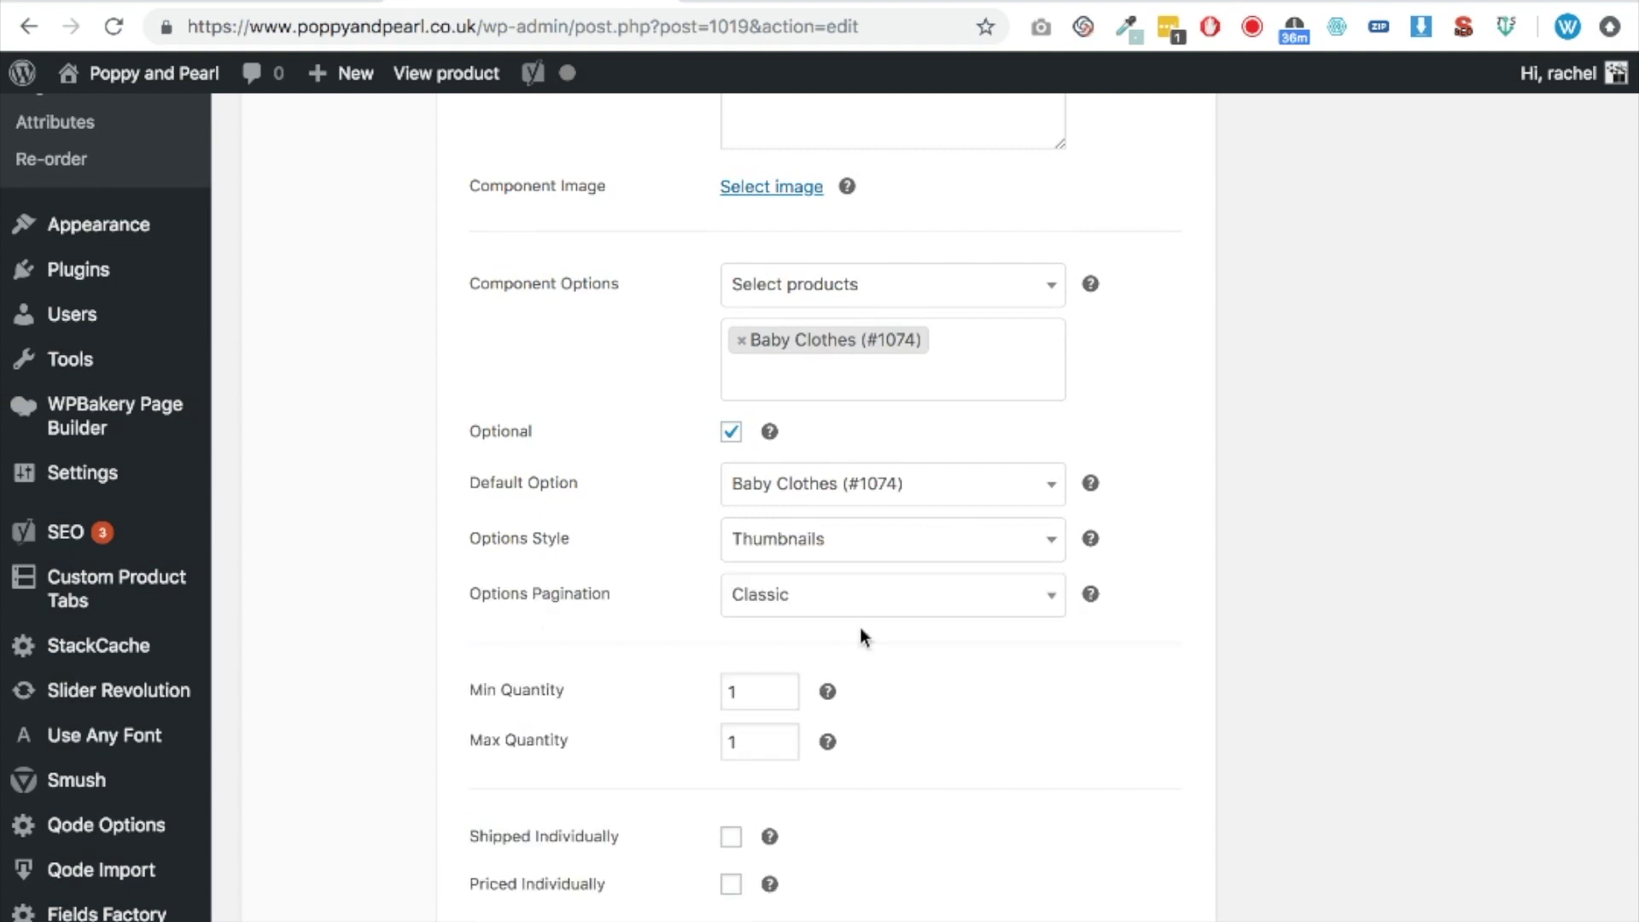
left_click(782, 736)
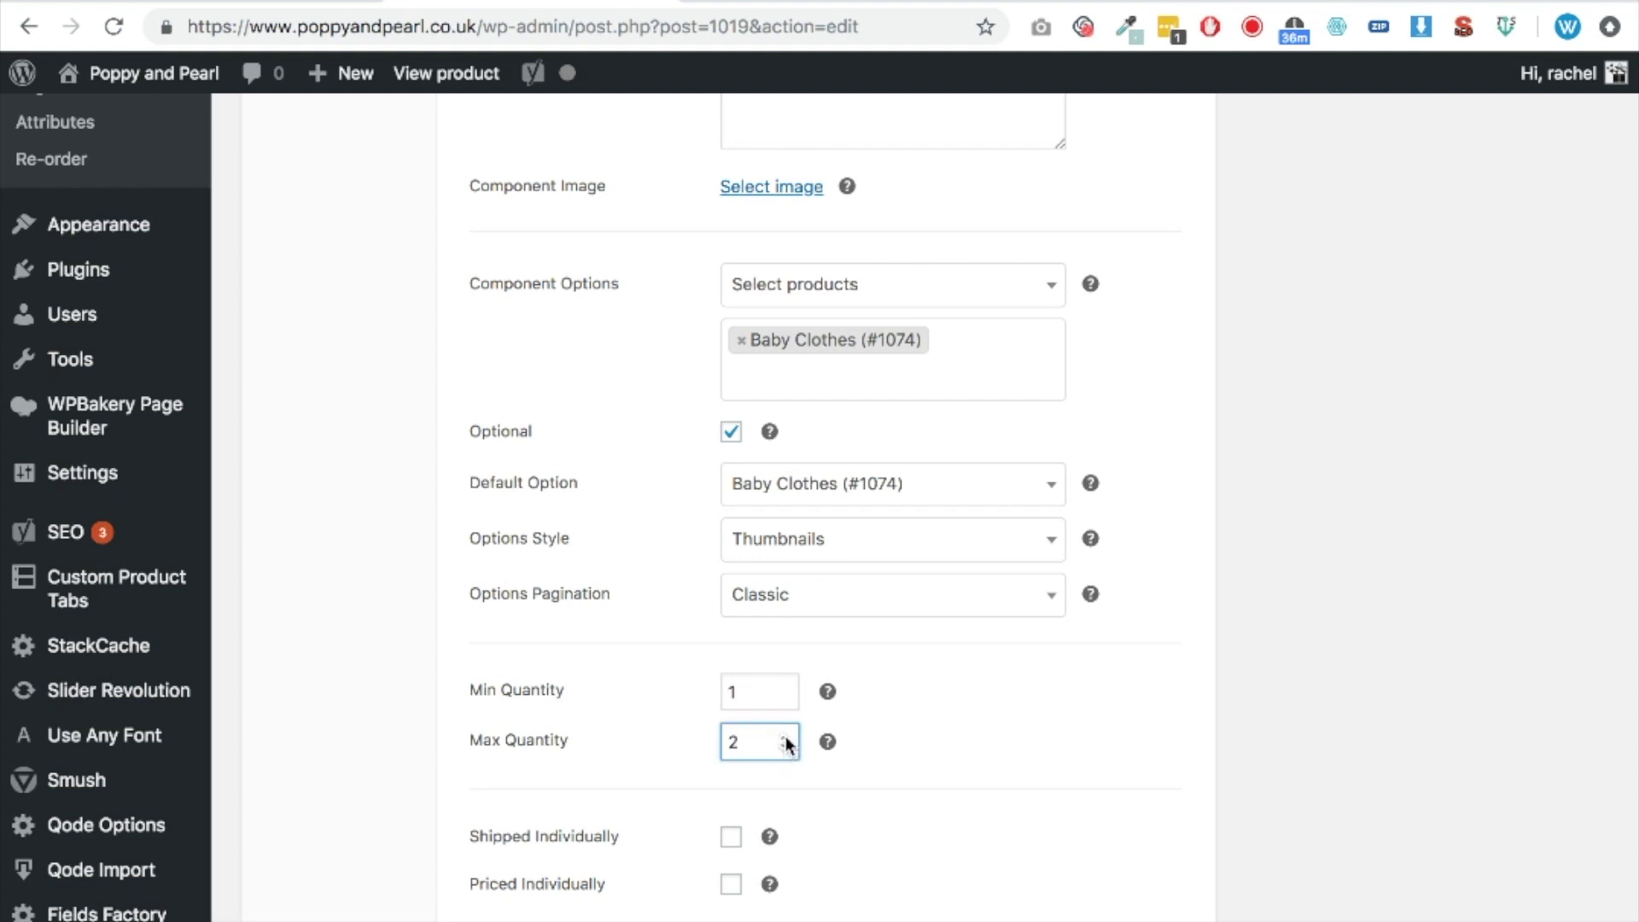
scroll(909, 846, "down", 1)
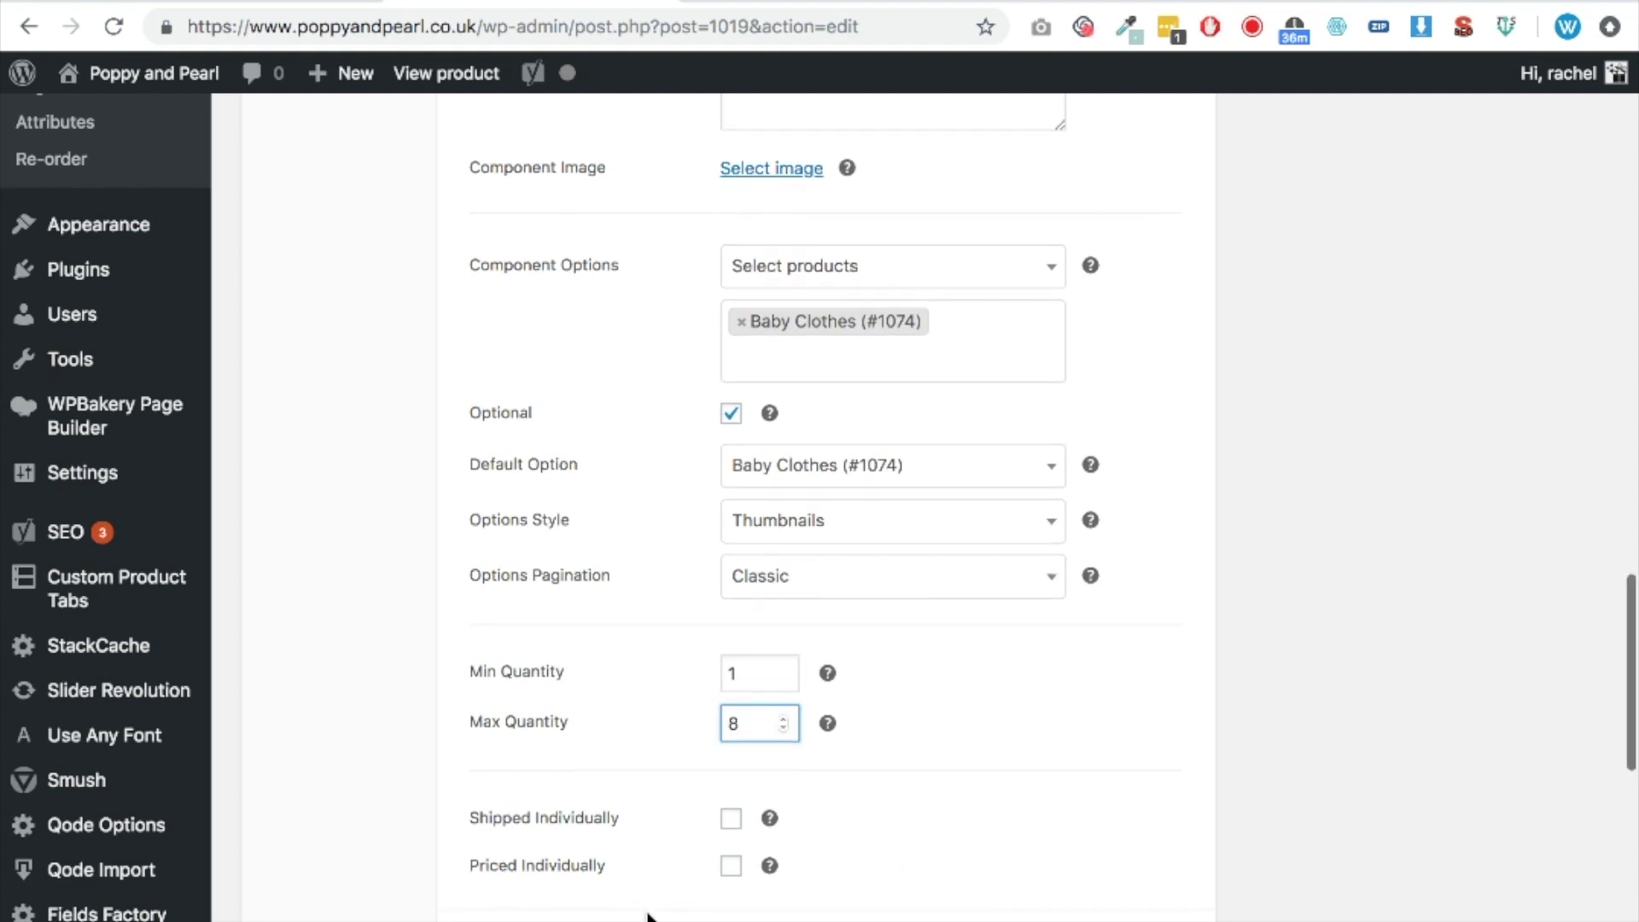
left_click(730, 864)
scroll(893, 780, "down", 2)
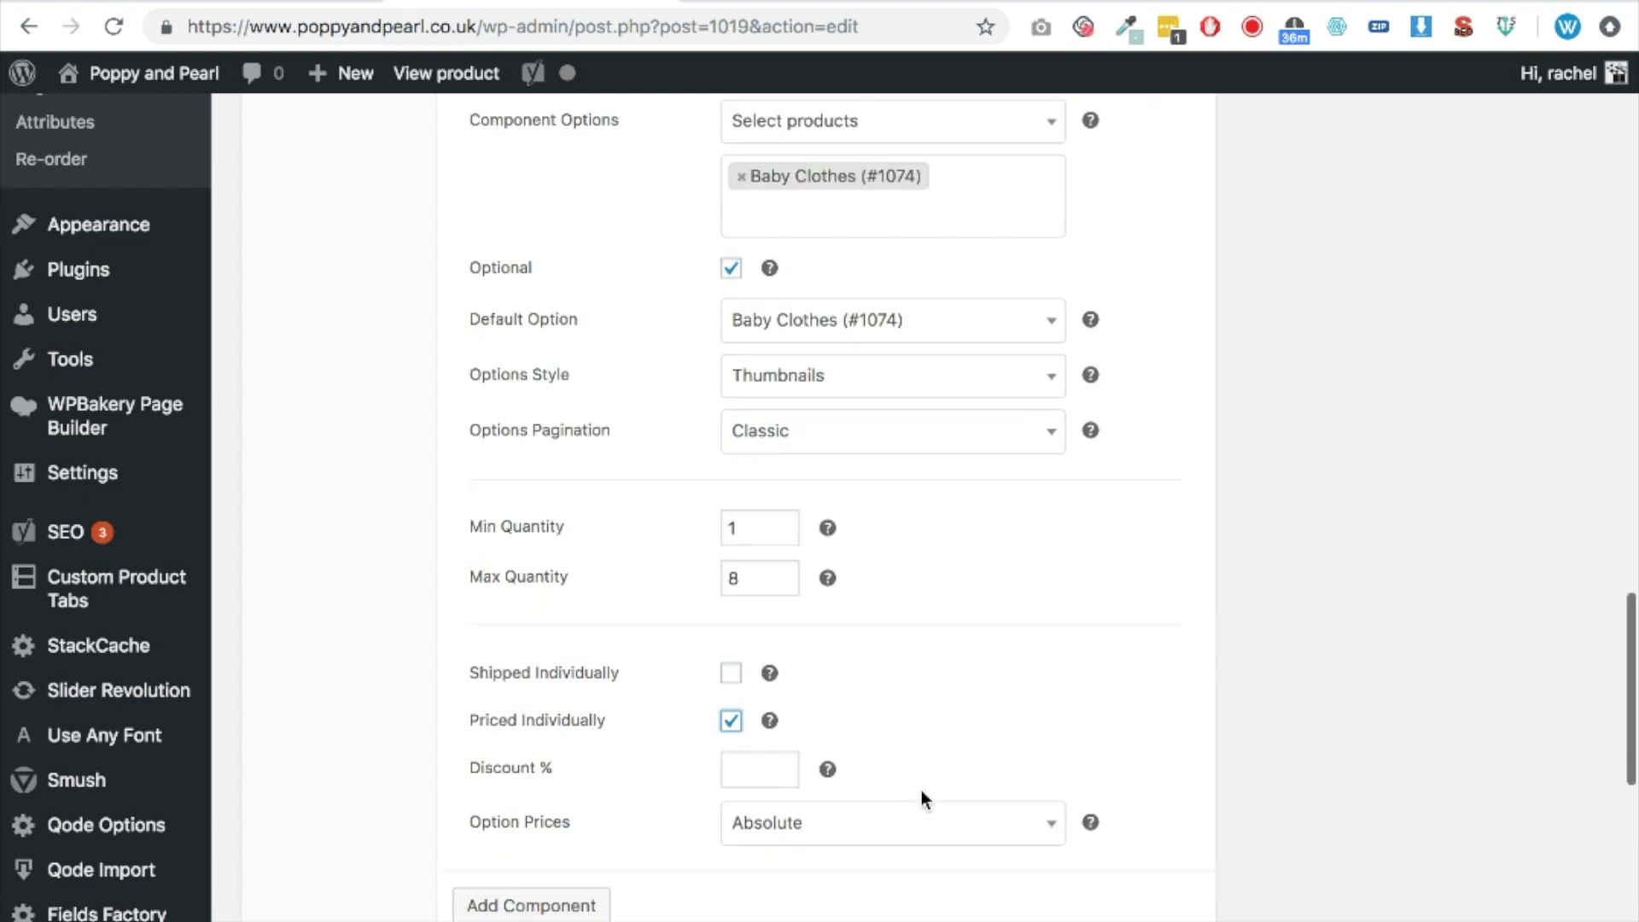
scroll(909, 772, "down", 3)
left_click(527, 786)
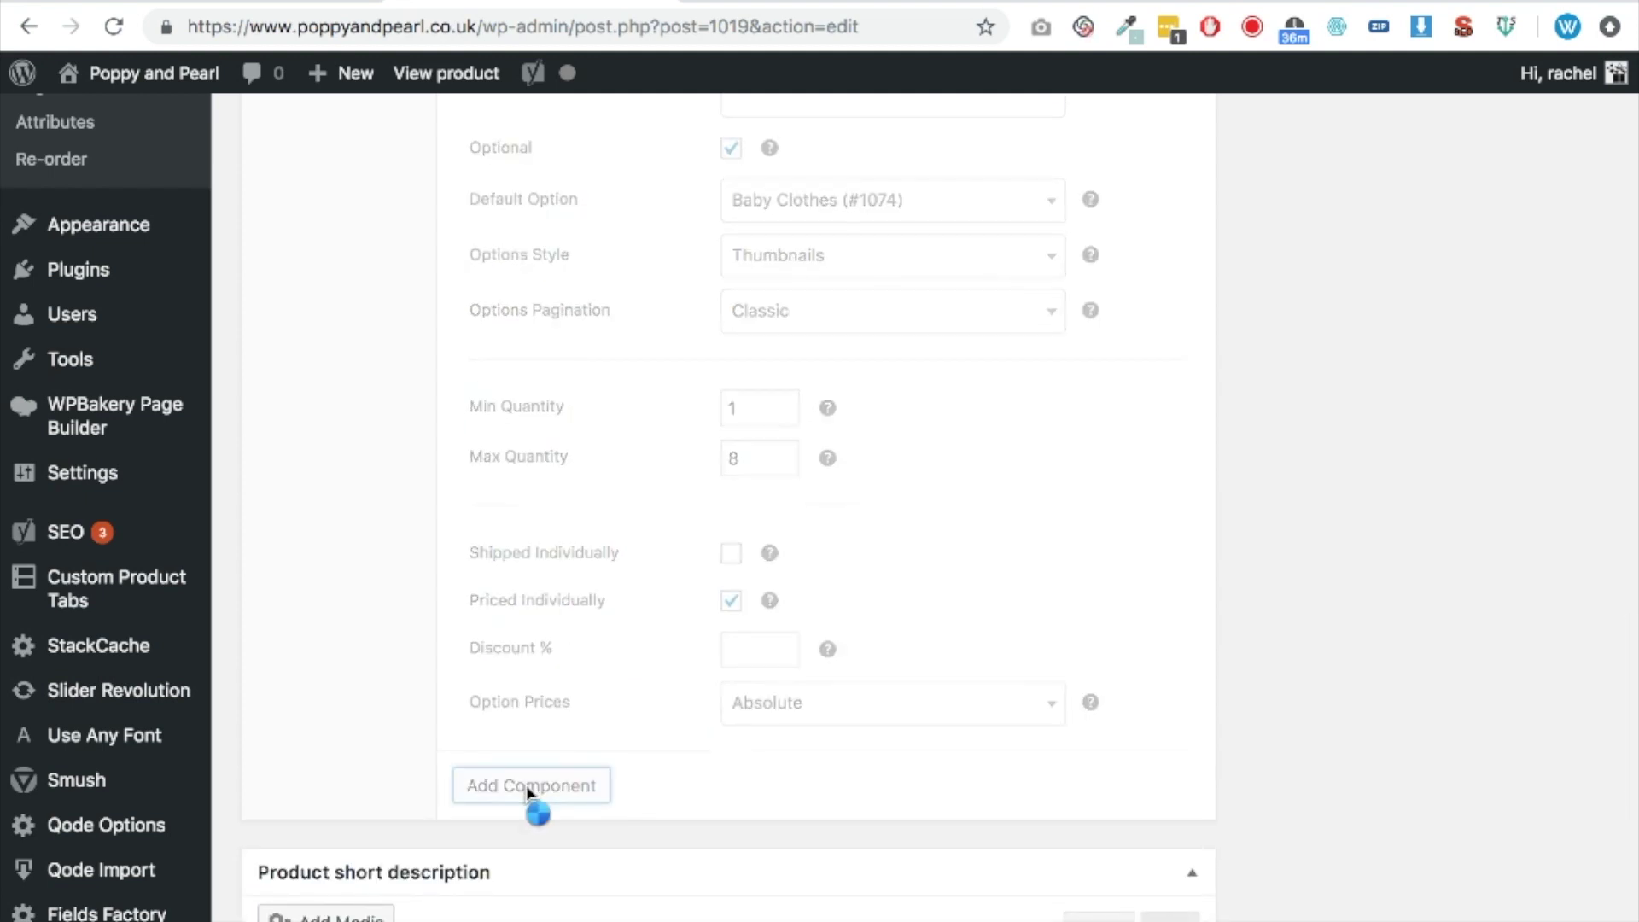
- Name the second component 'Beauty & Pamper' and add the Beauty & Pamper (#1075) product as its option
scroll(648, 717, "down", 4)
left_click(802, 614)
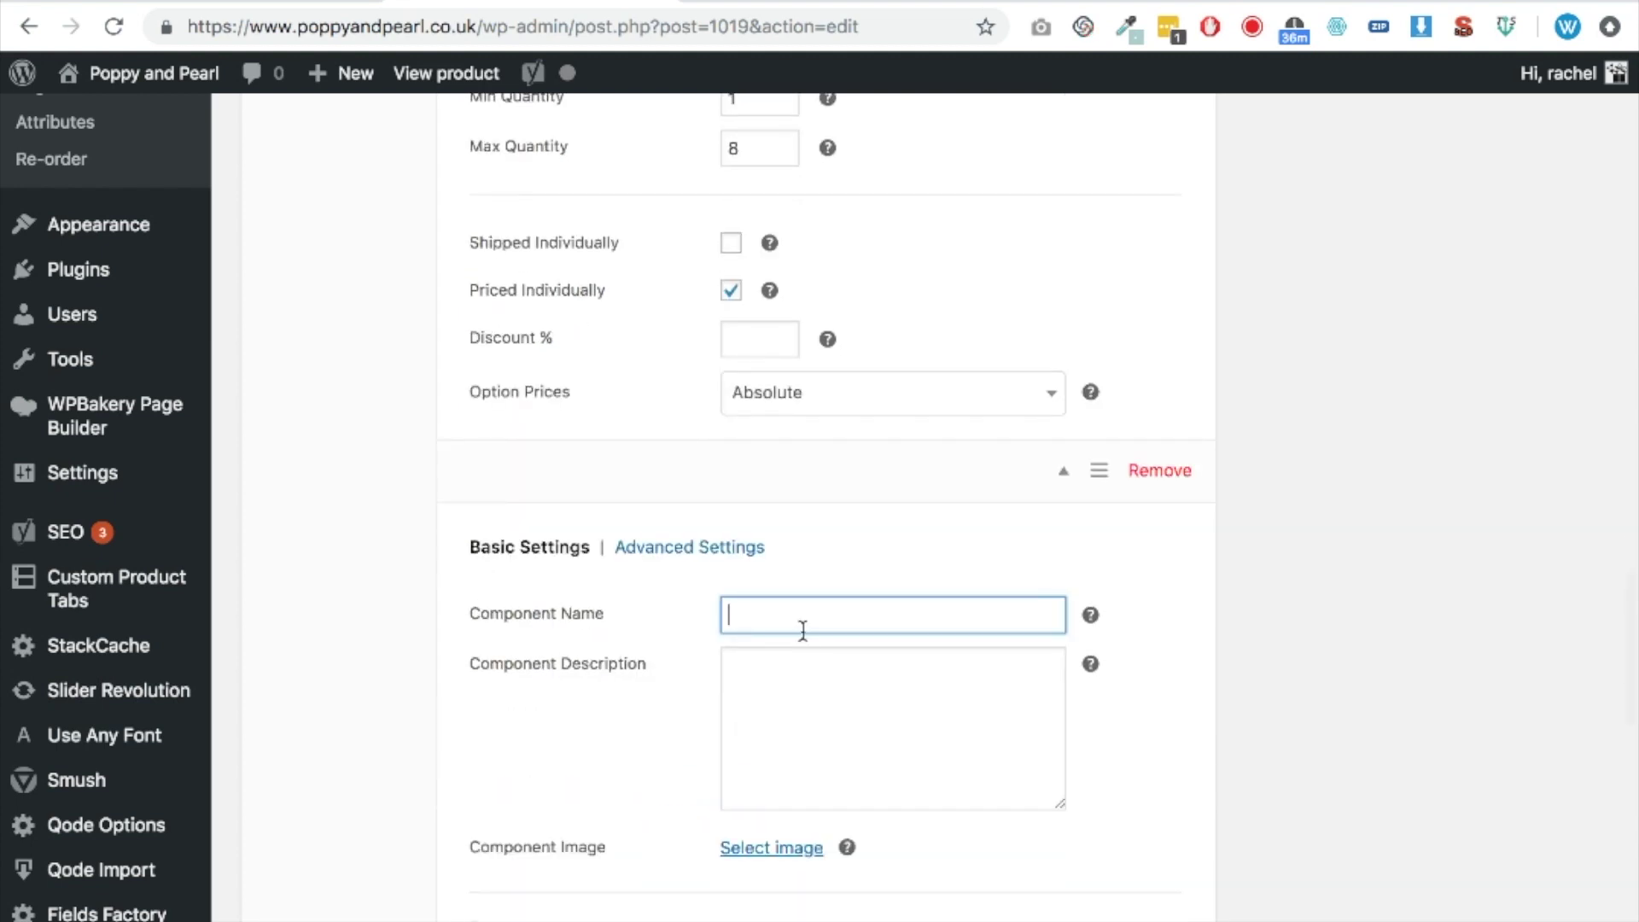
type("Beauty & Pamper")
scroll(808, 637, "down", 4)
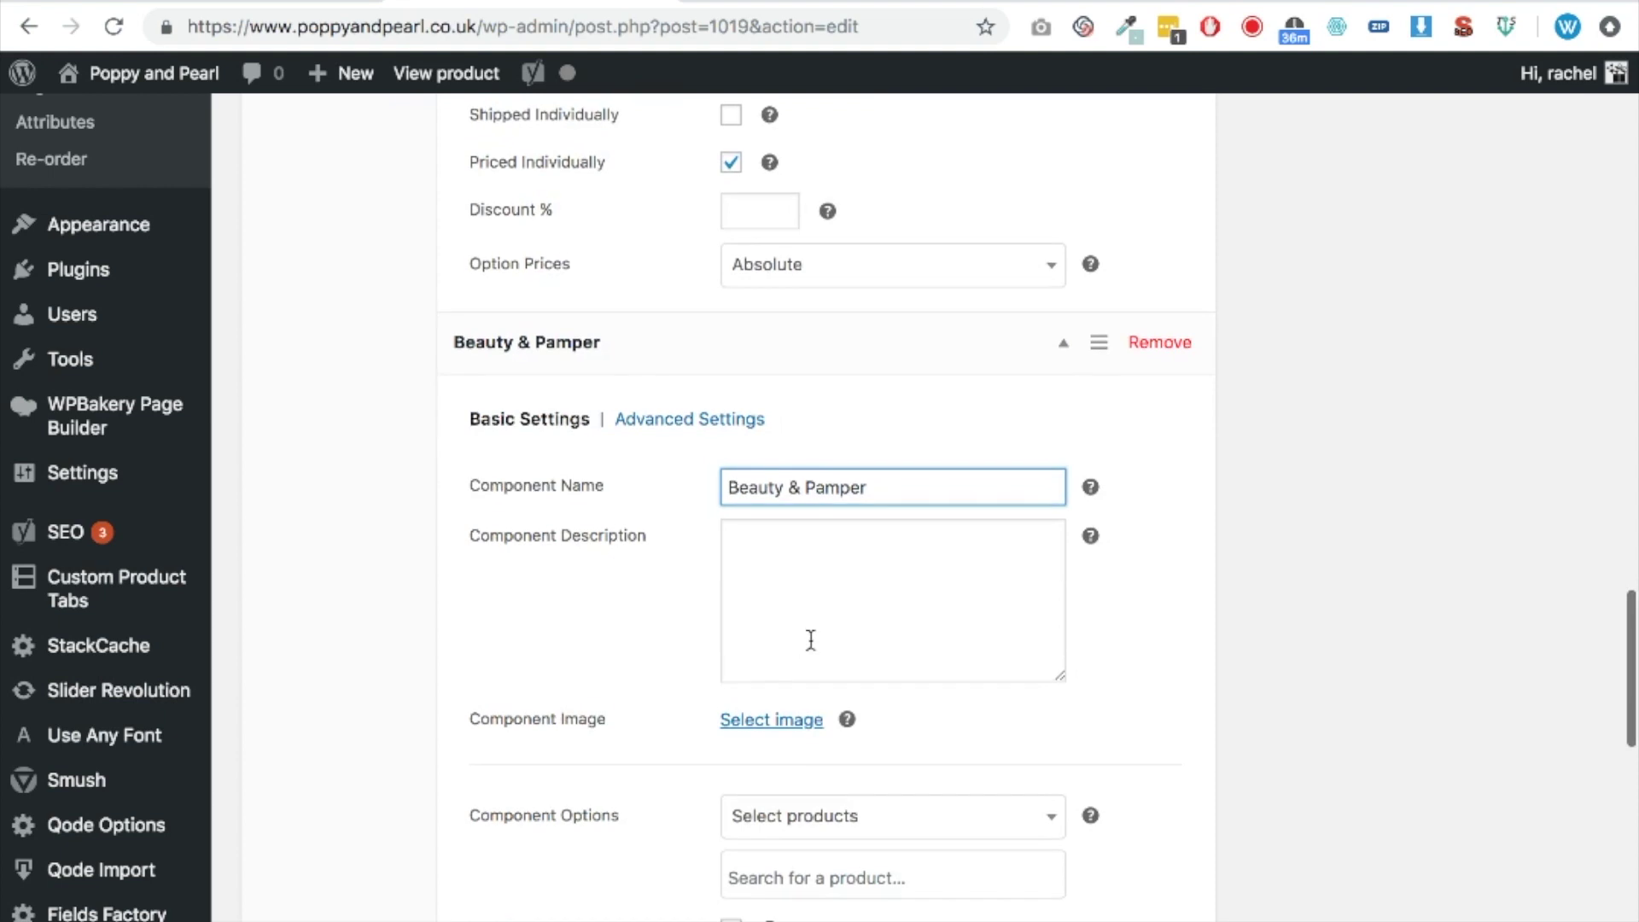
left_click(819, 682)
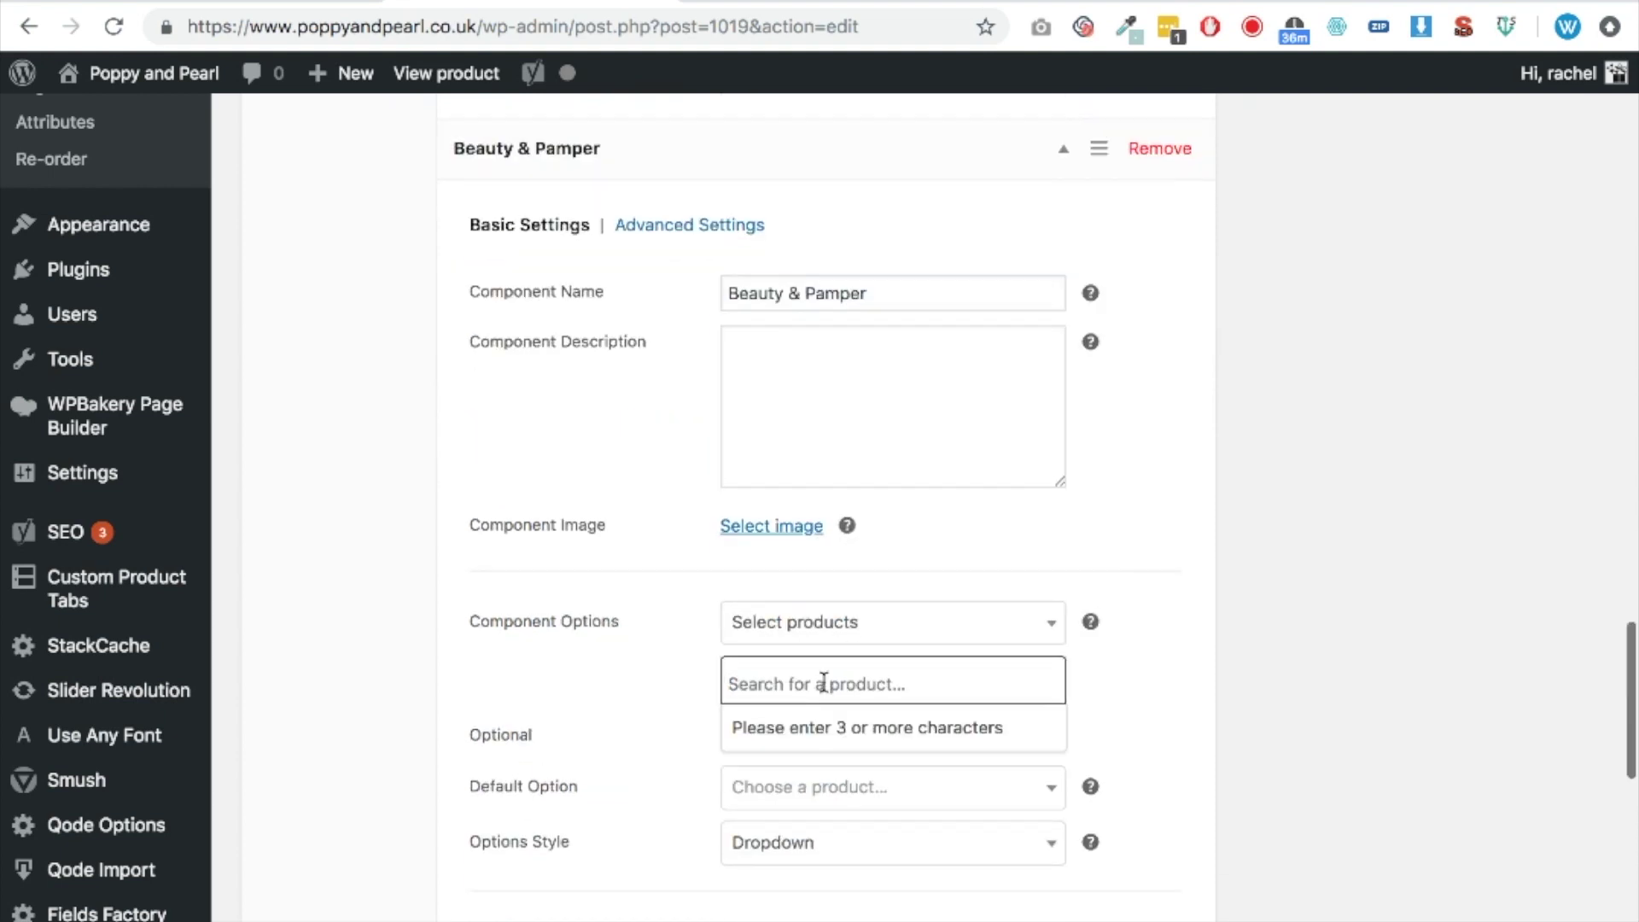
type("beauty")
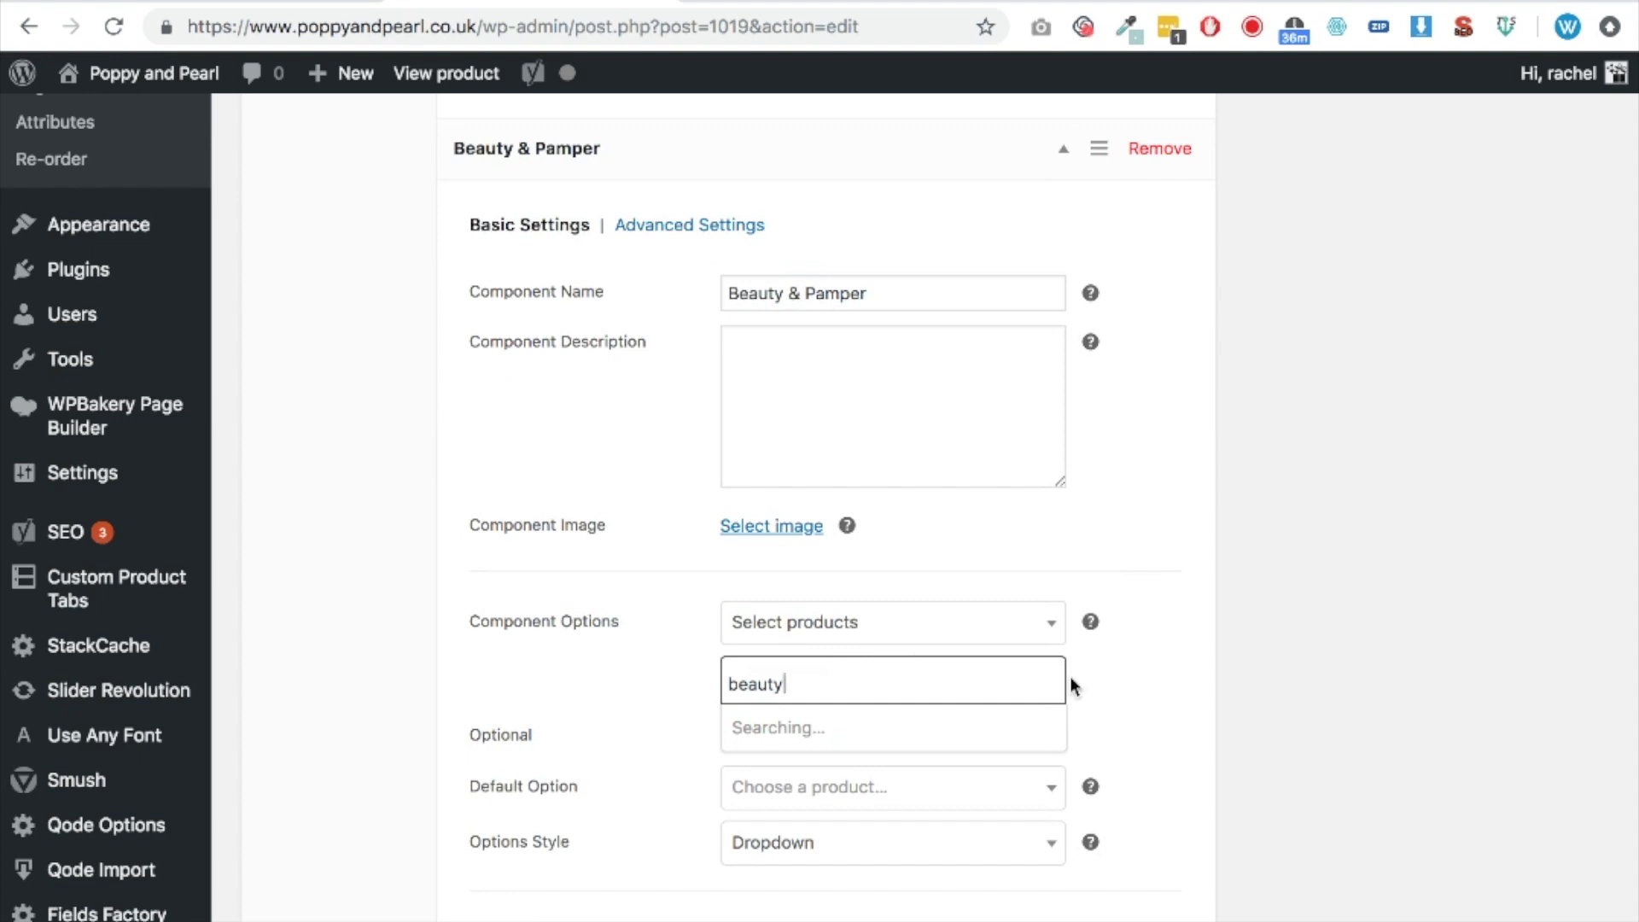
scroll(1069, 693, "down", 1)
left_click(900, 686)
- Make Beauty & Pamper optional, displayed as thumbnails, with maximum quantity 8 and individual pricing
scroll(878, 790, "down", 1)
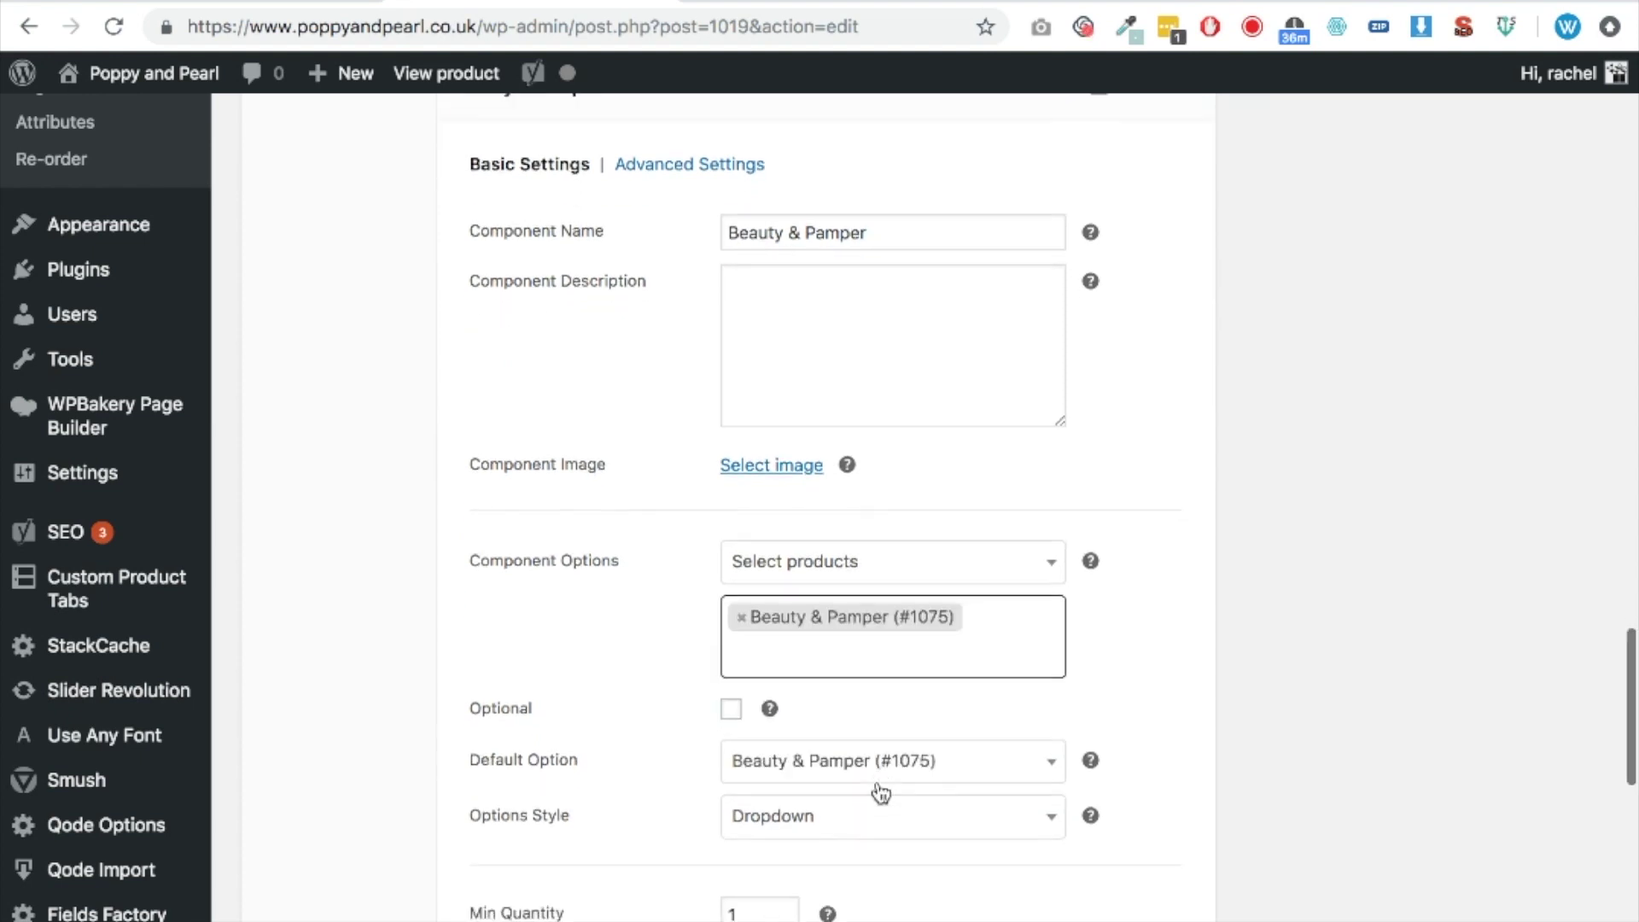
left_click(733, 701)
scroll(834, 717, "down", 2)
left_click(833, 713)
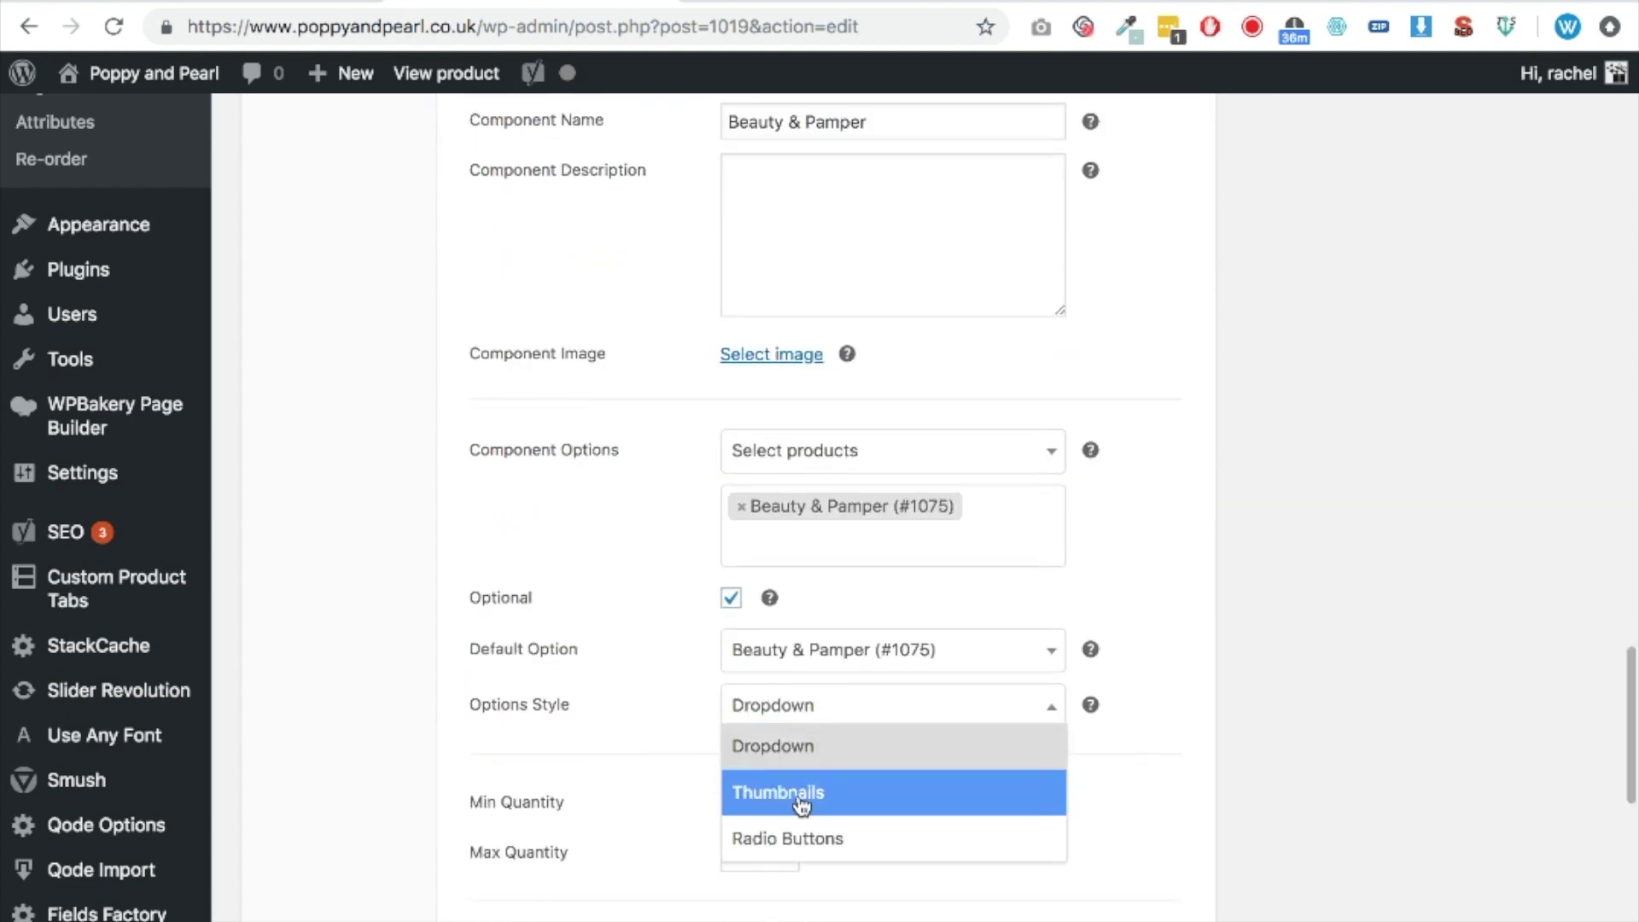
left_click(852, 794)
scroll(1031, 785, "down", 3)
scroll(1032, 784, "down", 2)
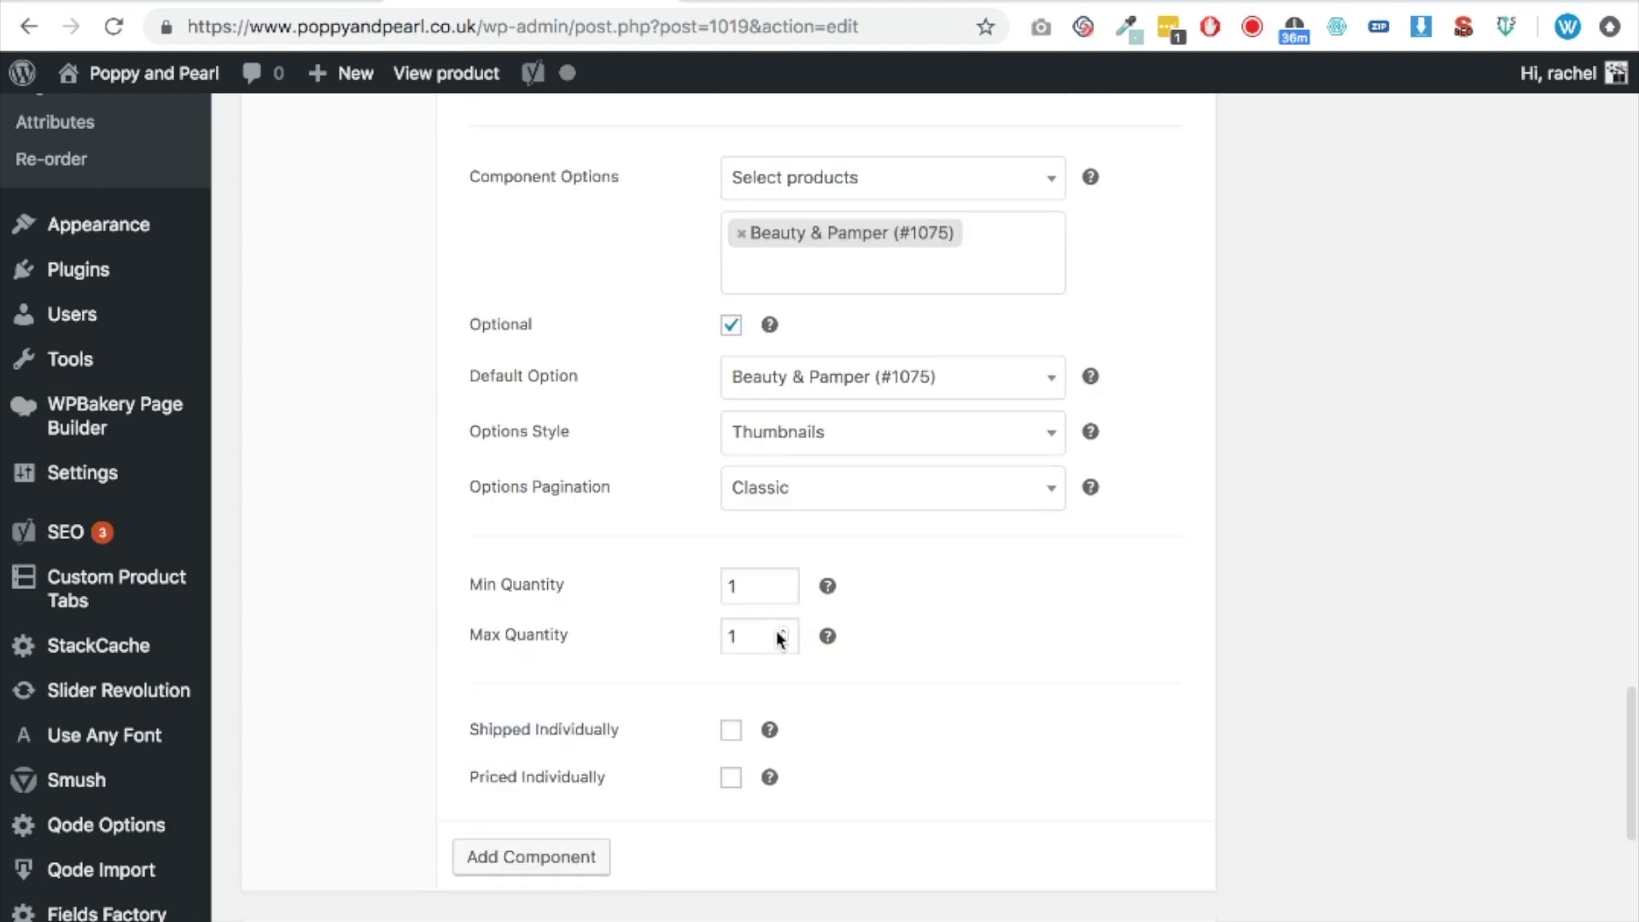
double_click(783, 632)
left_click(783, 632)
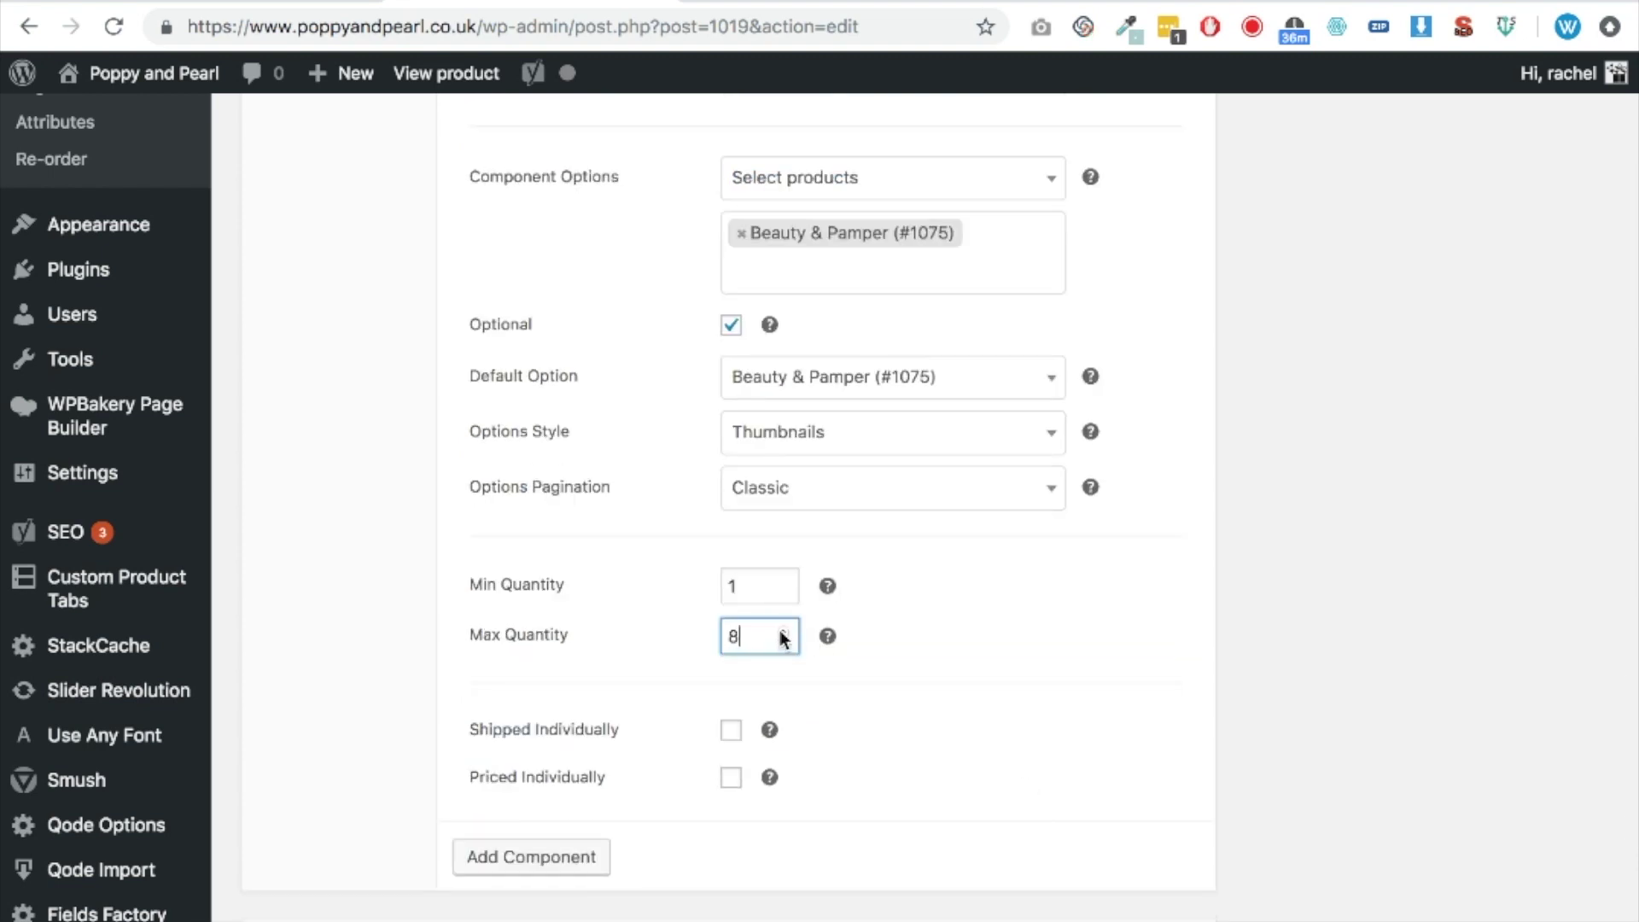
left_click(731, 777)
- Update the Build Your Own Parcel product to save the new component
scroll(1123, 739, "down", 3)
scroll(1125, 745, "down", 5)
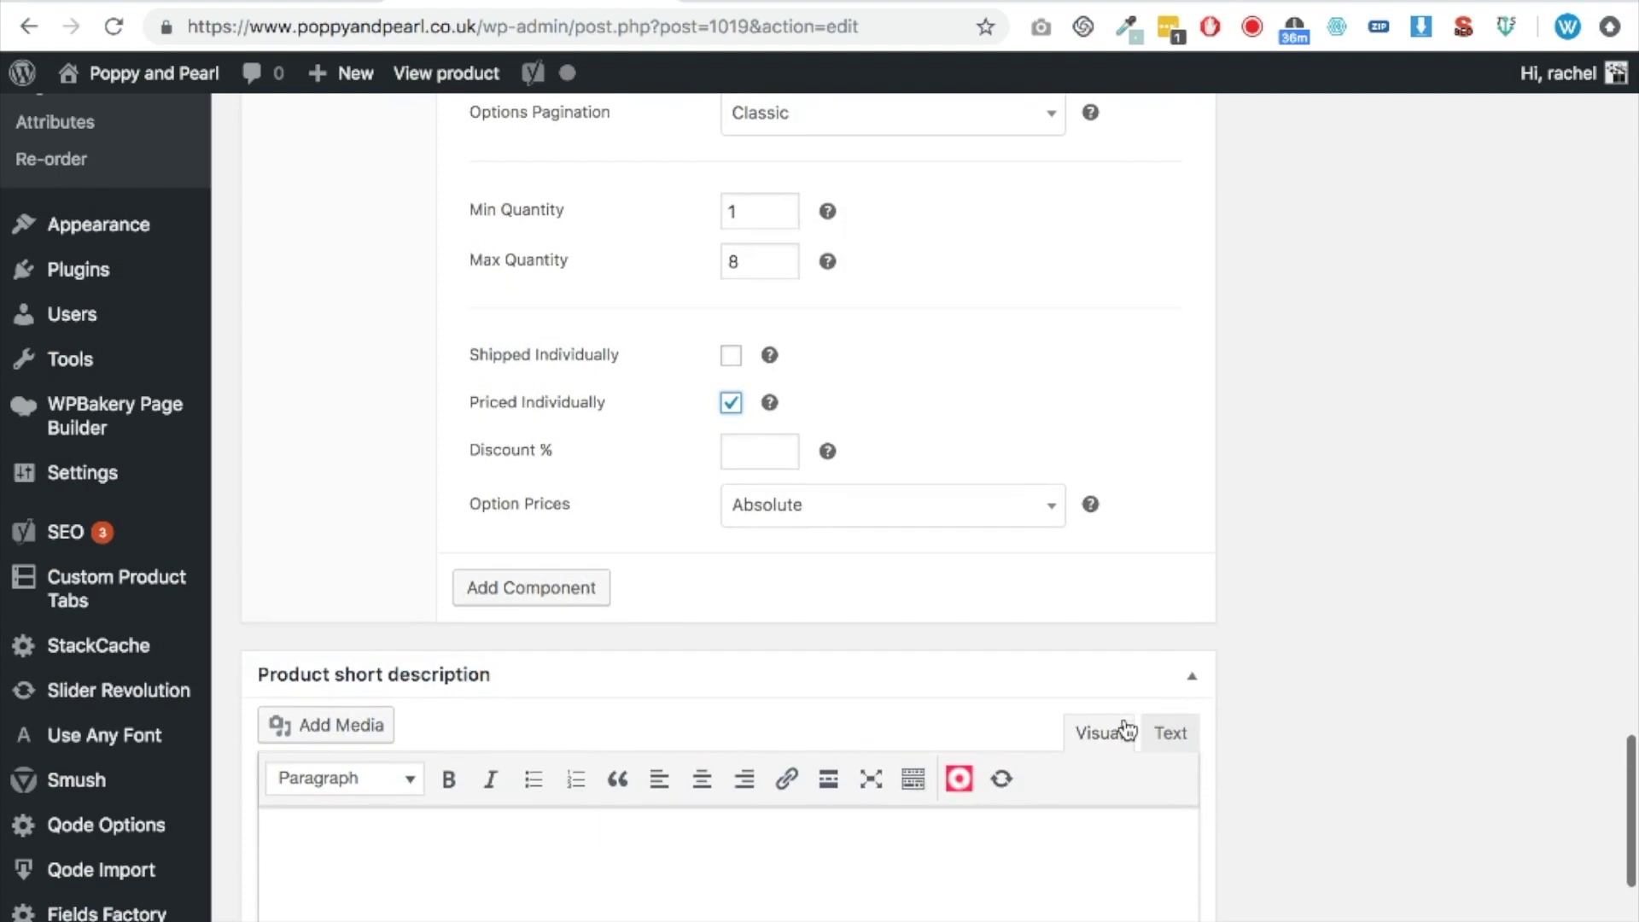
scroll(1141, 699, "up", 15)
scroll(1152, 713, "up", 20)
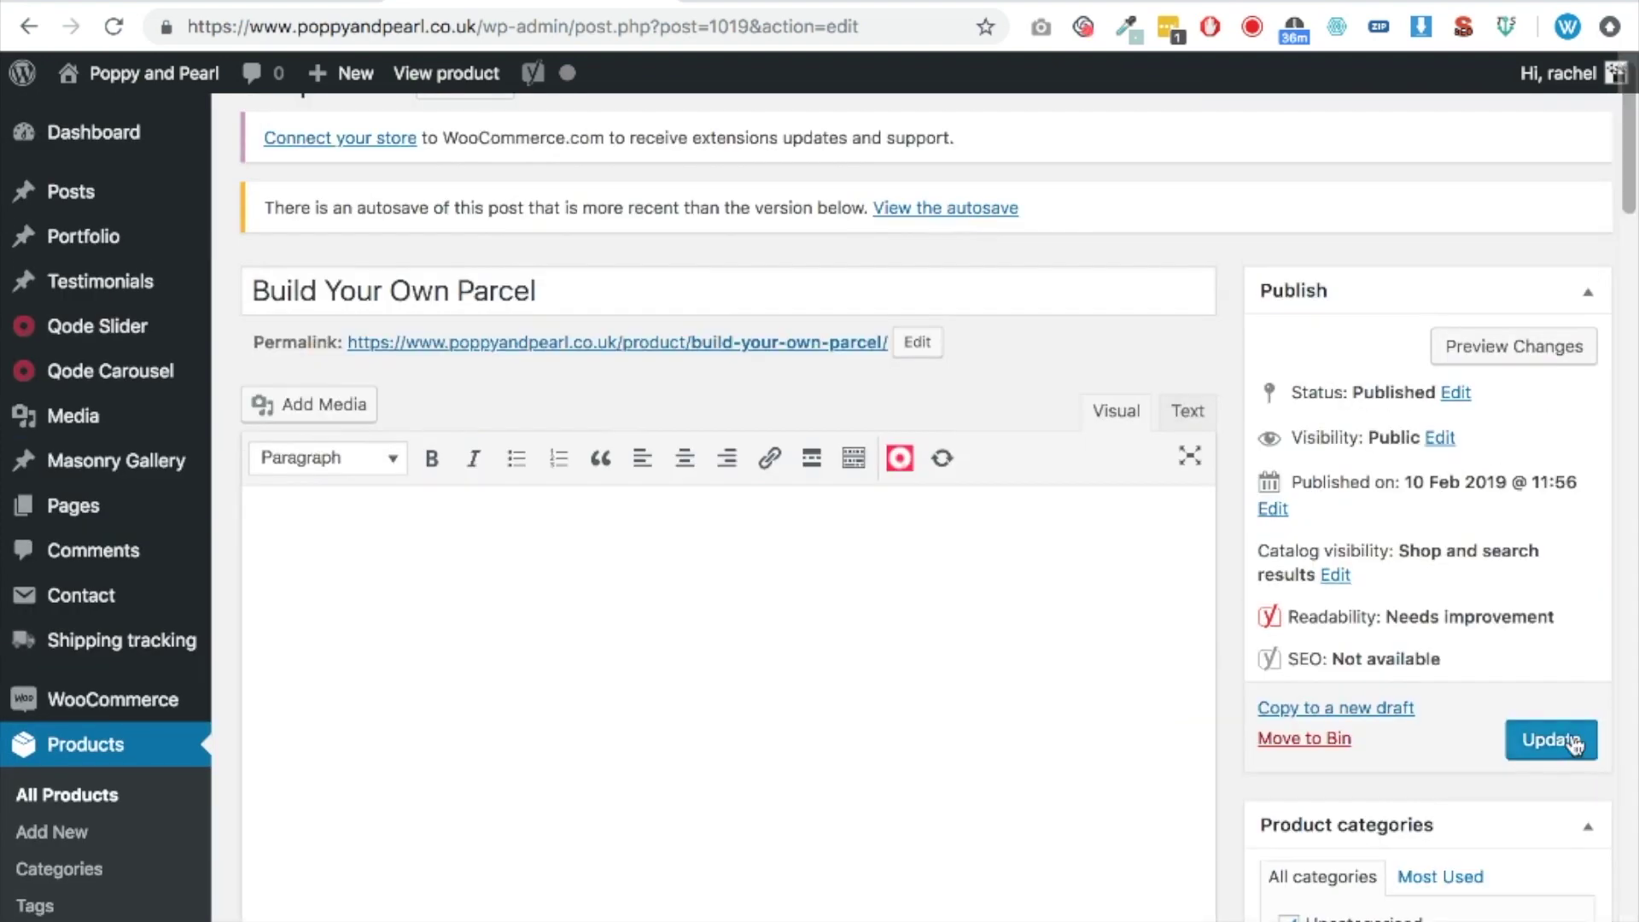
left_click(1575, 745)
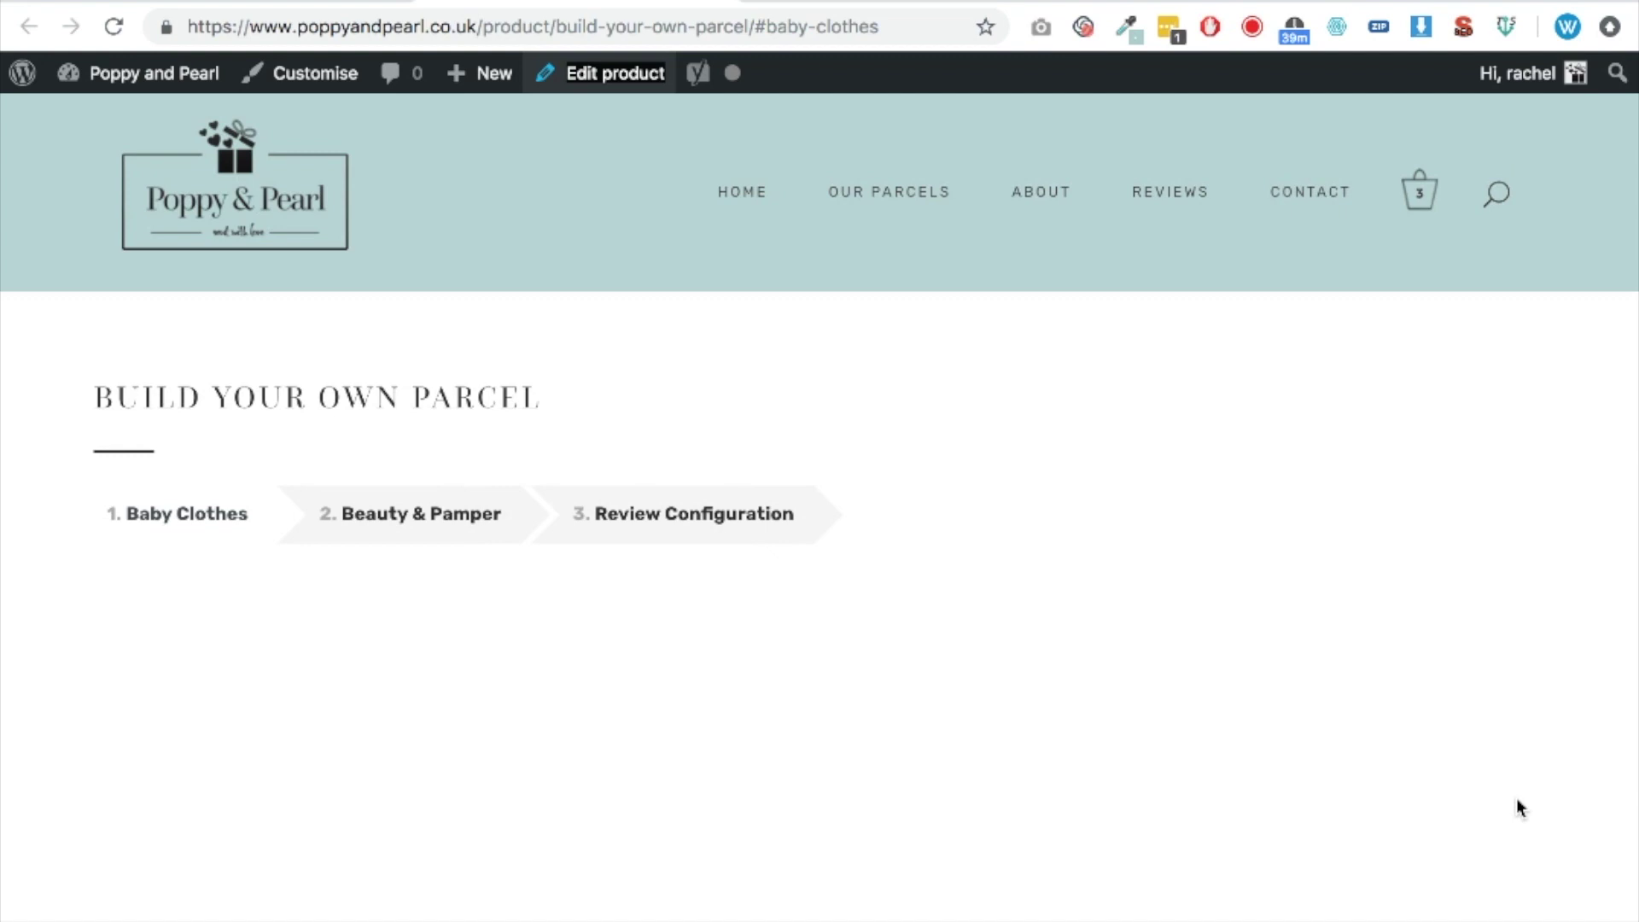
- Scroll through the storefront Build Your Own Parcel page to inspect the Baby Clothes step
scroll(1517, 806, "down", 10)
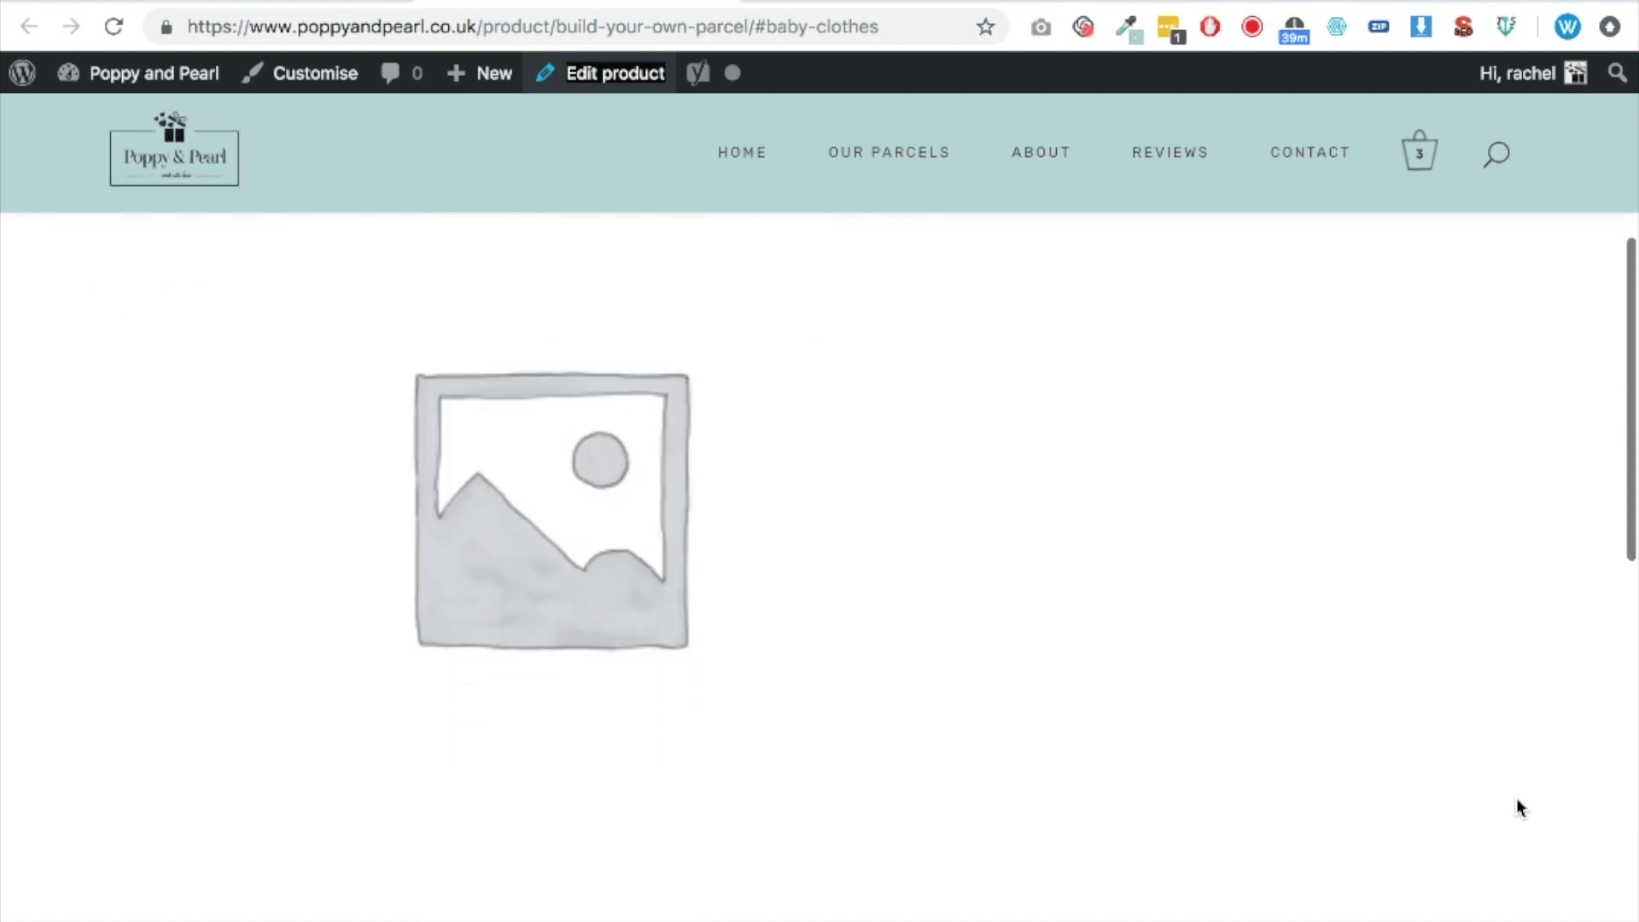
scroll(1517, 806, "up", 5)
scroll(617, 629, "down", 9)
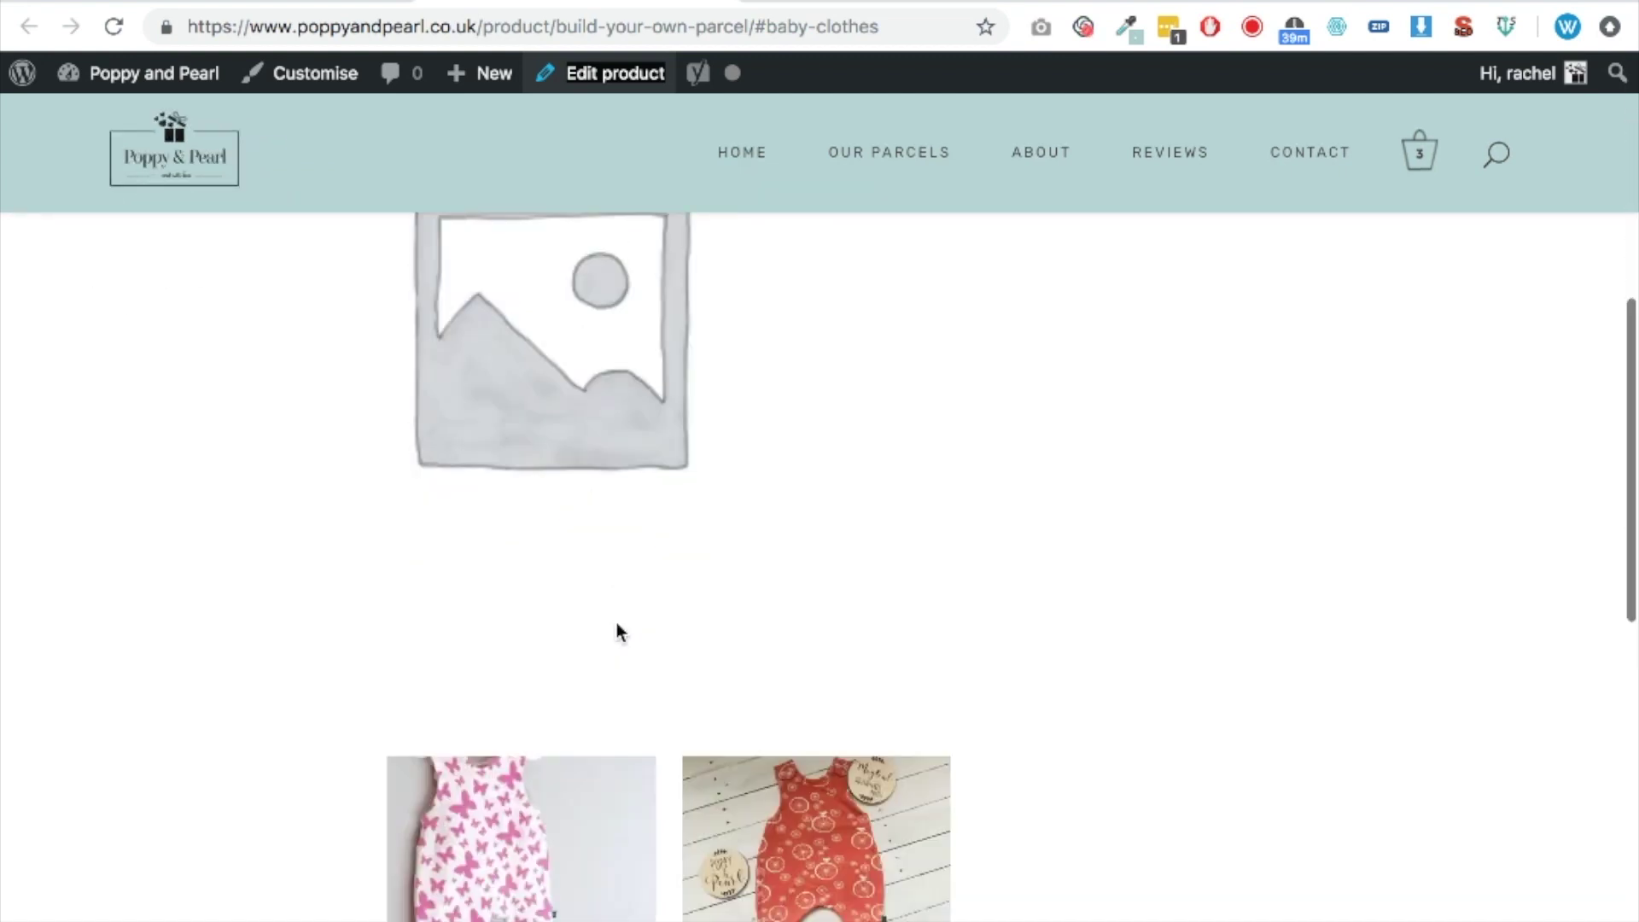
scroll(621, 632, "up", 10)
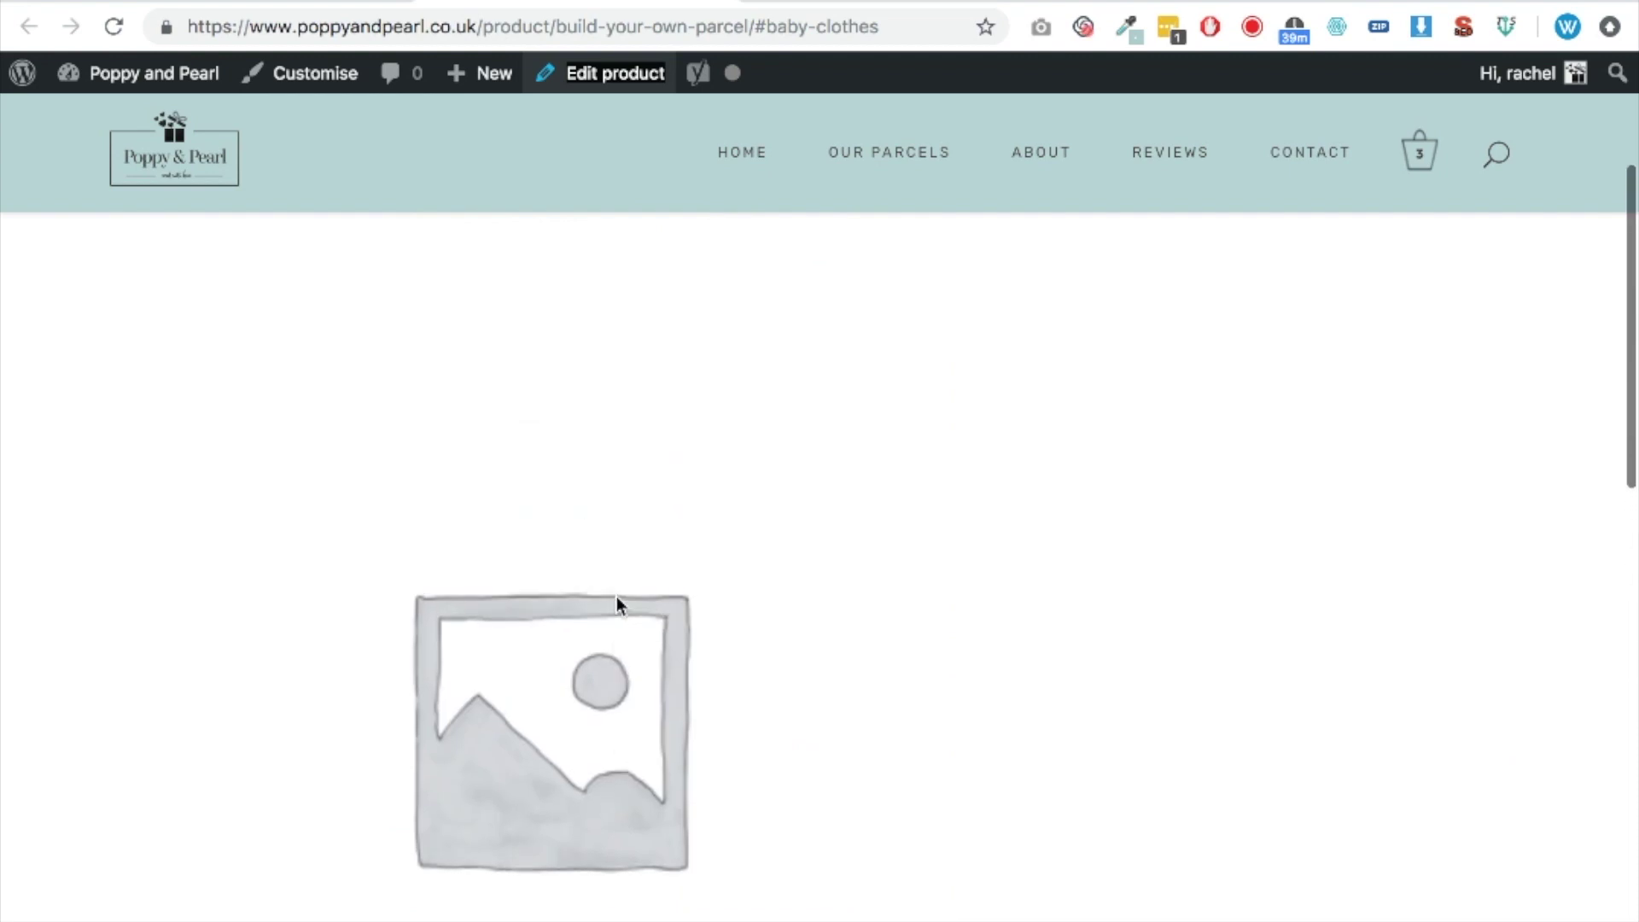
scroll(618, 605, "down", 2)
scroll(616, 595, "down", 6)
scroll(617, 597, "up", 10)
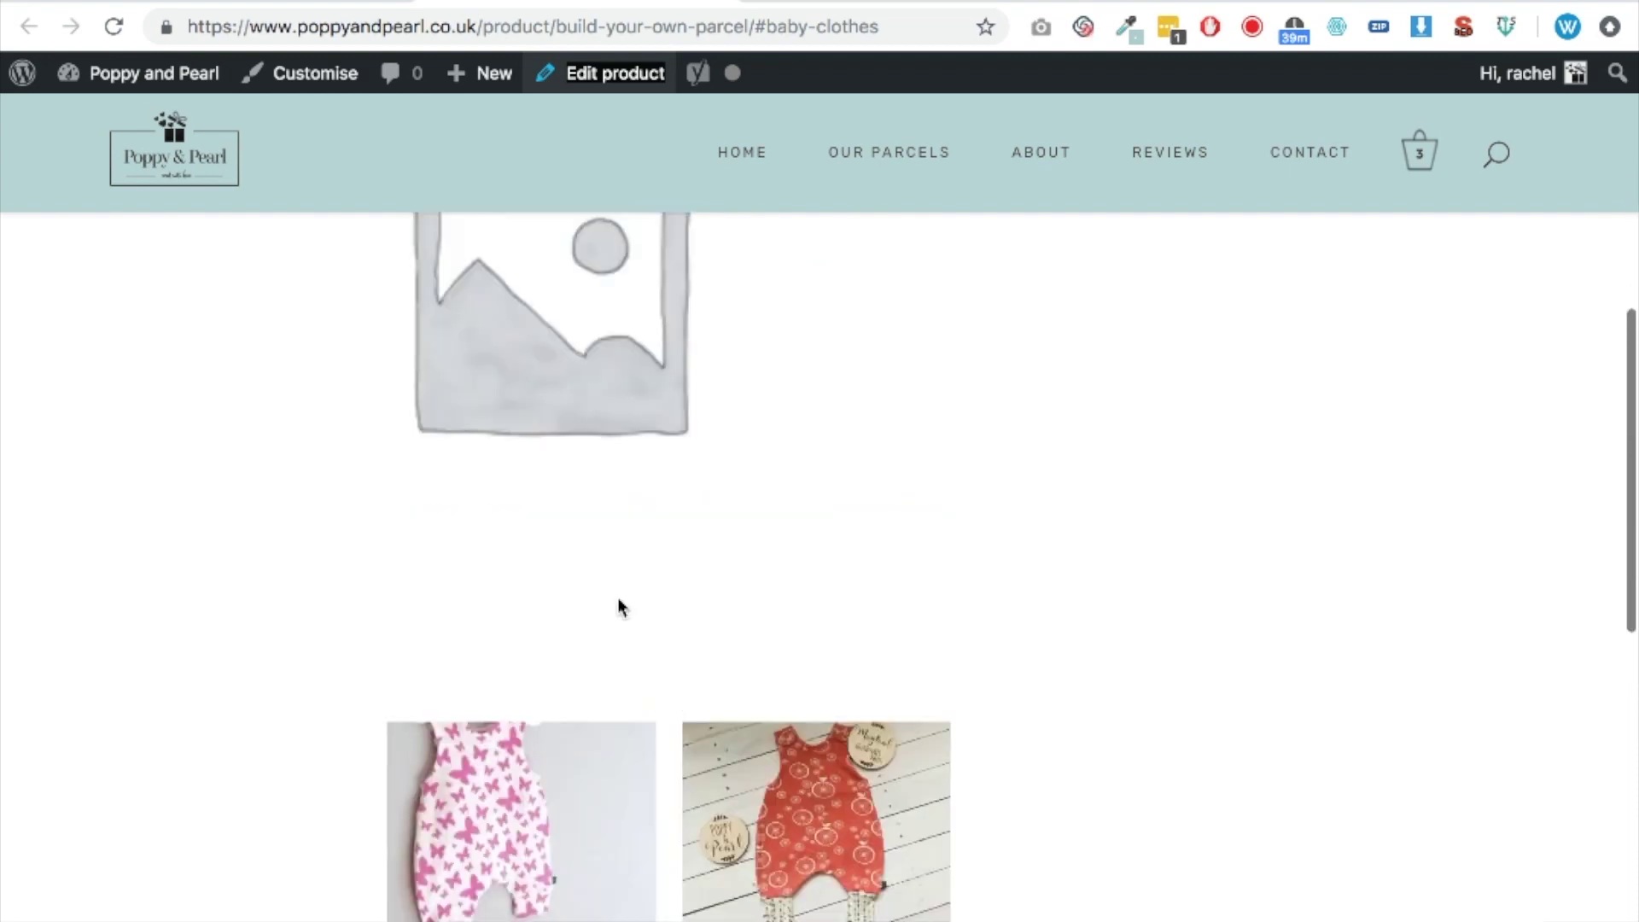
scroll(620, 607, "down", 1)
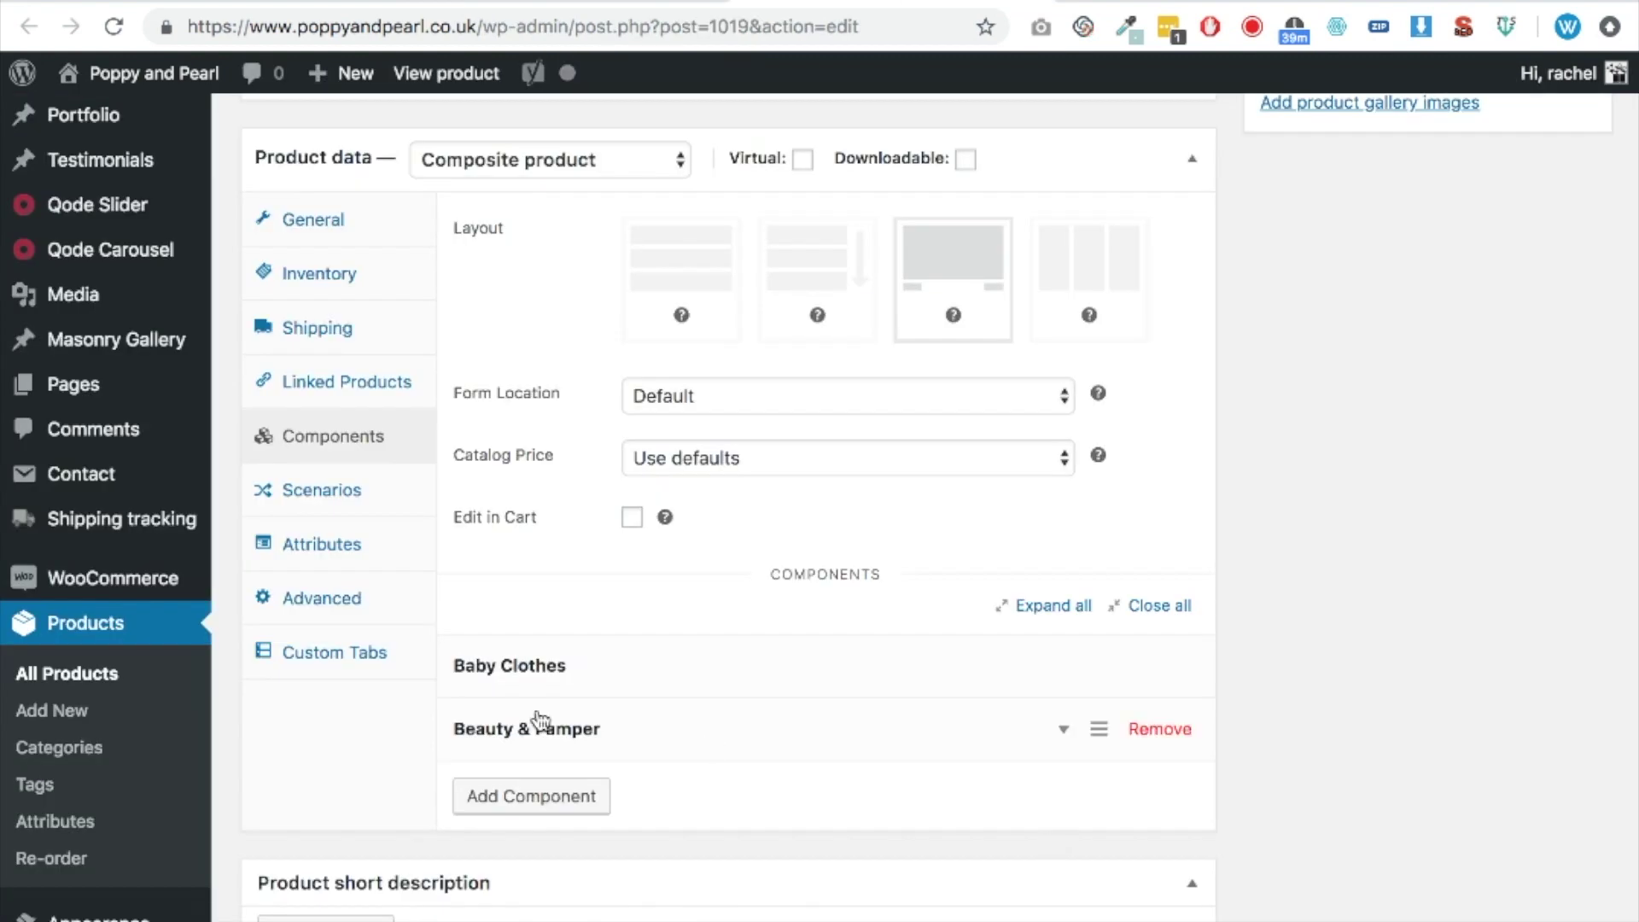
- Turn off title and thumbnail visibility in the Baby Clothes component's advanced settings
left_click(1062, 670)
scroll(1064, 669, "down", 3)
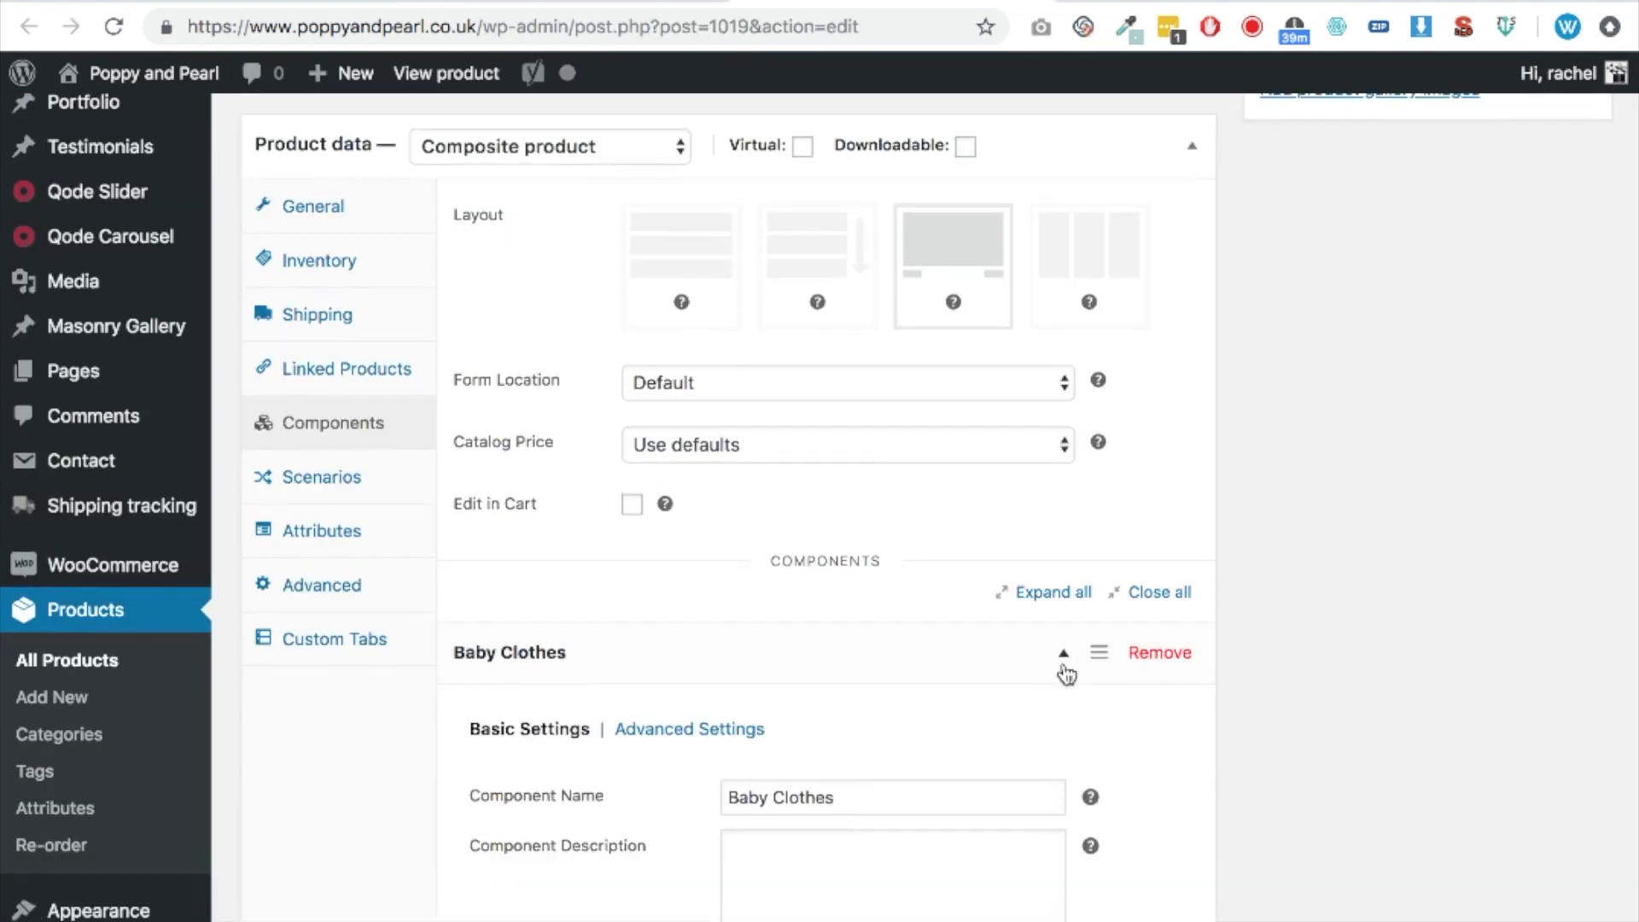
left_click(699, 609)
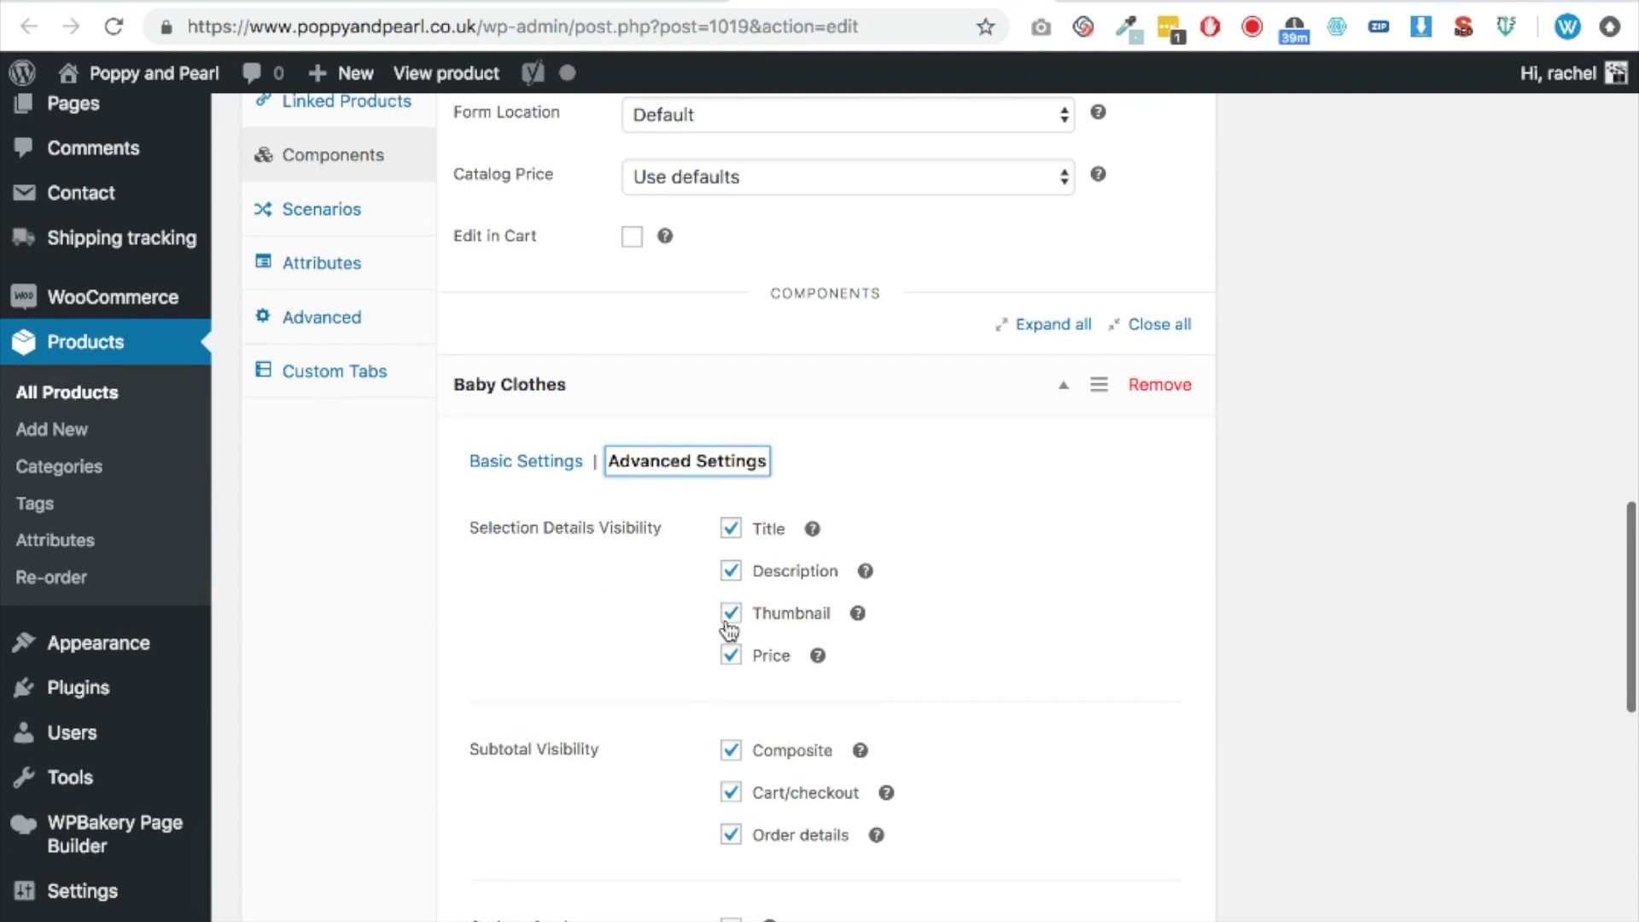
left_click(731, 612)
left_click(731, 528)
scroll(1126, 619, "down", 2)
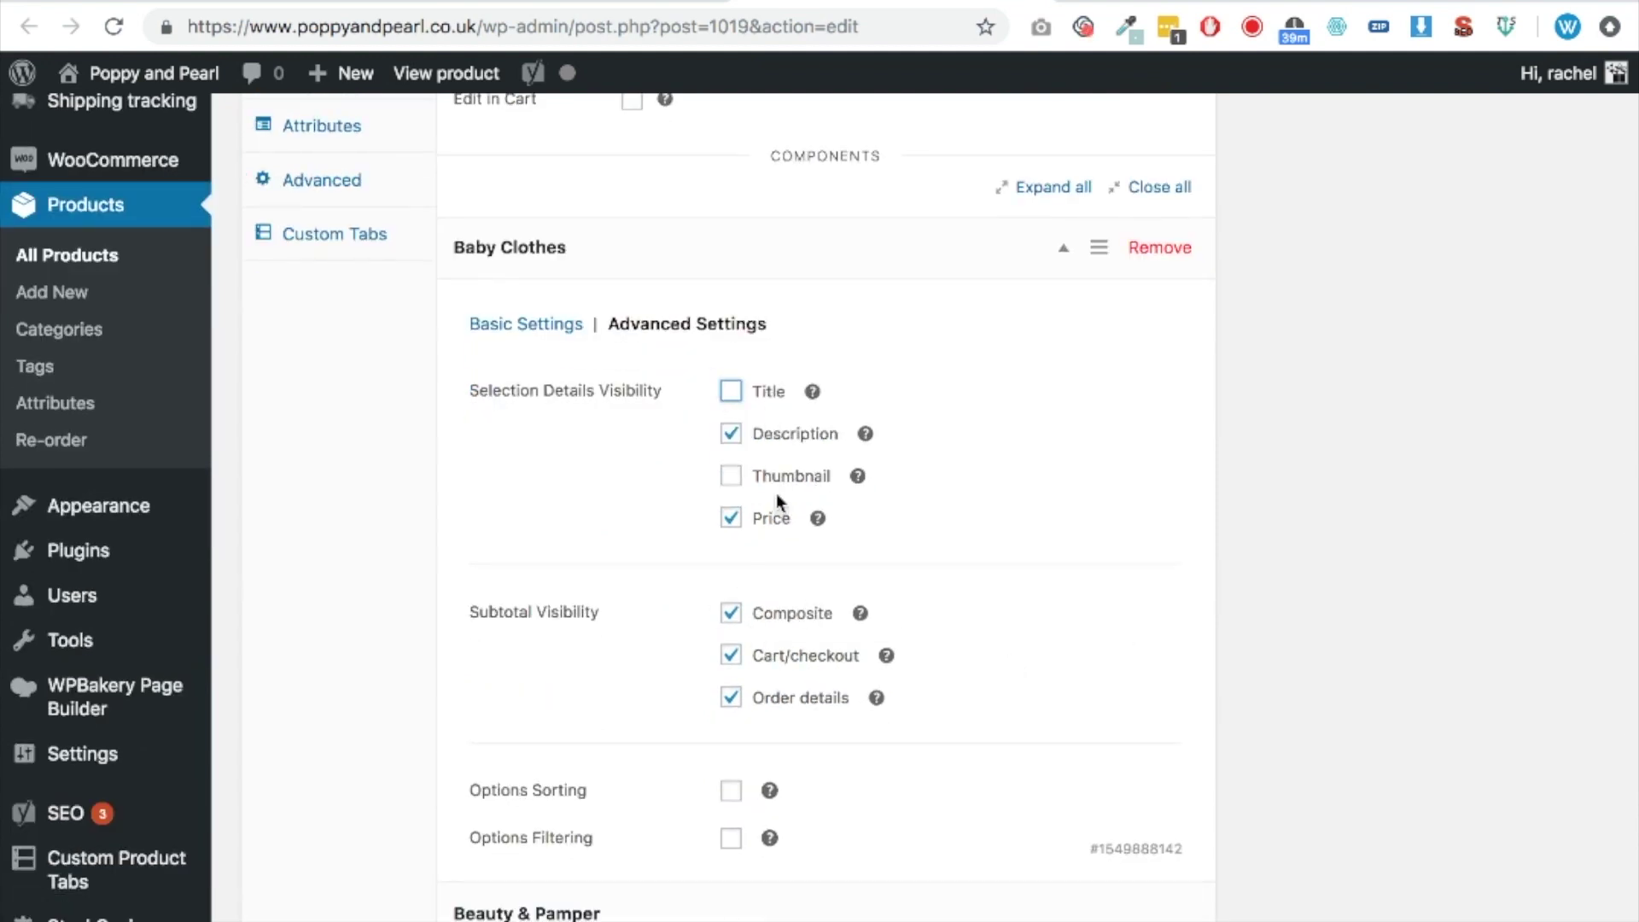
scroll(780, 504, "down", 5)
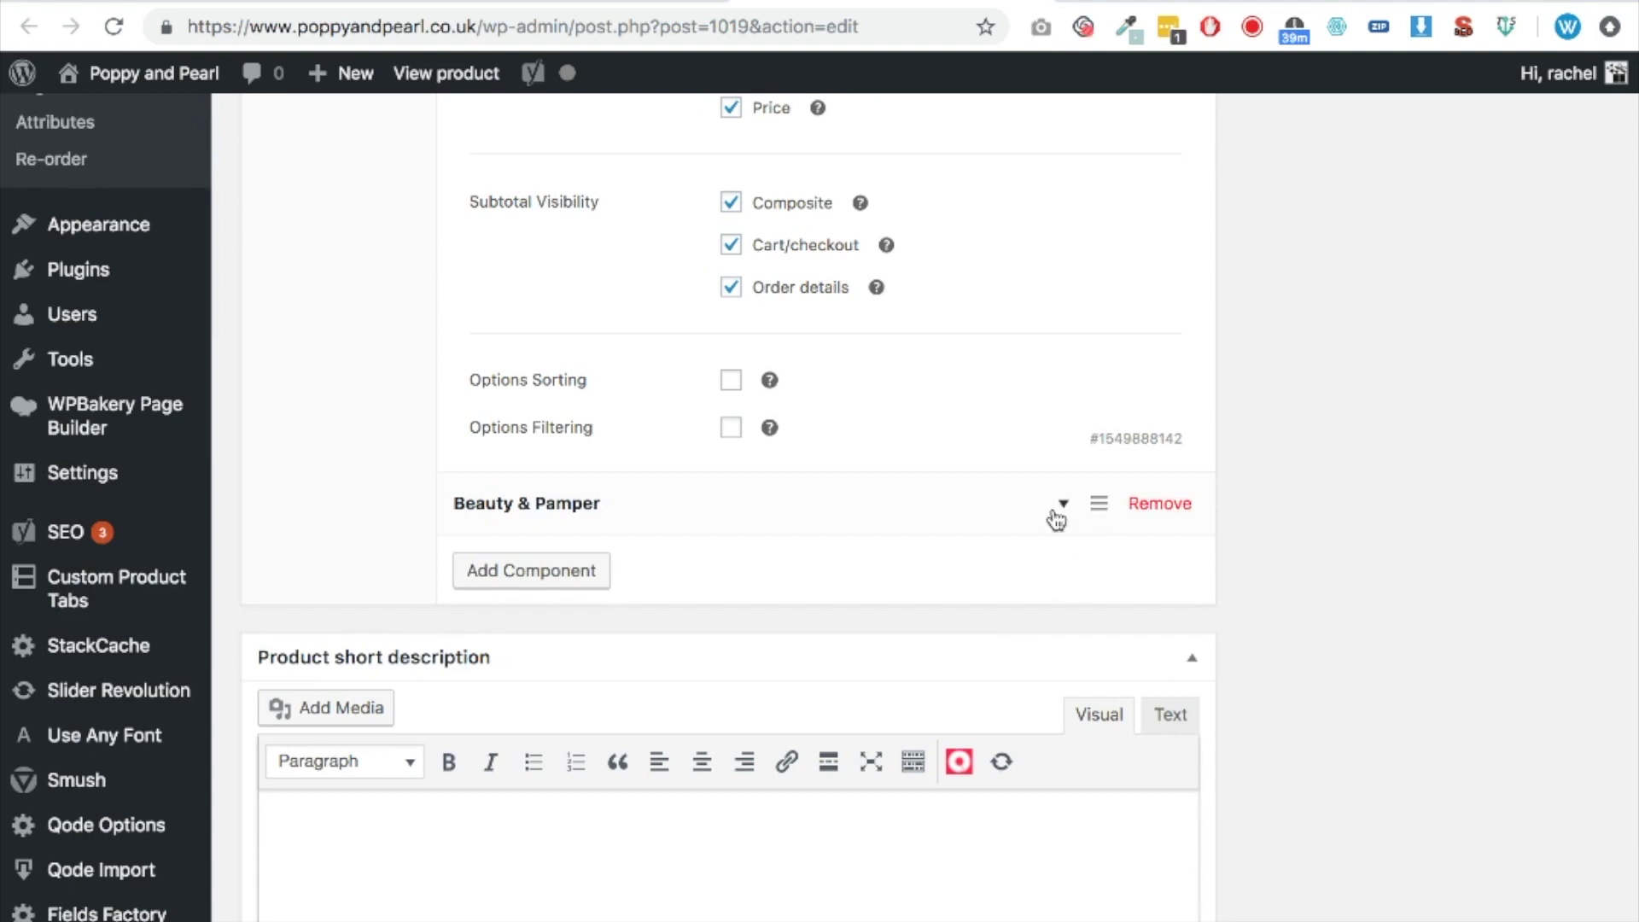
- Turn off title and thumbnail visibility for Beauty & Pamper too, then update the product
left_click(1063, 508)
scroll(831, 641, "down", 2)
left_click(655, 494)
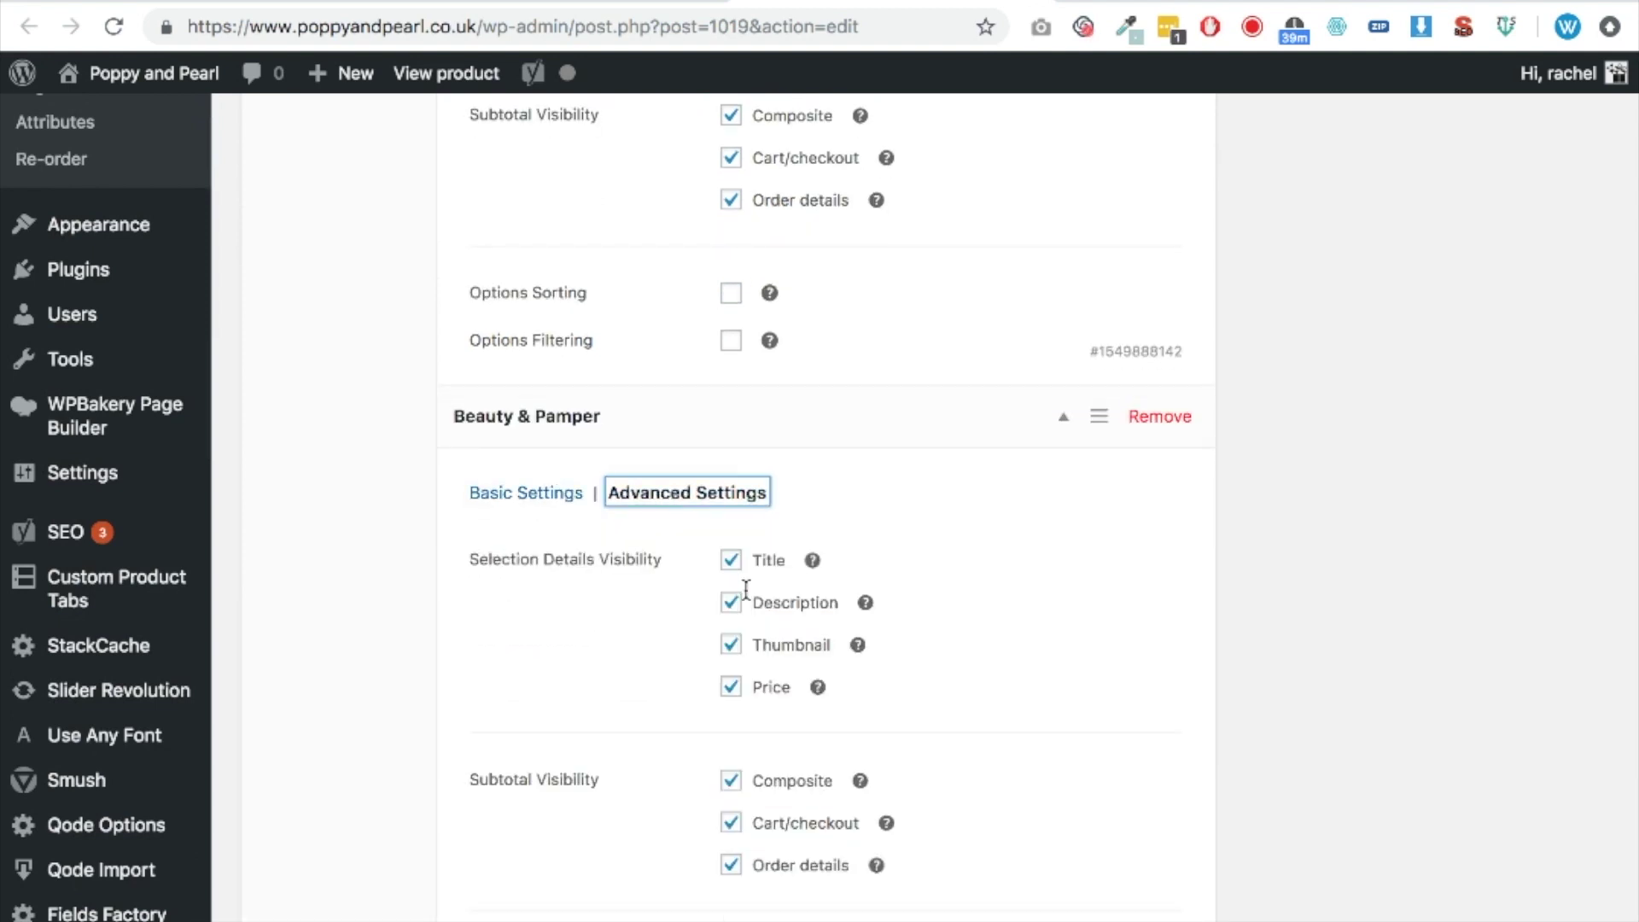
left_click(730, 559)
left_click(731, 644)
scroll(1098, 673, "down", 5)
scroll(1289, 556, "up", 9)
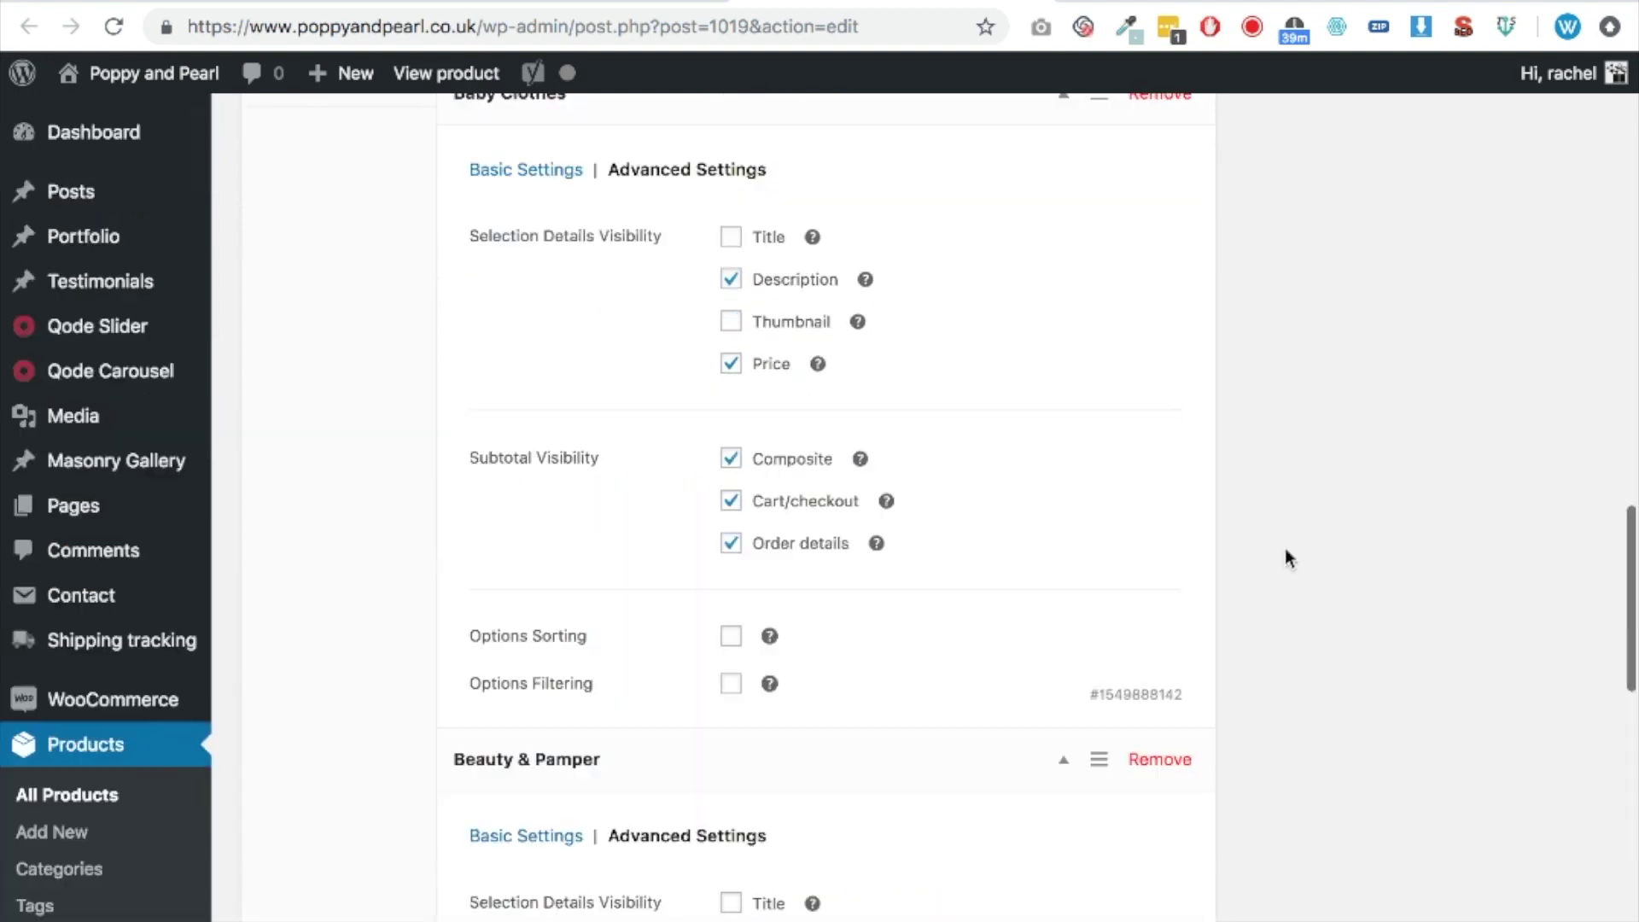
scroll(1288, 557, "up", 15)
scroll(1451, 768, "down", 1)
left_click(1553, 879)
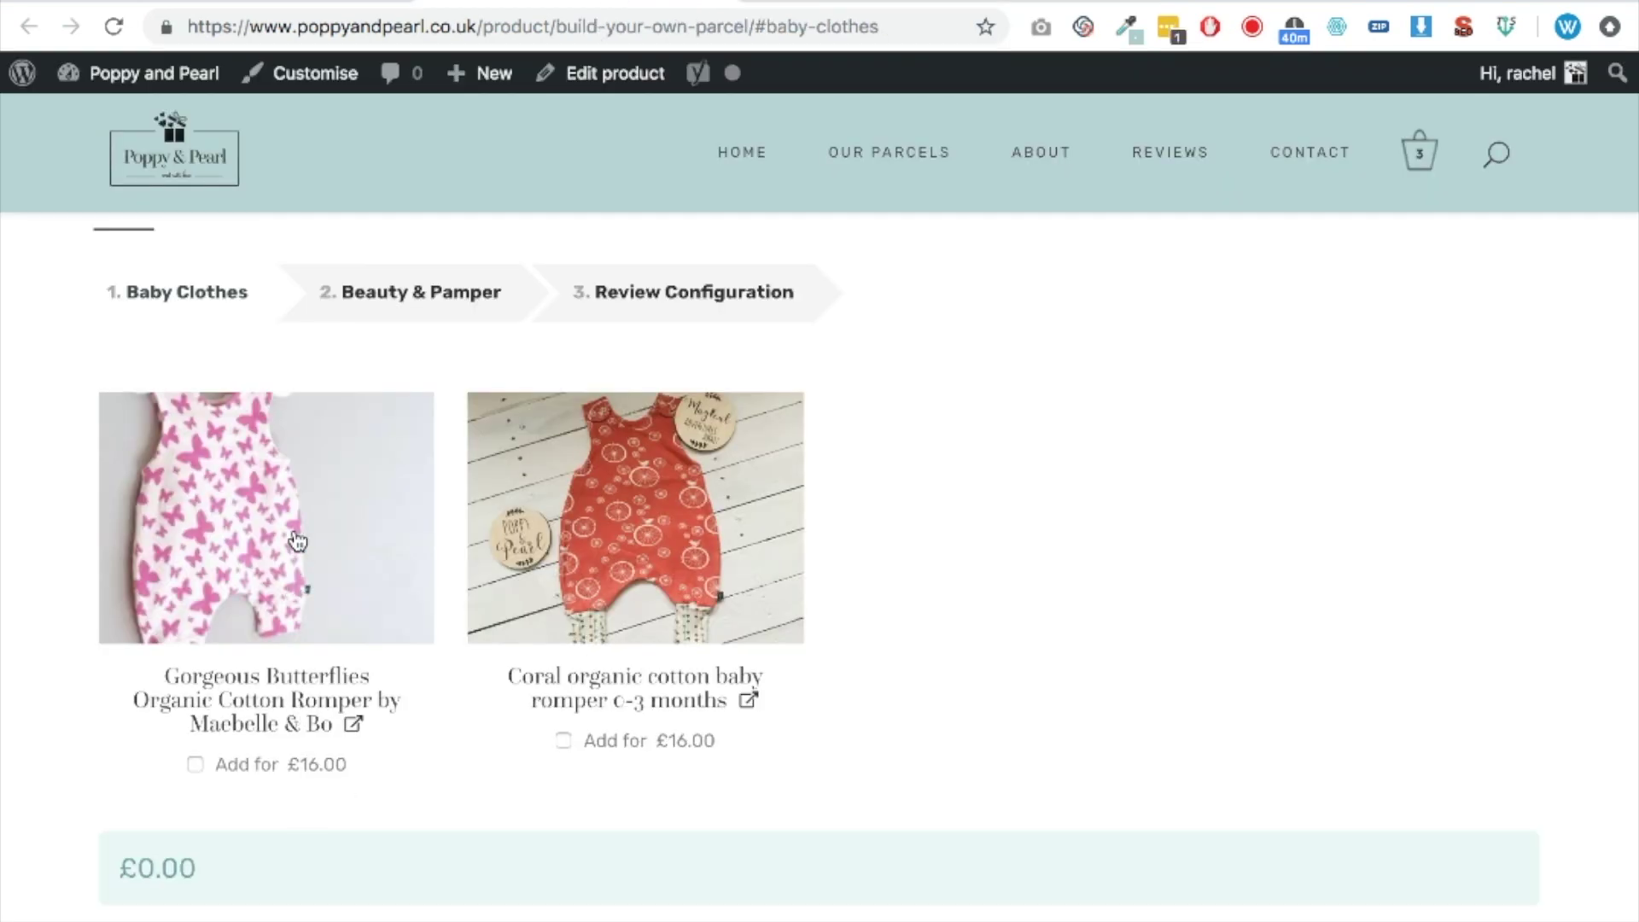
- Enlarge the butterfly romper photo, then add both the butterfly and coral rompers at £16.00 each
left_click(297, 541)
scroll(1127, 508, "down", 2)
scroll(1126, 509, "up", 3)
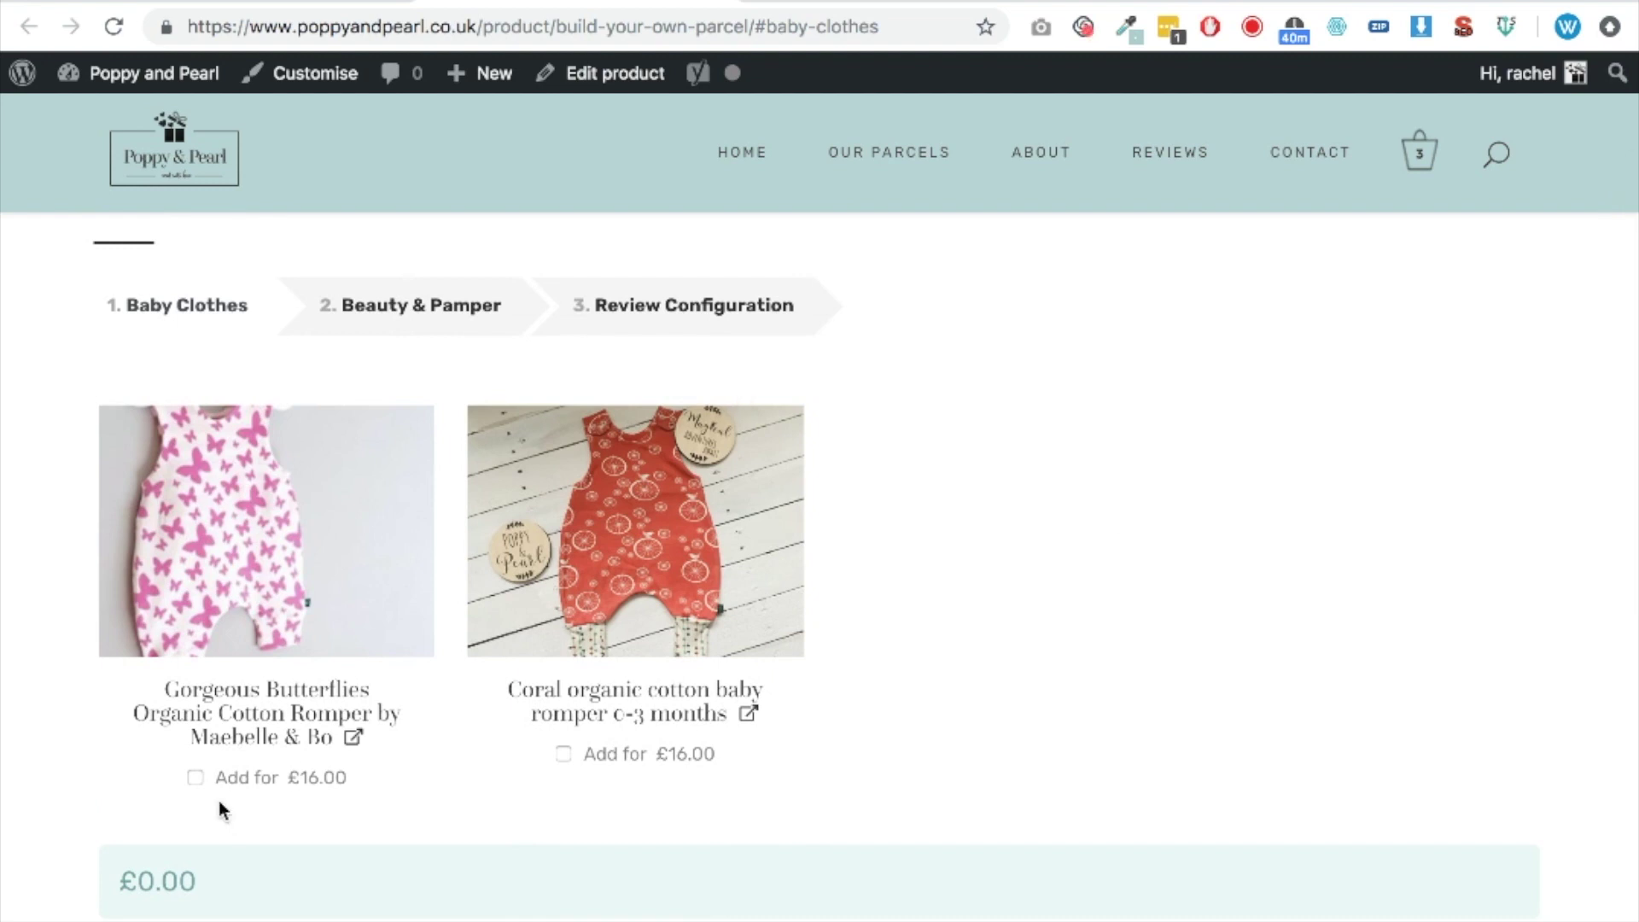
left_click(195, 776)
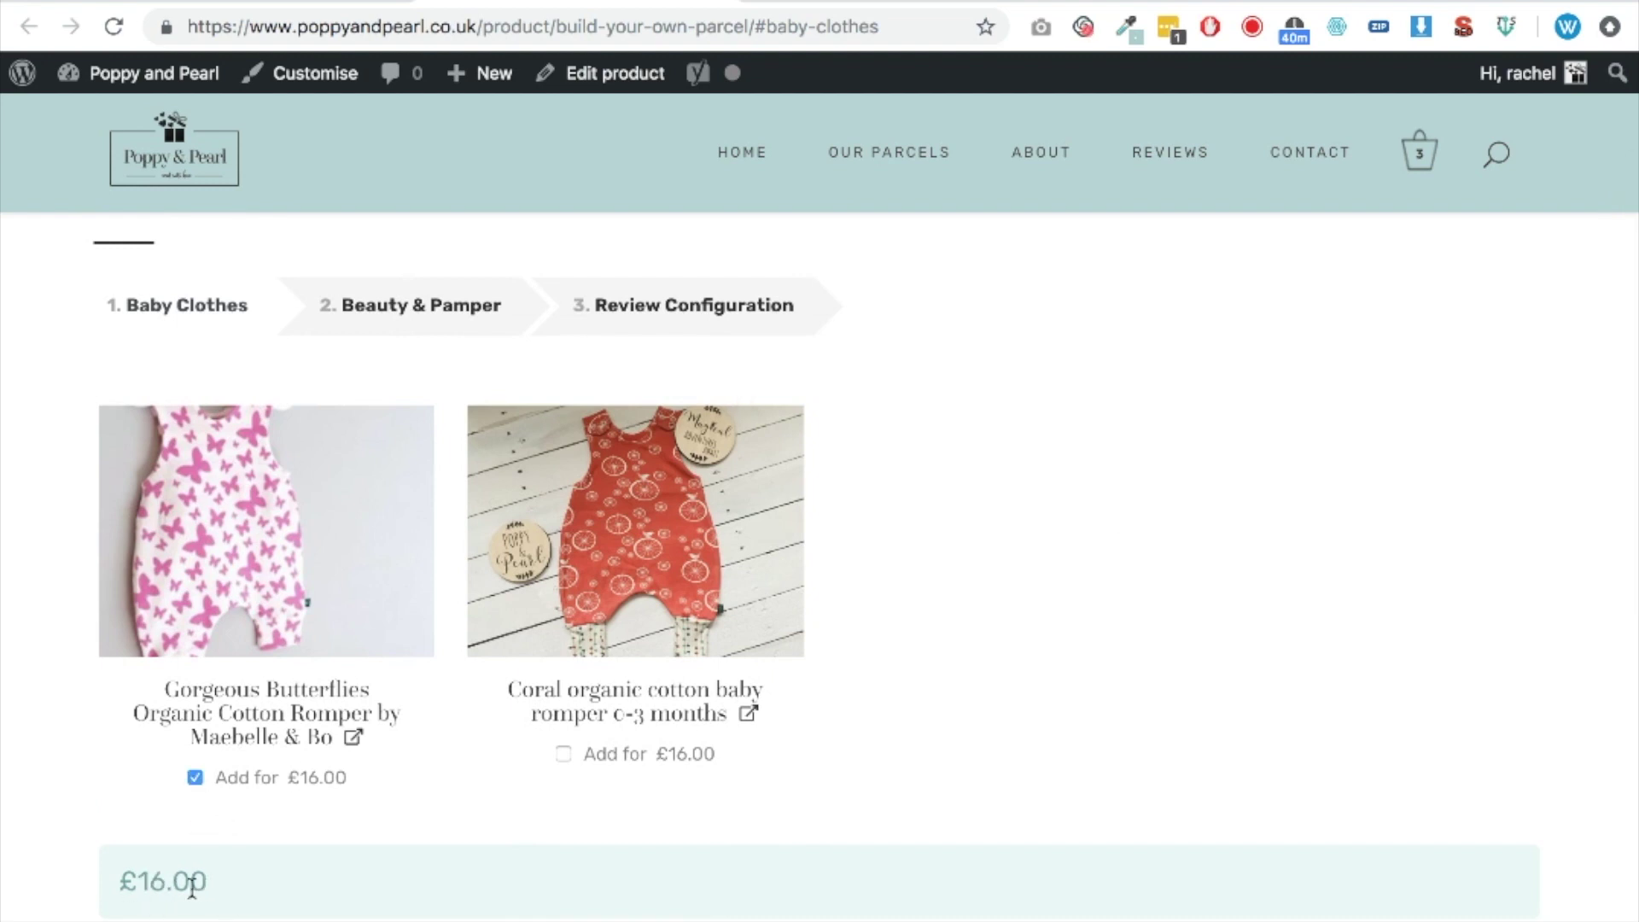
scroll(191, 888, "down", 1)
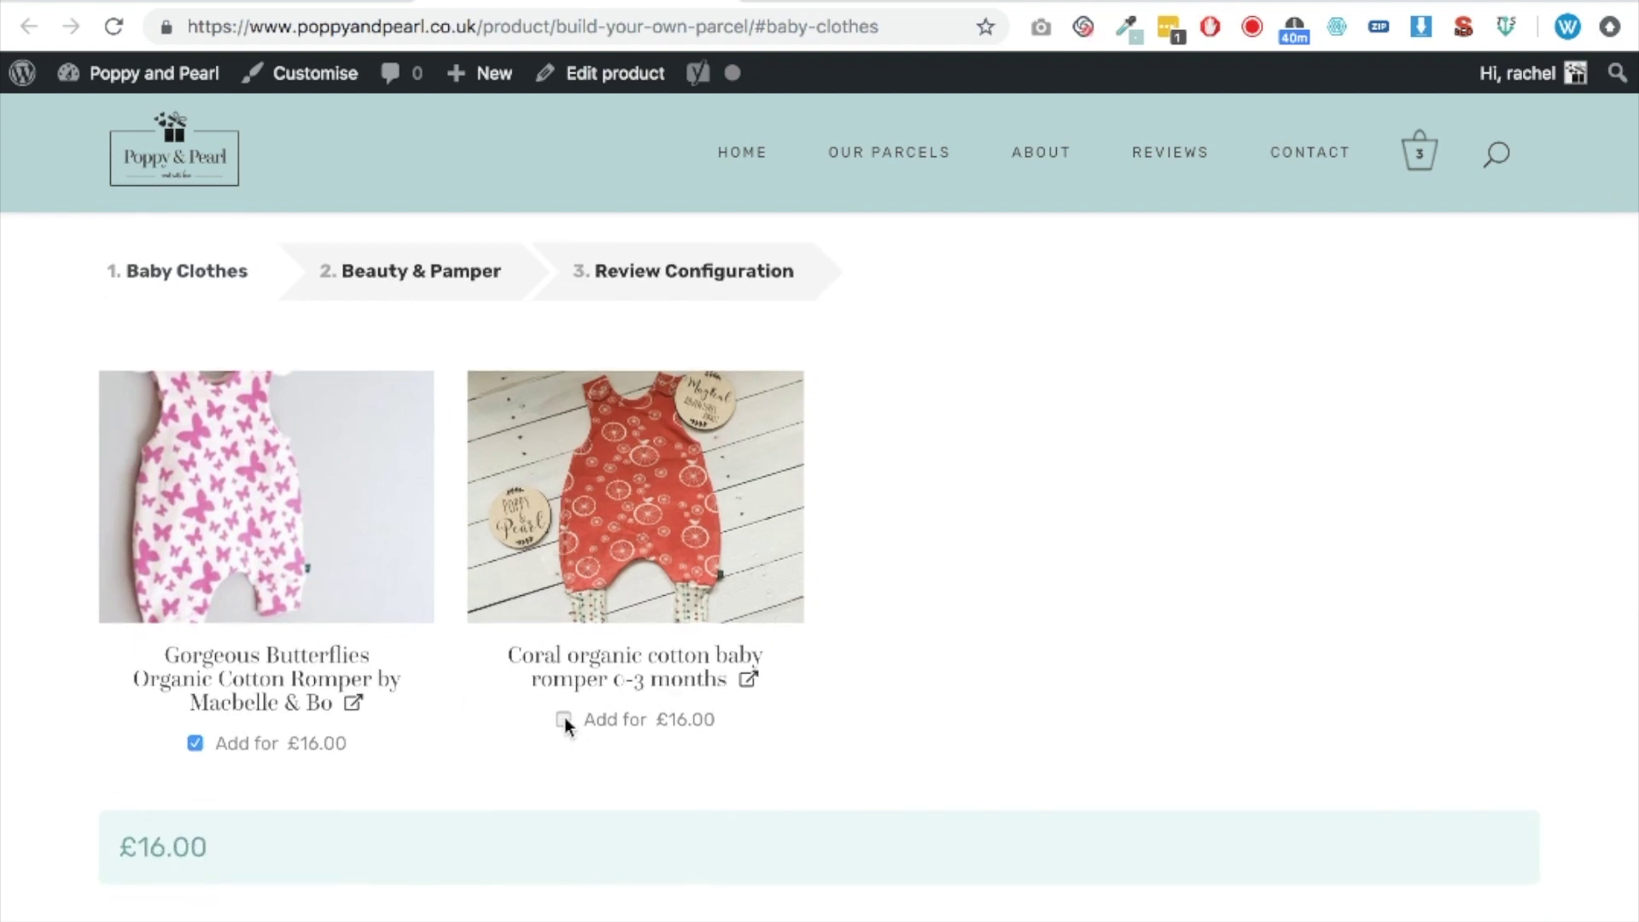
left_click(563, 719)
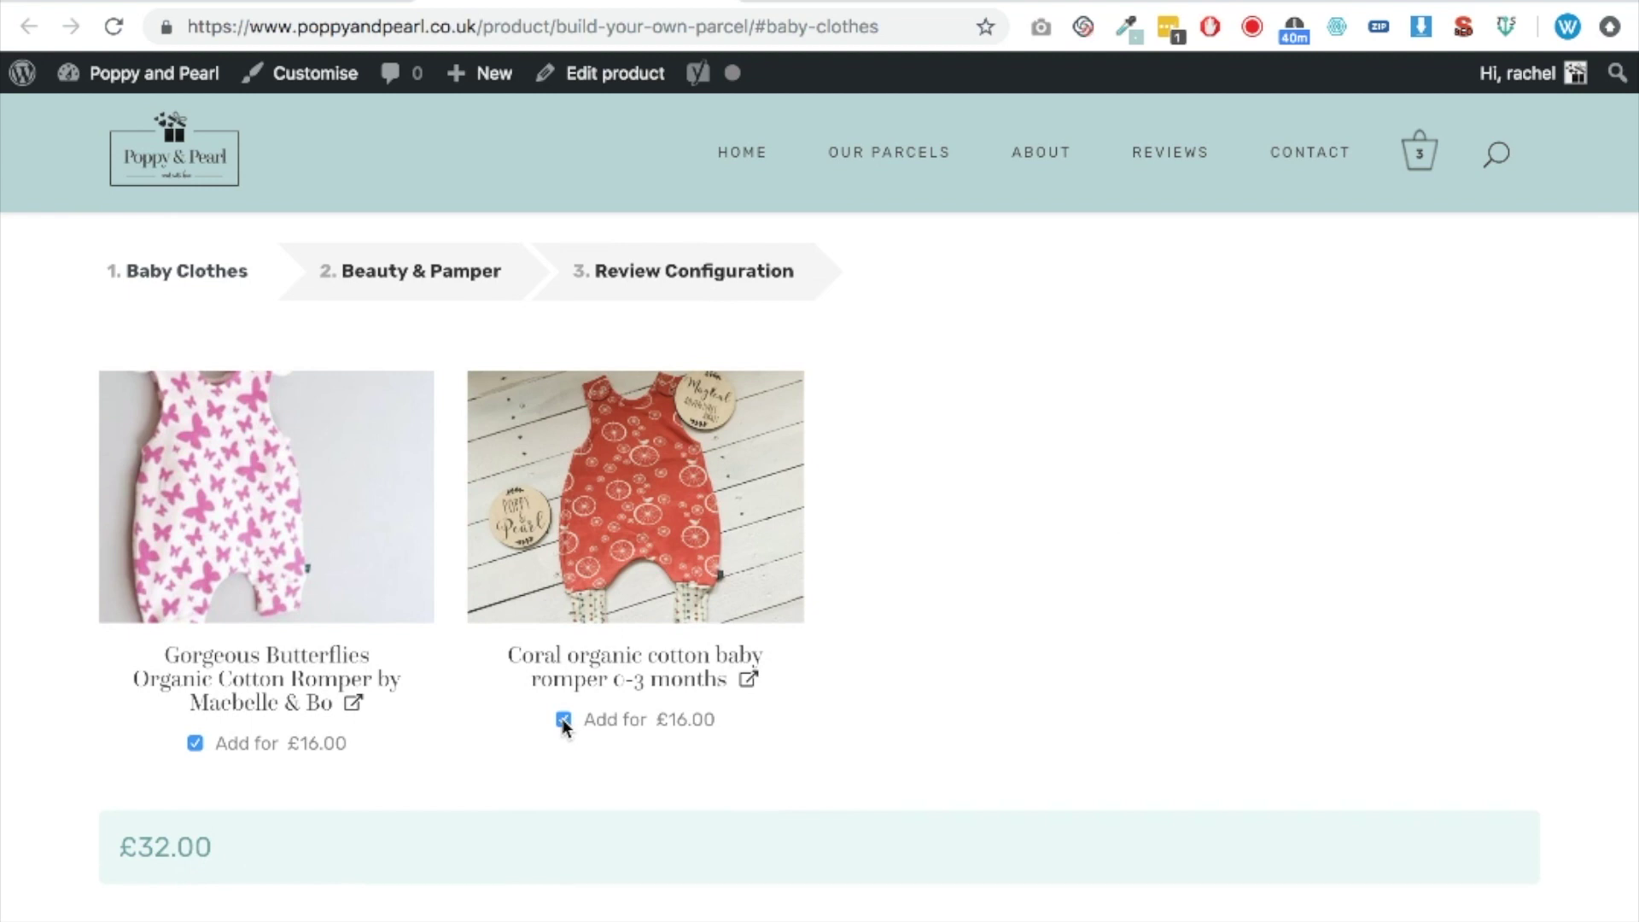
left_click(564, 722)
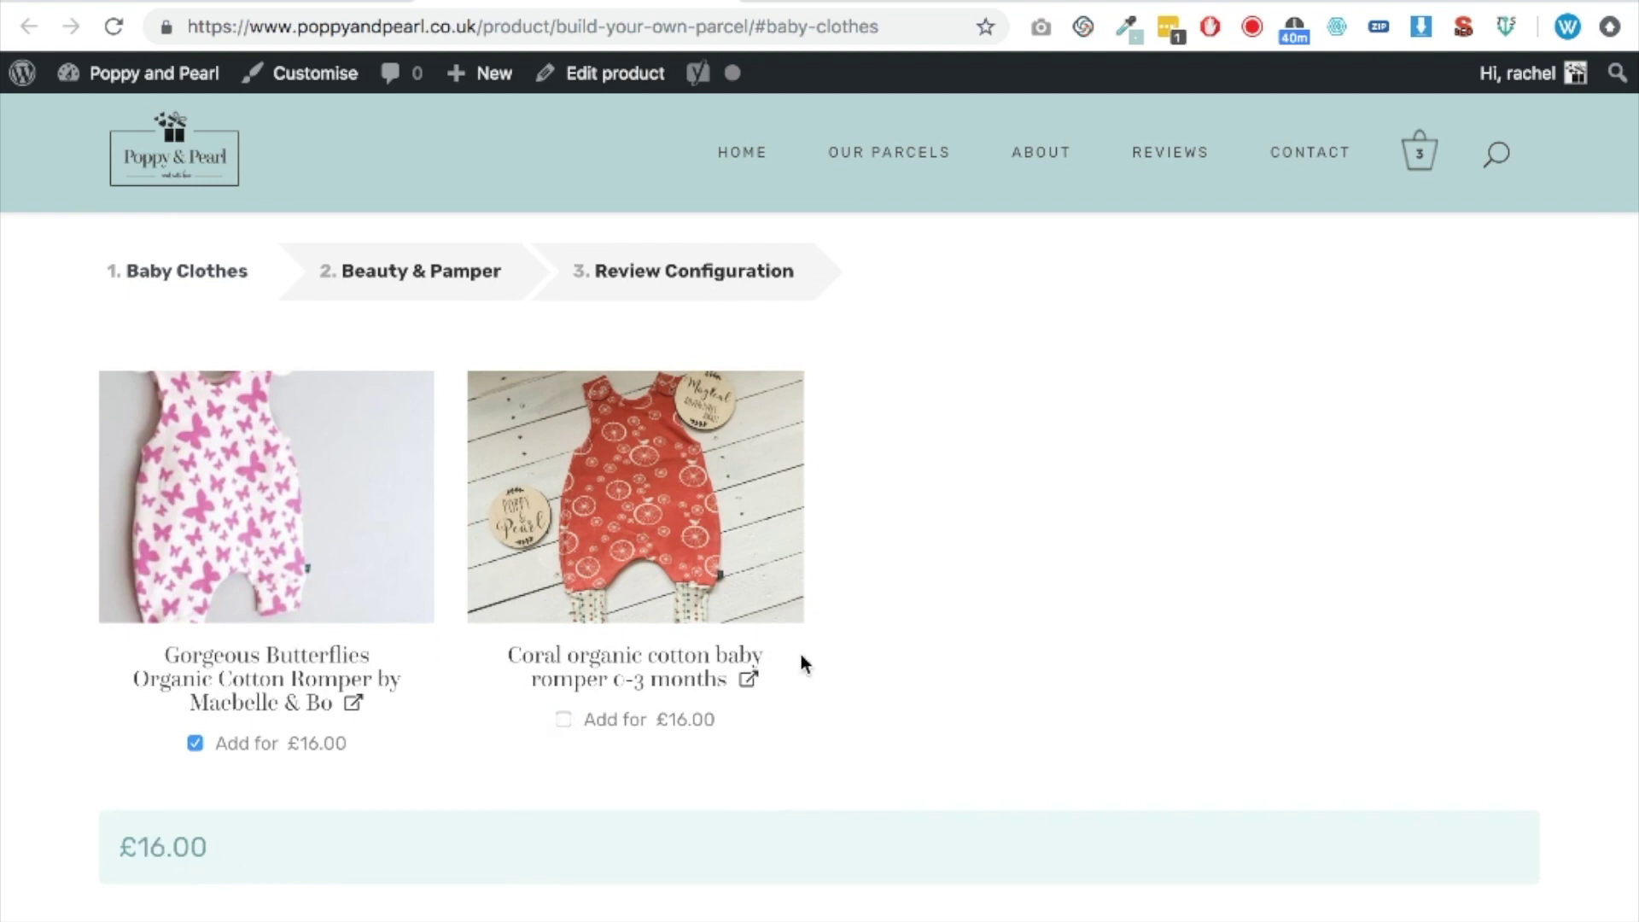
left_click(565, 719)
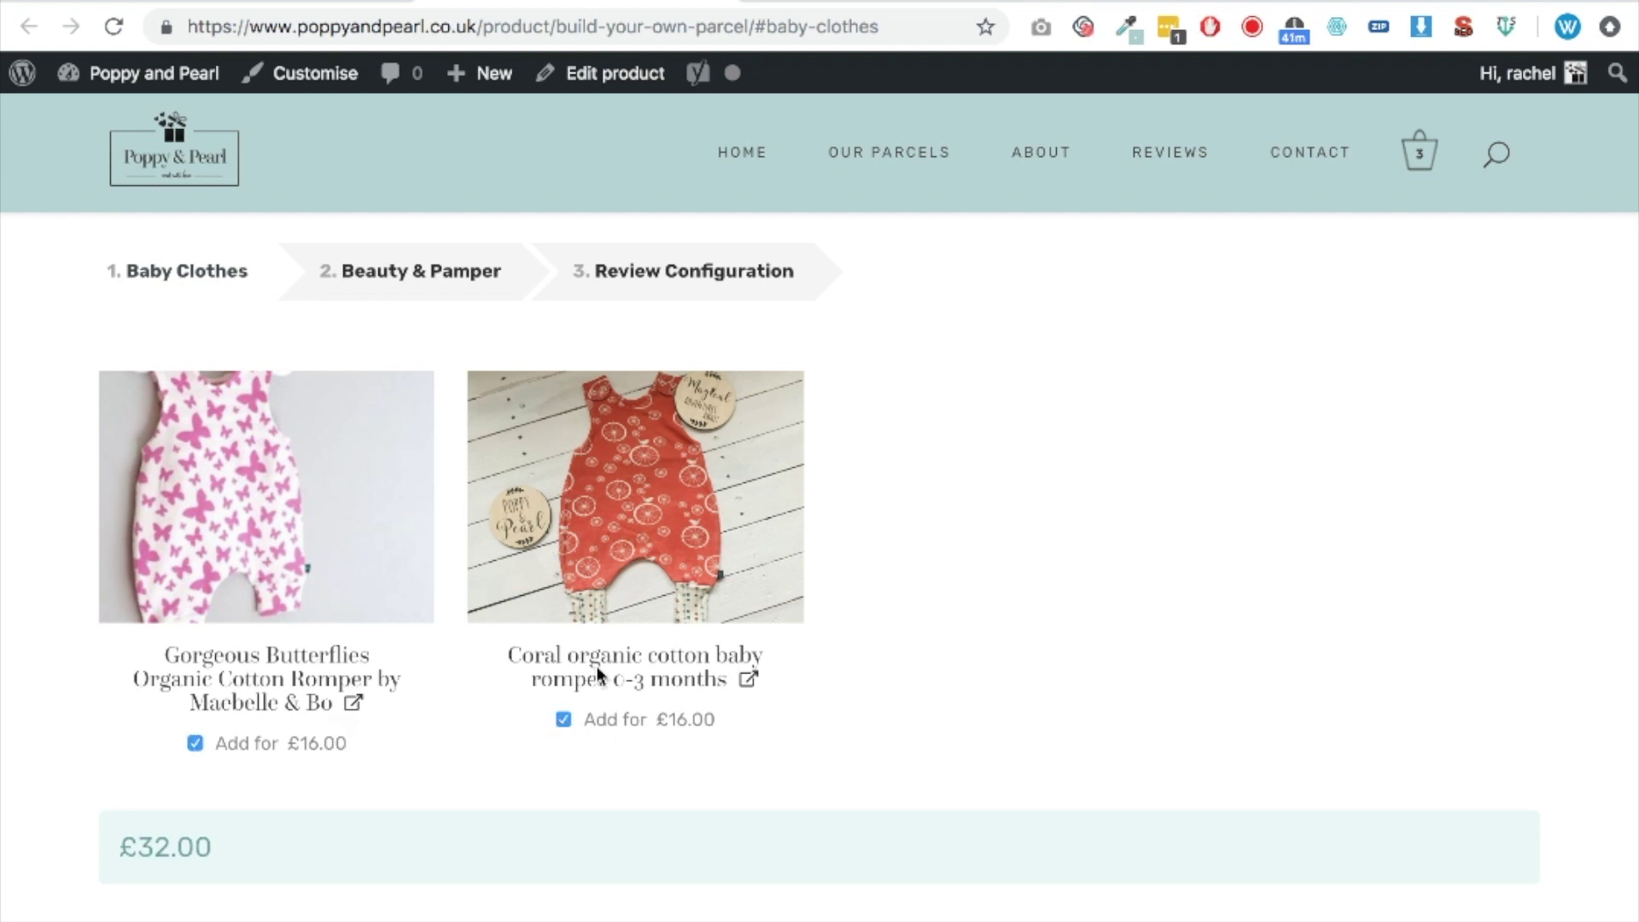
- Add the Vanilla and Shea Butter soap under Beauty & Pamper, revisit Baby Clothes, then open Review Configuration
left_click(415, 278)
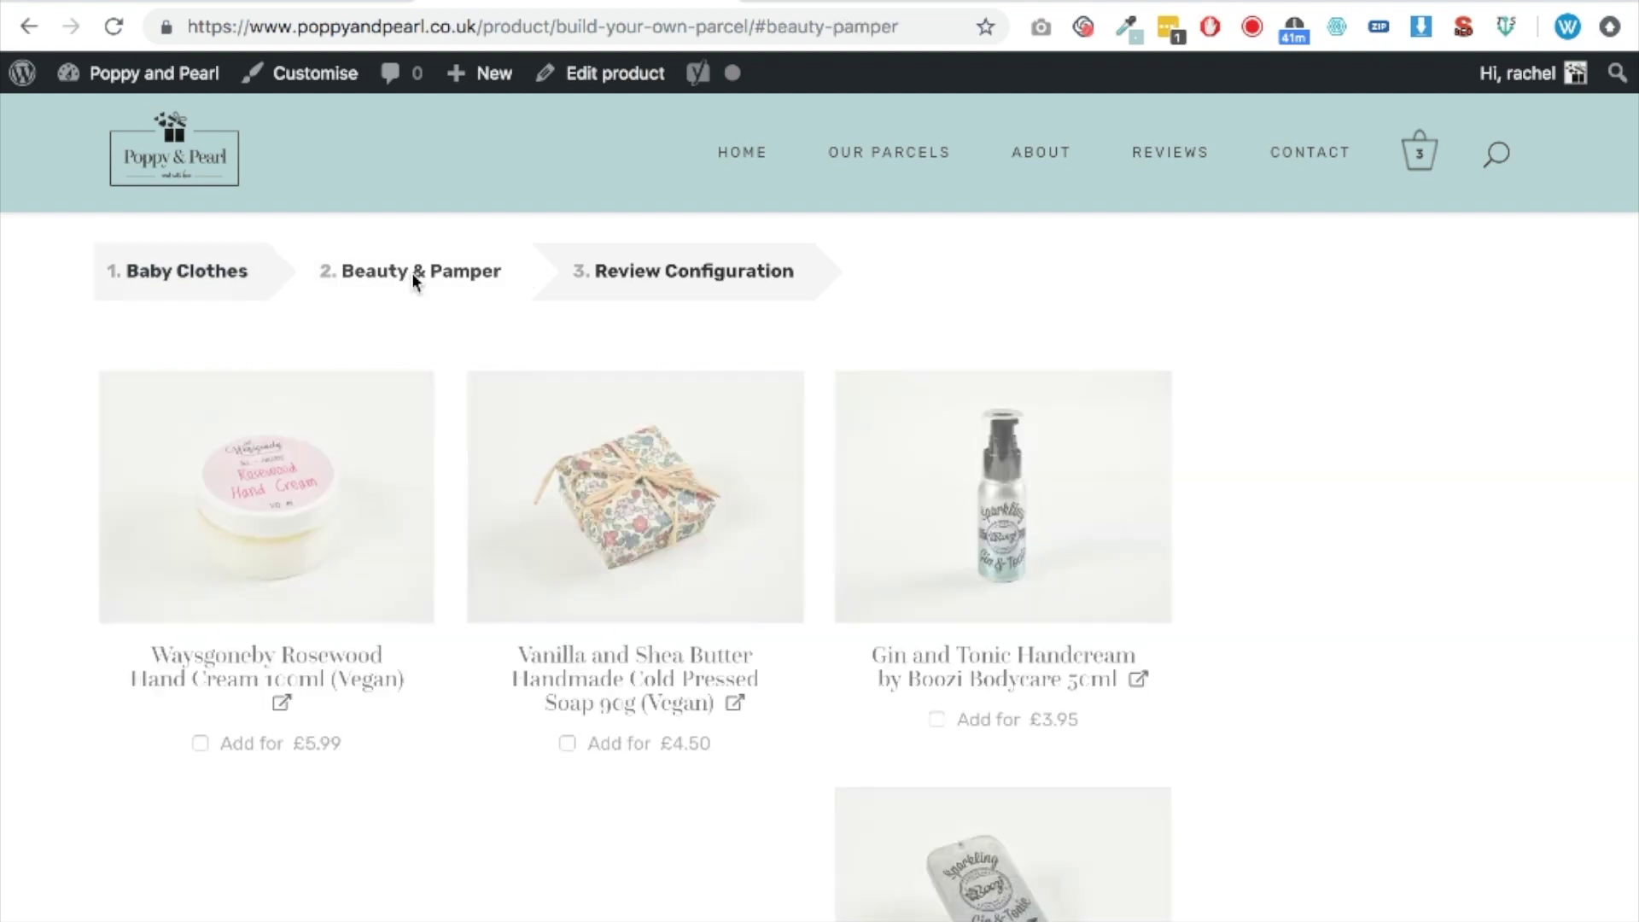
scroll(478, 512, "down", 3)
scroll(484, 510, "up", 1)
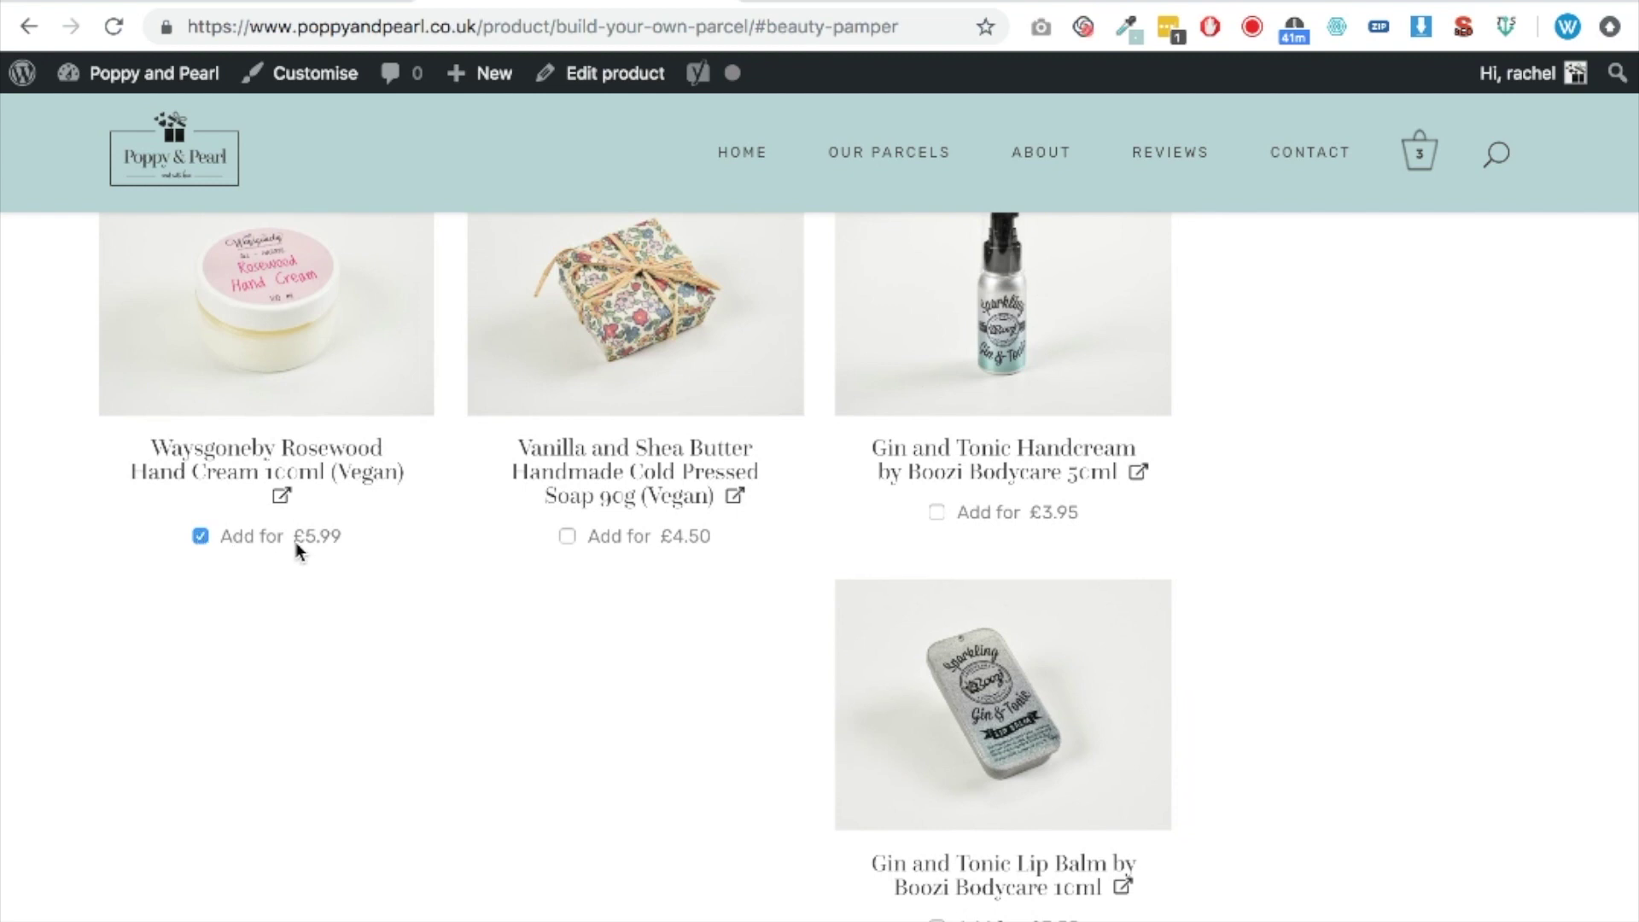
scroll(299, 555, "down", 1)
scroll(304, 557, "up", 2)
left_click(566, 557)
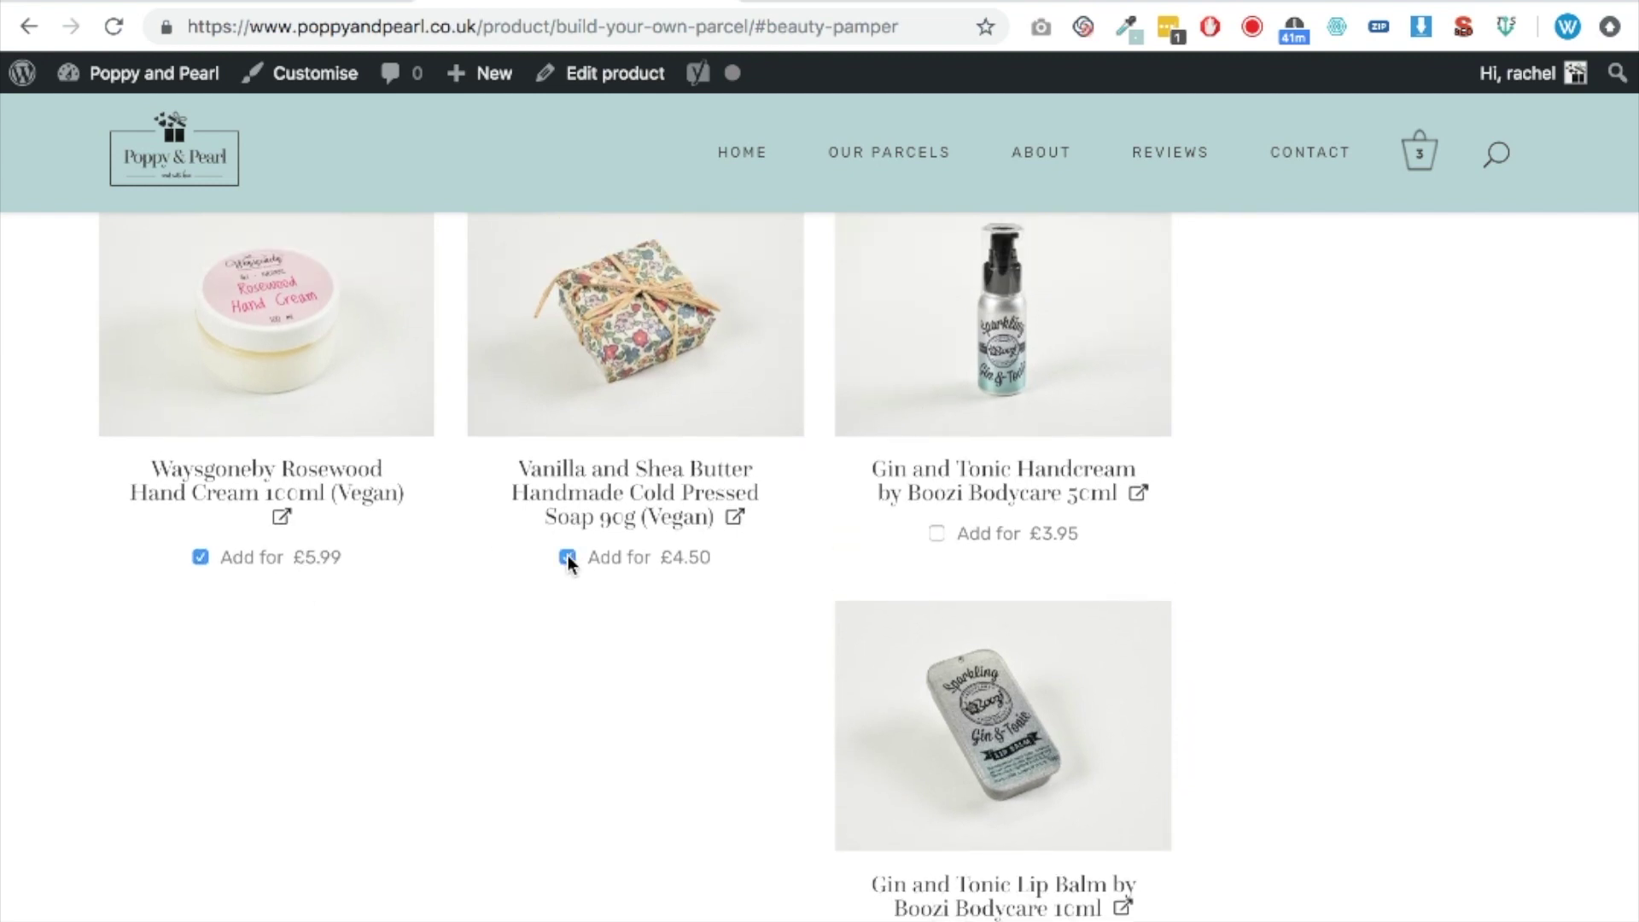
scroll(561, 565, "down", 2)
scroll(561, 565, "up", 4)
scroll(561, 567, "up", 3)
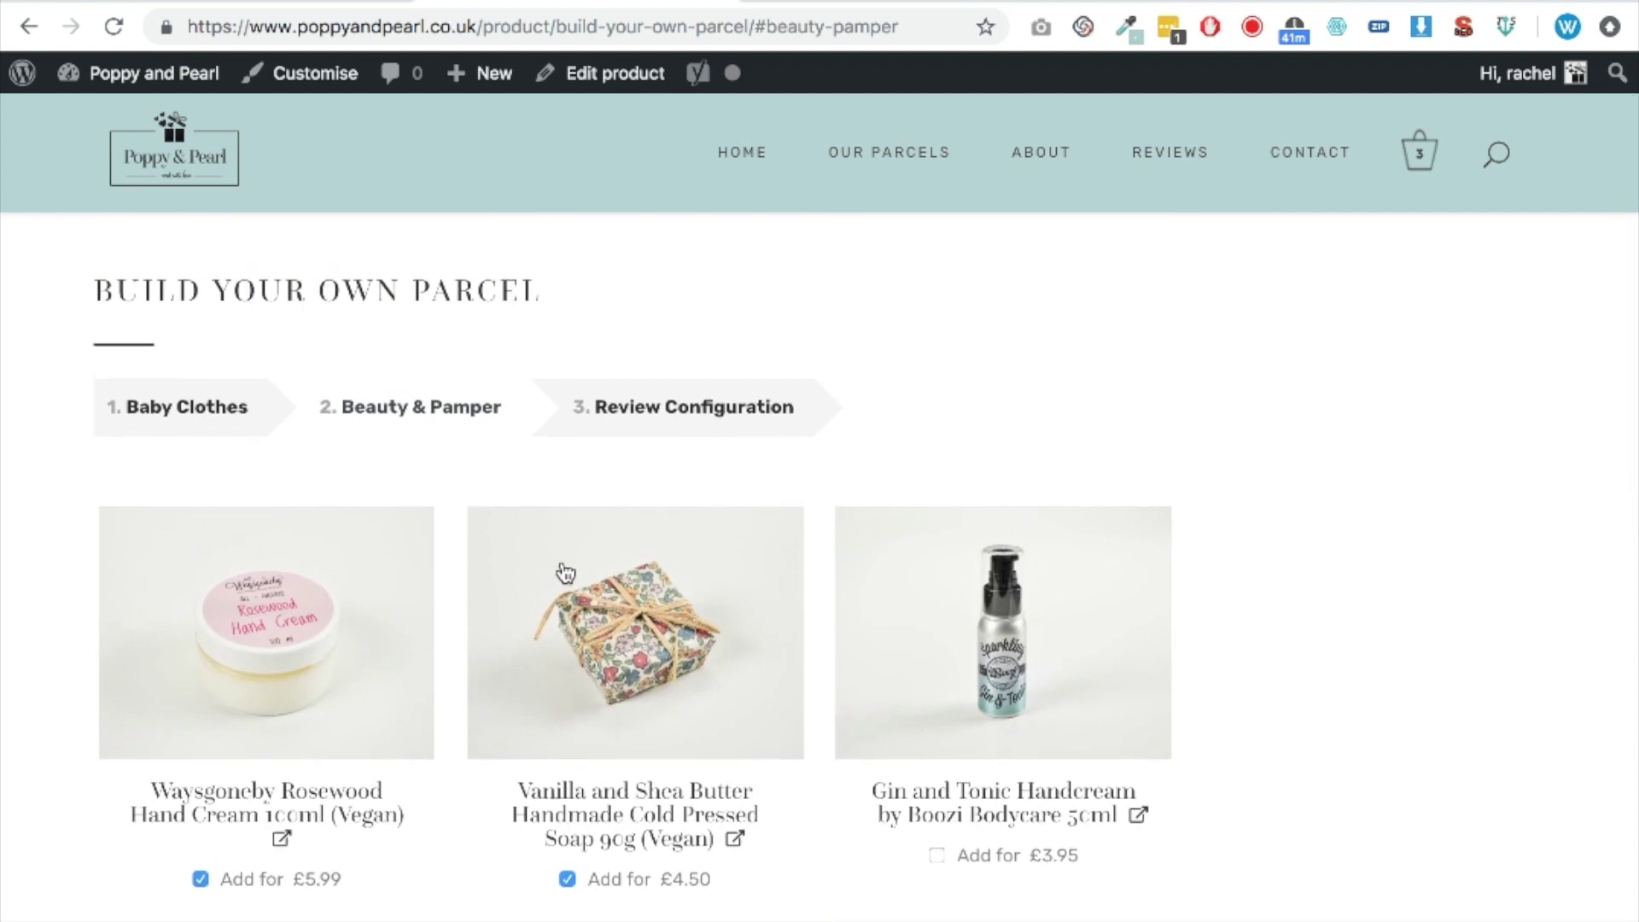
left_click(192, 425)
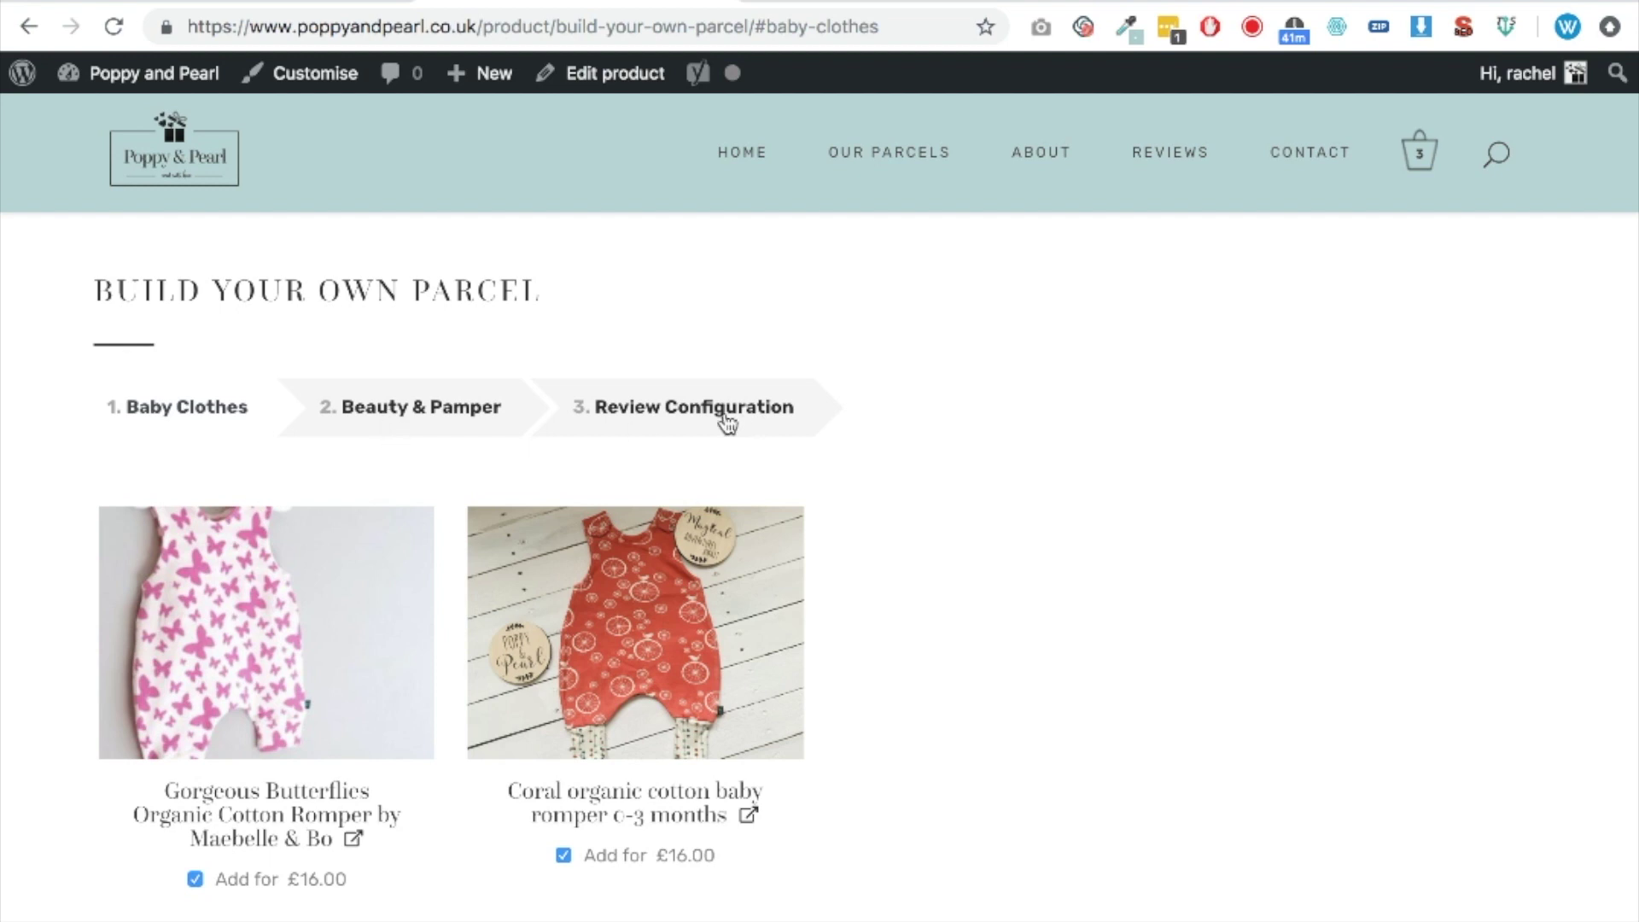
left_click(651, 413)
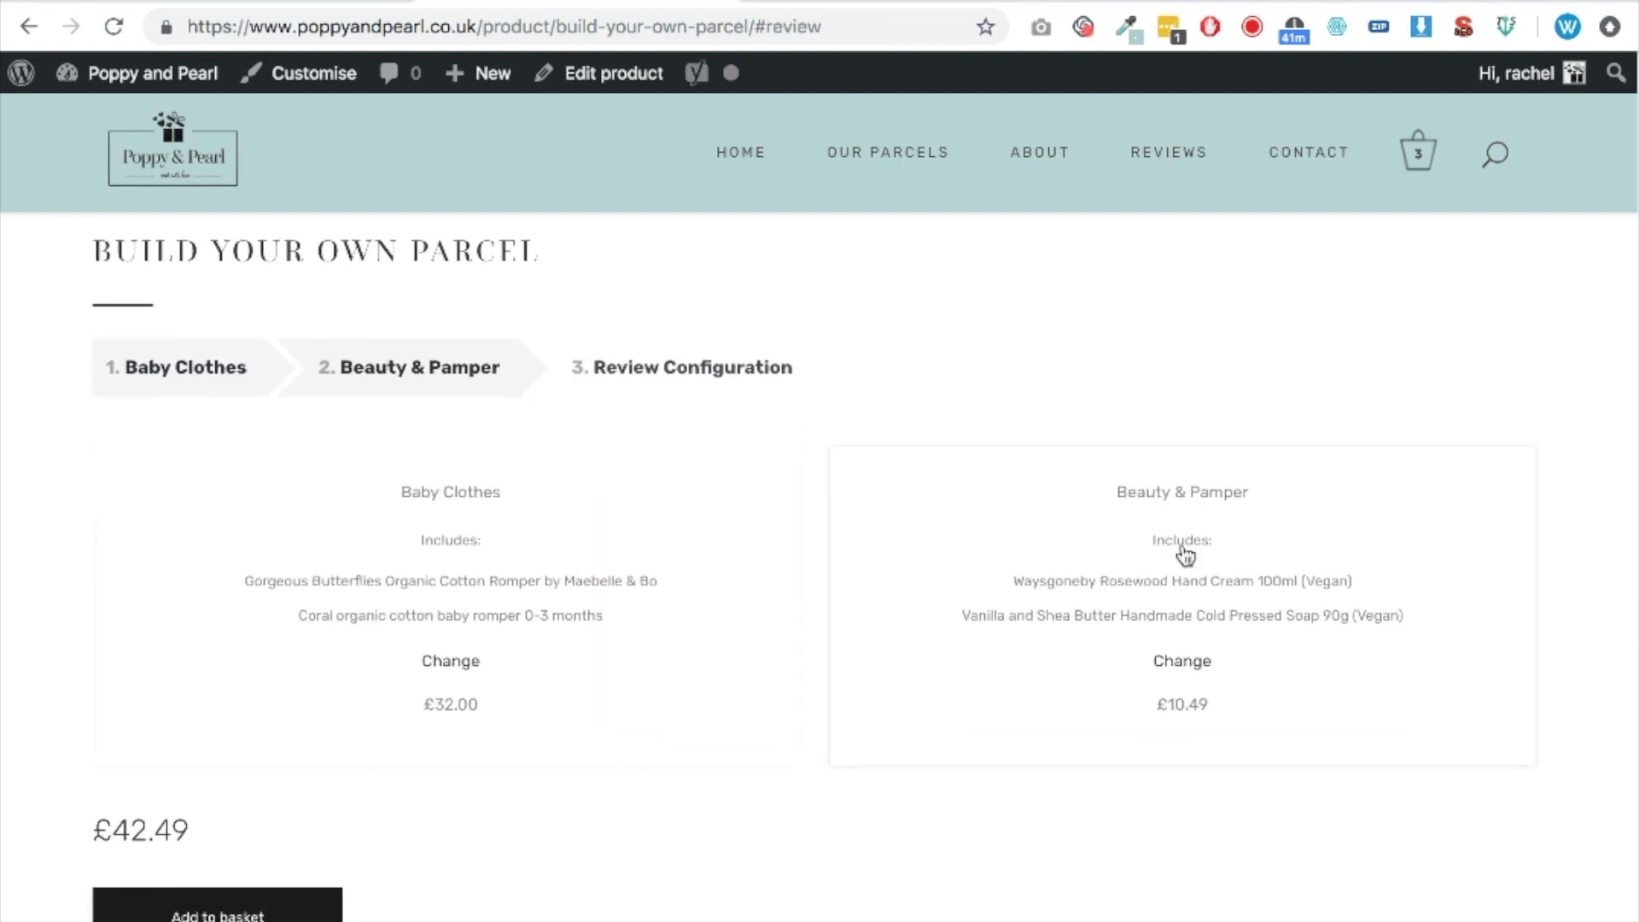
- Scroll through the review showing Baby Clothes £32.00, Beauty & Pamper £10.49, total £42.49
scroll(454, 618, "down", 2)
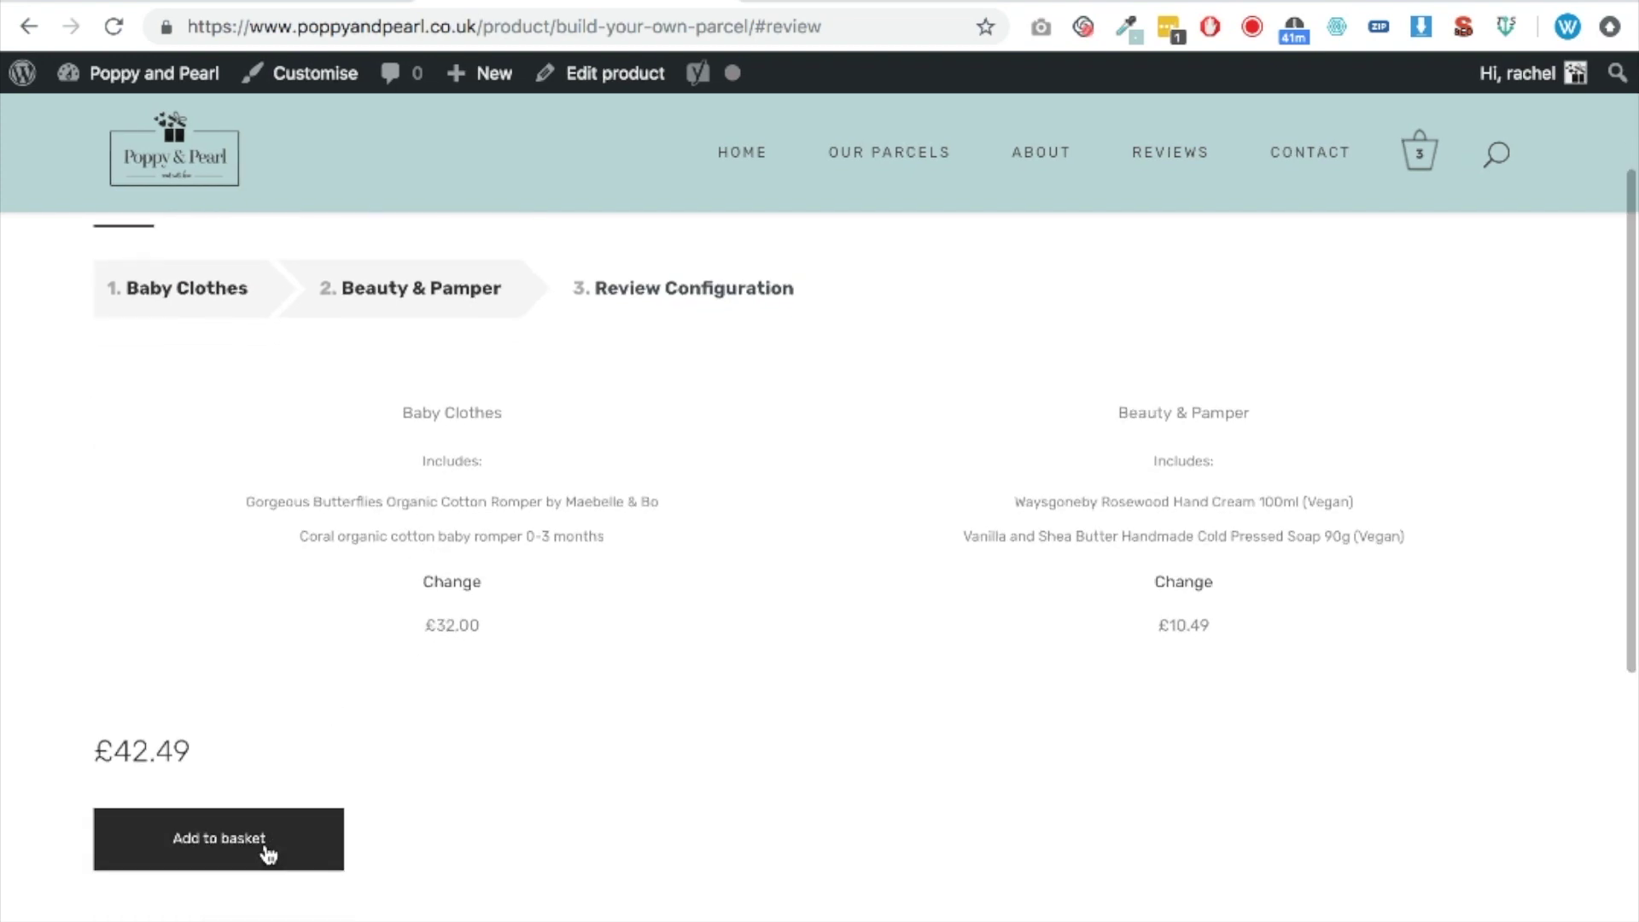
scroll(278, 837, "up", 1)
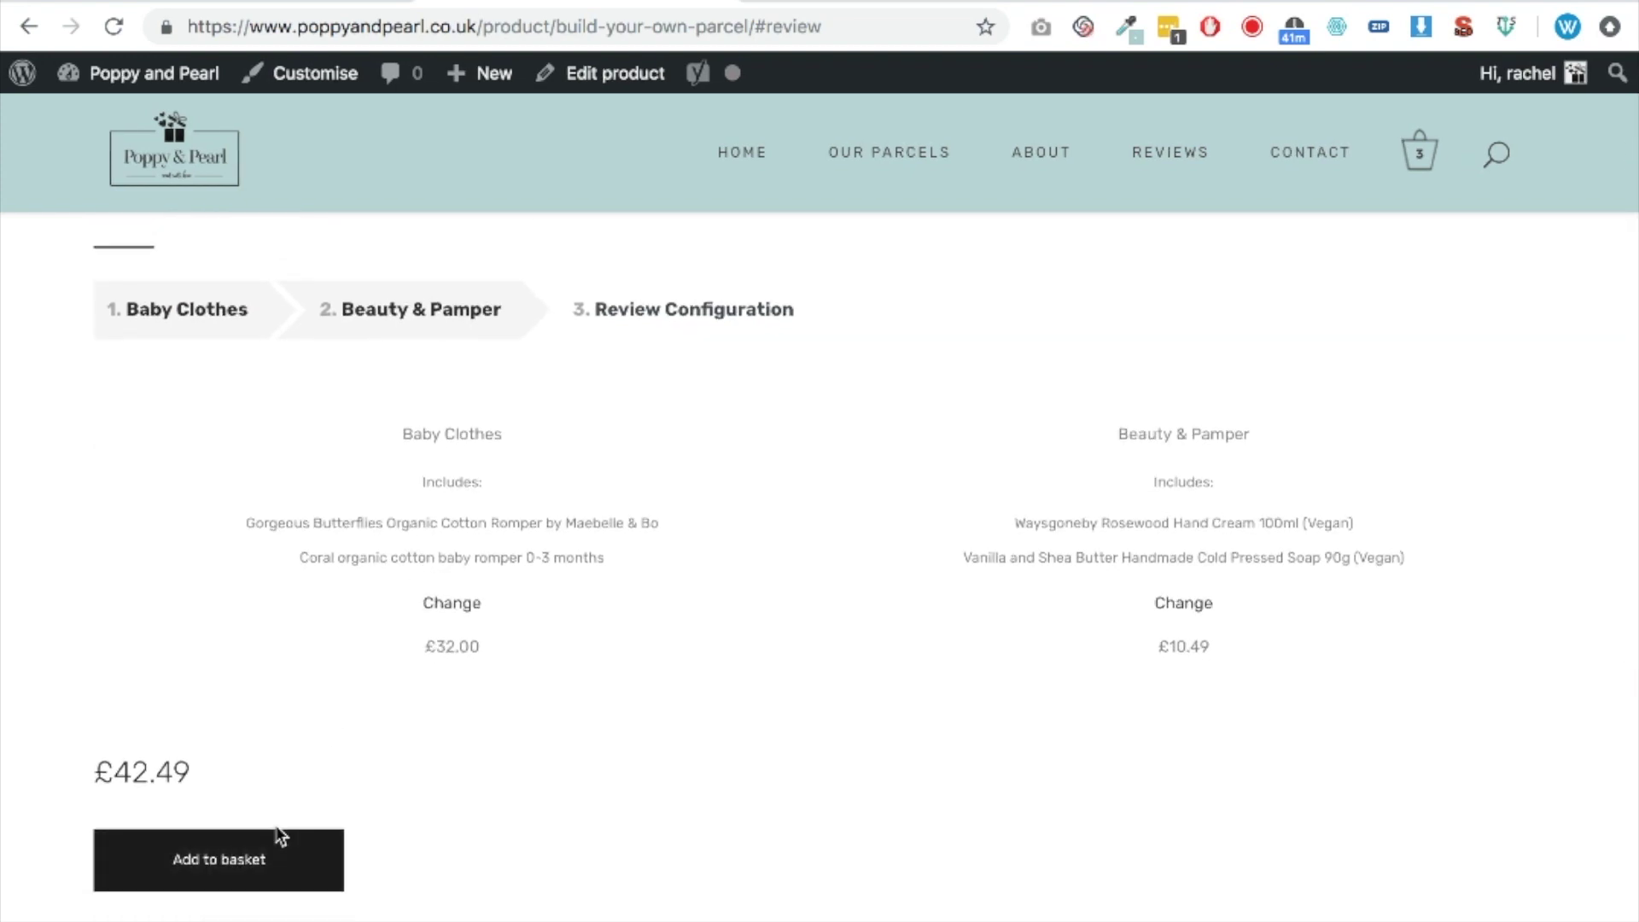
scroll(274, 761, "up", 1)
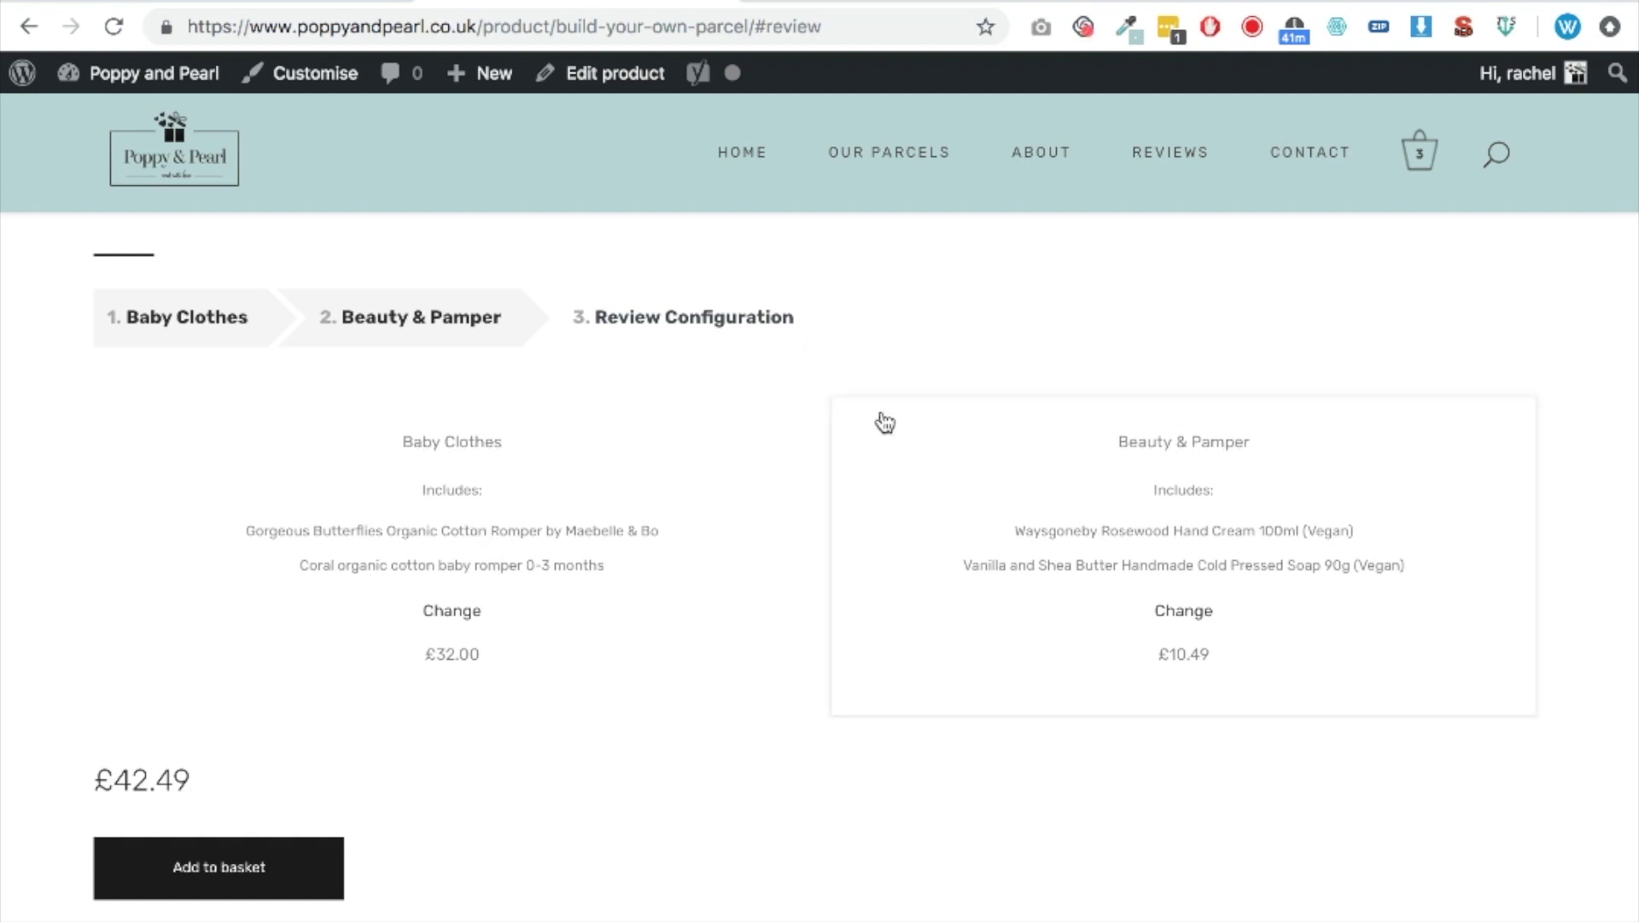
scroll(741, 515, "down", 2)
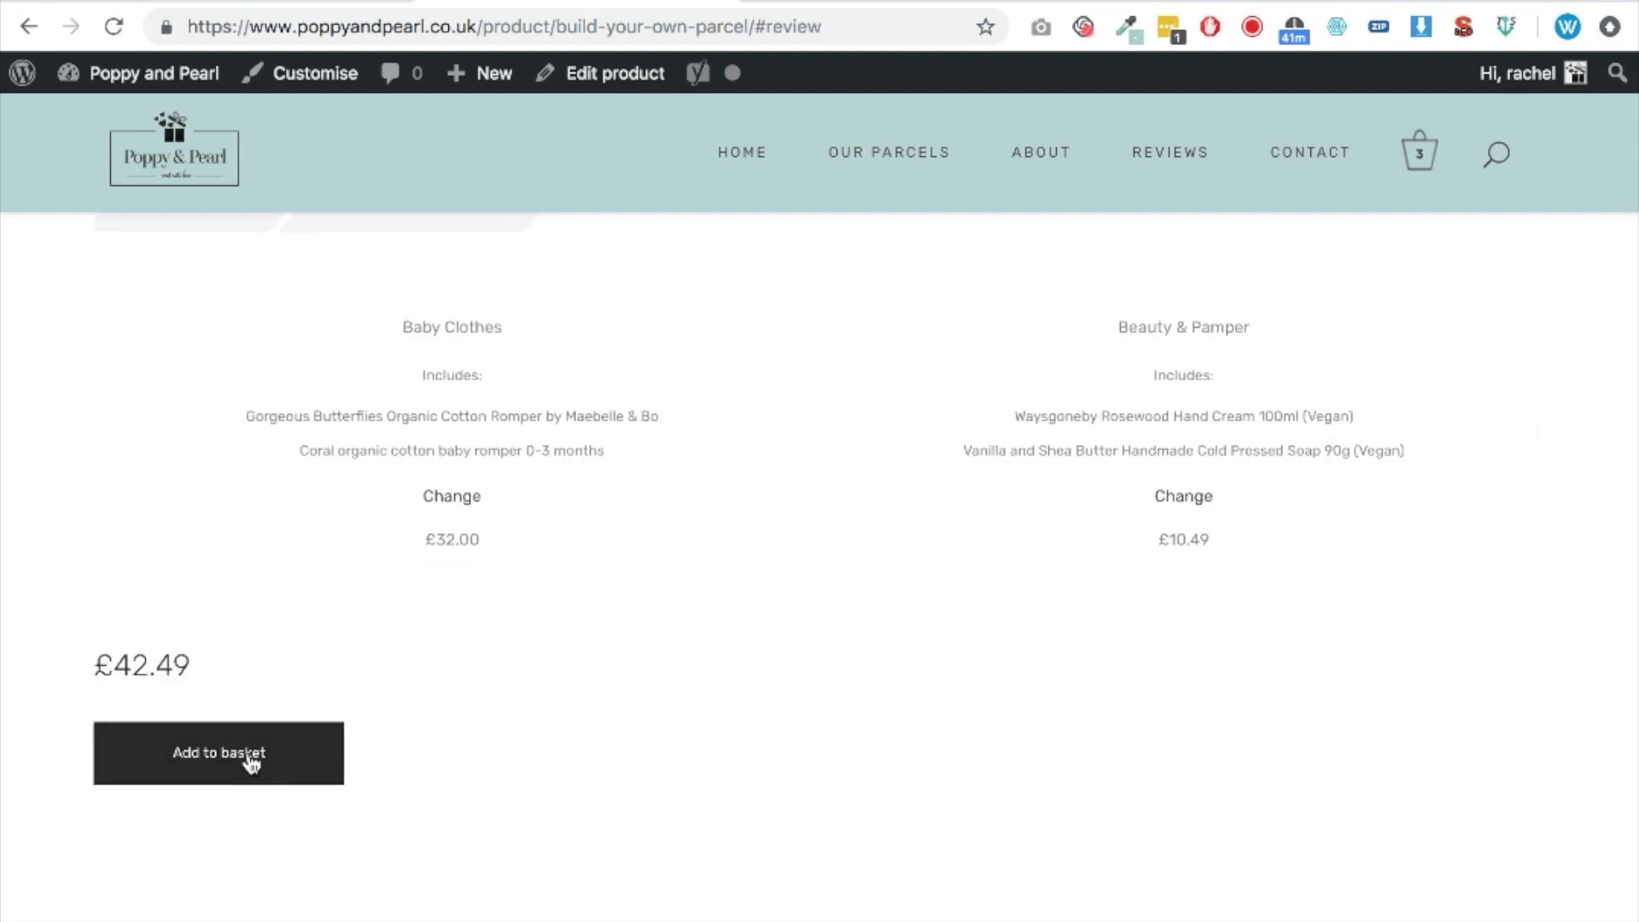